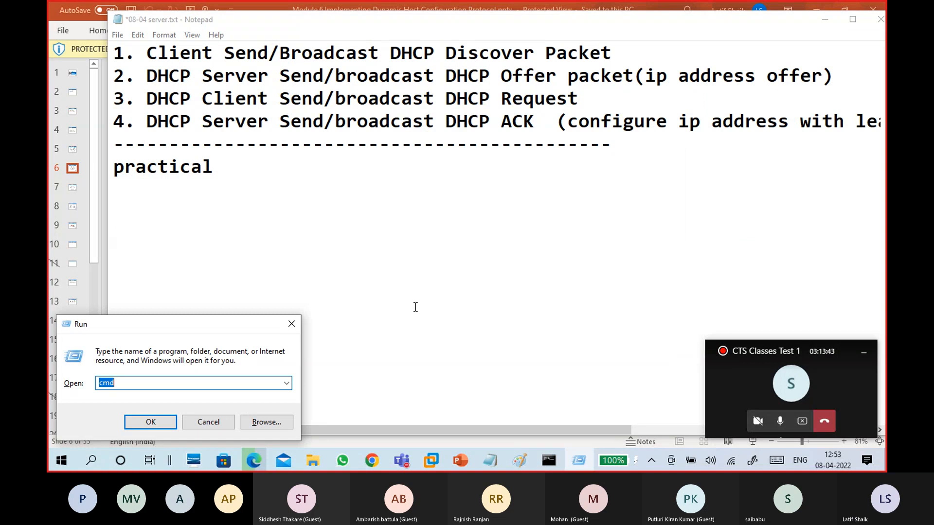
# Run ncpa.cpl to list all of this computer's network adapters
pyautogui.press('Return')
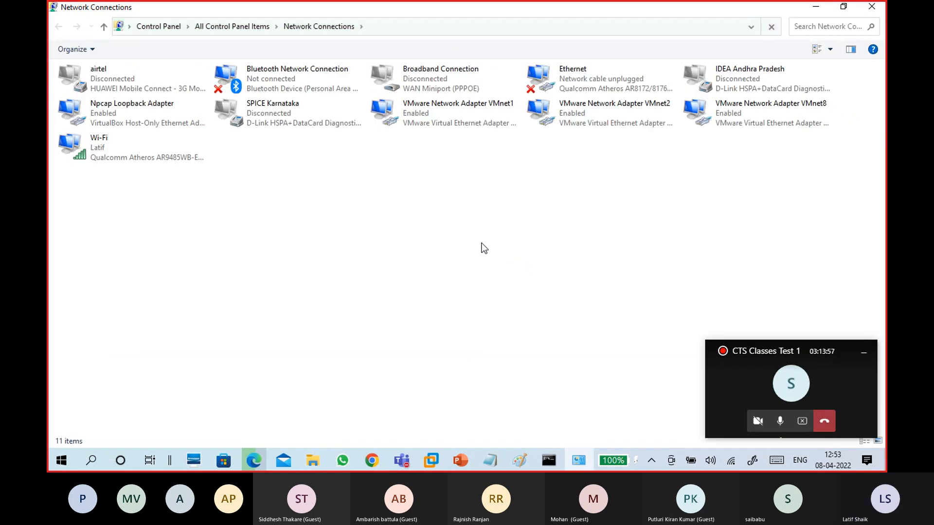
# Briefly view the VMnet1 adapter's status, close it, and select VMnet8
pyautogui.click(450, 117)
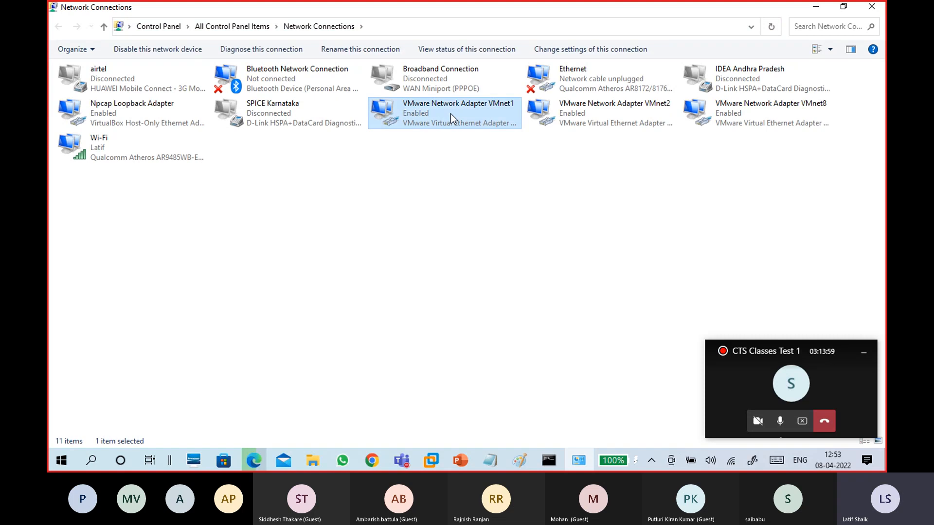
pyautogui.doubleClick(451, 117)
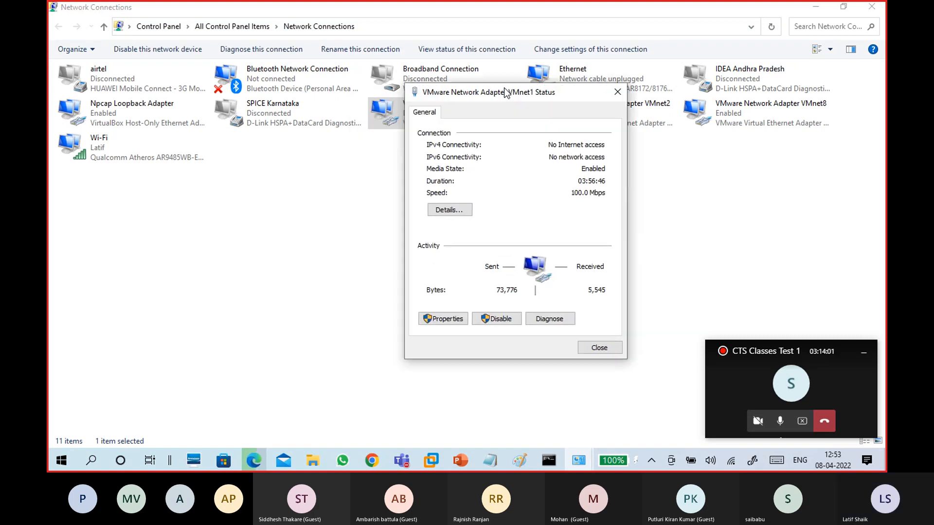
pyautogui.moveTo(506, 93); pyautogui.dragTo(523, 81)
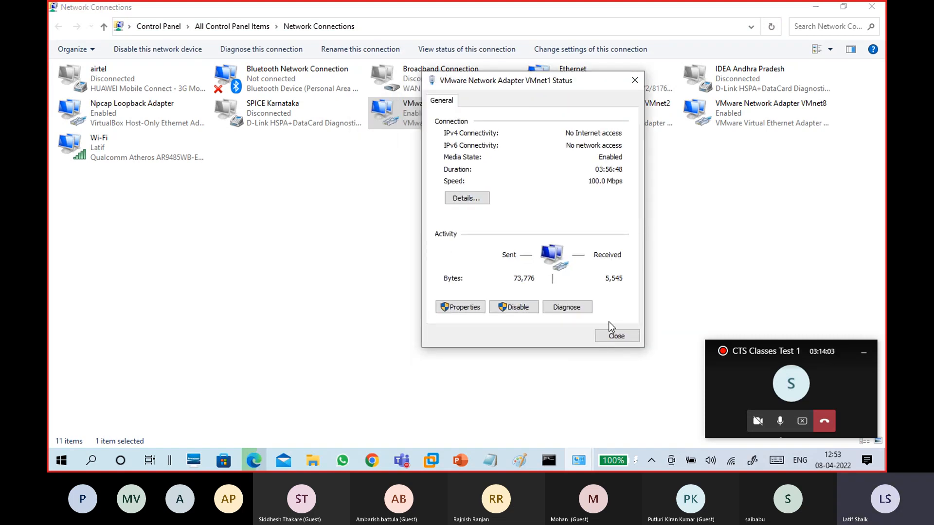
pyautogui.click(615, 336)
pyautogui.click(734, 117)
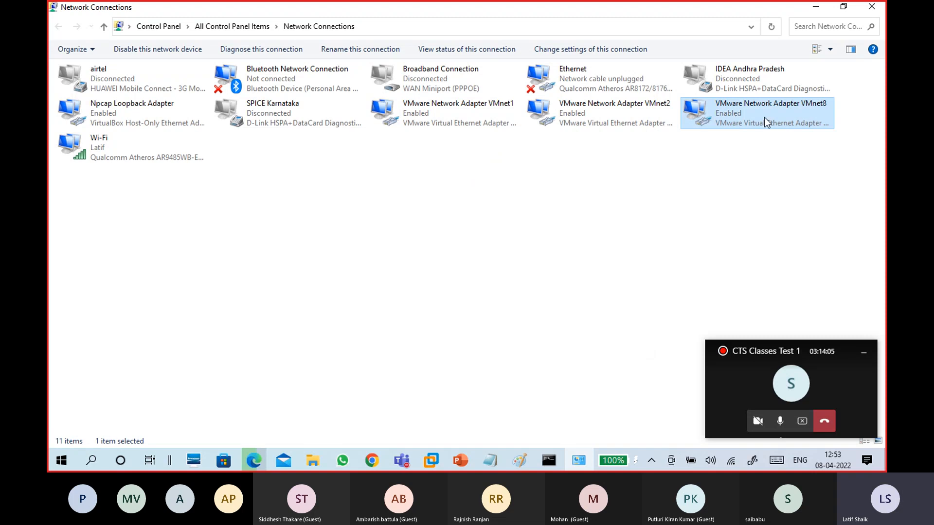
# Review Wi-Fi details: DHCP enabled, IPv4 address, lease times, gateway, DHCP and DNS servers
pyautogui.doubleClick(119, 151)
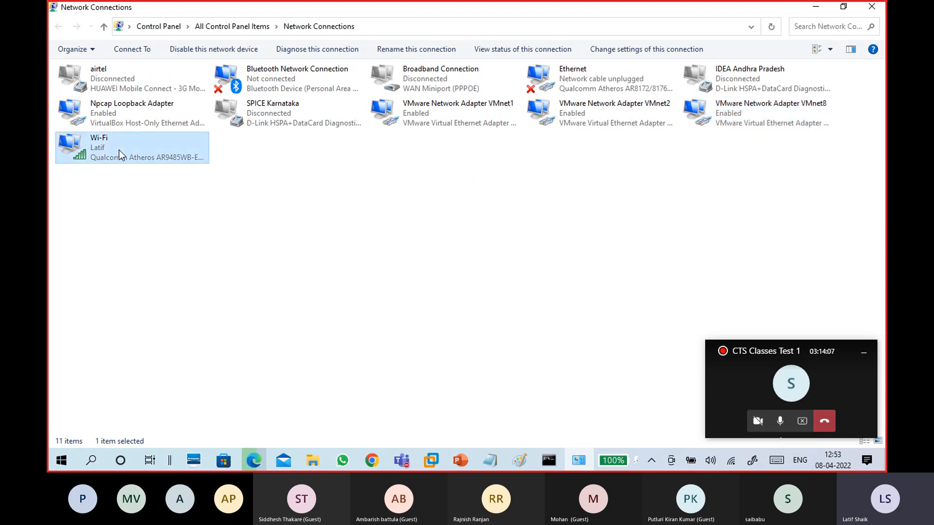
pyautogui.moveTo(436, 103); pyautogui.dragTo(544, 61)
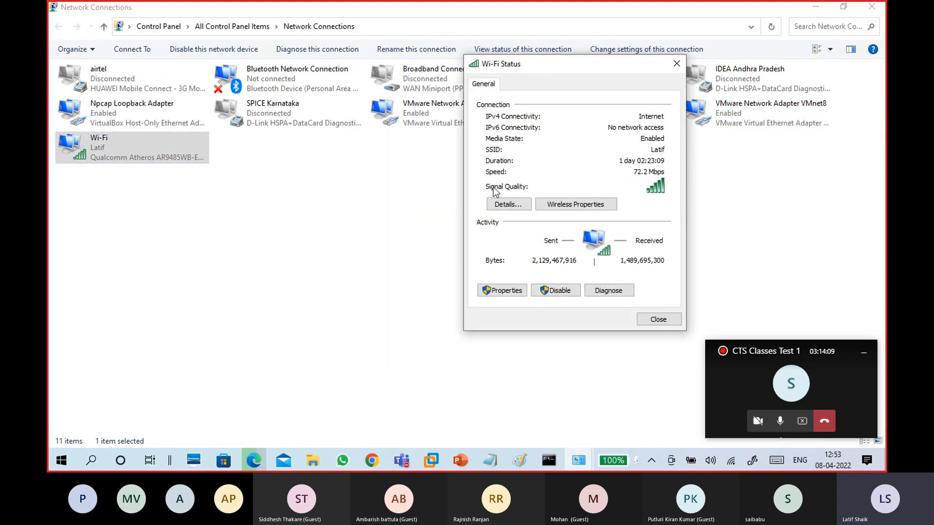
pyautogui.click(495, 200)
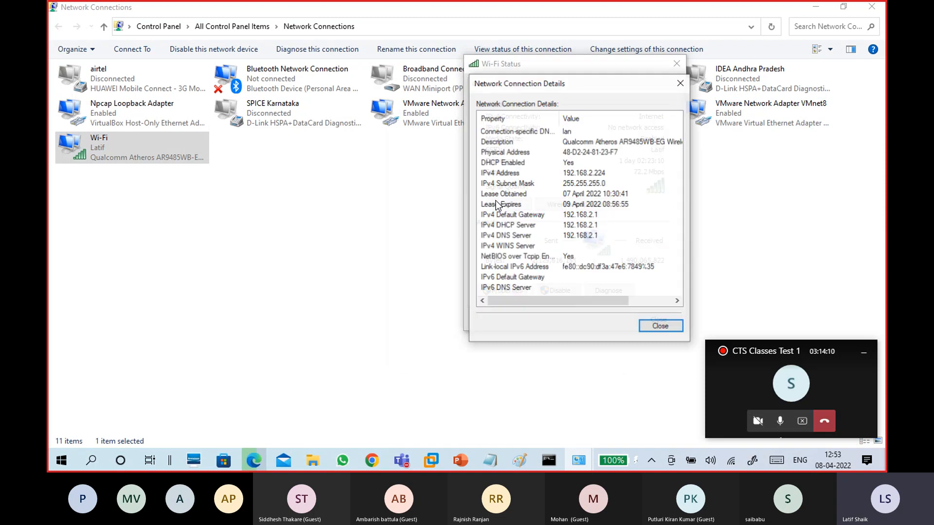
pyautogui.click(529, 163)
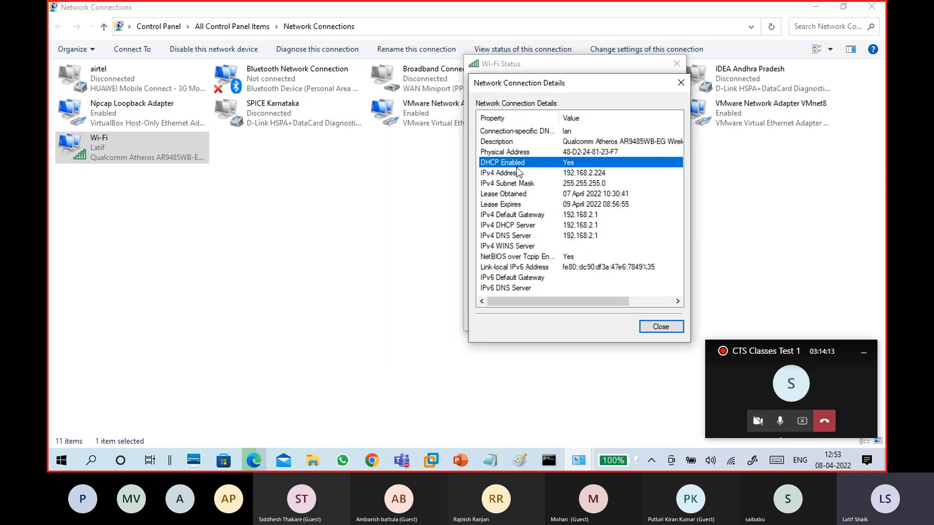
pyautogui.click(574, 175)
pyautogui.click(576, 196)
pyautogui.click(577, 207)
pyautogui.click(577, 219)
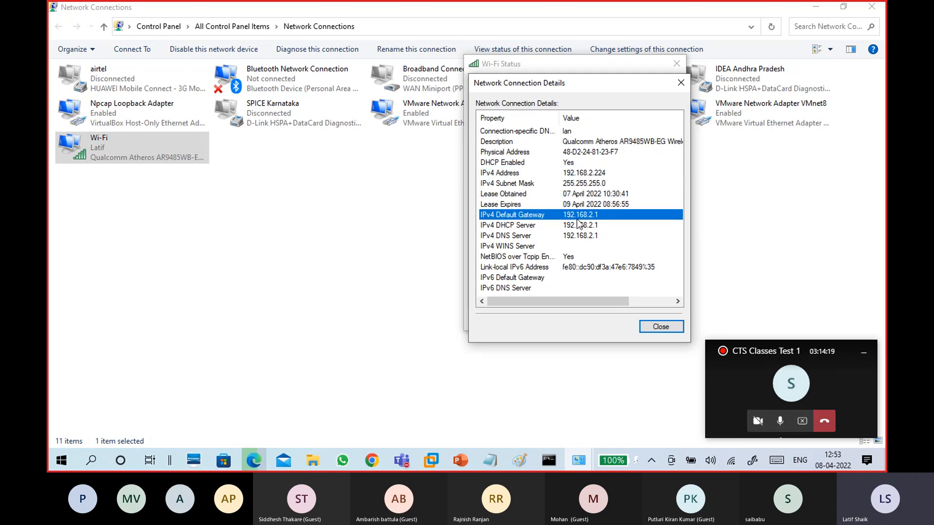
pyautogui.click(577, 224)
pyautogui.click(579, 236)
pyautogui.click(559, 166)
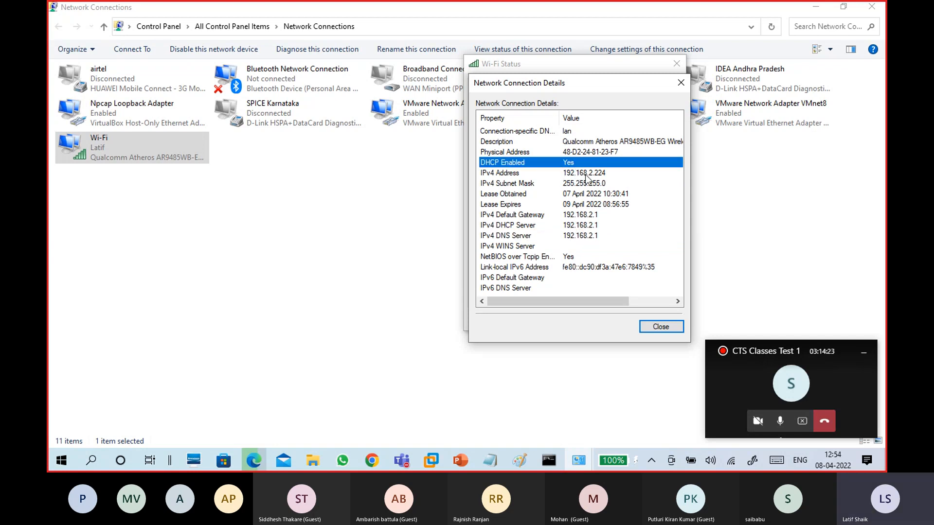
# Close the Wi-Fi dialogs and open the VMware Network Adapter VMnet1 status
pyautogui.click(656, 325)
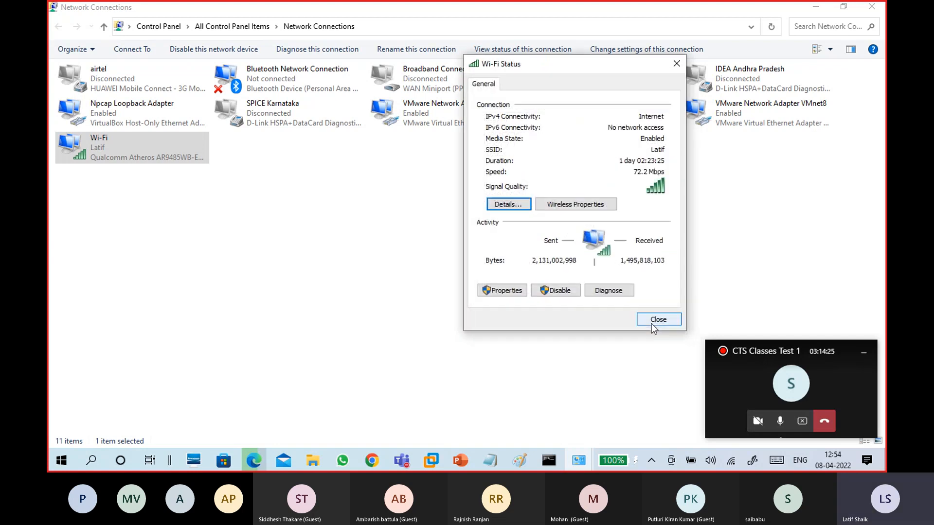
pyautogui.click(651, 323)
pyautogui.click(505, 221)
pyautogui.click(440, 121)
pyautogui.doubleClick(441, 121)
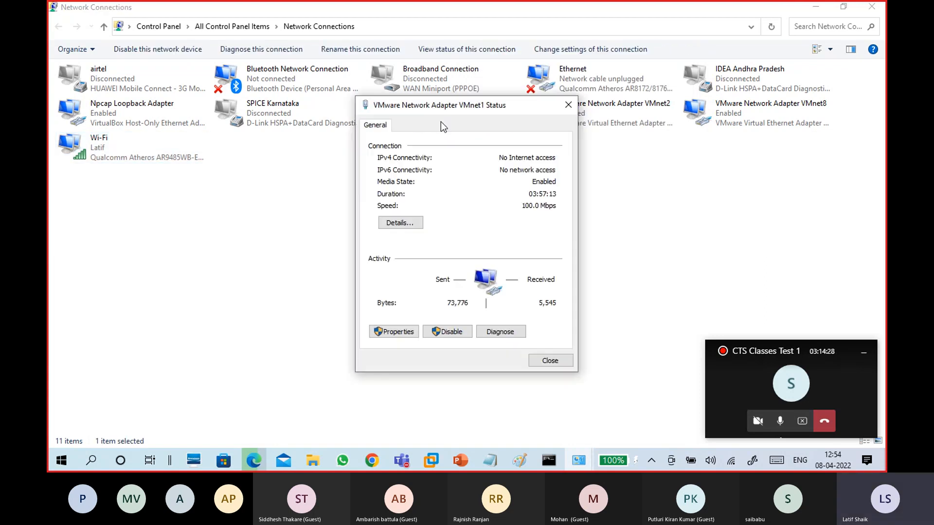
# Confirm VMnet1 has DHCP disabled, IPv4 172.16.0.100, mask 255.255.0.0, then open its Properties
pyautogui.click(400, 223)
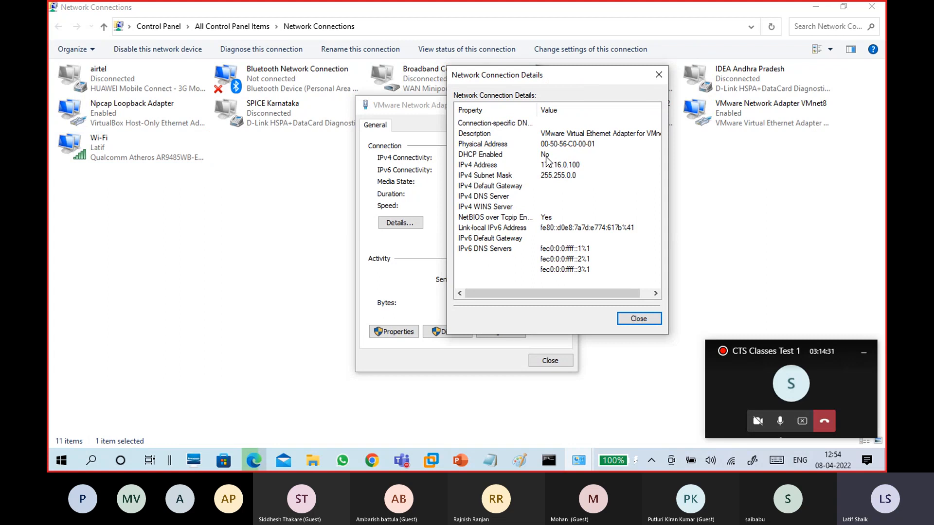
pyautogui.click(544, 156)
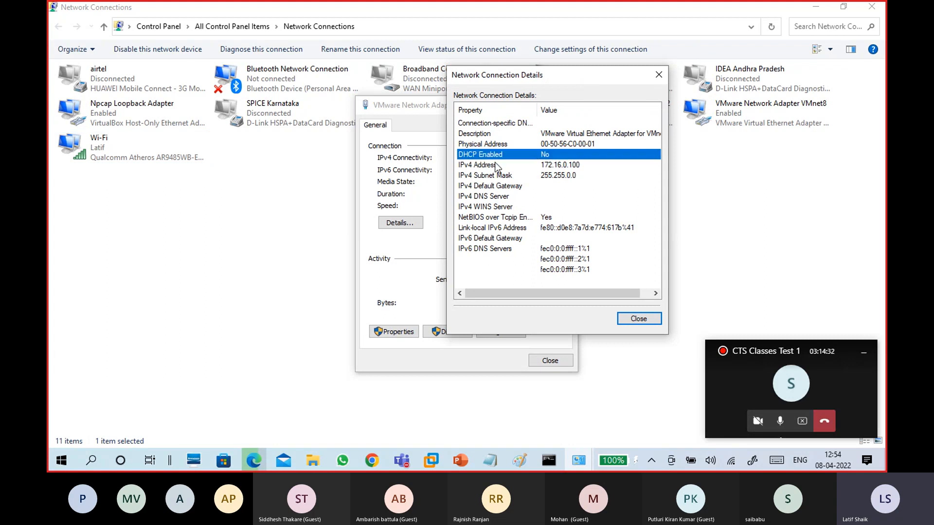
pyautogui.click(552, 167)
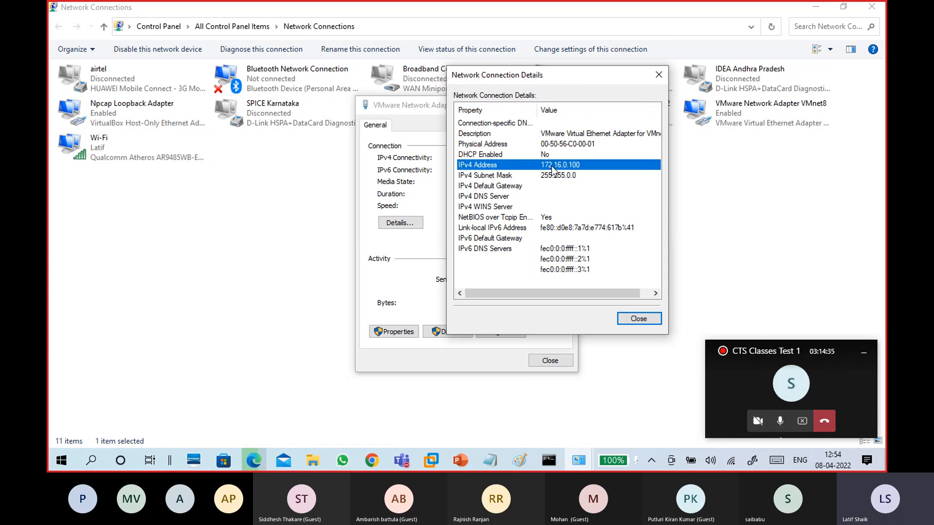
pyautogui.click(553, 175)
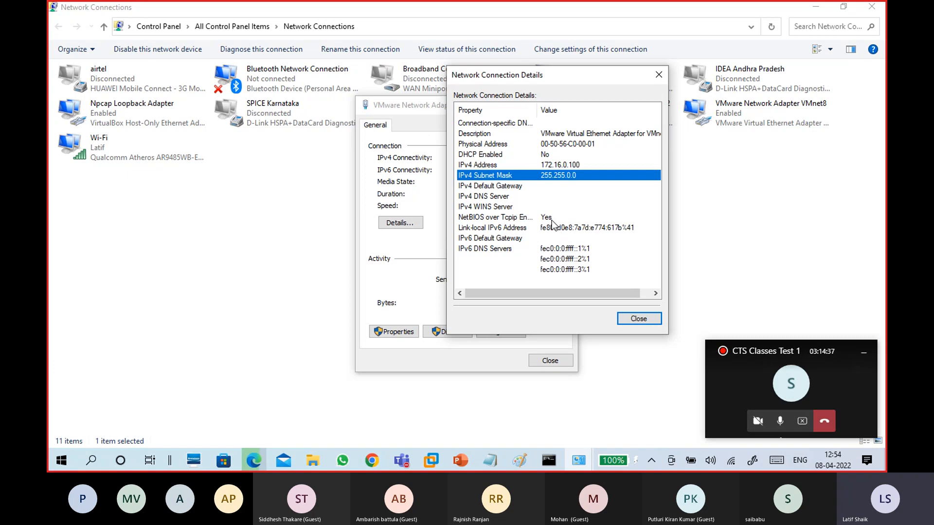
pyautogui.click(563, 166)
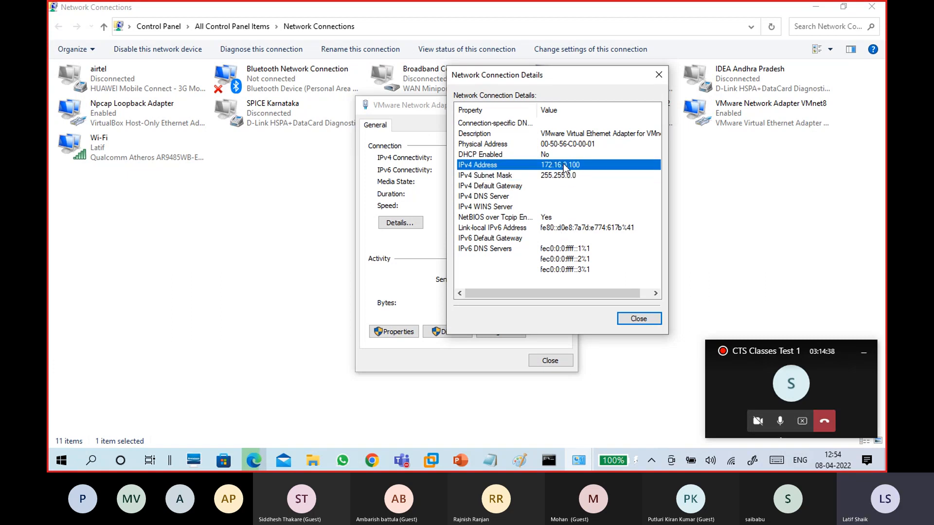
pyautogui.click(565, 176)
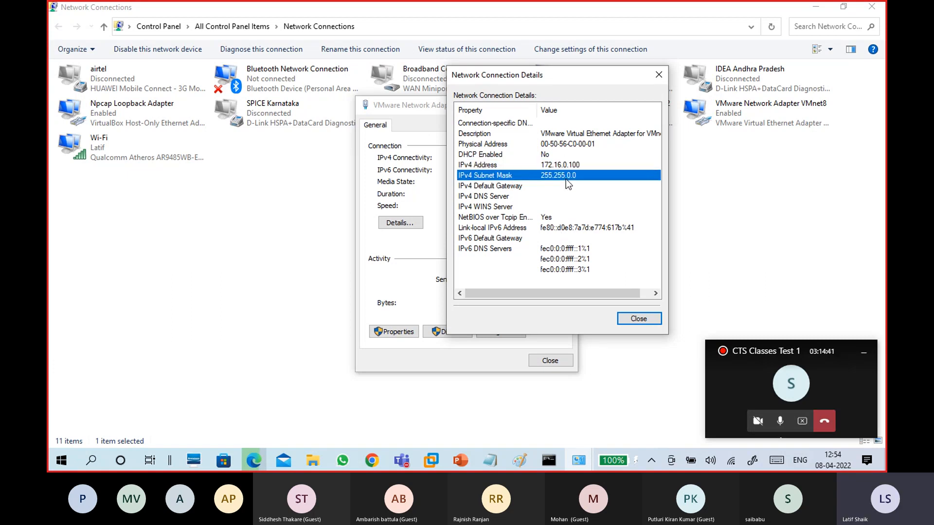
pyautogui.click(621, 321)
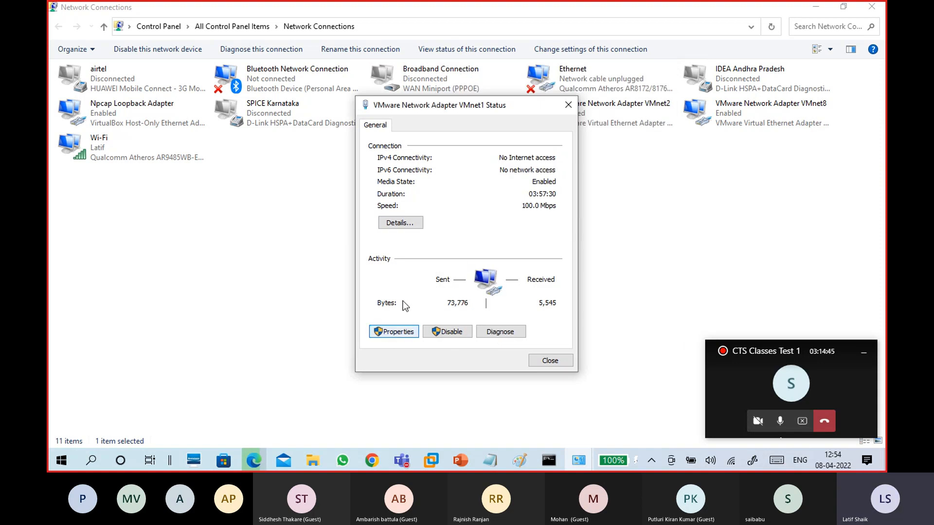
pyautogui.click(399, 332)
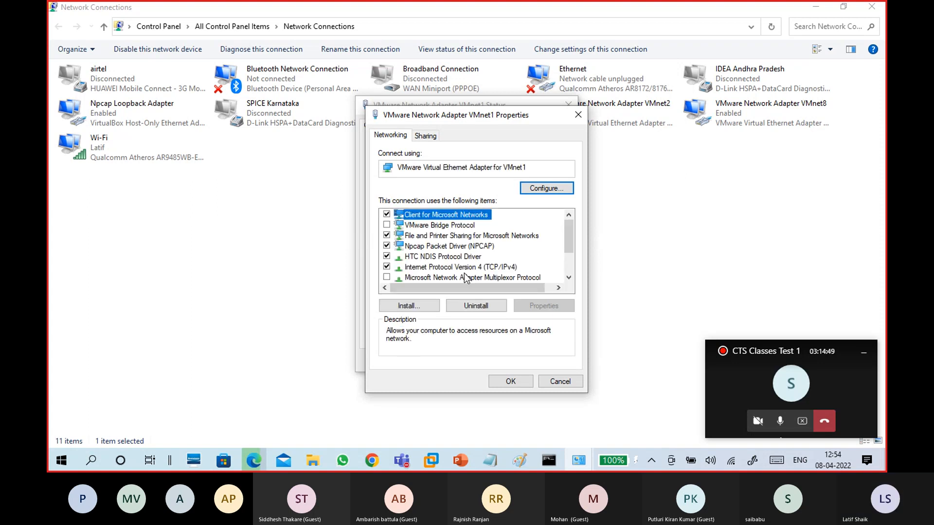
# Set VMnet1's TCP/IPv4 to obtain the IP address and DNS server automatically, and close
pyautogui.click(499, 267)
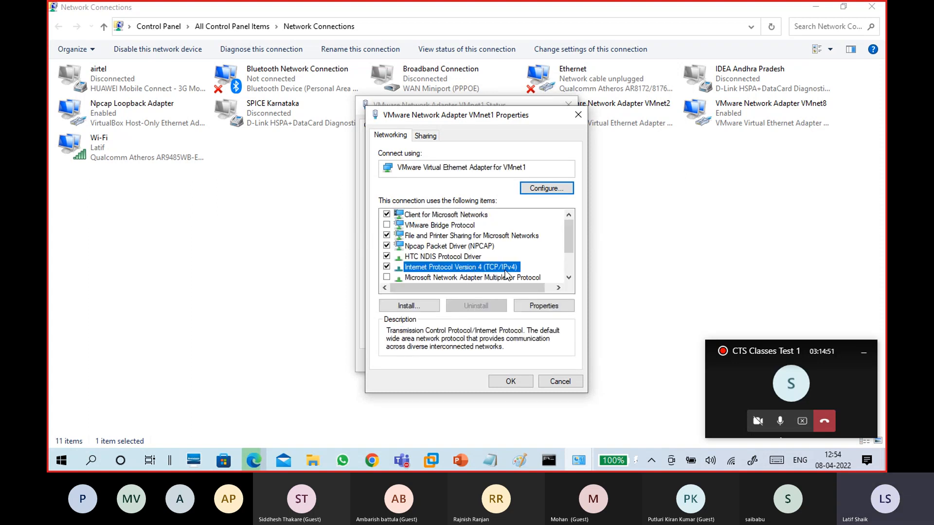
pyautogui.click(530, 306)
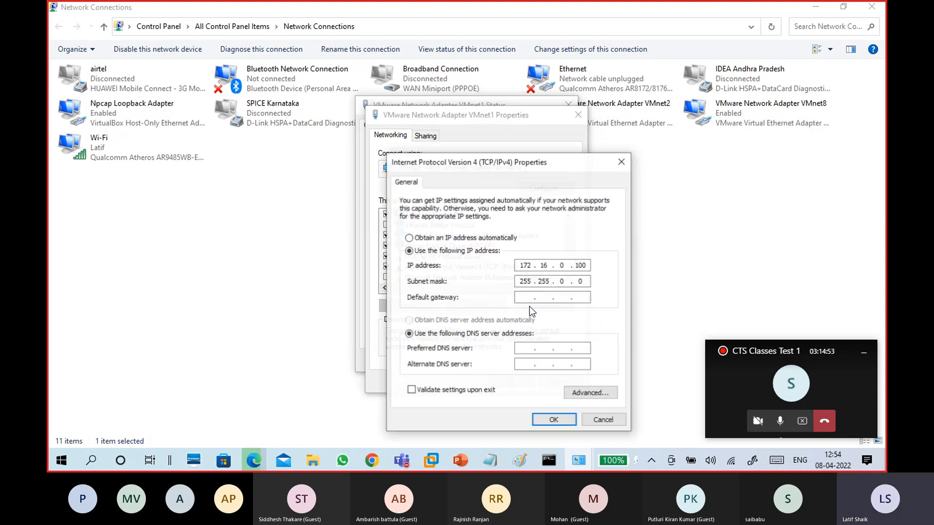
pyautogui.moveTo(494, 169); pyautogui.dragTo(542, 54)
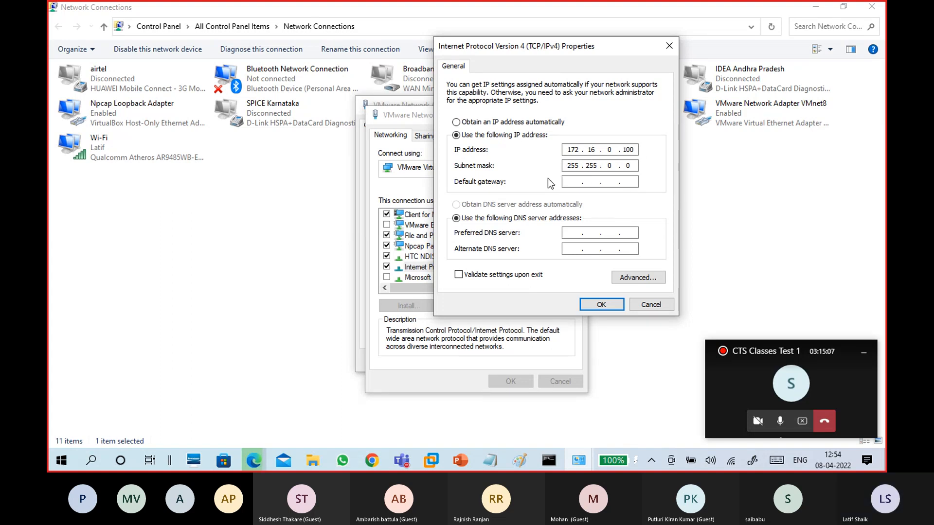
pyautogui.click(515, 123)
pyautogui.click(494, 203)
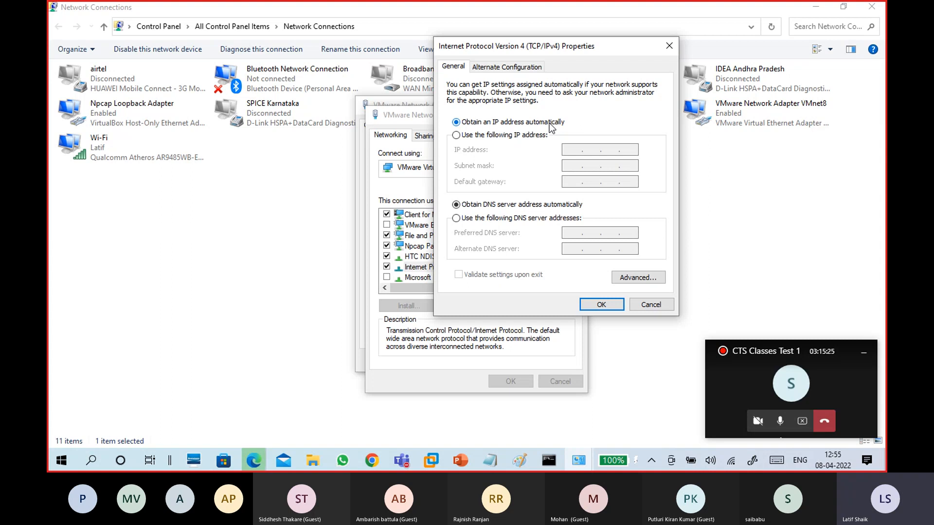
pyautogui.moveTo(530, 48); pyautogui.dragTo(507, 91)
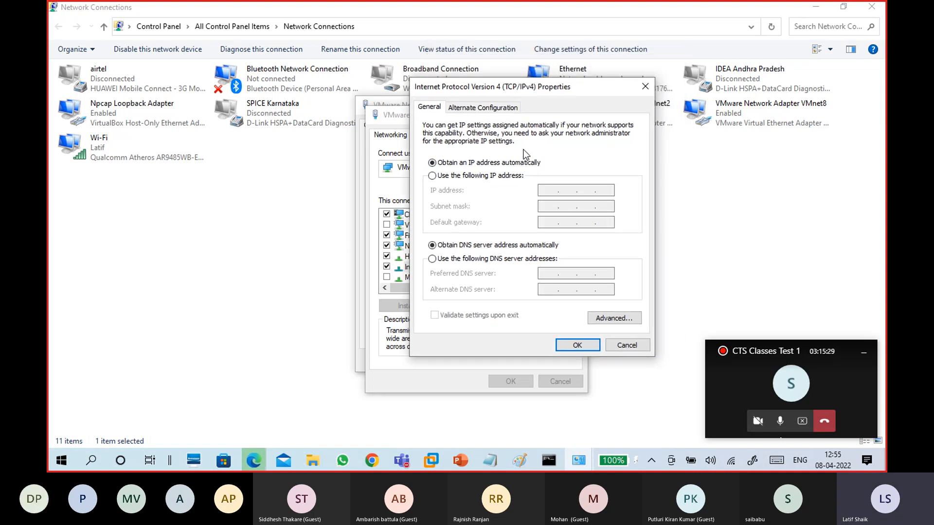
pyautogui.click(510, 177)
pyautogui.click(545, 192)
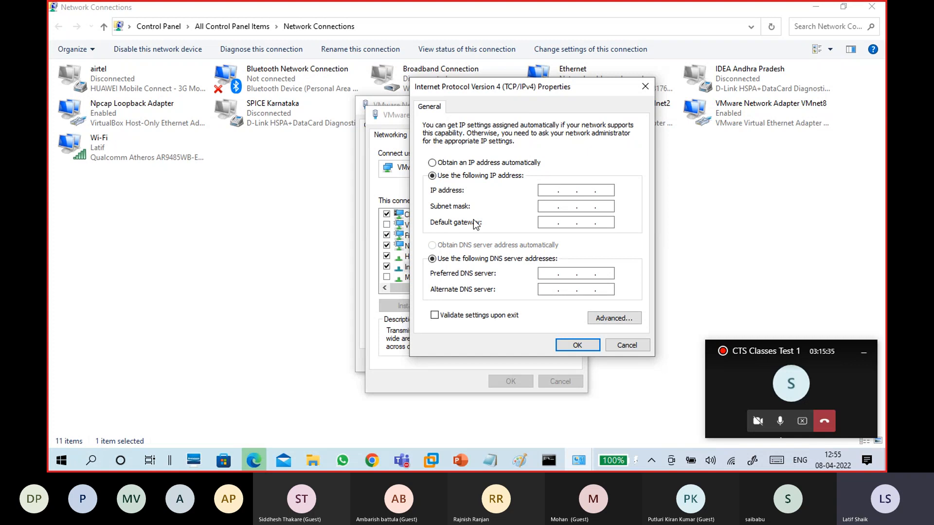
pyautogui.click(476, 165)
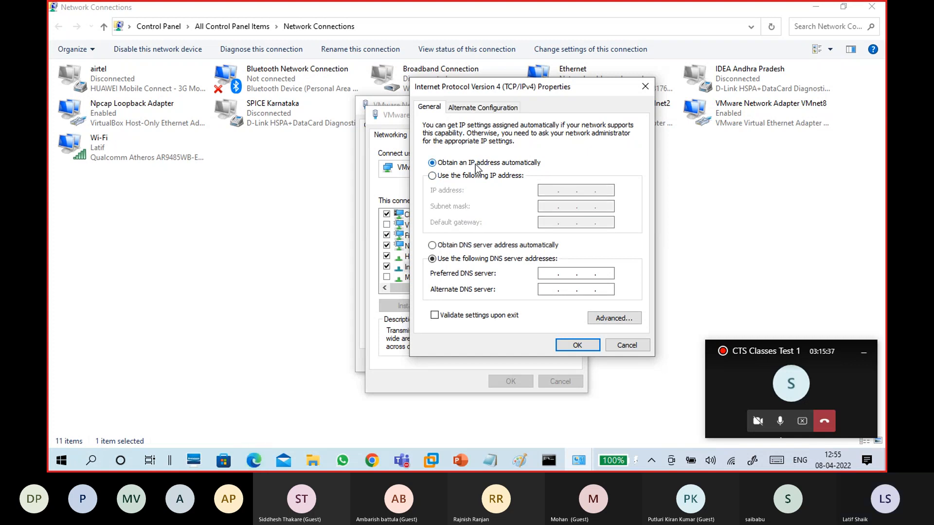
pyautogui.click(472, 247)
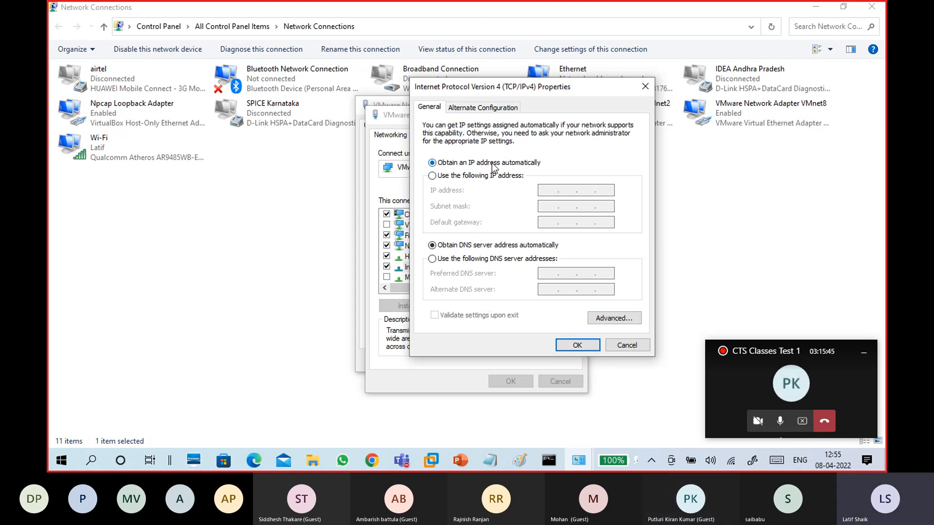
pyautogui.click(576, 346)
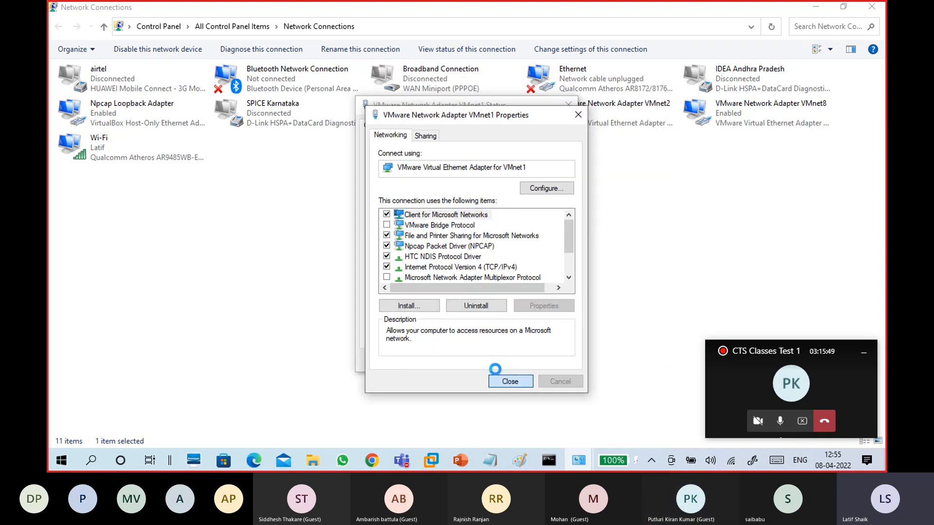
pyautogui.click(504, 381)
pyautogui.click(540, 362)
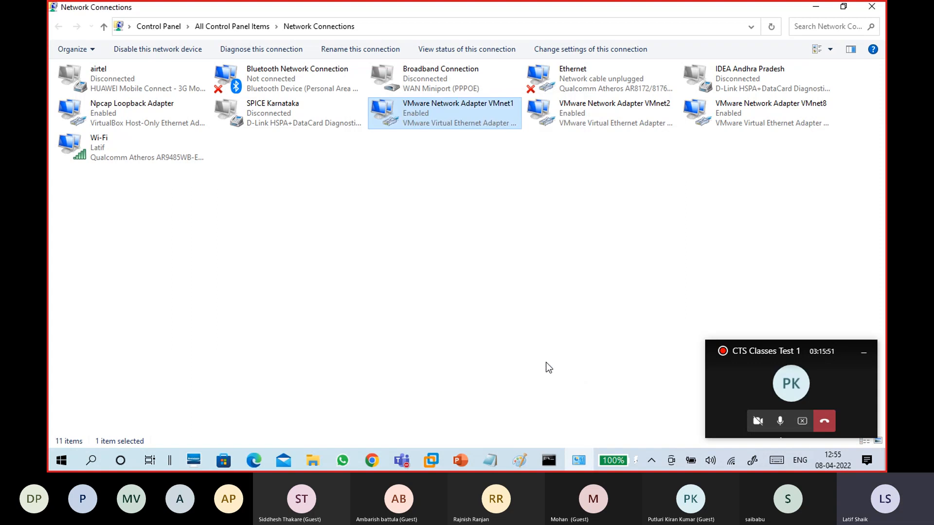
pyautogui.doubleClick(404, 122)
pyautogui.click(401, 222)
pyautogui.click(416, 207)
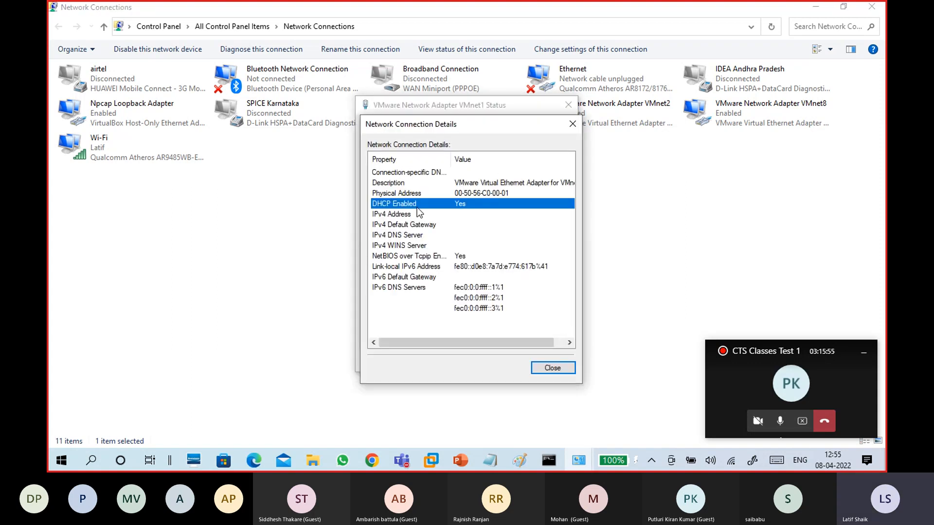
pyautogui.click(474, 236)
pyautogui.click(480, 217)
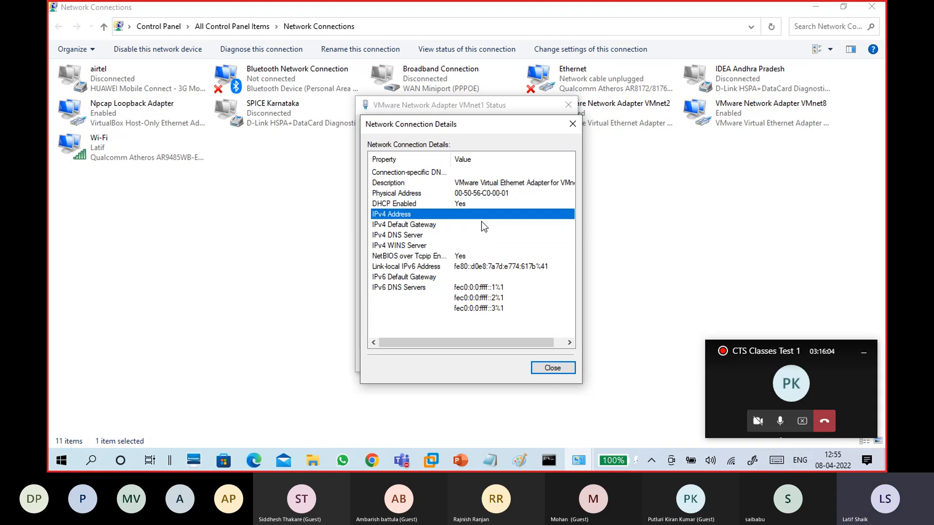
pyautogui.click(538, 369)
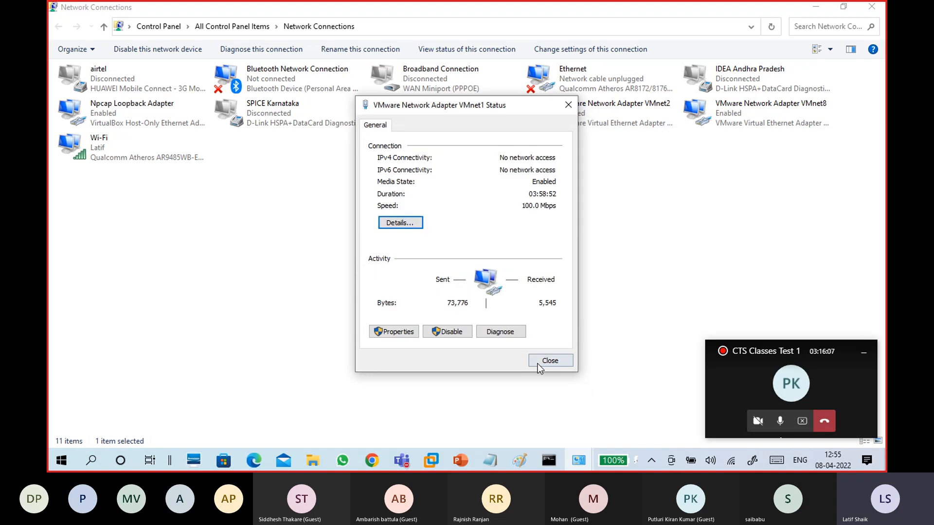
pyautogui.click(538, 361)
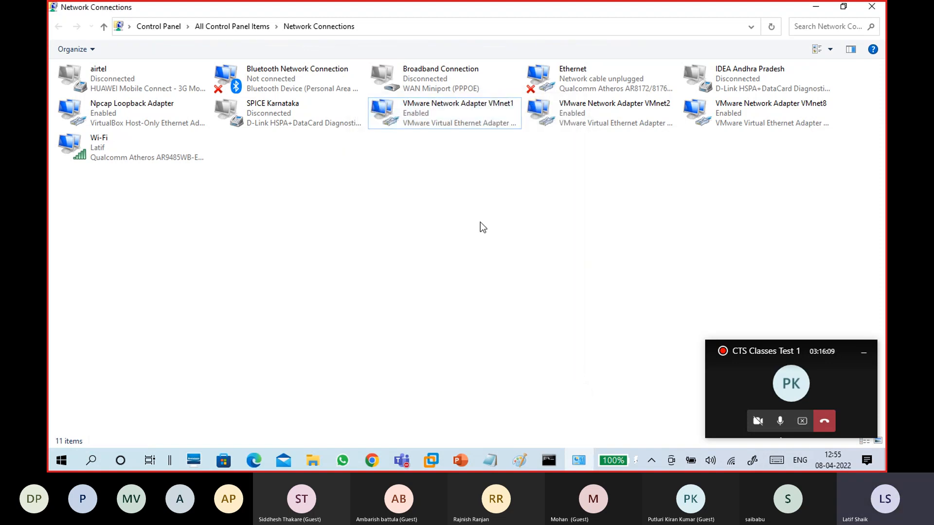
pyautogui.click(448, 109)
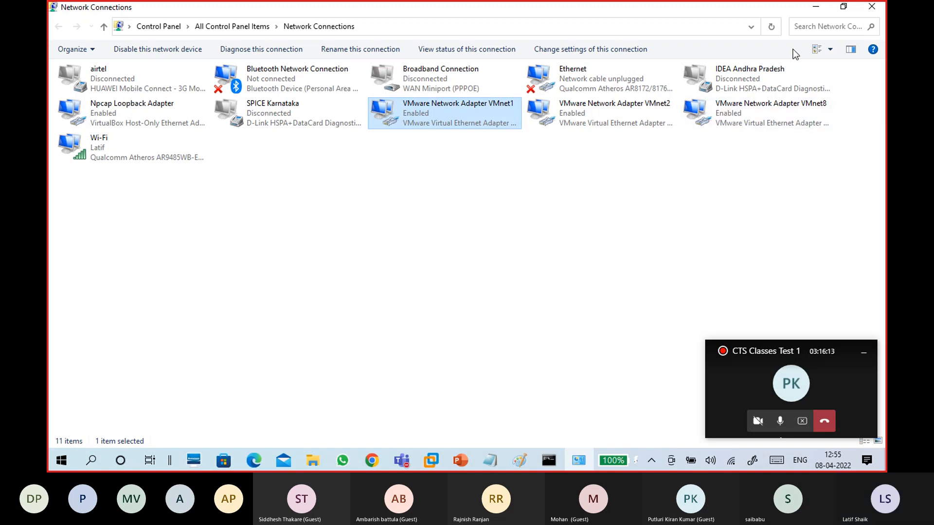
pyautogui.click(661, 216)
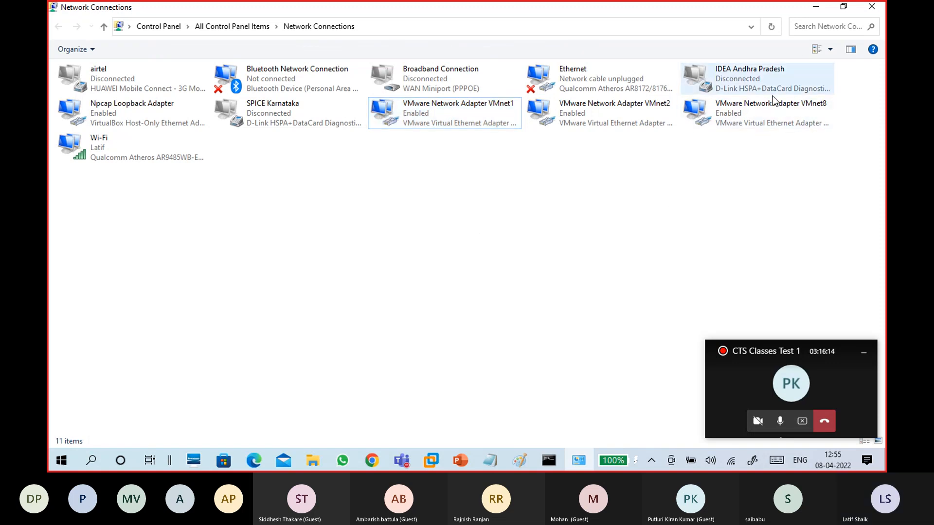
# Minimize Network Connections and highlight the DHCP 'yes' and 'no - static/manual' notes in Notepad
pyautogui.click(817, 8)
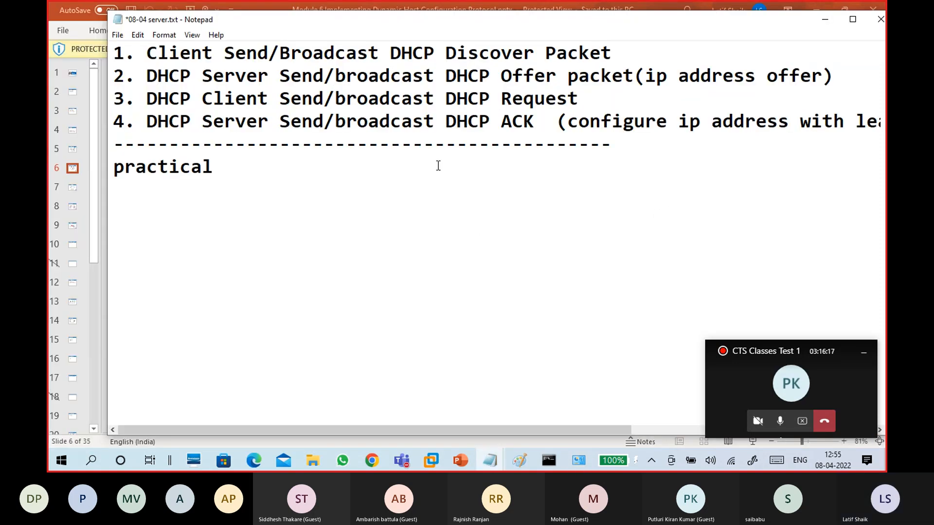
pyautogui.click(447, 219)
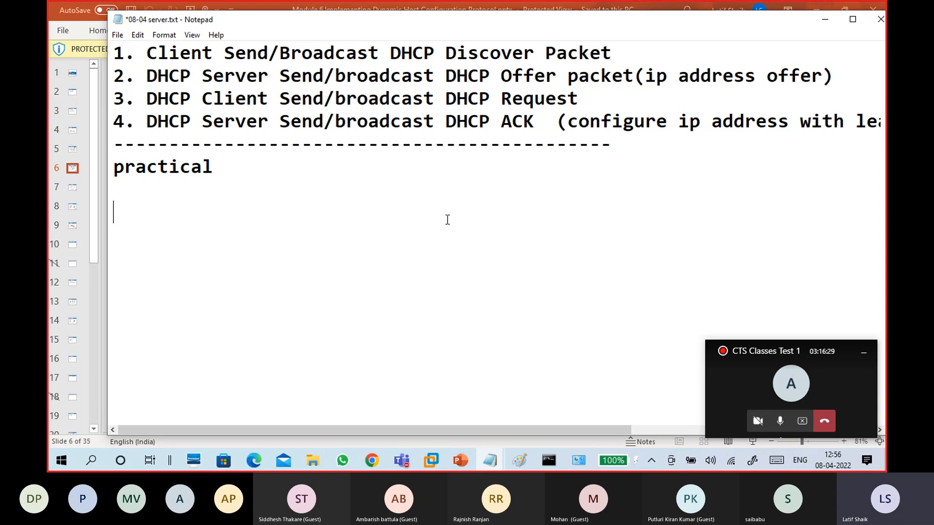
pyautogui.scroll(9, 448, 220)
pyautogui.scroll(-2, 448, 220)
pyautogui.moveTo(323, 144); pyautogui.dragTo(290, 144)
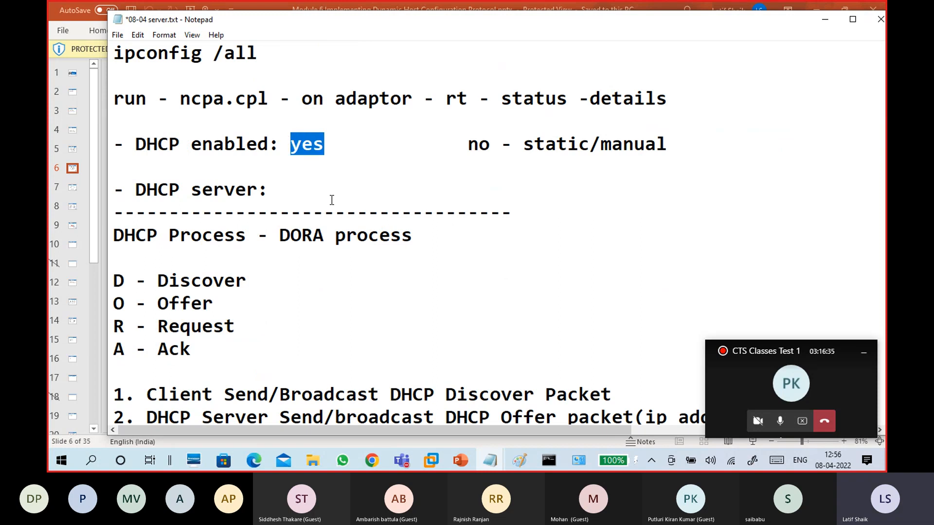
pyautogui.moveTo(468, 146); pyautogui.dragTo(683, 153)
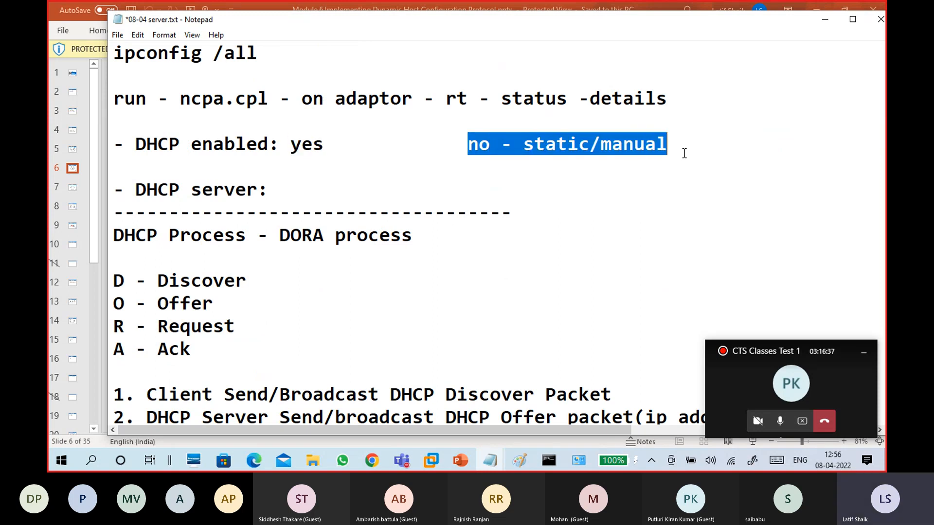
pyautogui.scroll(-5, 512, 258)
# Type WINS1 on a new line below 'practical', then switch to the Paint diagram
pyautogui.click(307, 206)
pyautogui.click(238, 161)
pyautogui.moveTo(195, 157); pyautogui.dragTo(114, 165)
pyautogui.click(165, 197)
pyautogui.press('Return')
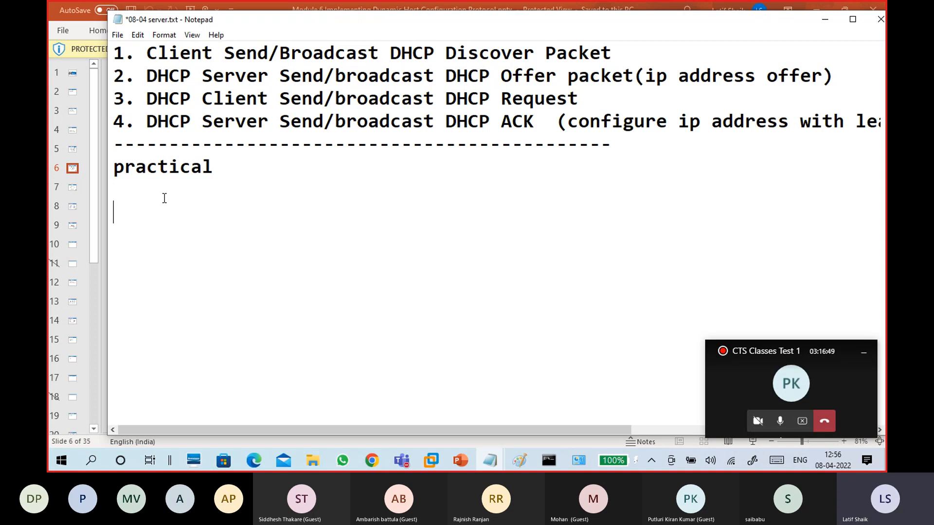
pyautogui.write('DHCP')
pyautogui.press('BackSpace')
pyautogui.press('BackSpace')
pyautogui.press('BackSpace')
pyautogui.press('BackSpace')
pyautogui.press('BackSpace')
pyautogui.write('WIND')
pyautogui.press('BackSpace')
pyautogui.write('S1')
pyautogui.click(518, 461)
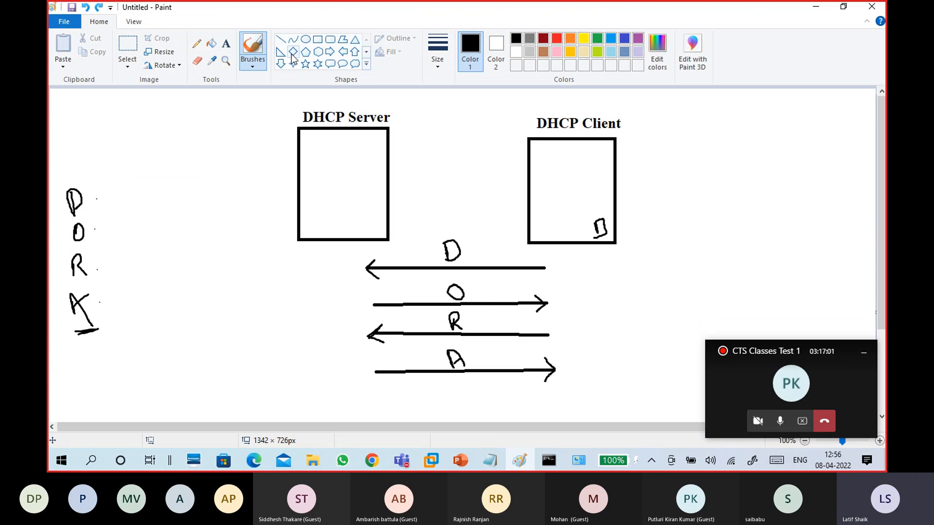
# Draw a test rectangle left of DHCP Server, adjust it, then delete it
pyautogui.click(317, 41)
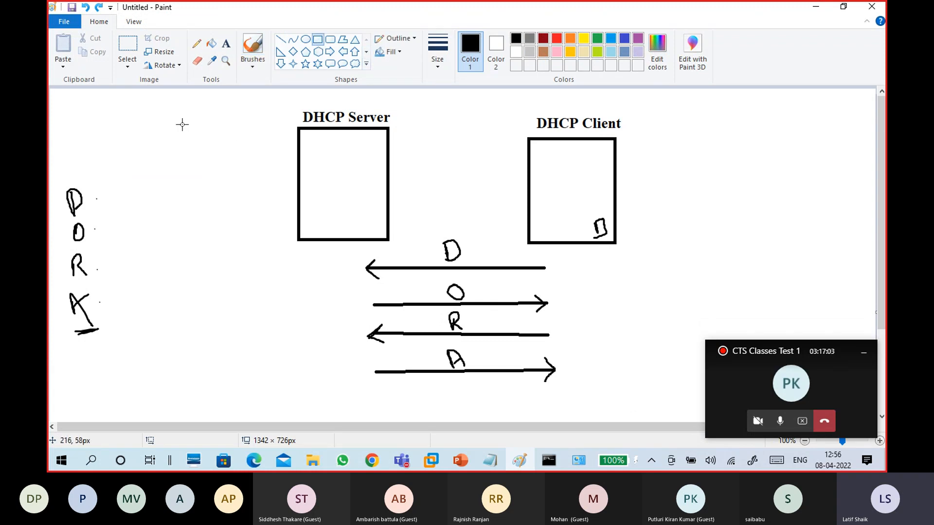
pyautogui.moveTo(165, 120); pyautogui.dragTo(263, 238)
pyautogui.moveTo(231, 188); pyautogui.dragTo(227, 193)
pyautogui.moveTo(258, 244); pyautogui.dragTo(250, 232)
pyautogui.moveTo(227, 202); pyautogui.dragTo(231, 207)
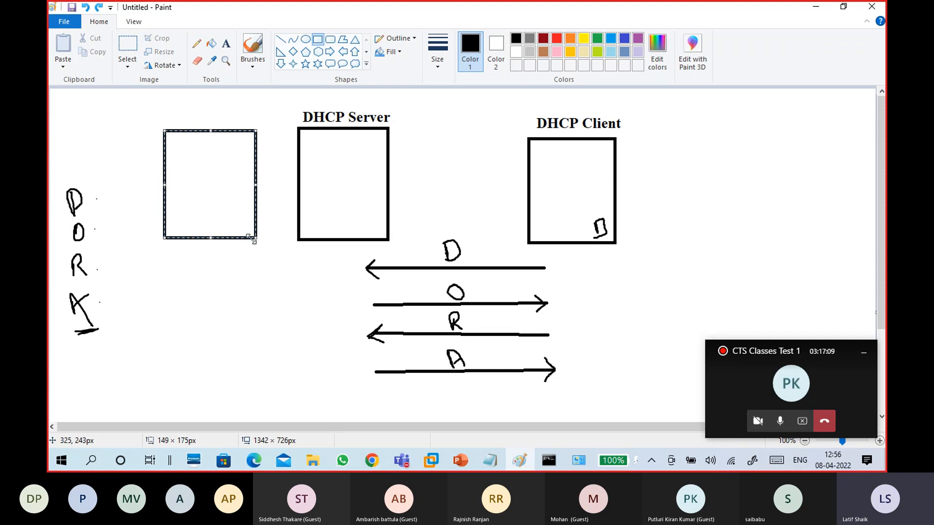
pyautogui.moveTo(257, 238); pyautogui.dragTo(260, 243)
pyautogui.press('Delete')
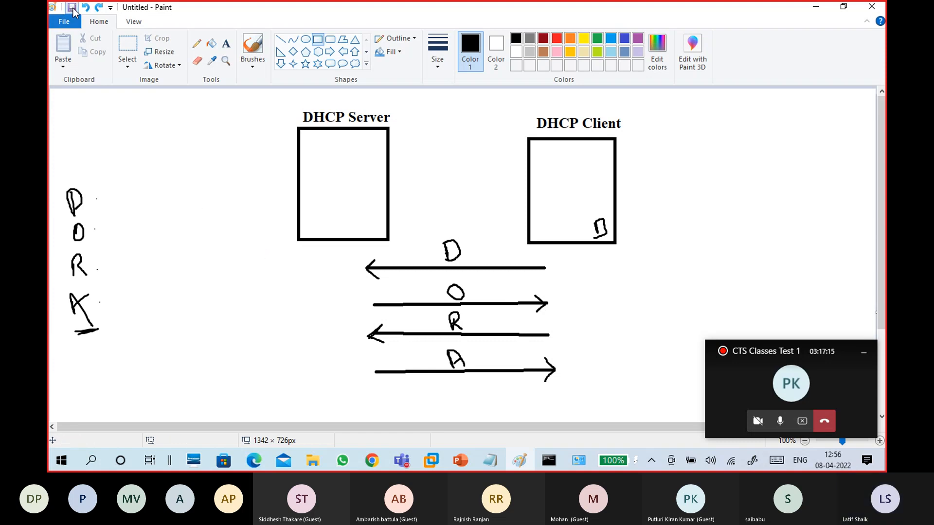
# Save the DORA diagram as 'dora'
pyautogui.hotkey('ctrl', 's')
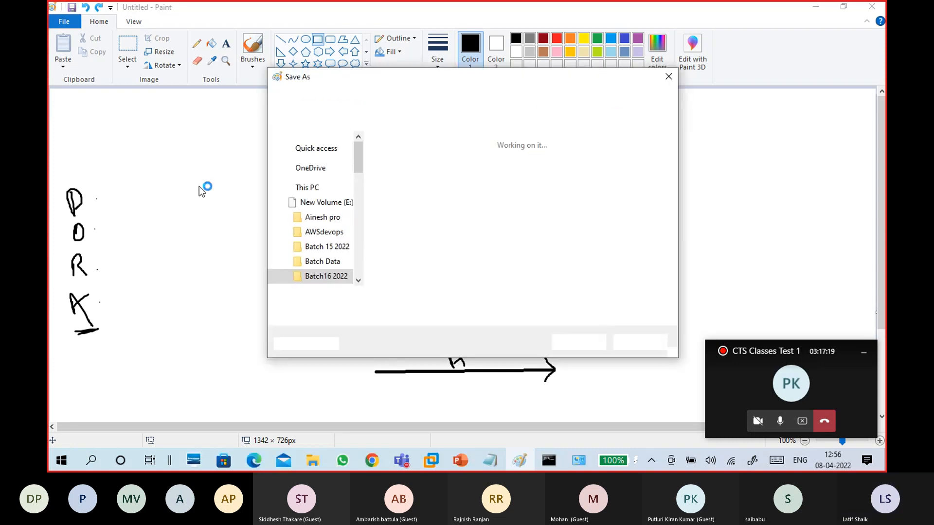
pyautogui.write('dora')
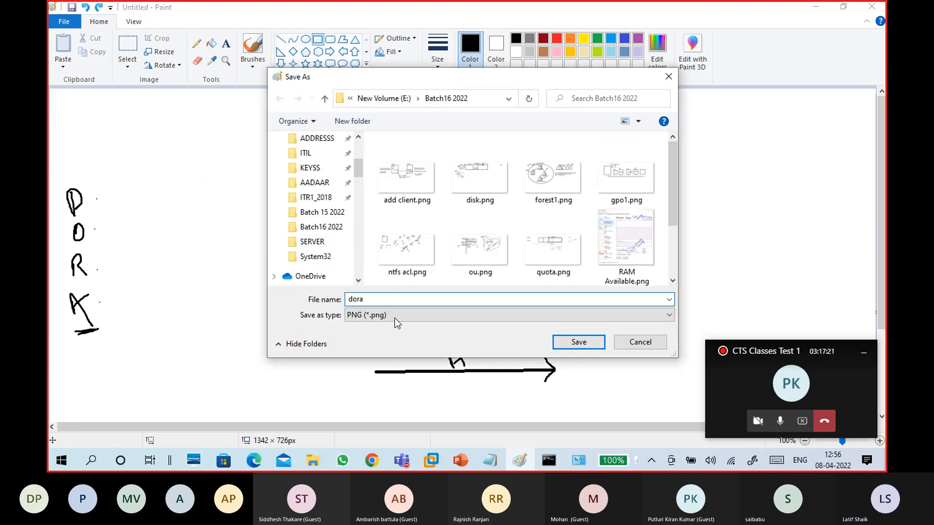
pyautogui.click(576, 344)
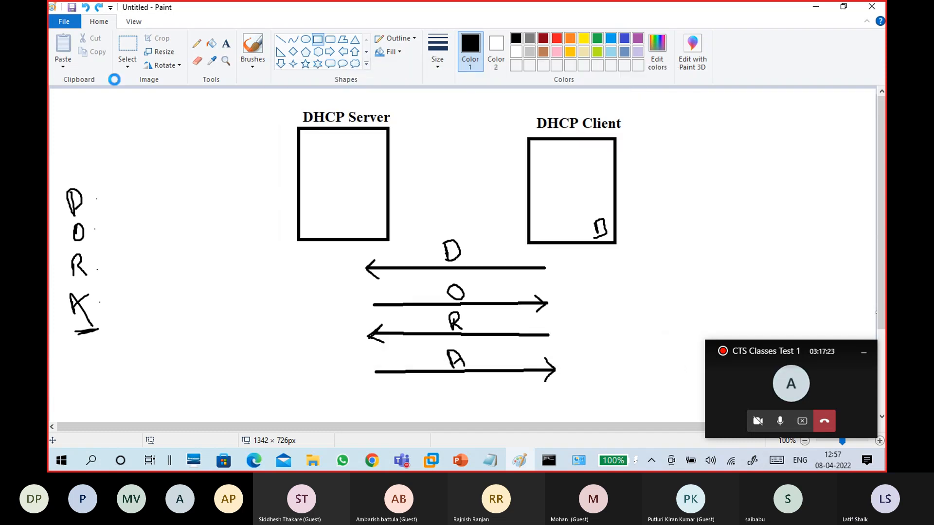
pyautogui.click(65, 22)
# On a new canvas, draw a box labelled S1 and DC with underlined ADDS inside
pyautogui.click(78, 40)
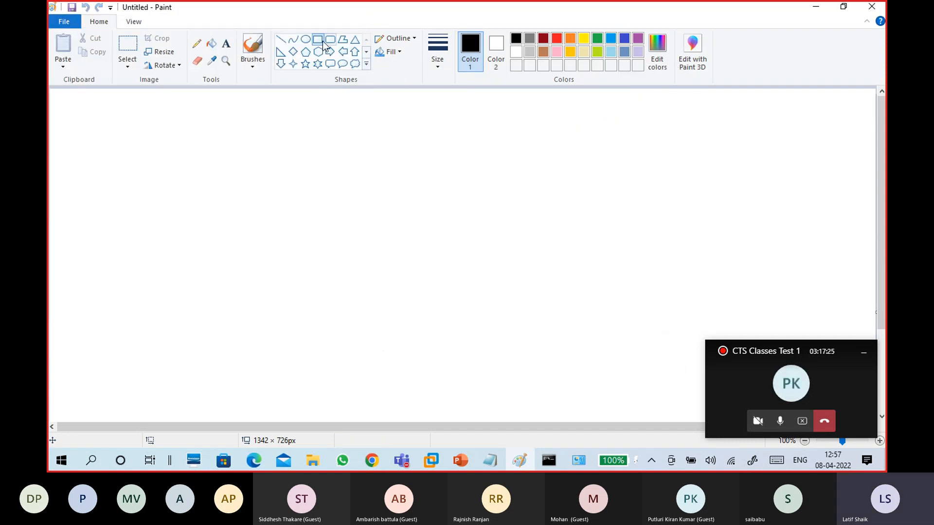
pyautogui.click(317, 39)
pyautogui.moveTo(138, 129)
pyautogui.mouseDown()
pyautogui.moveTo(220, 228)
pyautogui.moveTo(229, 258)
pyautogui.moveTo(249, 256)
pyautogui.mouseUp()
pyautogui.click(252, 61)
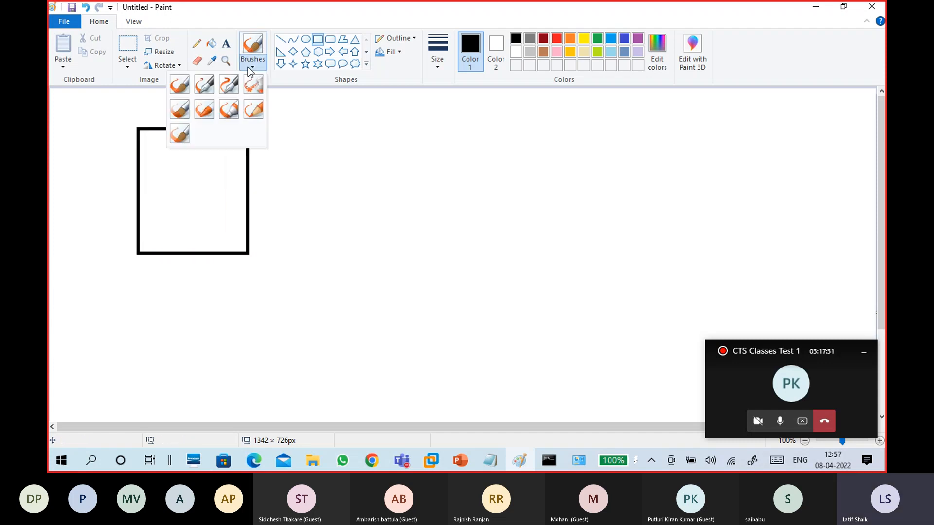
pyautogui.click(191, 83)
pyautogui.moveTo(148, 107)
pyautogui.mouseDown()
pyautogui.moveTo(142, 111)
pyautogui.moveTo(158, 119)
pyautogui.mouseUp()
pyautogui.moveTo(155, 151); pyautogui.dragTo(168, 157)
pyautogui.moveTo(172, 149); pyautogui.dragTo(174, 161)
pyautogui.moveTo(171, 147)
pyautogui.mouseDown()
pyautogui.moveTo(174, 161)
pyautogui.moveTo(195, 153)
pyautogui.moveTo(211, 161)
pyautogui.mouseUp()
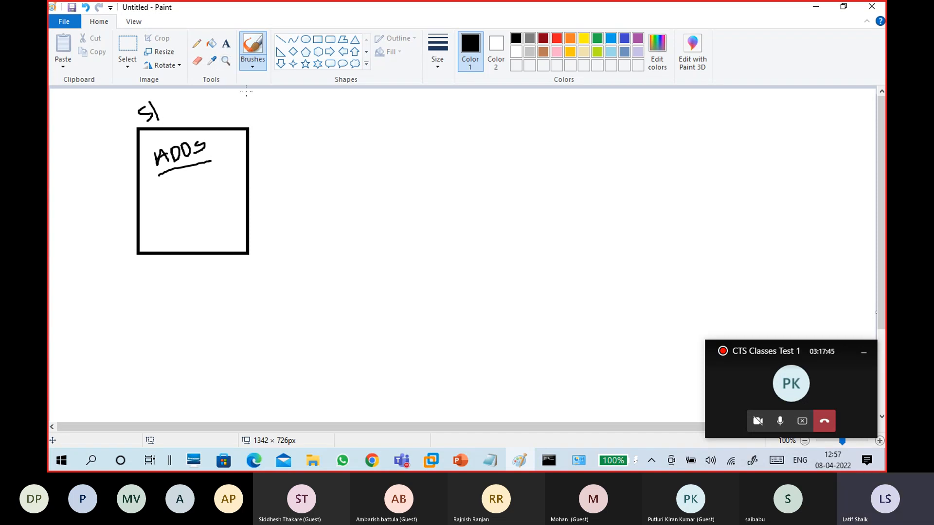
pyautogui.moveTo(221, 112)
pyautogui.mouseDown()
pyautogui.moveTo(236, 102)
pyautogui.moveTo(255, 111)
pyautogui.mouseUp()
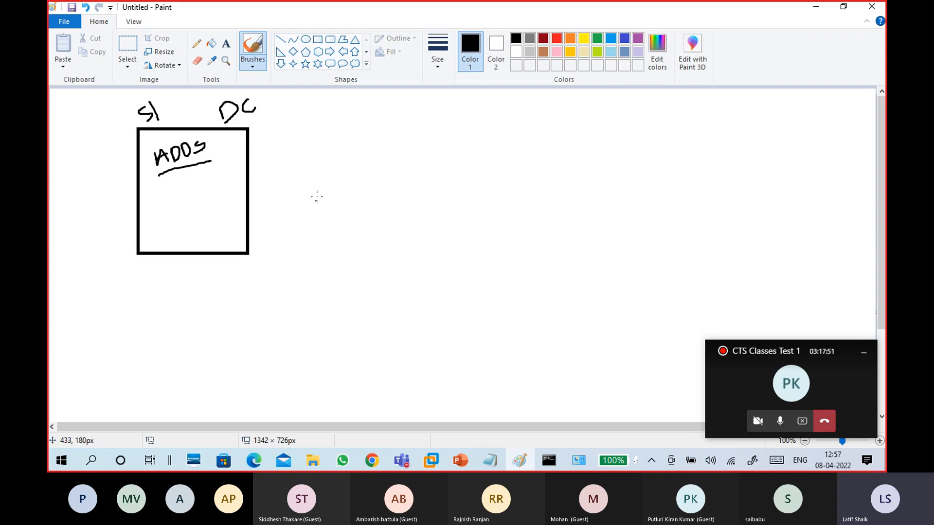
# Draw a second box labelled S2 with 'workgroup' written inside
pyautogui.click(318, 39)
pyautogui.moveTo(323, 124); pyautogui.dragTo(416, 247)
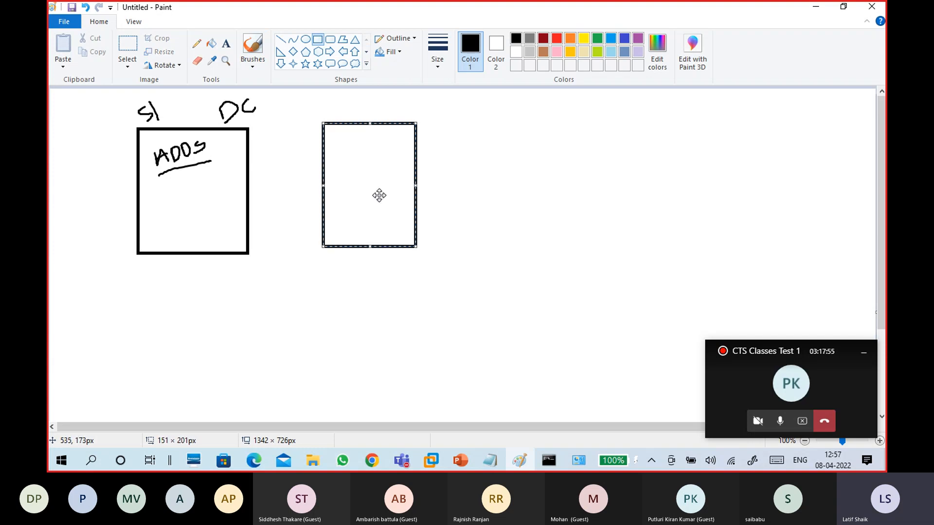
pyautogui.moveTo(380, 195); pyautogui.dragTo(382, 199)
pyautogui.click(250, 63)
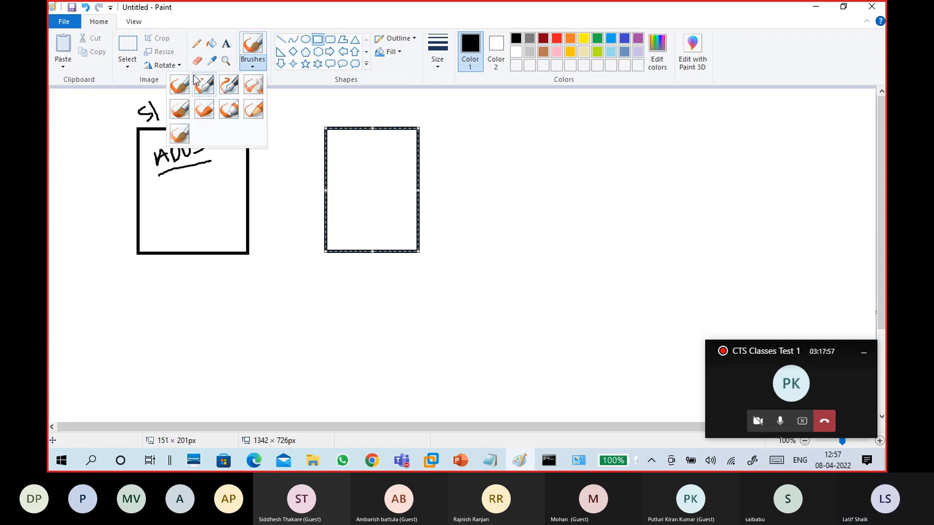
pyautogui.click(184, 84)
pyautogui.moveTo(334, 108)
pyautogui.mouseDown()
pyautogui.moveTo(326, 121)
pyautogui.moveTo(351, 107)
pyautogui.mouseUp()
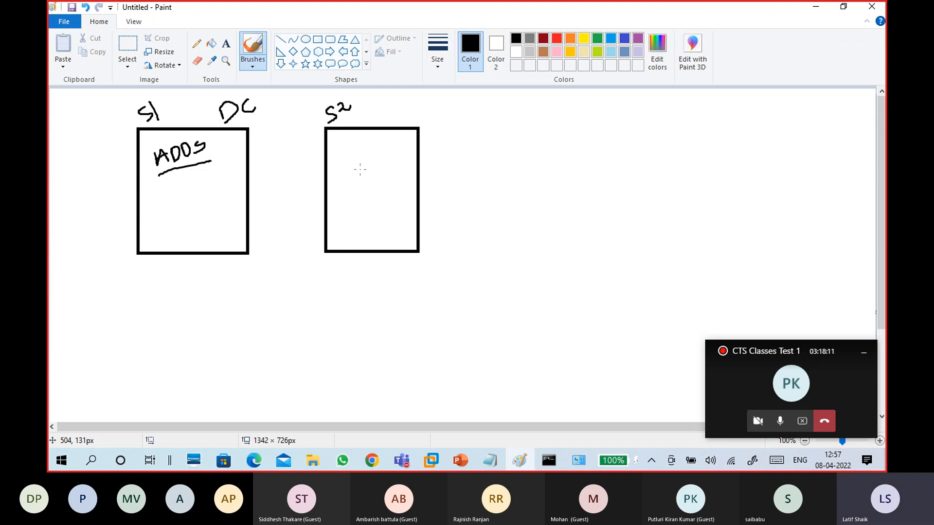
pyautogui.moveTo(351, 158)
pyautogui.mouseDown()
pyautogui.moveTo(355, 169)
pyautogui.moveTo(361, 158)
pyautogui.moveTo(404, 149)
pyautogui.moveTo(406, 162)
pyautogui.moveTo(429, 135)
pyautogui.mouseUp()
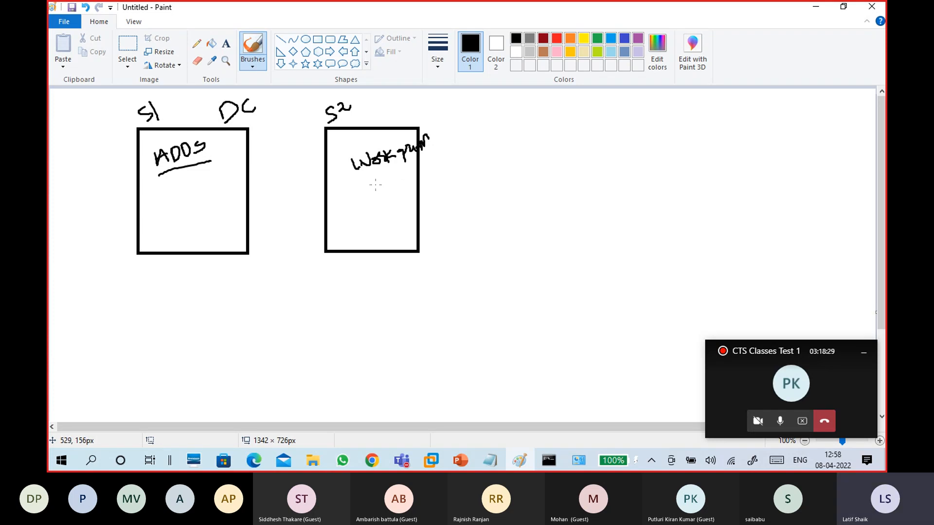
# Add the typed caption 'Standlone' beside S2
pyautogui.click(226, 43)
pyautogui.click(370, 117)
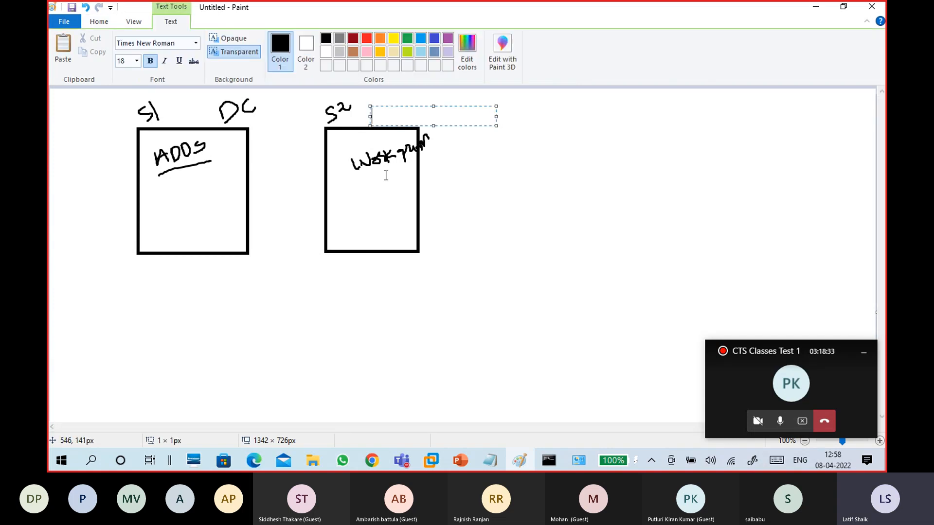
pyautogui.write('Standlone')
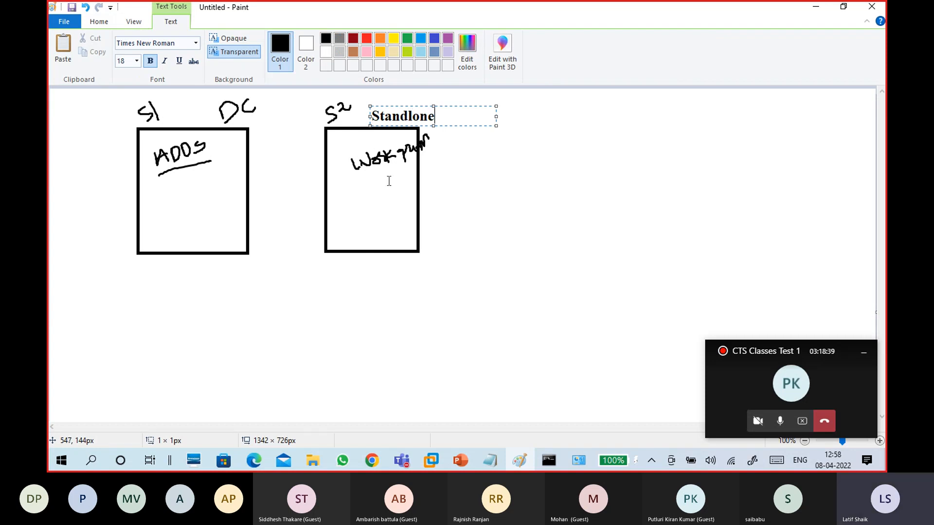
pyautogui.click(467, 212)
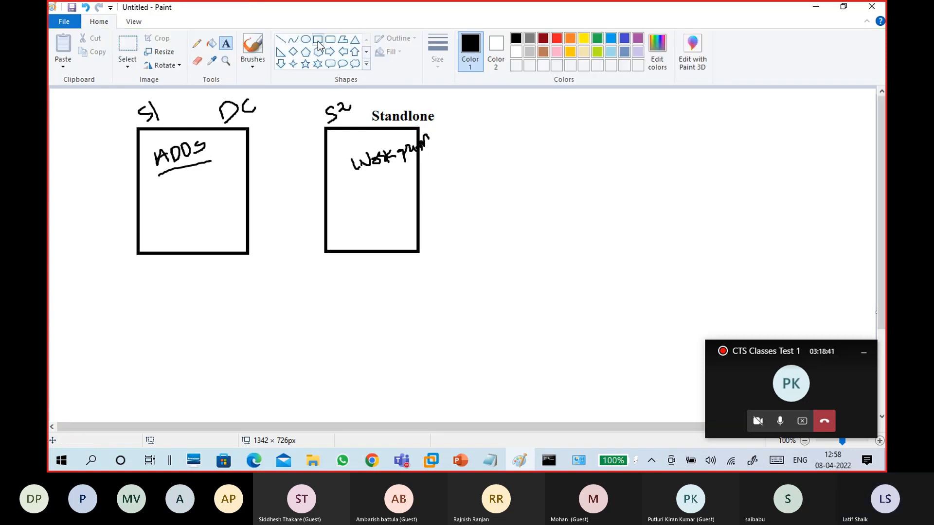
# Draw a third box S3 and handwrite Domain16 in both the S3 and S1 boxes
pyautogui.click(317, 38)
pyautogui.moveTo(485, 128); pyautogui.dragTo(575, 253)
pyautogui.click(252, 61)
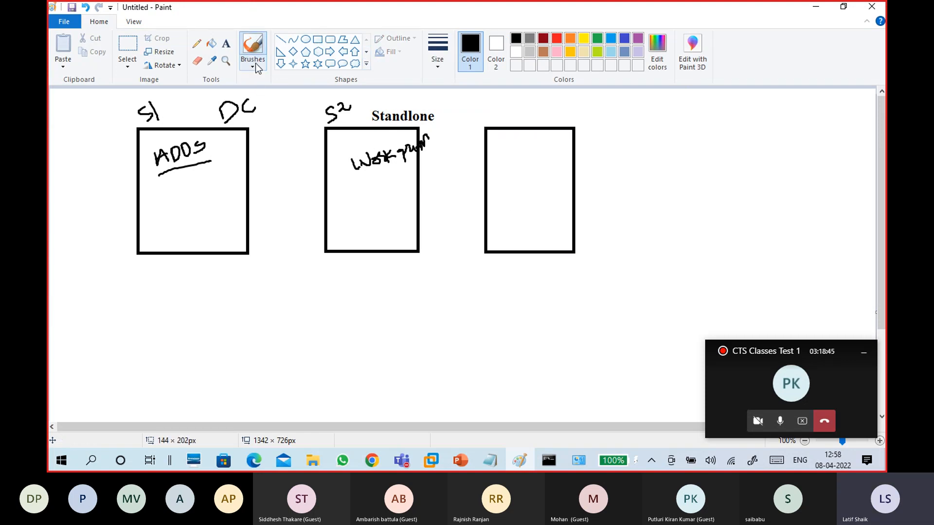
pyautogui.click(174, 89)
pyautogui.moveTo(502, 104)
pyautogui.mouseDown()
pyautogui.moveTo(505, 114)
pyautogui.moveTo(492, 120)
pyautogui.moveTo(517, 111)
pyautogui.moveTo(505, 120)
pyautogui.mouseUp()
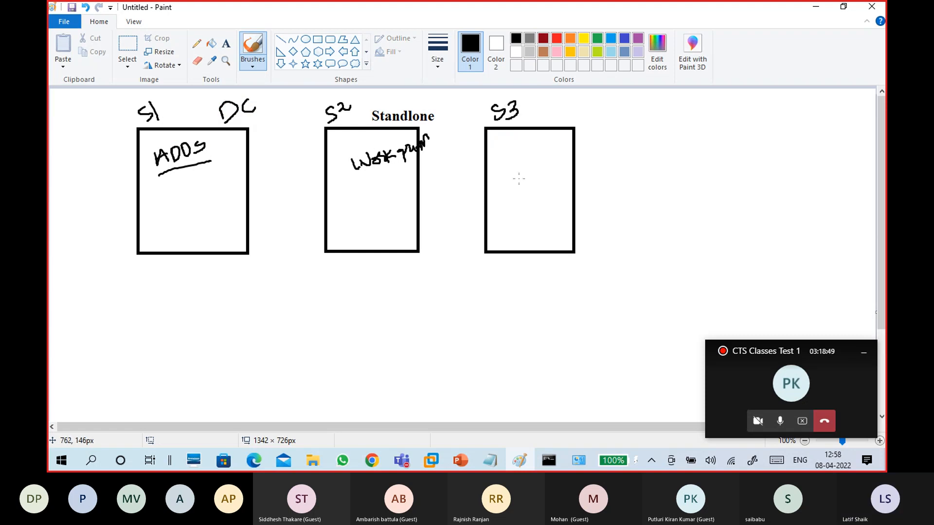
pyautogui.moveTo(511, 164)
pyautogui.mouseDown()
pyautogui.moveTo(511, 179)
pyautogui.moveTo(596, 141)
pyautogui.mouseUp()
pyautogui.moveTo(176, 196)
pyautogui.mouseDown()
pyautogui.moveTo(188, 205)
pyautogui.moveTo(225, 176)
pyautogui.moveTo(237, 180)
pyautogui.moveTo(251, 169)
pyautogui.moveTo(247, 177)
pyautogui.mouseUp()
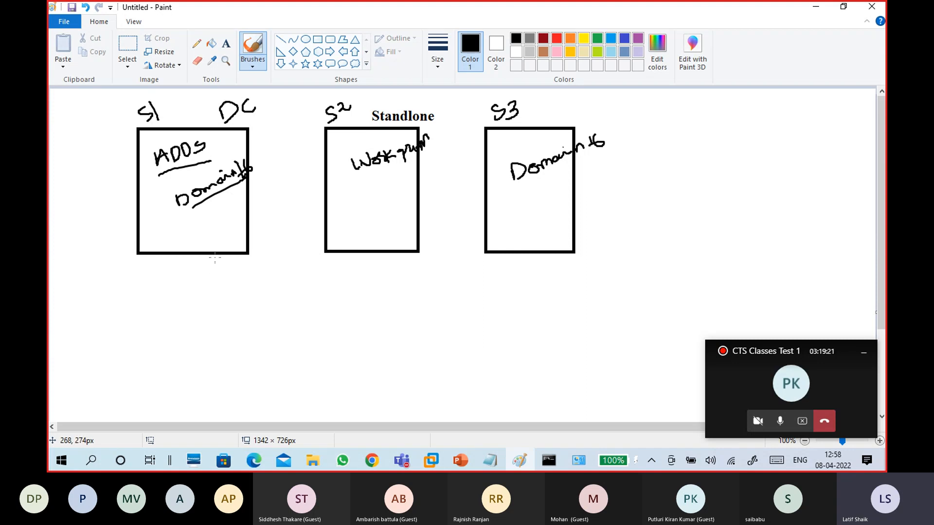
# Add the typed label 'member server' to the right of S3
pyautogui.click(227, 44)
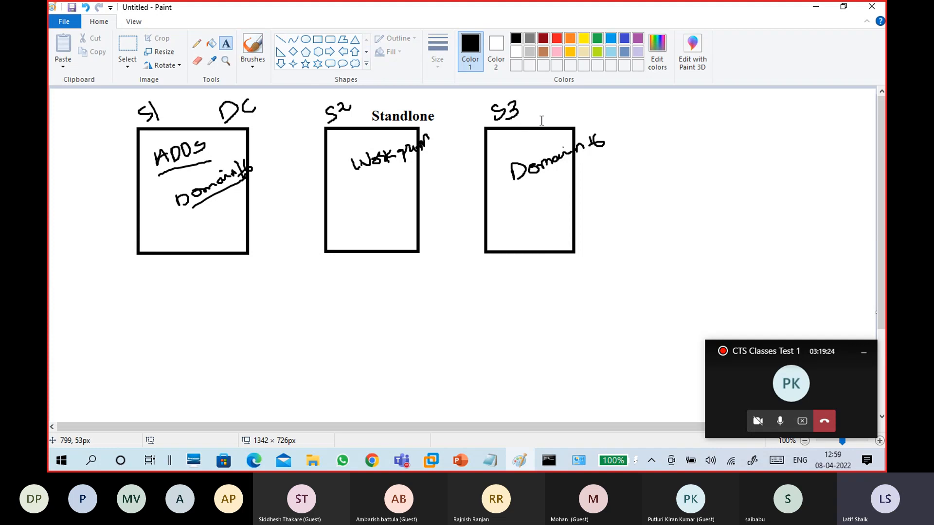
pyautogui.click(541, 116)
pyautogui.write('member server')
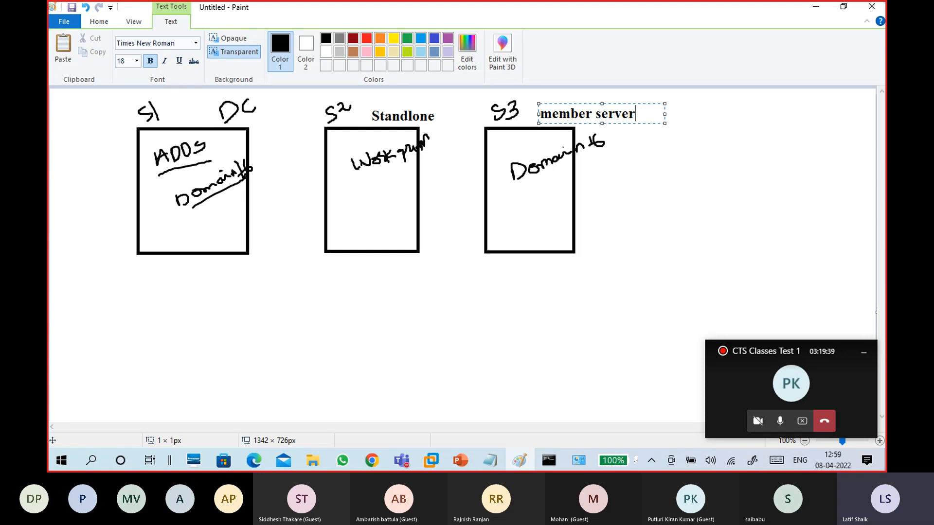
pyautogui.click(603, 285)
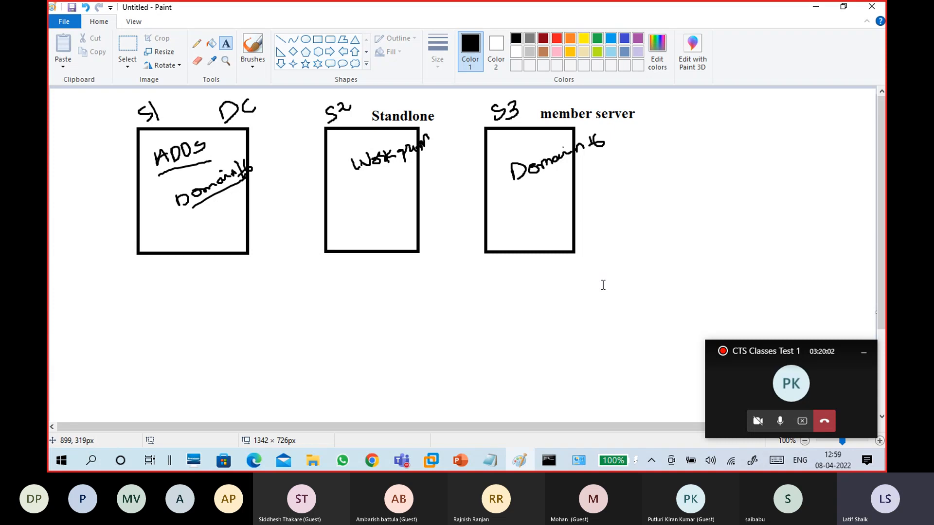
# Handwrite DHCP in the S2 and S3 boxes, undoing the attempt in S1
pyautogui.click(317, 38)
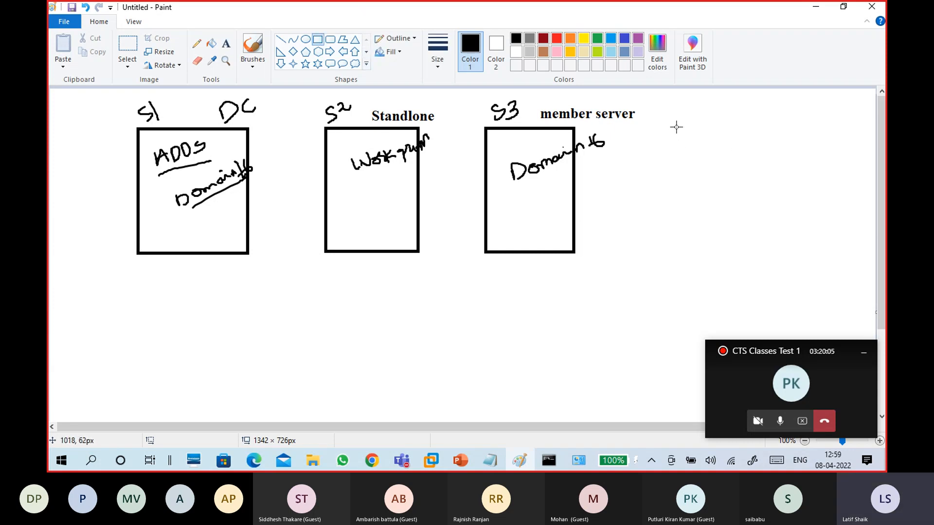
pyautogui.click(253, 63)
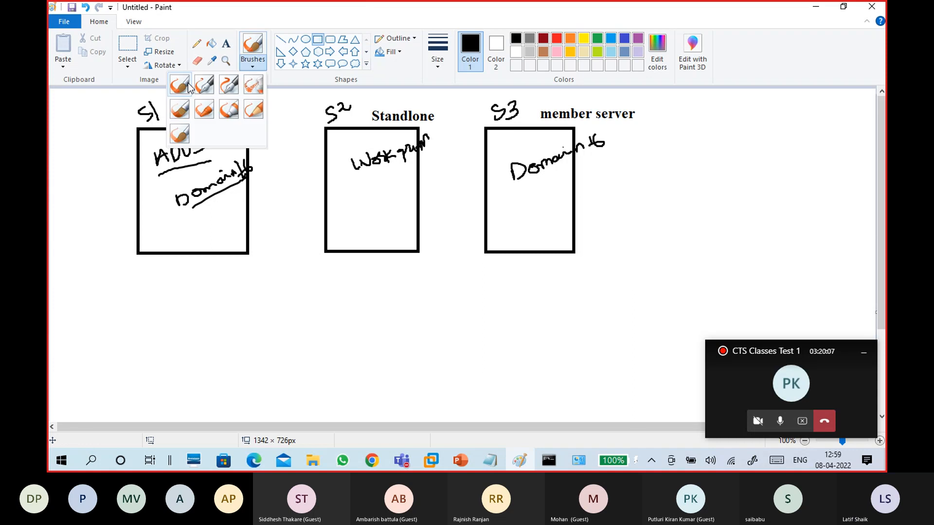
pyautogui.click(180, 86)
pyautogui.moveTo(343, 201)
pyautogui.mouseDown()
pyautogui.moveTo(343, 218)
pyautogui.moveTo(369, 192)
pyautogui.moveTo(374, 208)
pyautogui.moveTo(391, 188)
pyautogui.moveTo(389, 195)
pyautogui.mouseUp()
pyautogui.moveTo(508, 203)
pyautogui.mouseDown()
pyautogui.moveTo(512, 220)
pyautogui.moveTo(519, 209)
pyautogui.moveTo(514, 220)
pyautogui.mouseUp()
pyautogui.moveTo(524, 206)
pyautogui.mouseDown()
pyautogui.moveTo(523, 220)
pyautogui.moveTo(535, 204)
pyautogui.mouseUp()
pyautogui.moveTo(536, 195)
pyautogui.mouseDown()
pyautogui.moveTo(536, 209)
pyautogui.moveTo(555, 185)
pyautogui.moveTo(554, 192)
pyautogui.mouseUp()
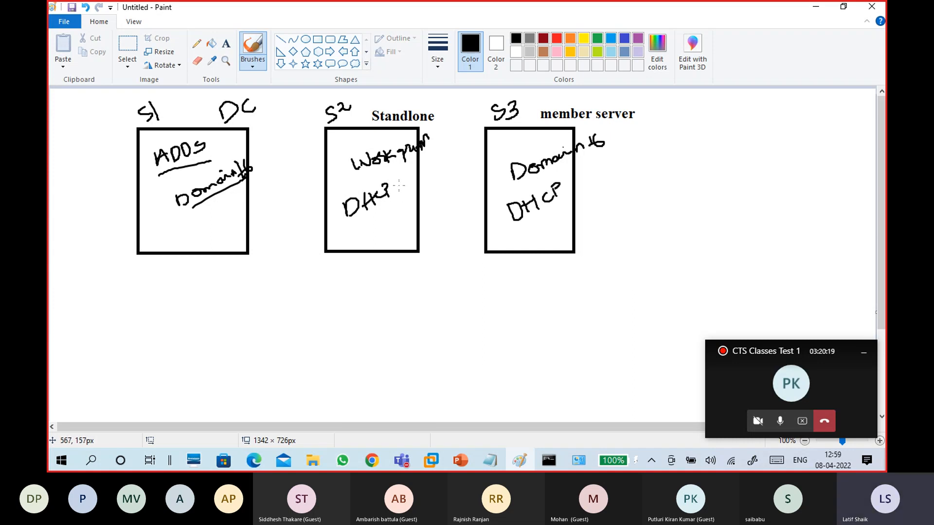
pyautogui.moveTo(383, 184); pyautogui.dragTo(384, 193)
pyautogui.moveTo(158, 227)
pyautogui.mouseDown()
pyautogui.moveTo(163, 240)
pyautogui.moveTo(185, 226)
pyautogui.moveTo(194, 234)
pyautogui.moveTo(188, 228)
pyautogui.mouseUp()
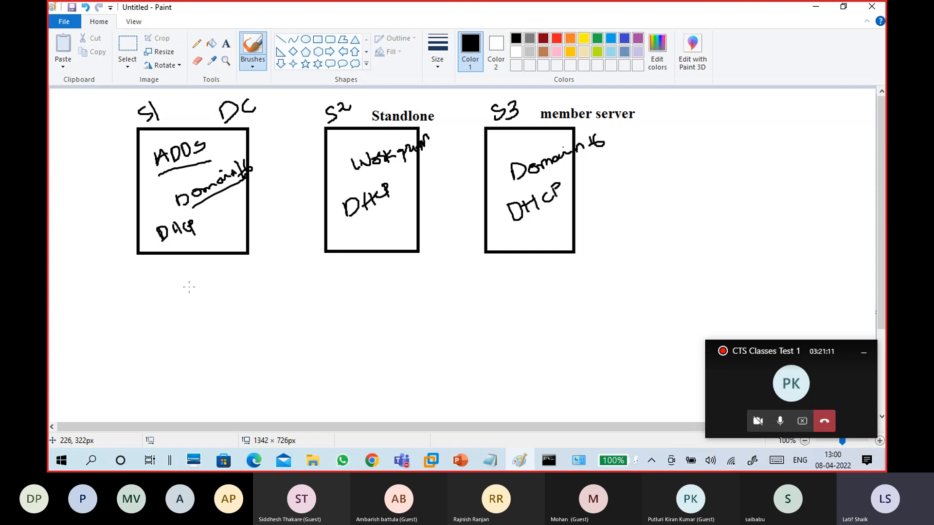
pyautogui.hotkey('ctrl', 'z')
pyautogui.hotkey('ctrl', 'z')
pyautogui.hotkey('ctrl', 'z')
pyautogui.hotkey('ctrl', 'z')
pyautogui.hotkey('ctrl', 'z')
pyautogui.hotkey('ctrl', 'z')
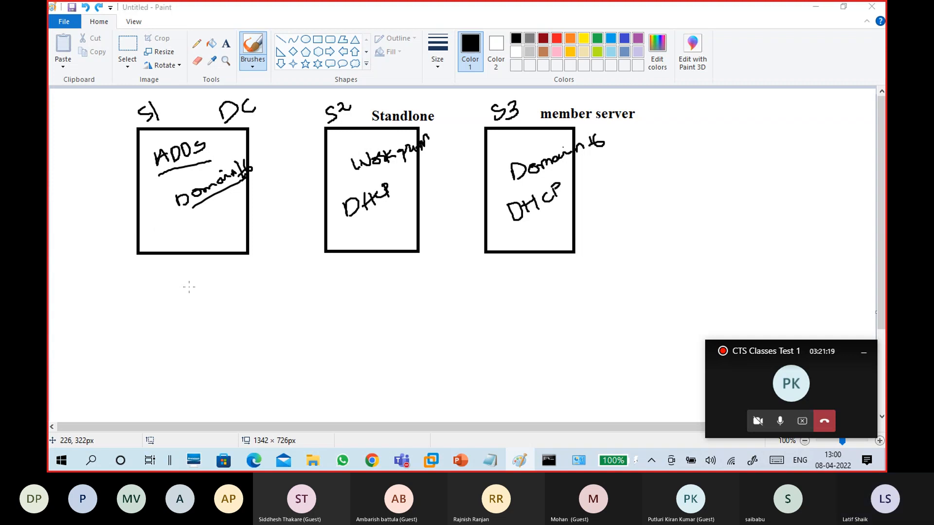
# Launch a new Paint window from the Start search
pyautogui.press('super')
pyautogui.write('paint')
pyautogui.press('Escape')
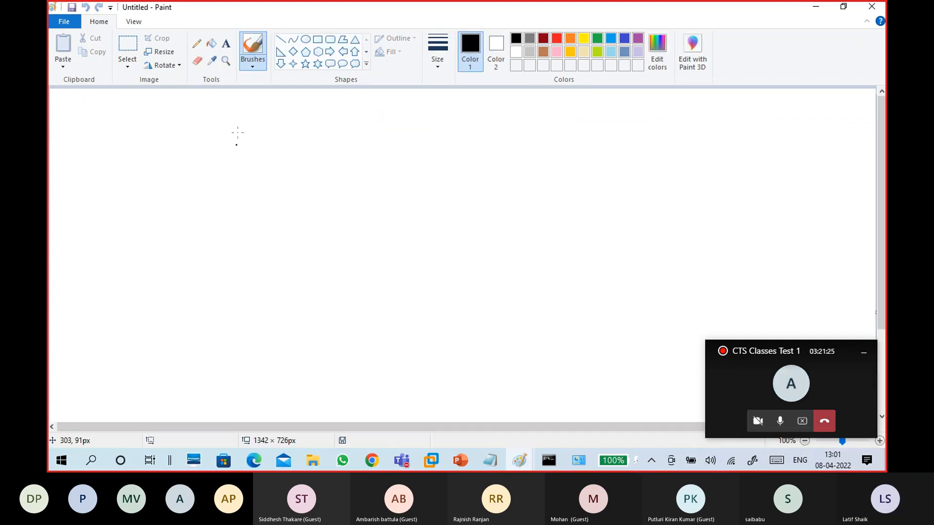
# Draw two boxes and label them S1 and C1
pyautogui.click(317, 40)
pyautogui.moveTo(223, 158); pyautogui.dragTo(323, 267)
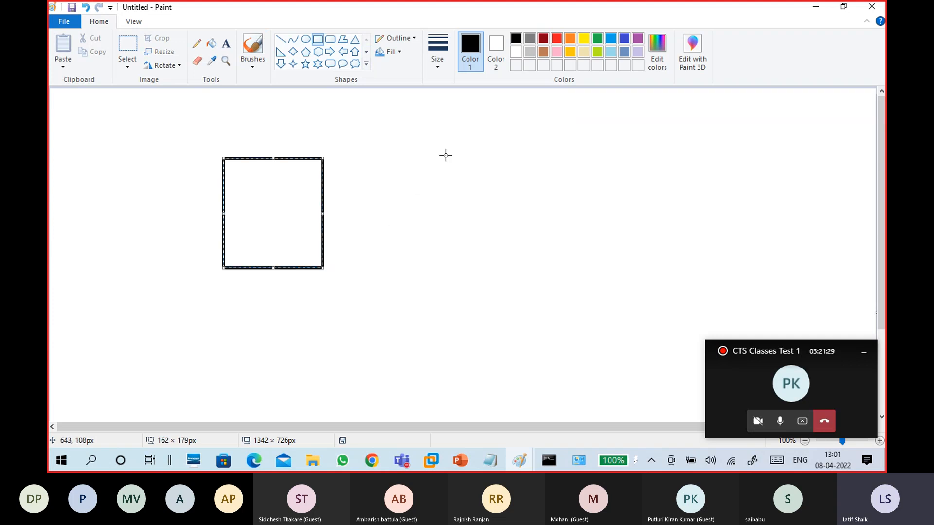
pyautogui.moveTo(454, 157); pyautogui.dragTo(542, 257)
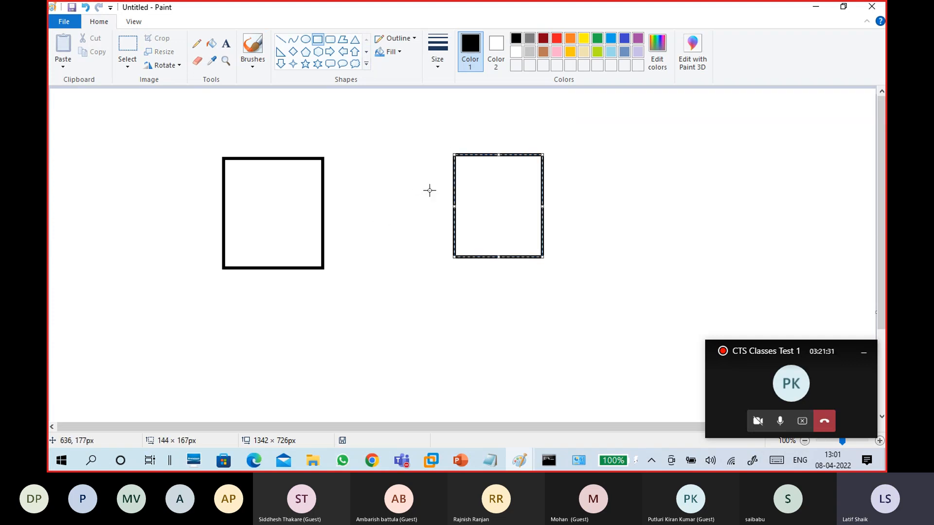
pyautogui.click(253, 67)
pyautogui.click(179, 84)
pyautogui.moveTo(224, 132)
pyautogui.mouseDown()
pyautogui.moveTo(223, 152)
pyautogui.moveTo(249, 134)
pyautogui.mouseUp()
pyautogui.hotkey('ctrl', 'z')
pyautogui.hotkey('ctrl', 'z')
pyautogui.hotkey('ctrl', 'z')
pyautogui.hotkey('ctrl', 'z')
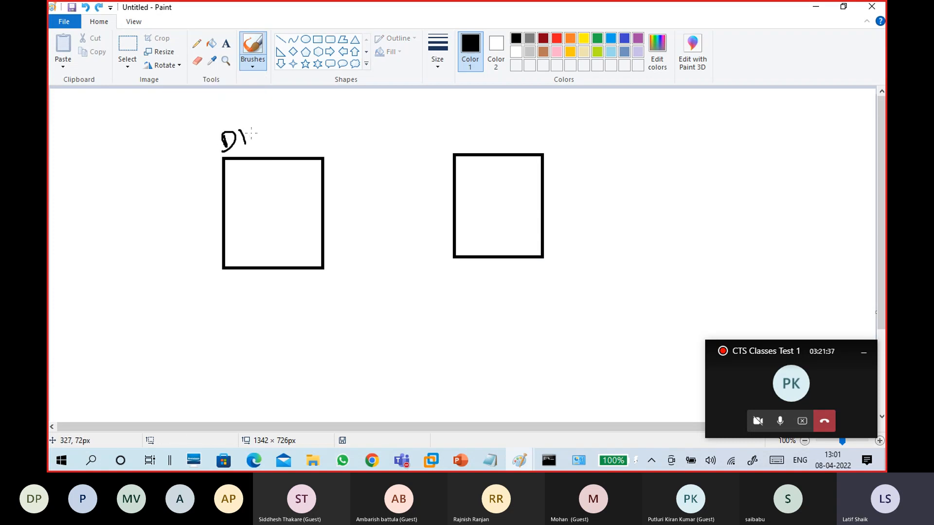
pyautogui.moveTo(257, 135)
pyautogui.mouseDown()
pyautogui.moveTo(248, 151)
pyautogui.moveTo(271, 141)
pyautogui.mouseUp()
pyautogui.moveTo(460, 135)
pyautogui.mouseDown()
pyautogui.moveTo(452, 138)
pyautogui.moveTo(470, 144)
pyautogui.mouseUp()
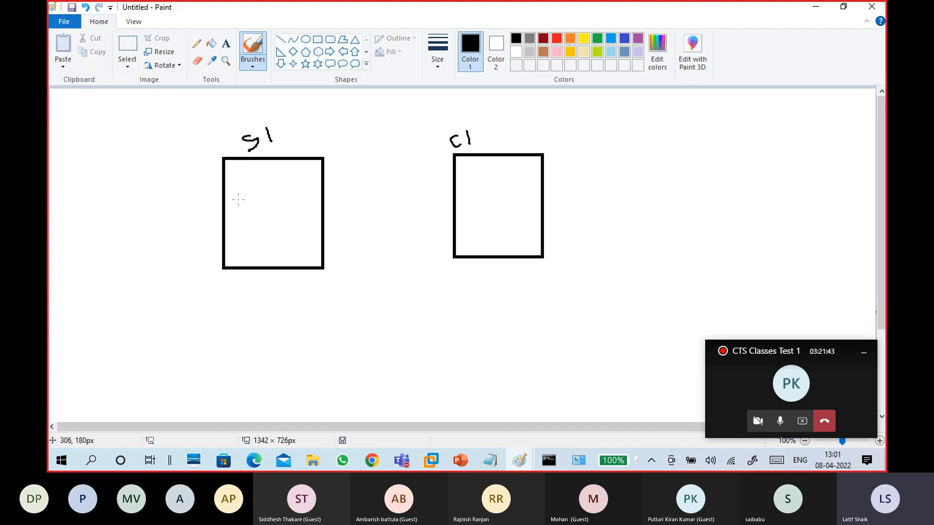
# Write ADDS, DNS, a dividing line and underlined DHCP in S1, then minimize Paint
pyautogui.moveTo(237, 217)
pyautogui.mouseDown()
pyautogui.moveTo(238, 173)
pyautogui.moveTo(245, 183)
pyautogui.moveTo(261, 163)
pyautogui.moveTo(269, 194)
pyautogui.mouseUp()
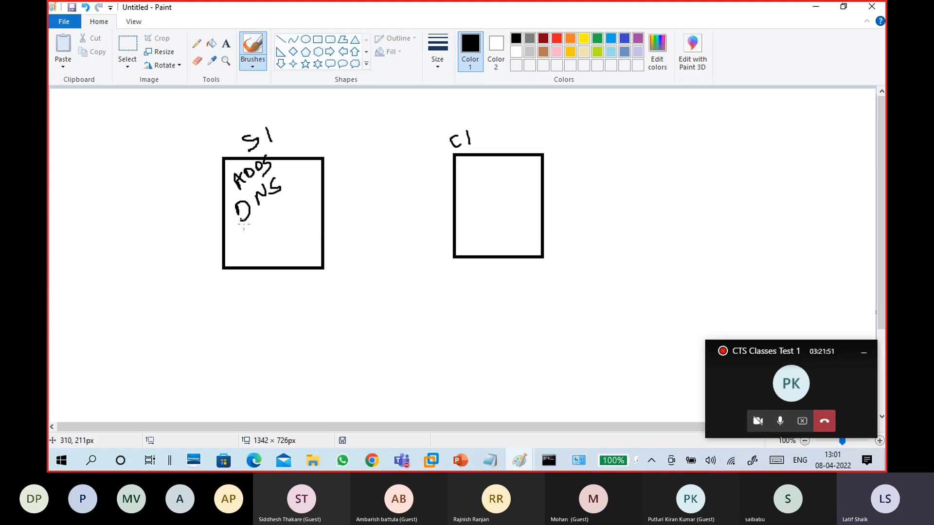
pyautogui.moveTo(242, 237)
pyautogui.mouseDown()
pyautogui.moveTo(300, 208)
pyautogui.moveTo(262, 256)
pyautogui.mouseUp()
pyautogui.moveTo(275, 232); pyautogui.dragTo(271, 248)
pyautogui.moveTo(283, 229); pyautogui.dragTo(280, 235)
pyautogui.moveTo(278, 234); pyautogui.dragTo(297, 233)
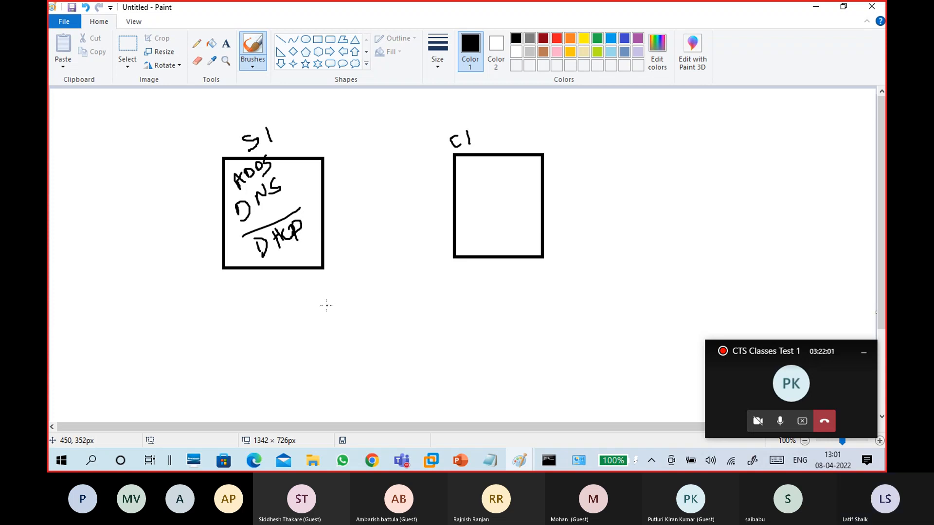
pyautogui.moveTo(262, 263); pyautogui.dragTo(304, 237)
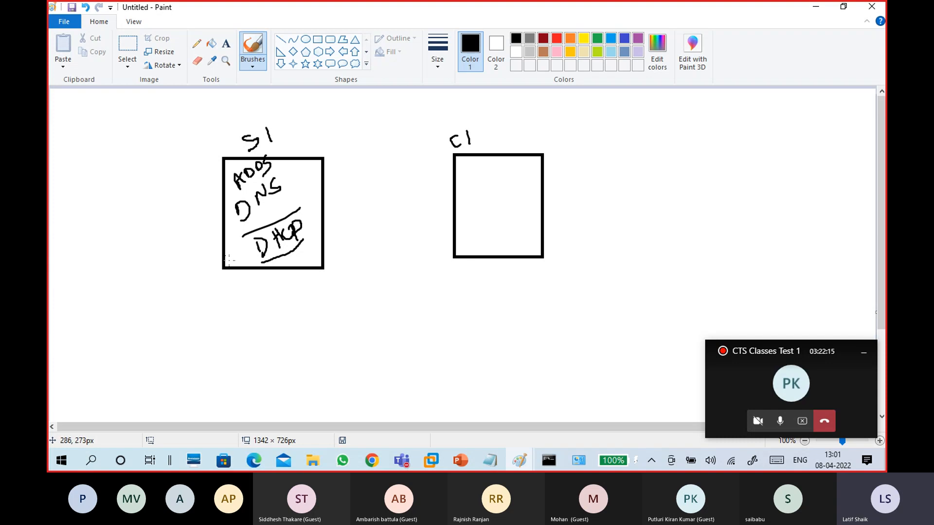
pyautogui.click(815, 7)
# Add the line 'install DHCP Role' under WINS1 in 08-04 server.txt, then return to the VM
pyautogui.moveTo(495, 464)
pyautogui.click(508, 419)
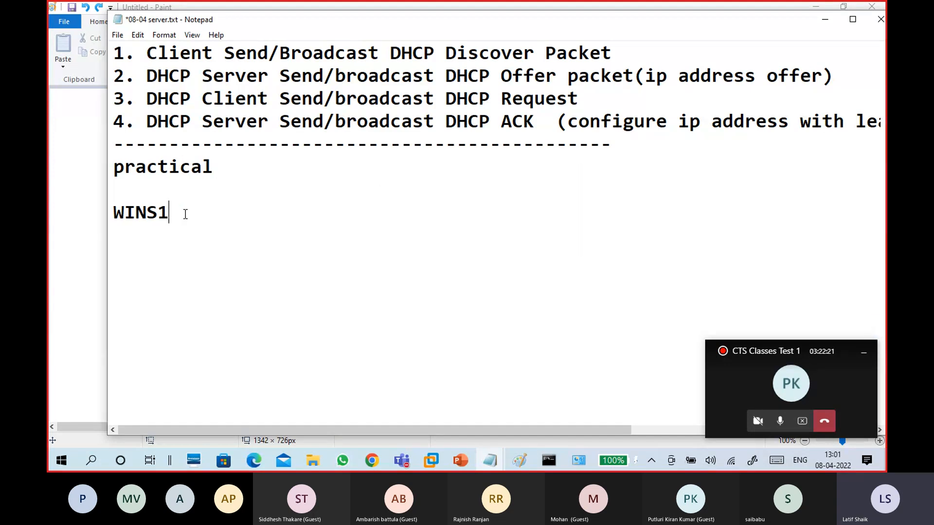
pyautogui.write(':')
pyautogui.press('Return')
pyautogui.press('Return')
pyautogui.write('indtal')
pyautogui.press('BackSpace')
pyautogui.press('BackSpace')
pyautogui.press('BackSpace')
pyautogui.press('BackSpace')
pyautogui.write('stall DHCP Role')
pyautogui.press('Return')
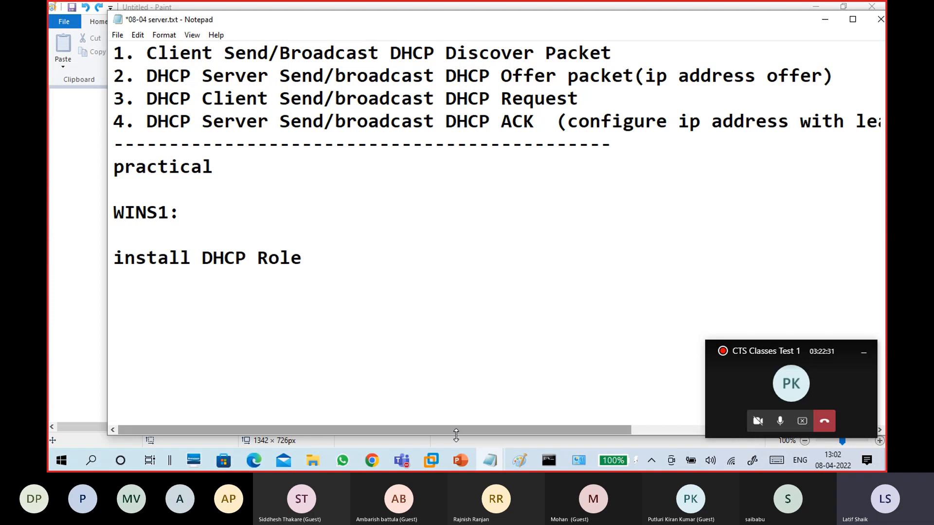
pyautogui.click(431, 460)
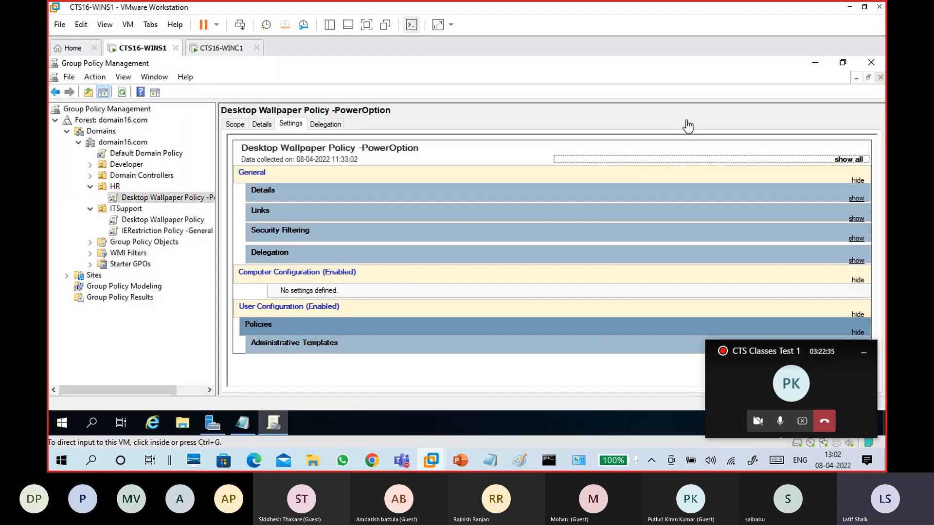
# Close Group Policy Management and launch Add Roles and Features from Server Manager's Manage menu
pyautogui.click(872, 62)
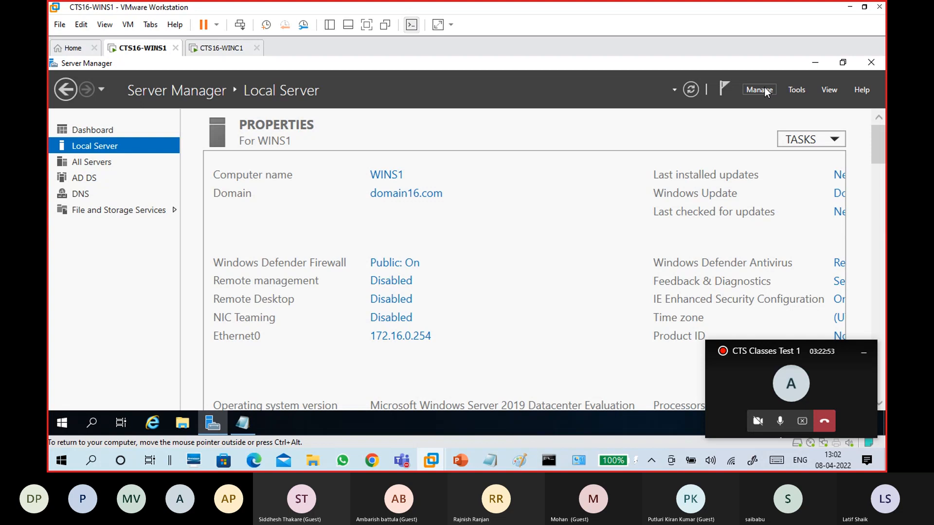
pyautogui.click(765, 89)
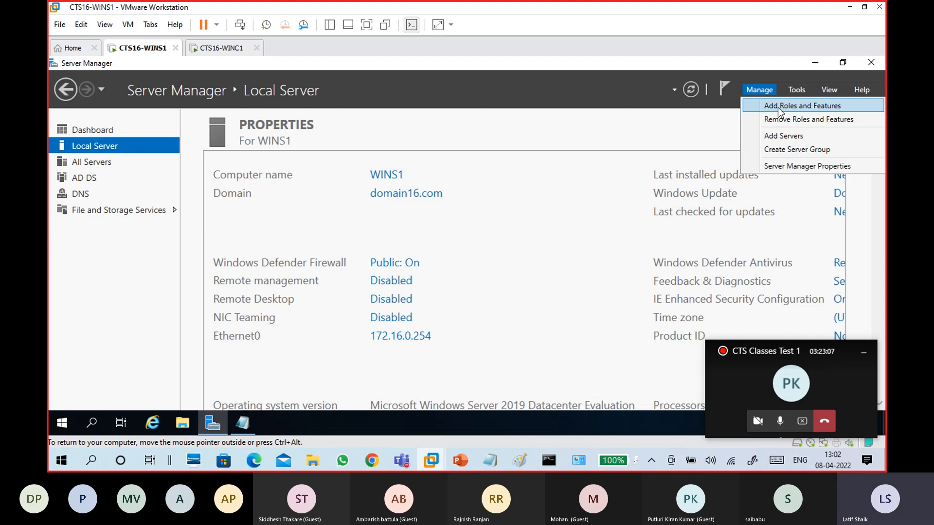
pyautogui.click(777, 106)
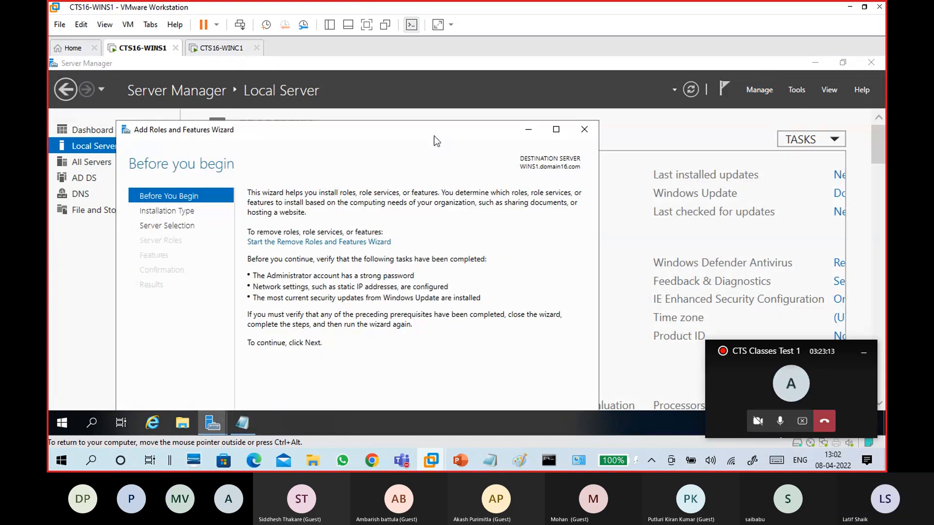
# Advance the wizard past Before You Begin, keeping Role-based installation
pyautogui.moveTo(462, 96); pyautogui.dragTo(474, 74)
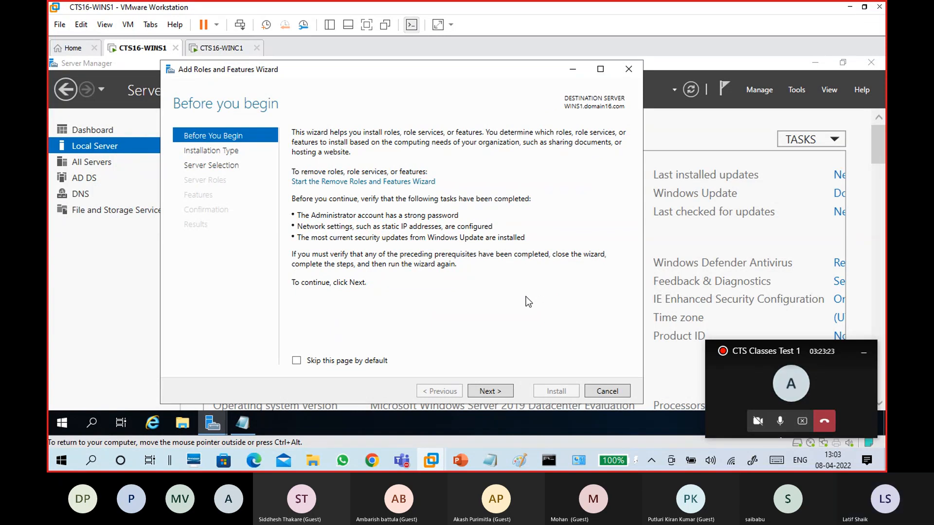
pyautogui.click(505, 391)
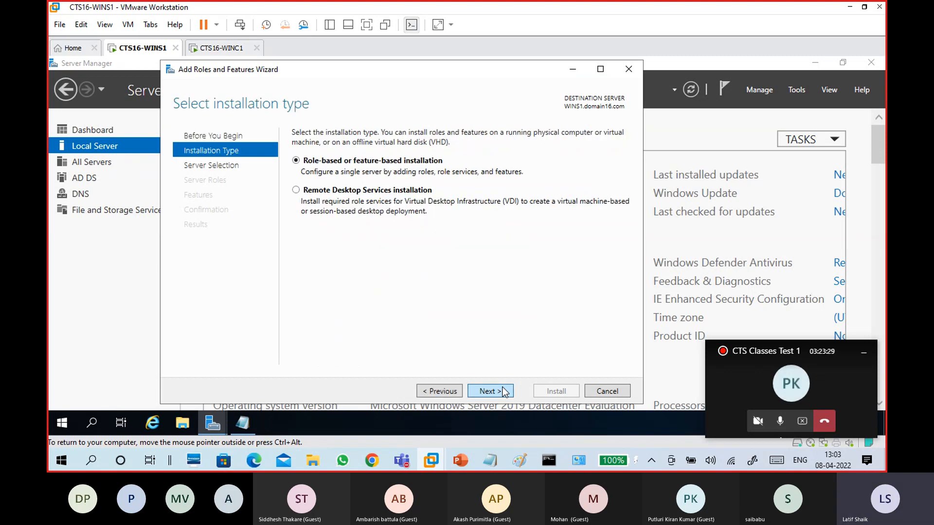
pyautogui.click(504, 392)
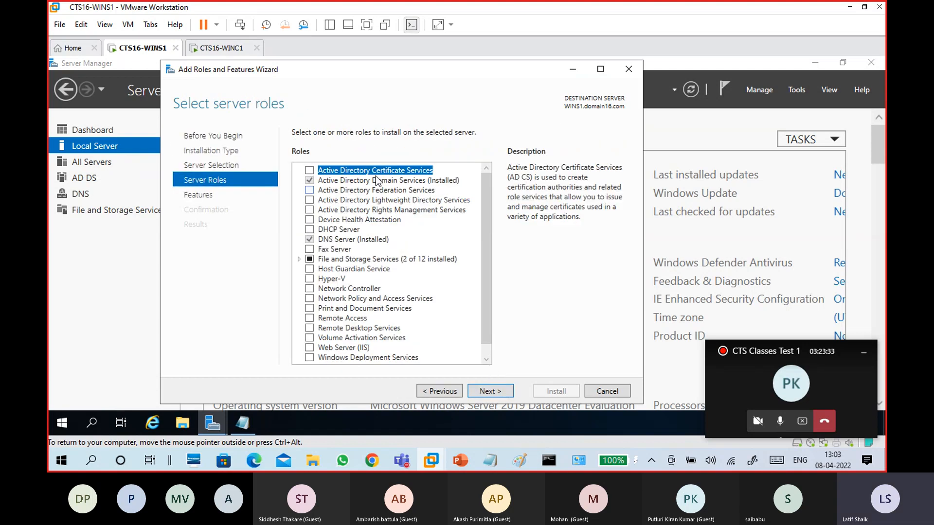
# Select the DHCP Server role, including its required management tools
pyautogui.click(339, 231)
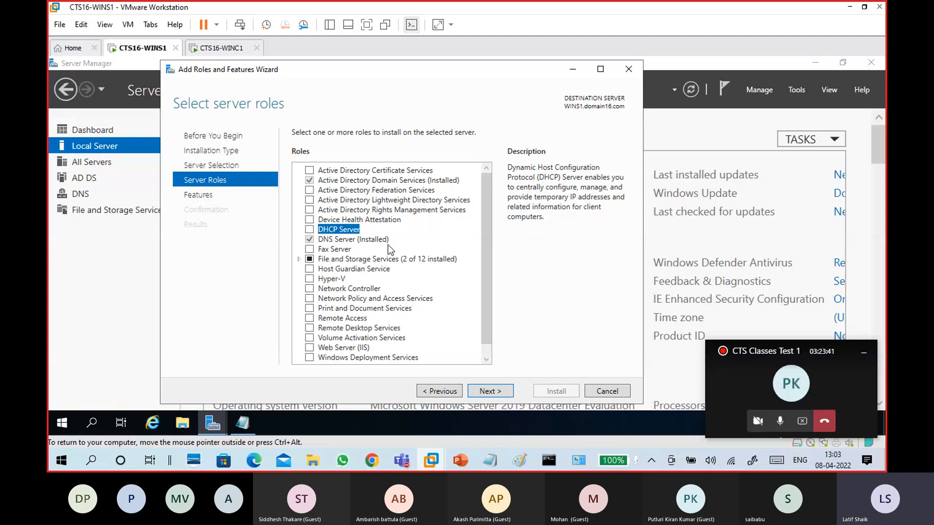
pyautogui.click(309, 230)
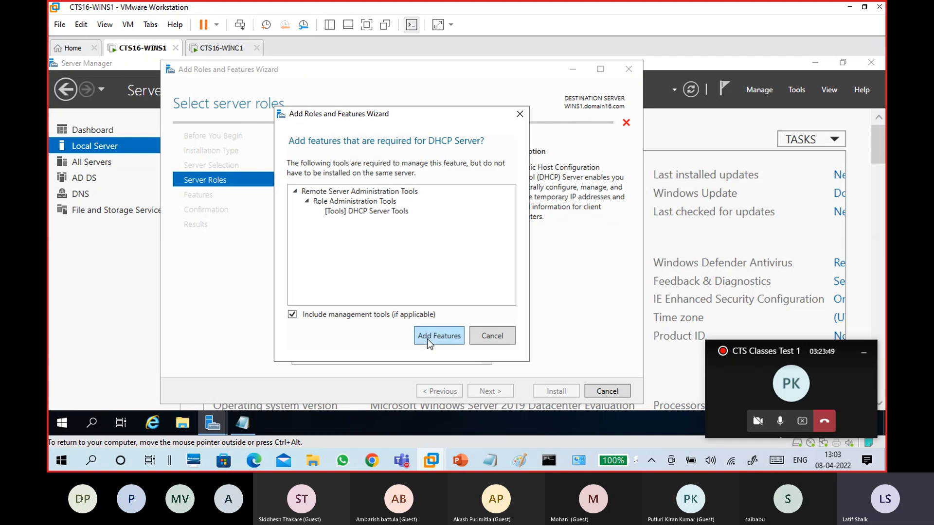
pyautogui.click(426, 339)
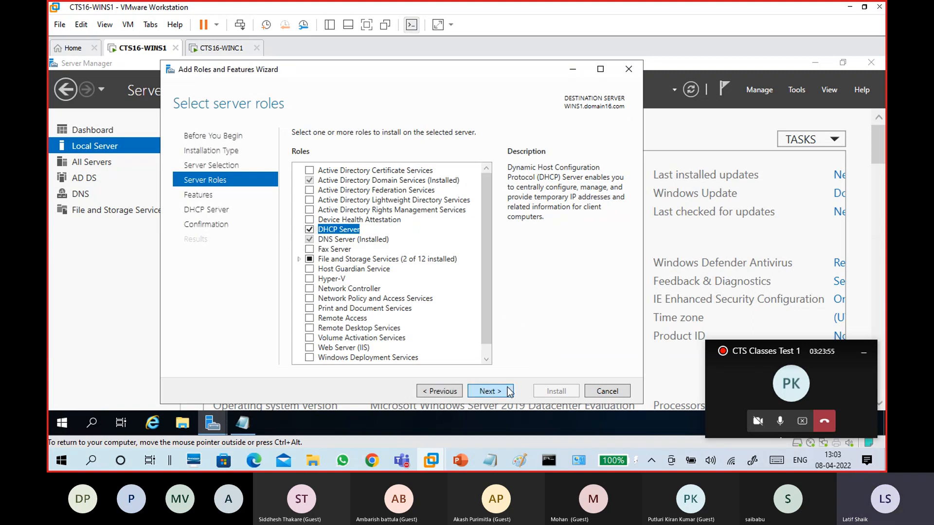
pyautogui.click(488, 391)
# Allow automatic restart if required and start the DHCP Server installation
pyautogui.click(506, 387)
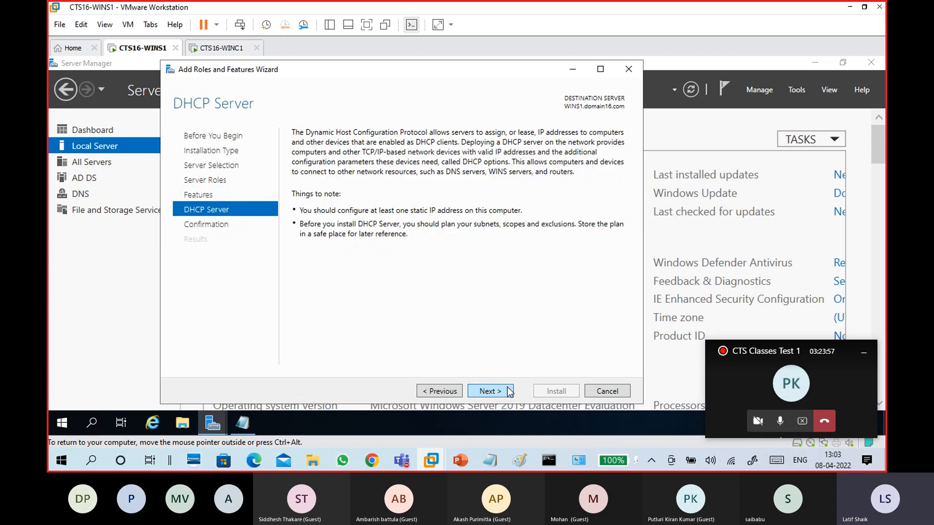
pyautogui.click(507, 387)
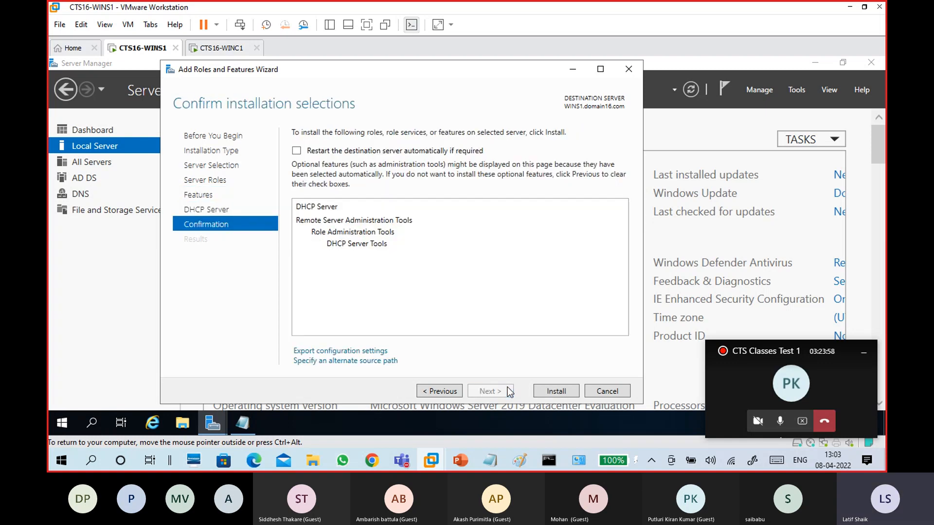
pyautogui.click(296, 152)
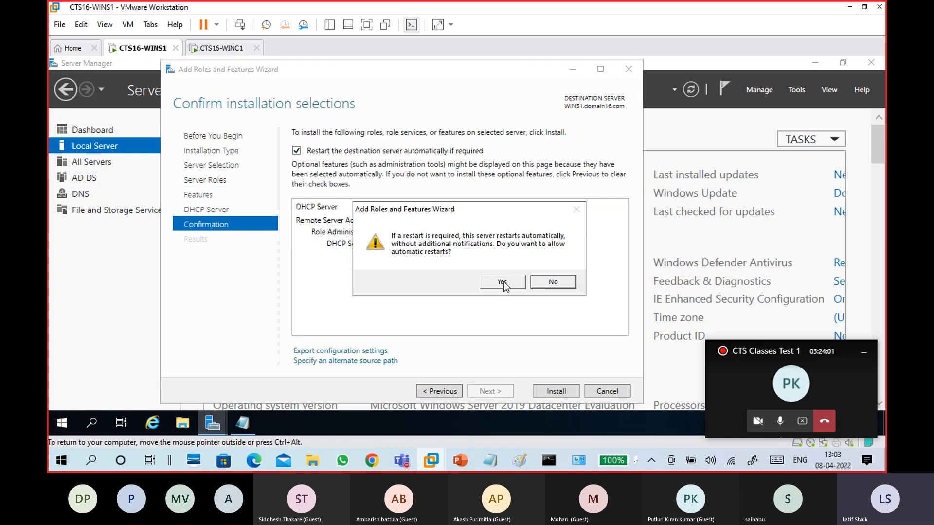
pyautogui.click(503, 282)
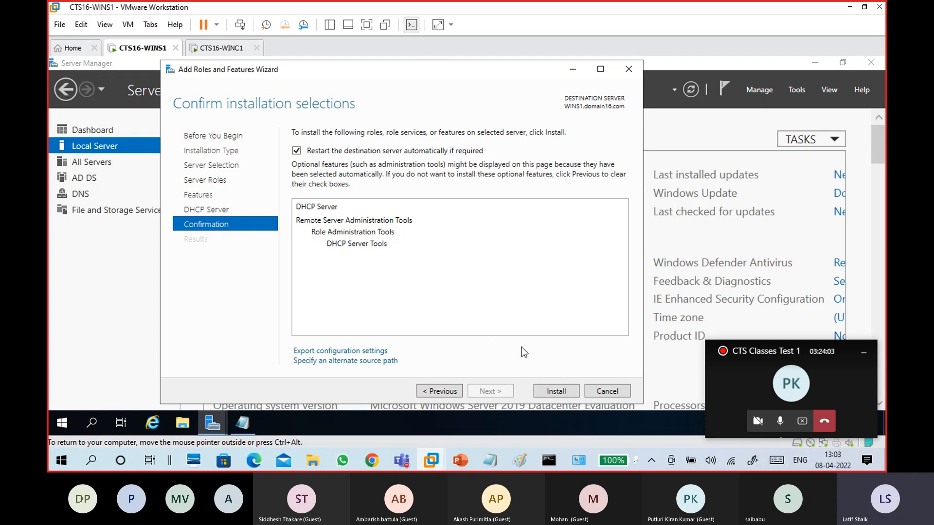
pyautogui.click(552, 390)
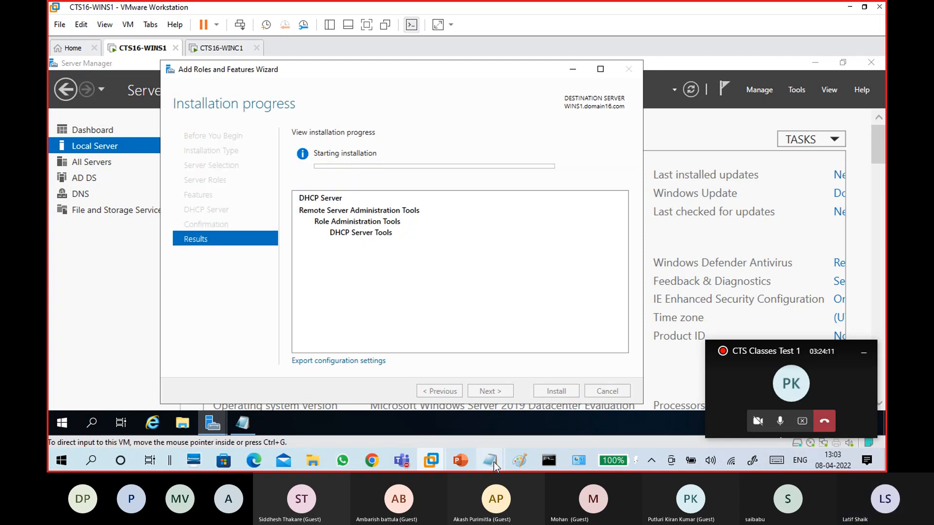
# Note 'Server manager - manage - add roles and features' below 'install DHCP Role'
pyautogui.moveTo(494, 464)
pyautogui.click(528, 425)
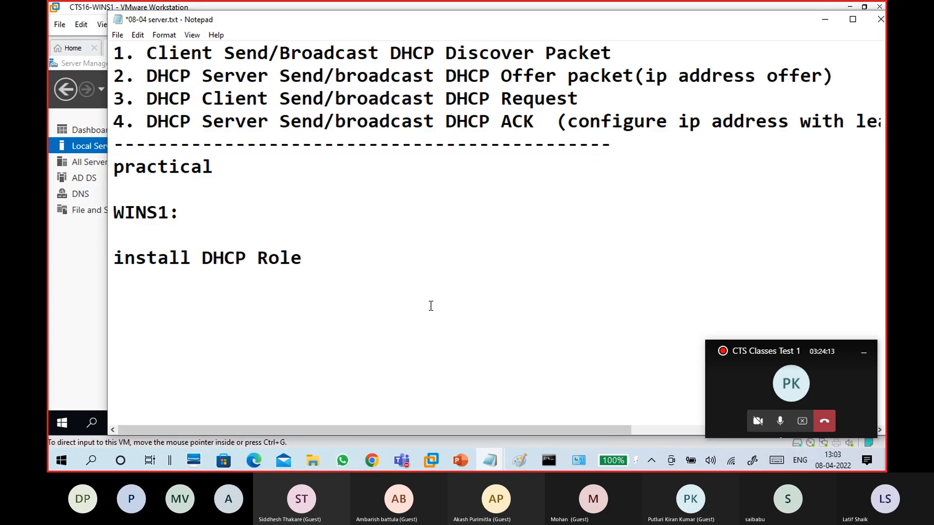
pyautogui.click(430, 306)
pyautogui.write('Server')
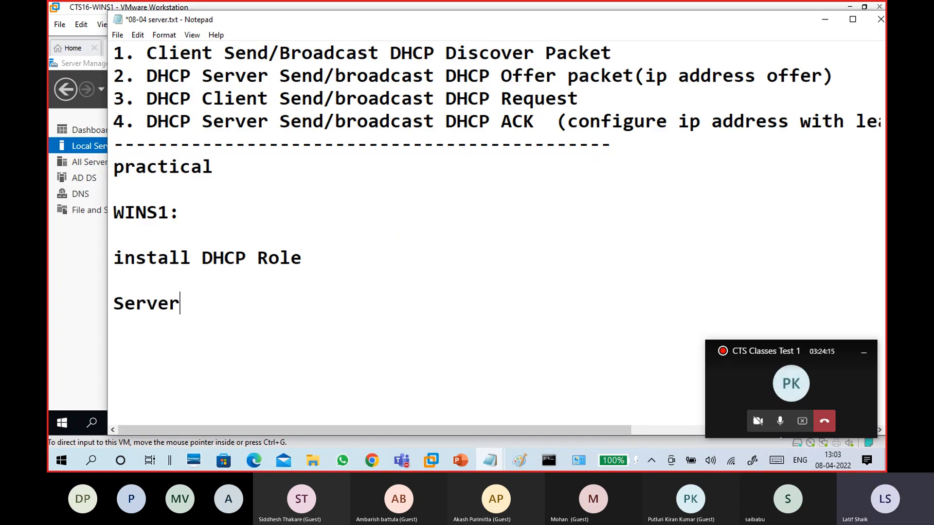
pyautogui.write(' manage')
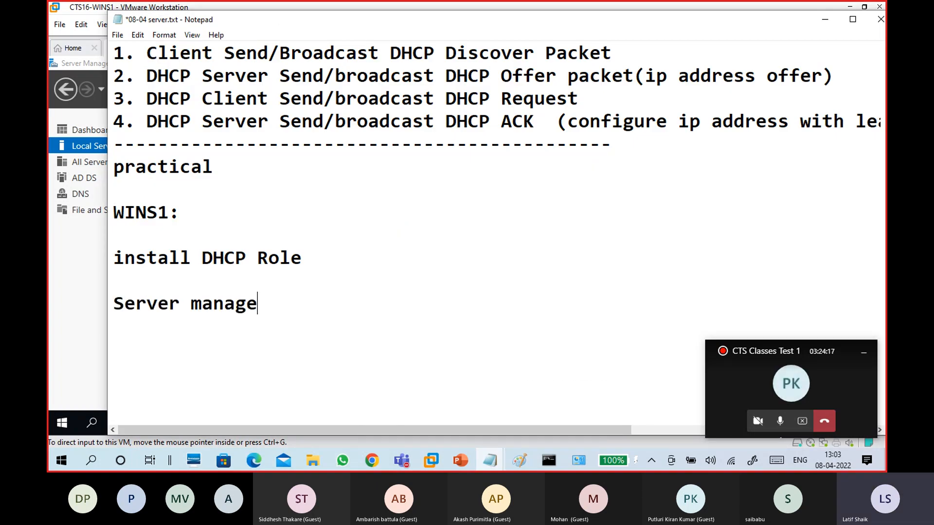
pyautogui.write('r - manage - ')
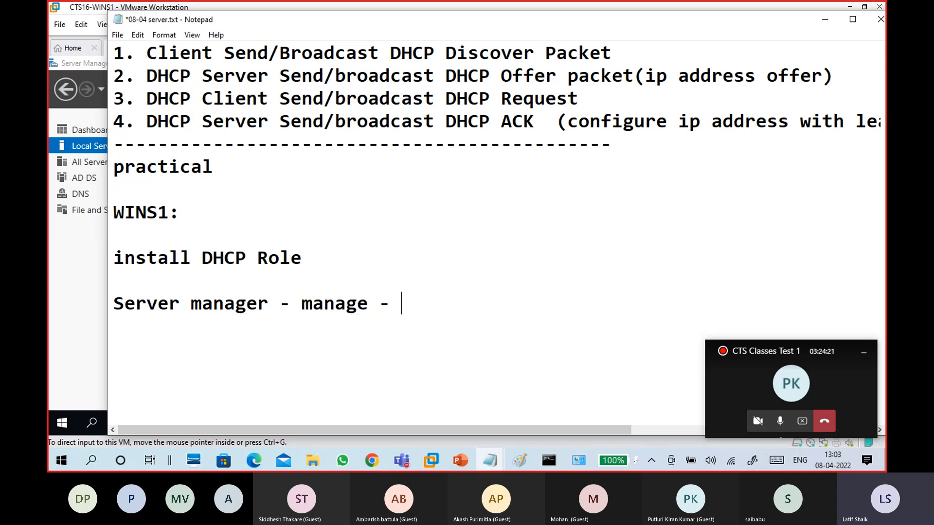
pyautogui.write('add to')
pyautogui.press('BackSpace')
pyautogui.press('BackSpace')
pyautogui.write('roles and')
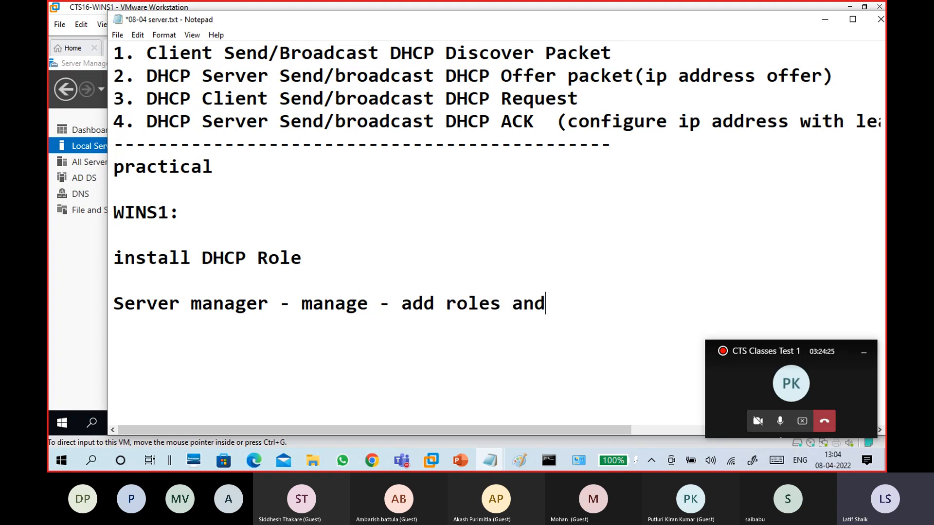
pyautogui.write(' feature')
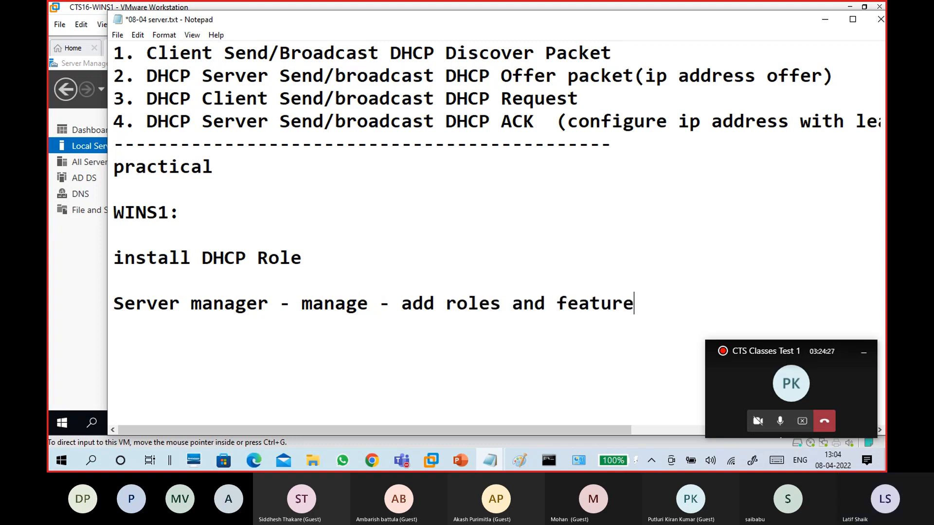
pyautogui.write('s')
pyautogui.press('Return')
pyautogui.press('Return')
# Add the lines 'next next next -roles: DHCP check - add feature' and 'next next -- Install'
pyautogui.write('ne')
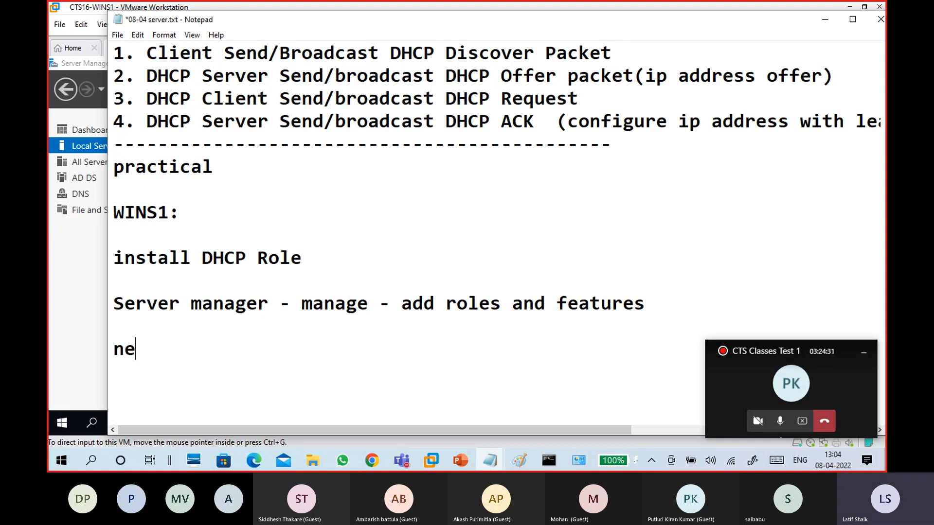
pyautogui.write('xt next next e')
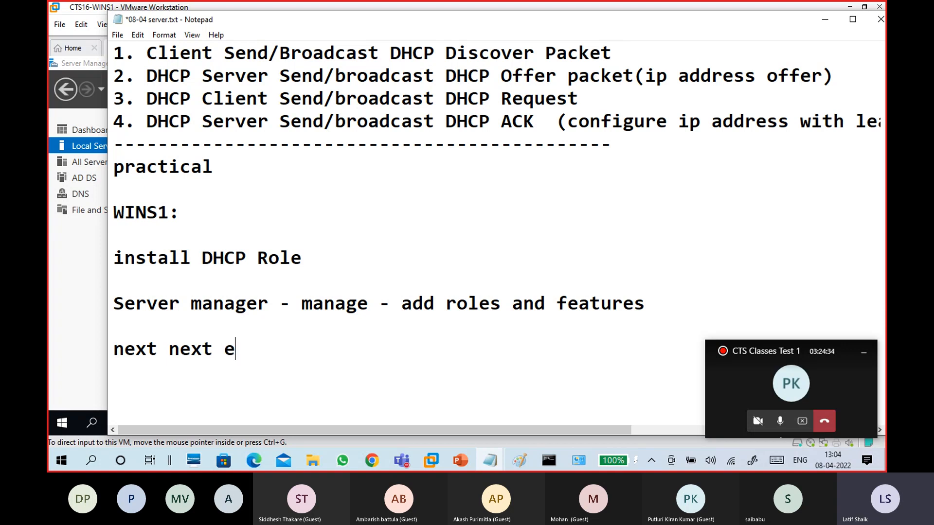
pyautogui.press('BackSpace')
pyautogui.write('next')
pyautogui.press('BackSpace')
pyautogui.write('xt -roles: DHCP')
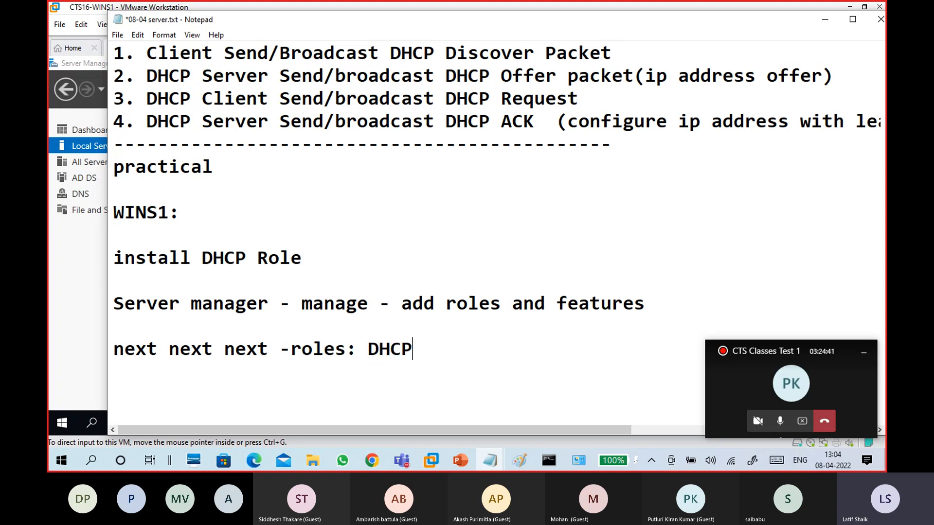
pyautogui.write(' Server')
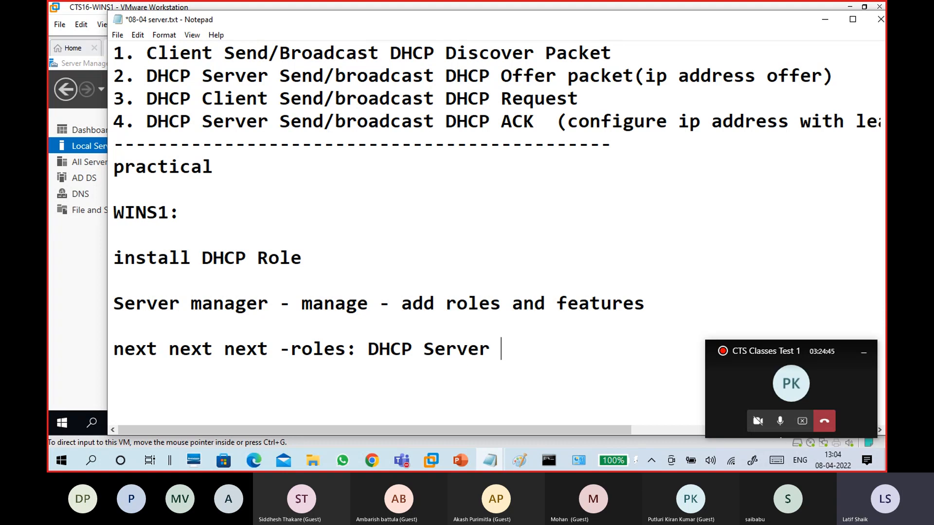
pyautogui.press('BackSpace')
pyautogui.press('BackSpace')
pyautogui.press('BackSpace')
pyautogui.press('BackSpace')
pyautogui.press('BackSpace')
pyautogui.press('BackSpace')
pyautogui.press('BackSpace')
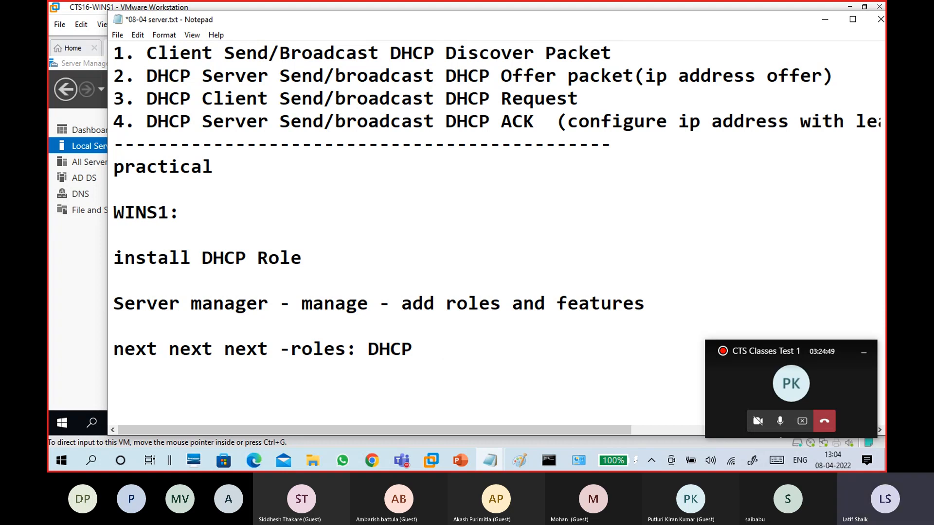
pyautogui.write('check ')
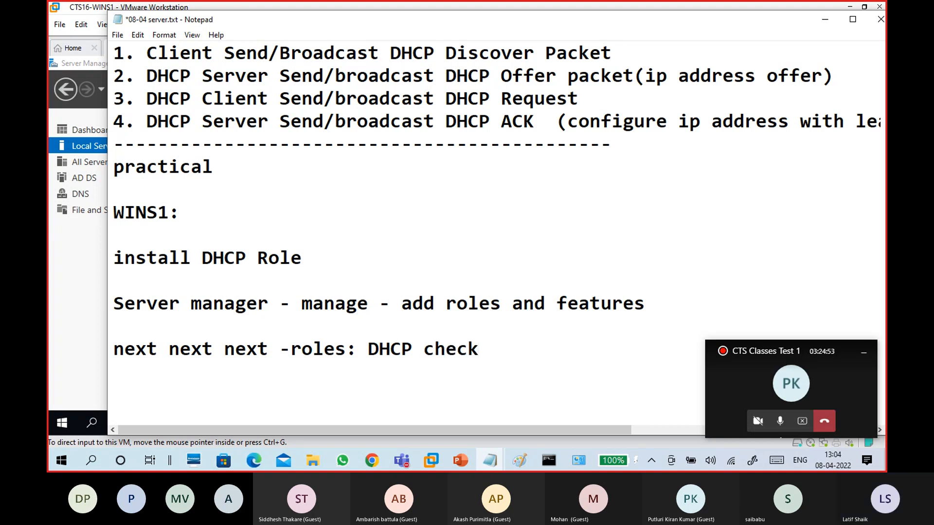
pyautogui.write('- add ')
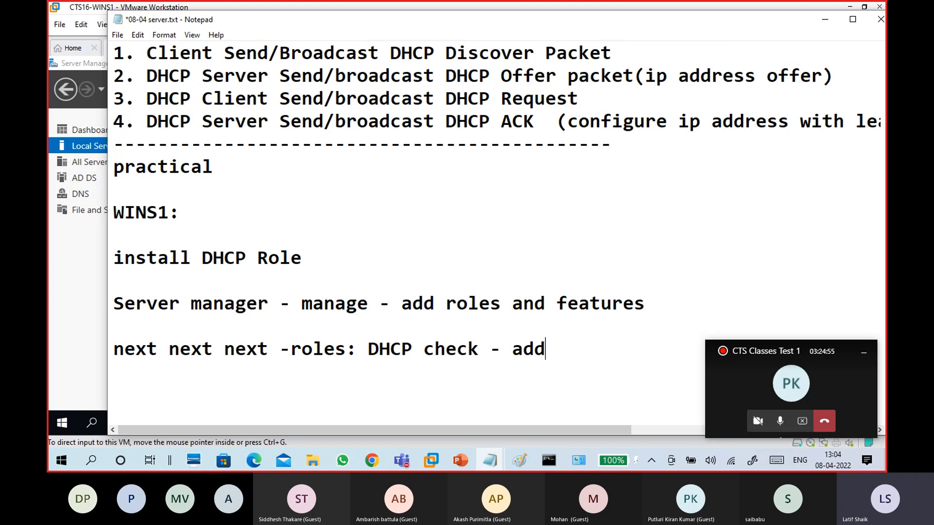
pyautogui.write('feature')
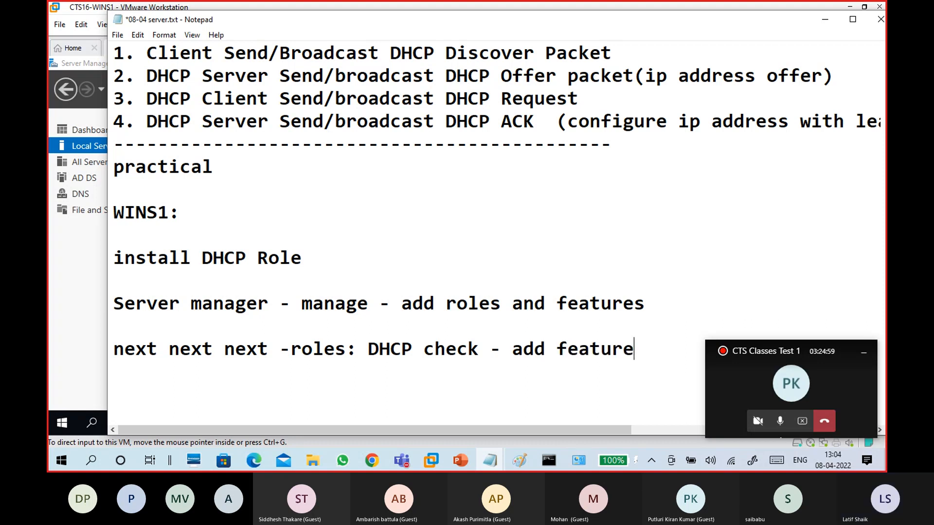
pyautogui.write(' -')
pyautogui.press('BackSpace')
pyautogui.press('Return')
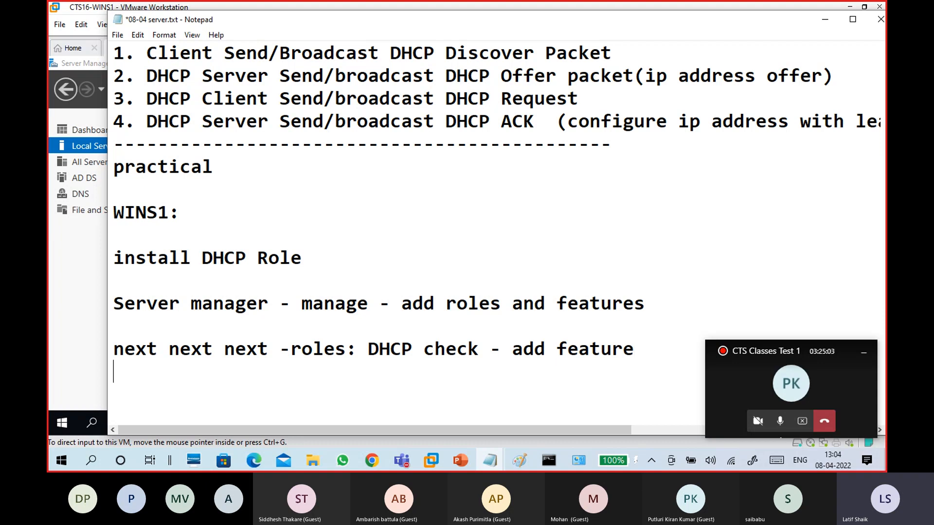
pyautogui.write('next next')
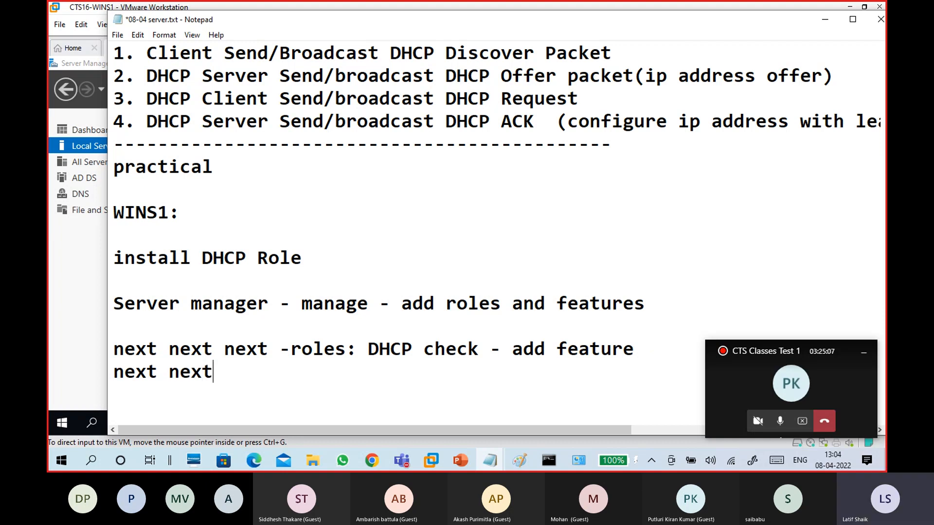
pyautogui.write(' -- ')
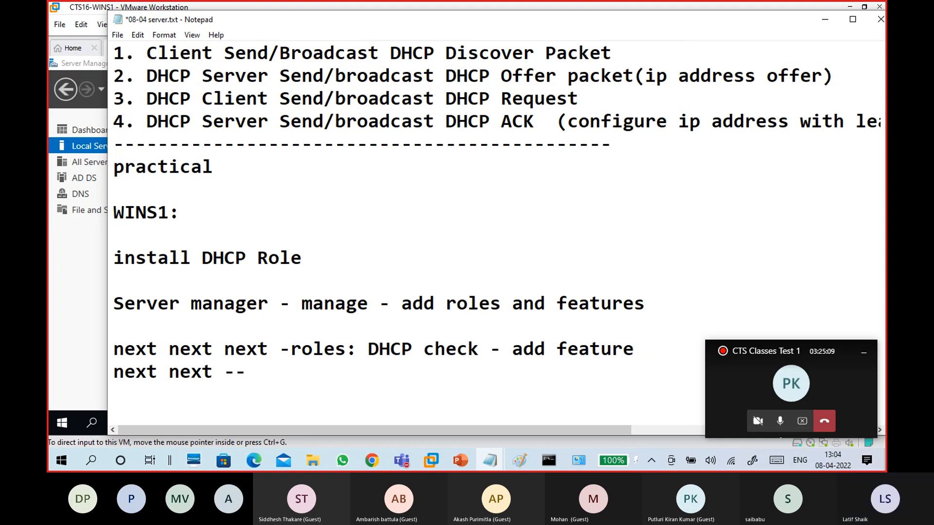
pyautogui.write('Install')
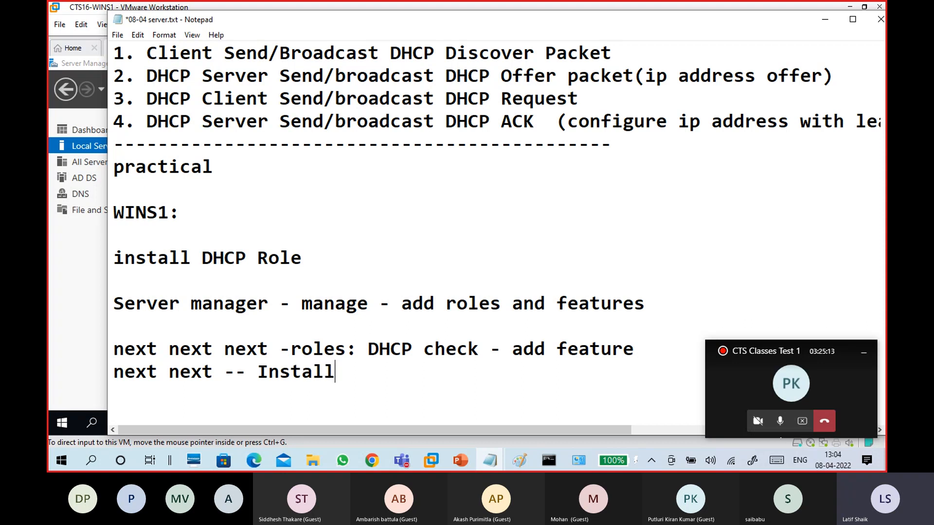
pyautogui.press('Return')
pyautogui.press('Return')
pyautogui.press('Return')
pyautogui.press('Return')
pyautogui.press('Return')
pyautogui.press('Return')
pyautogui.press('Return')
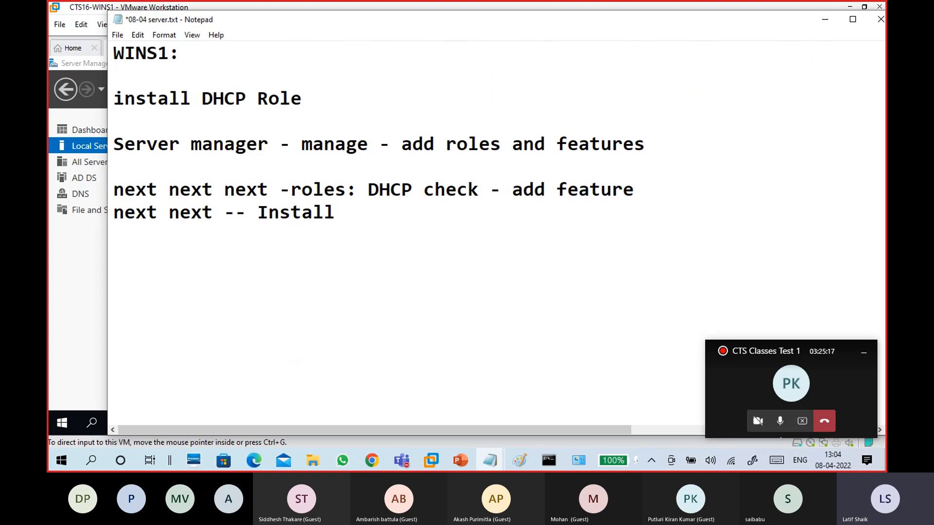
# Insert 'check restart if required.. --' before Install
pyautogui.doubleClick(265, 218)
pyautogui.click(265, 219)
pyautogui.click(261, 213)
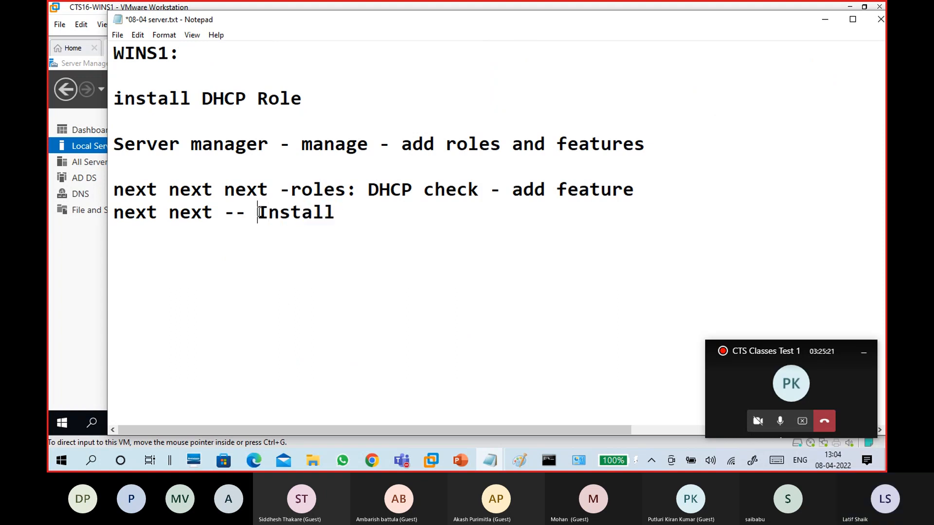
pyautogui.write('check restart if required.. --')
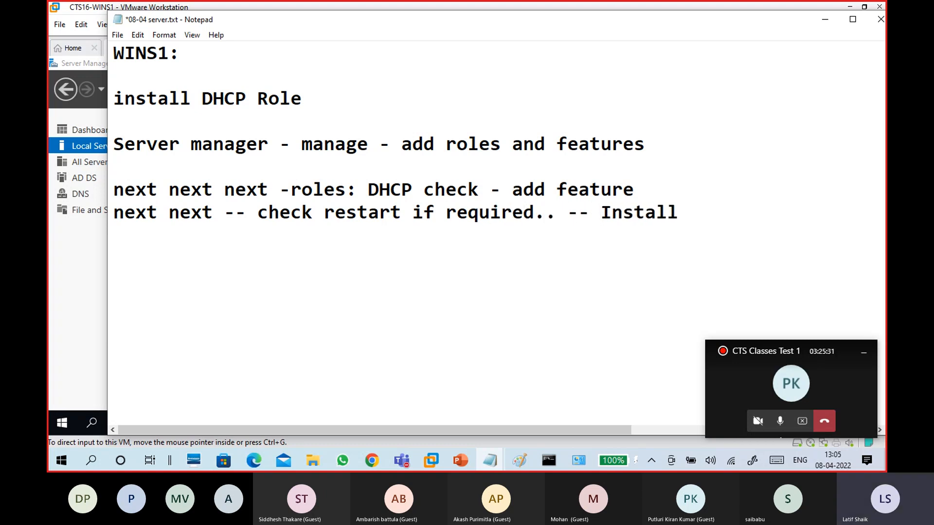
# Add a '---' separator and the line 'configuration:add two security groups'
pyautogui.click(229, 264)
pyautogui.write('---')
pyautogui.press('Return')
pyautogui.write('config')
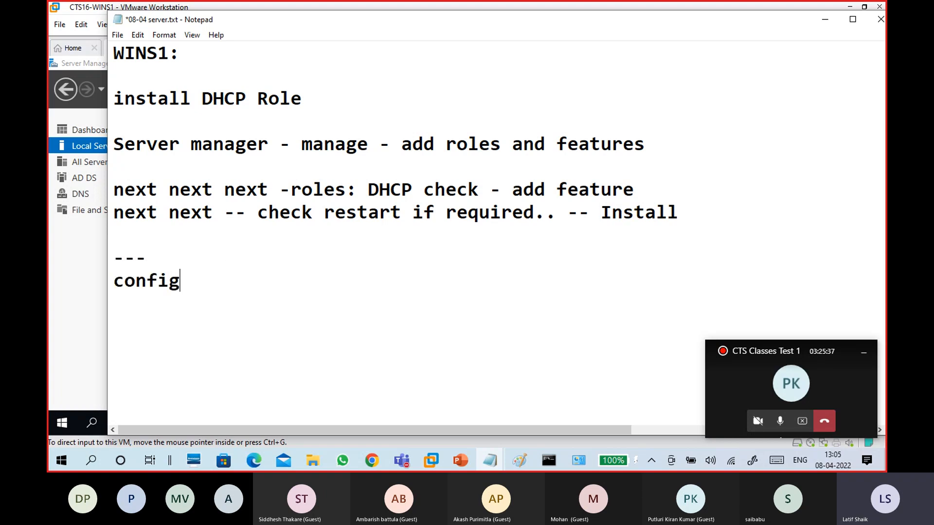
pyautogui.write('uratio')
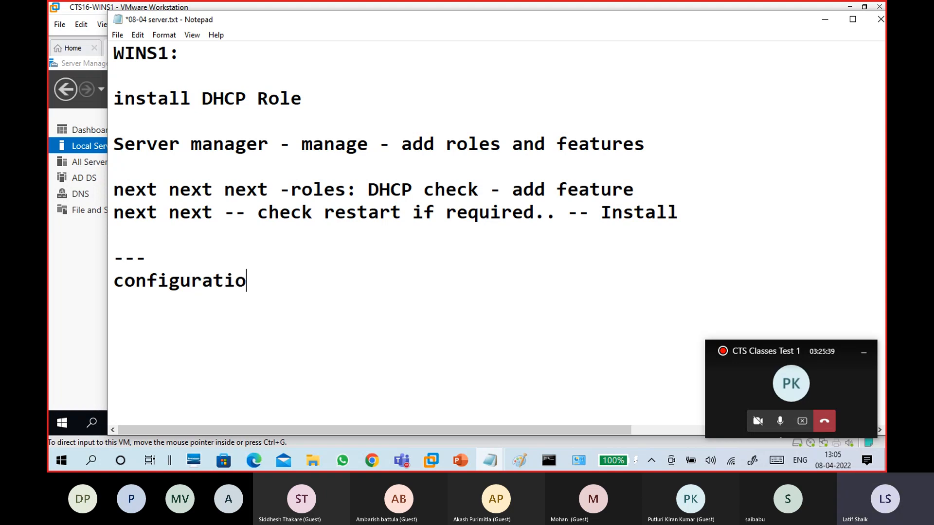
pyautogui.write('n')
pyautogui.write(':')
pyautogui.write('add ')
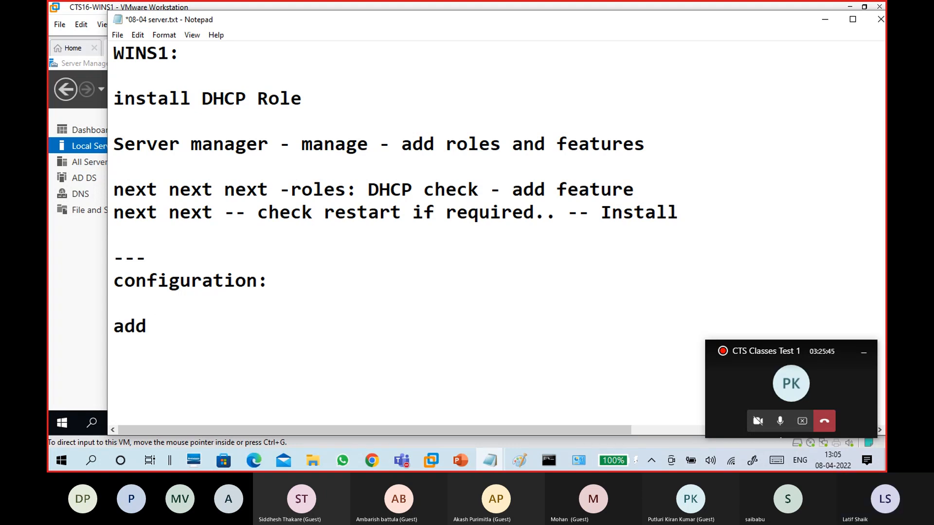
pyautogui.write('two ')
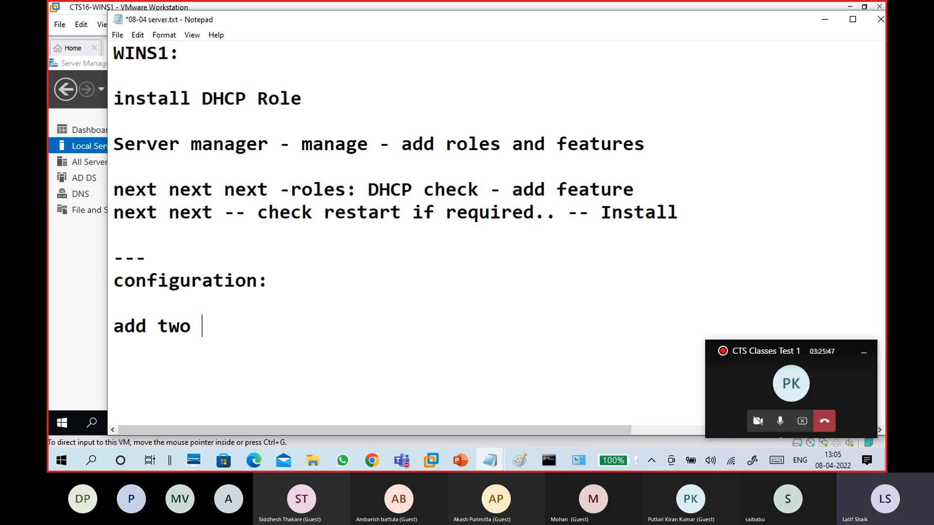
pyautogui.write('secuirty')
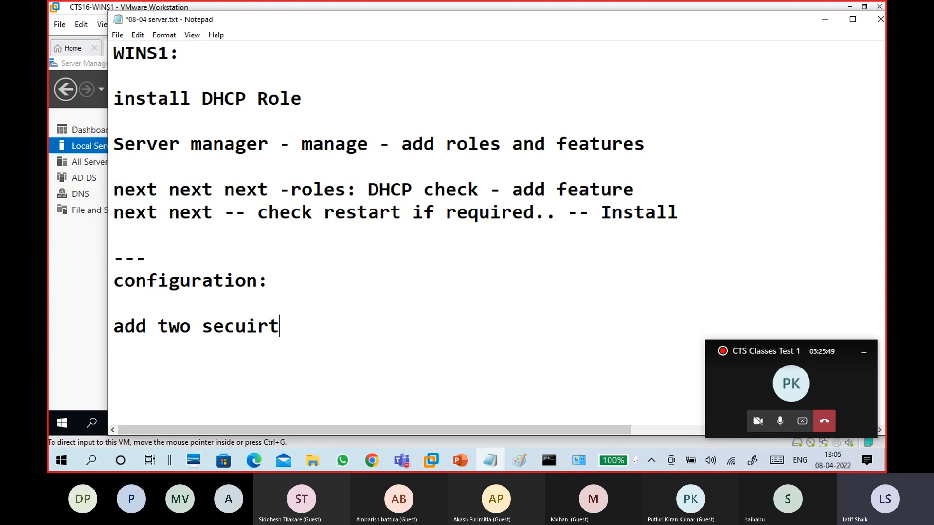
pyautogui.press('BackSpace')
pyautogui.press('BackSpace')
pyautogui.press('BackSpace')
pyautogui.press('BackSpace')
pyautogui.press('BackSpace')
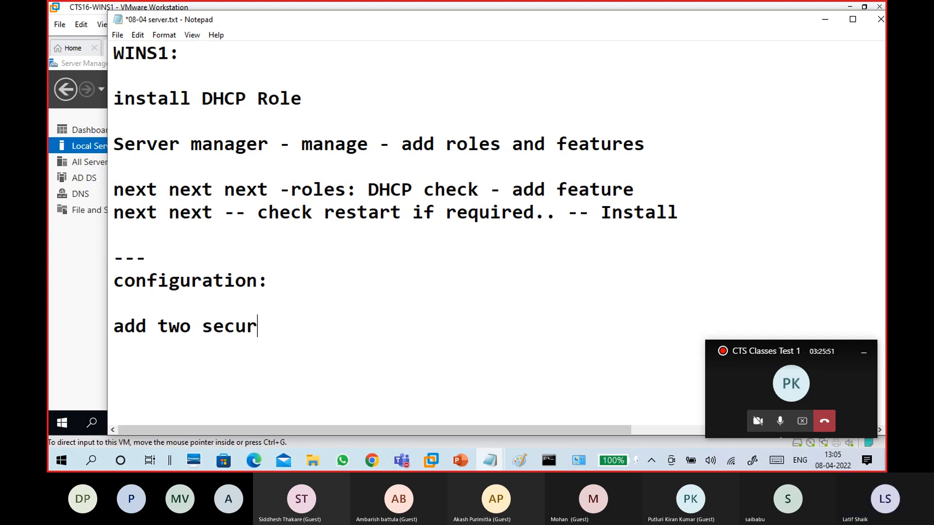
pyautogui.write('rity groups')
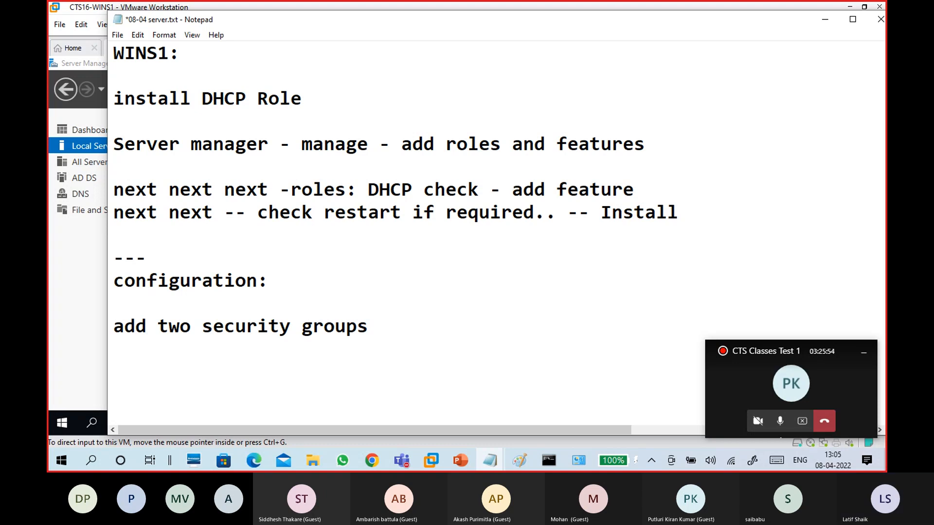
# List the groups DHCP Admin and DHCP Users on separate lines
pyautogui.scroll(-1, 226, 264)
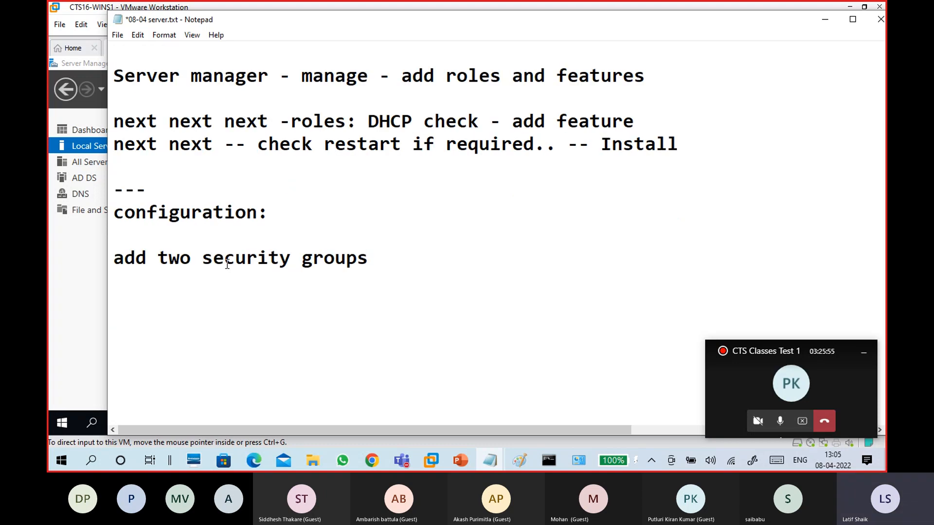
pyautogui.press('Return')
pyautogui.write('DHCP Admin')
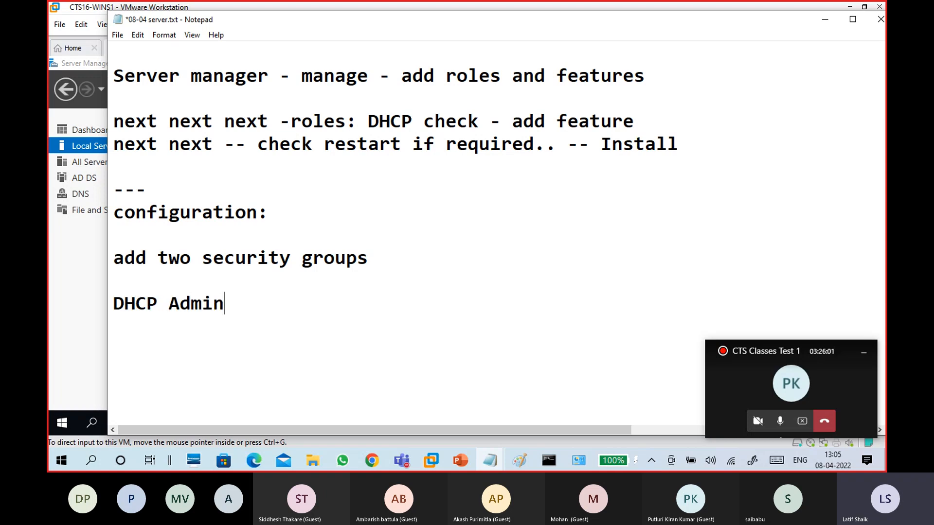
pyautogui.press('Return')
pyautogui.write('DHCP Users')
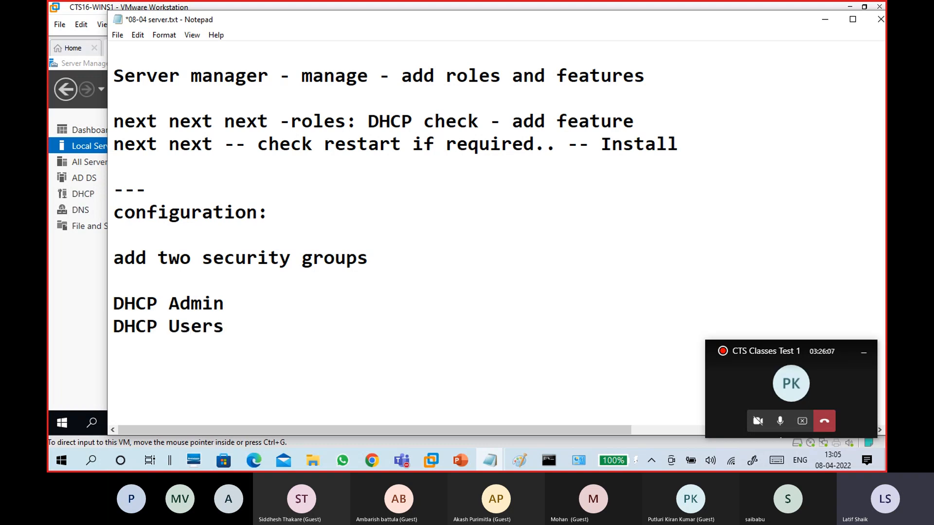
pyautogui.scroll(-2, 240, 273)
# Select the DHCP Admin and DHCP Users lines, then start an empty line below them
pyautogui.moveTo(236, 169); pyautogui.dragTo(103, 162)
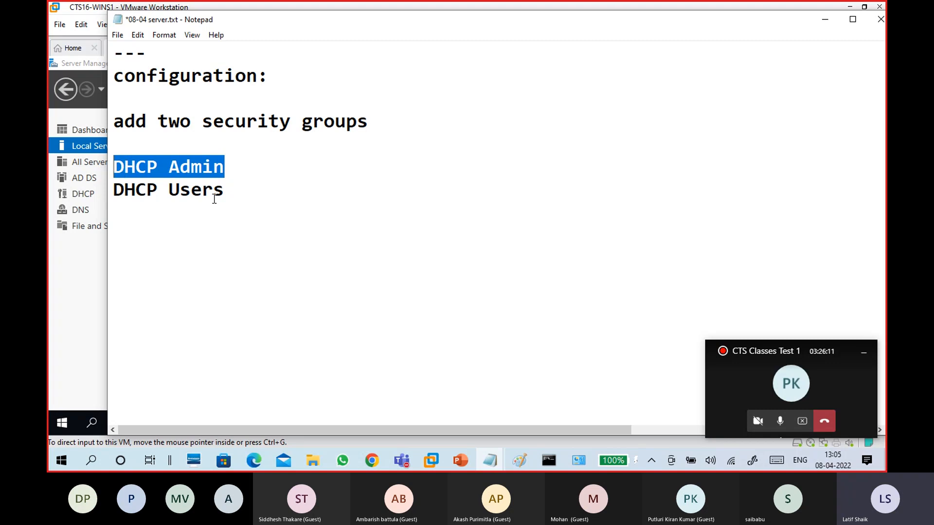
pyautogui.click(258, 167)
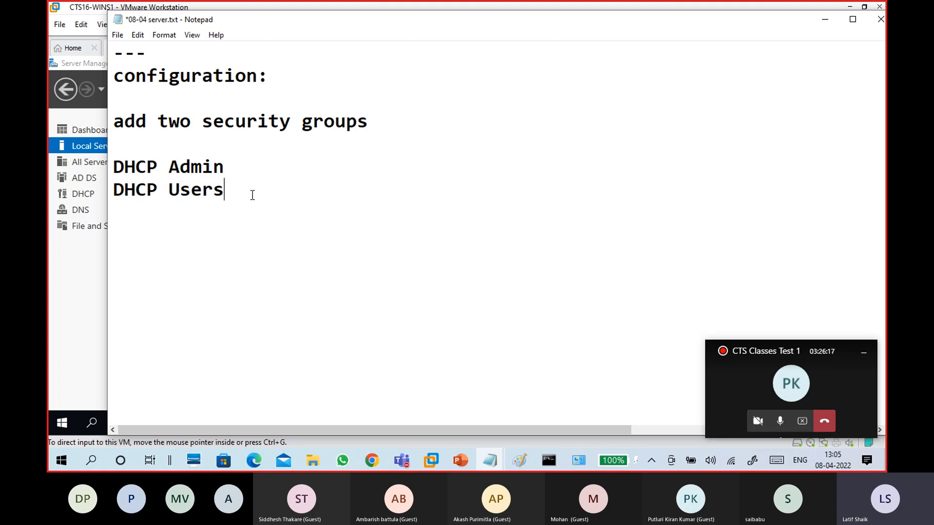
pyautogui.keyDown('shift'); pyautogui.click(114, 196); pyautogui.keyUp('shift')
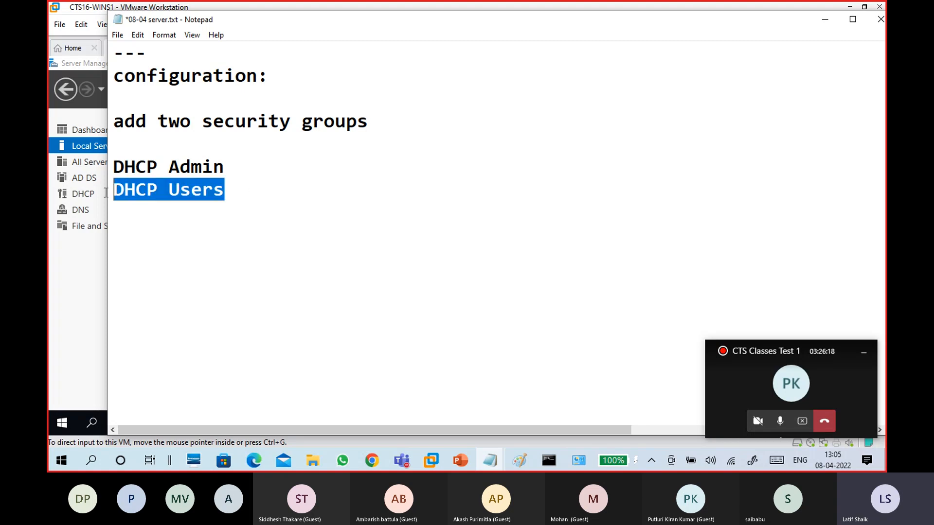
pyautogui.click(202, 219)
pyautogui.moveTo(232, 194); pyautogui.dragTo(113, 193)
pyautogui.click(134, 214)
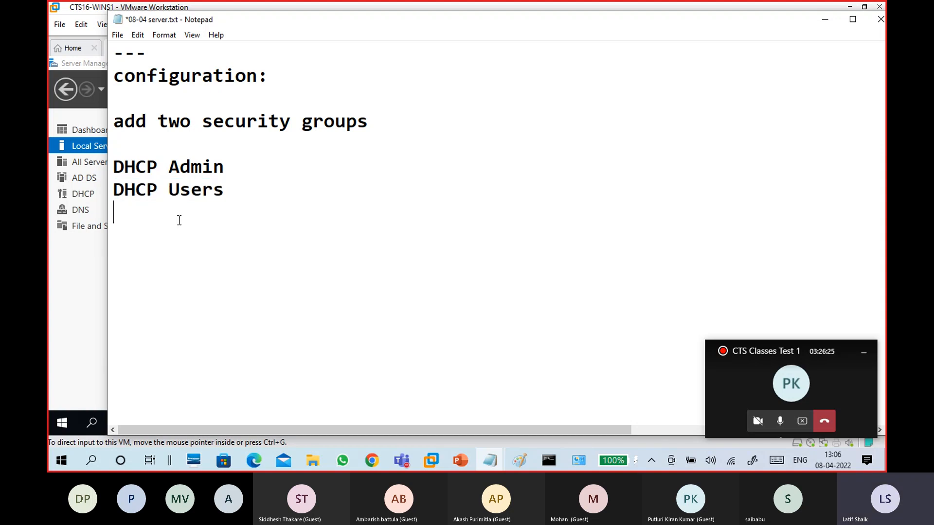
pyautogui.moveTo(230, 189); pyautogui.dragTo(114, 193)
pyautogui.click(243, 183)
pyautogui.moveTo(244, 183); pyautogui.dragTo(96, 194)
pyautogui.moveTo(228, 164); pyautogui.dragTo(110, 174)
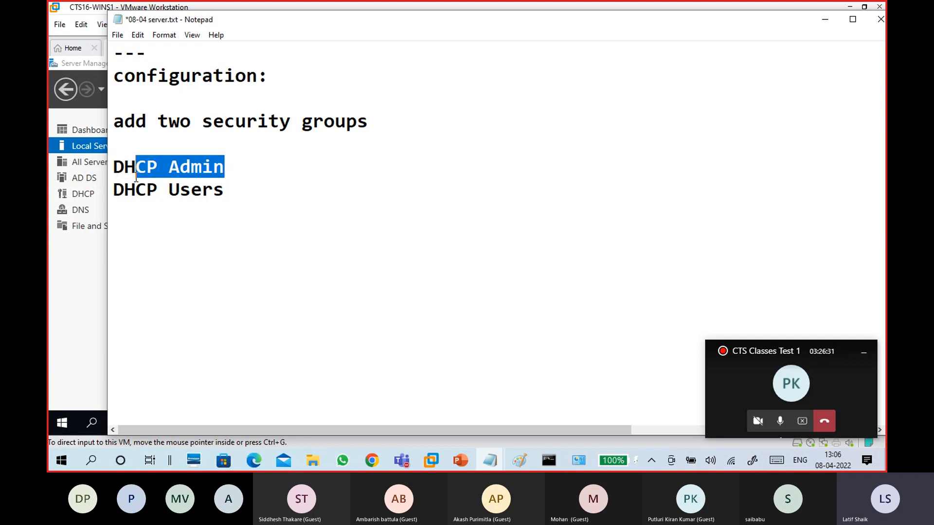
pyautogui.click(128, 205)
pyautogui.press('Return')
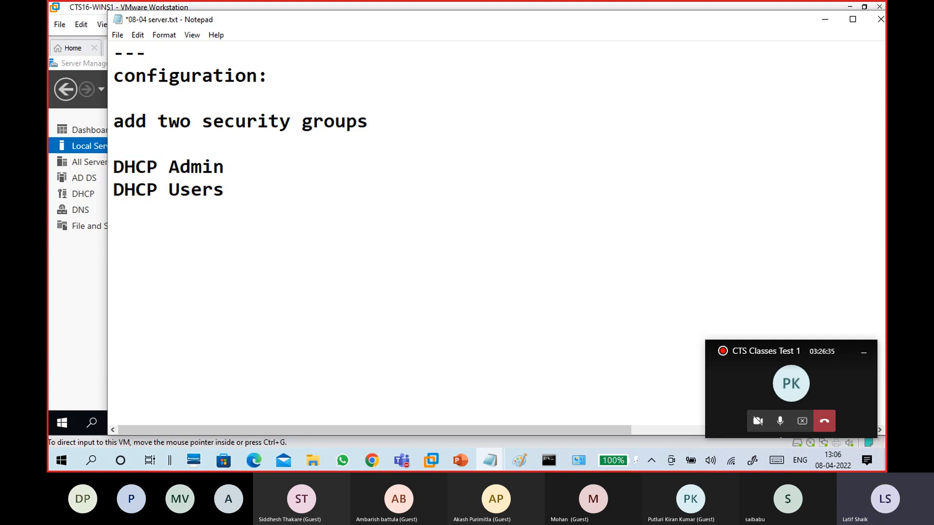
# Put a dash before the 'add two security groups' line
pyautogui.press('Up')
pyautogui.press('Up')
pyautogui.press('Up')
pyautogui.press('Up')
pyautogui.press('Up')
pyautogui.press('Down')
pyautogui.write('-')
pyautogui.press('Down')
pyautogui.press('Down')
pyautogui.press('Down')
pyautogui.press('Down')
# Write the line '-AD Authorized - DHCP' below the groups
pyautogui.write('-')
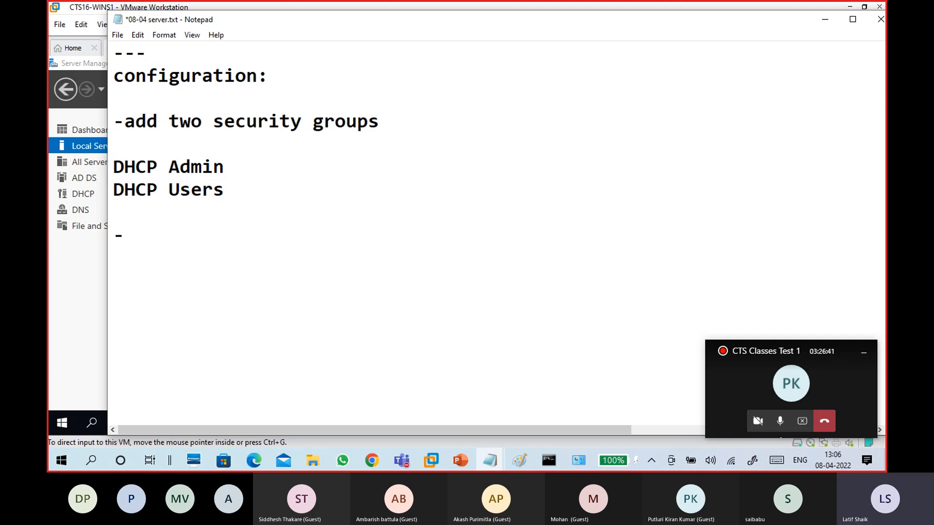
pyautogui.write('Authorized')
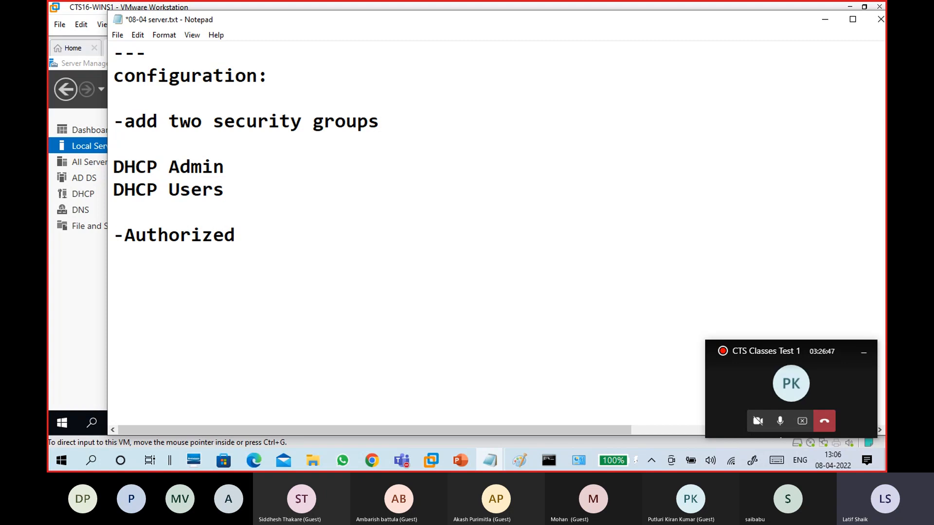
pyautogui.write(' DHCP , AD')
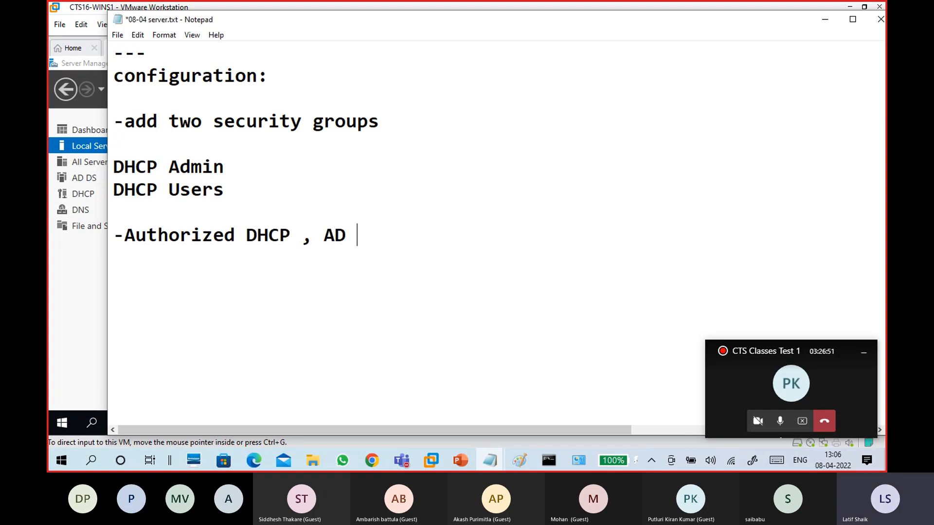
pyautogui.press('Left')
pyautogui.press('Left')
pyautogui.press('Left')
pyautogui.press('Left')
pyautogui.press('Left')
pyautogui.press('Left')
pyautogui.press('Left')
pyautogui.press('Left')
pyautogui.press('Left')
pyautogui.press('Left')
pyautogui.press('Left')
pyautogui.press('Left')
pyautogui.press('Left')
pyautogui.press('Left')
pyautogui.press('Left')
pyautogui.press('Left')
pyautogui.press('Left')
pyautogui.press('Left')
pyautogui.press('Left')
pyautogui.press('Left')
pyautogui.write('AD')
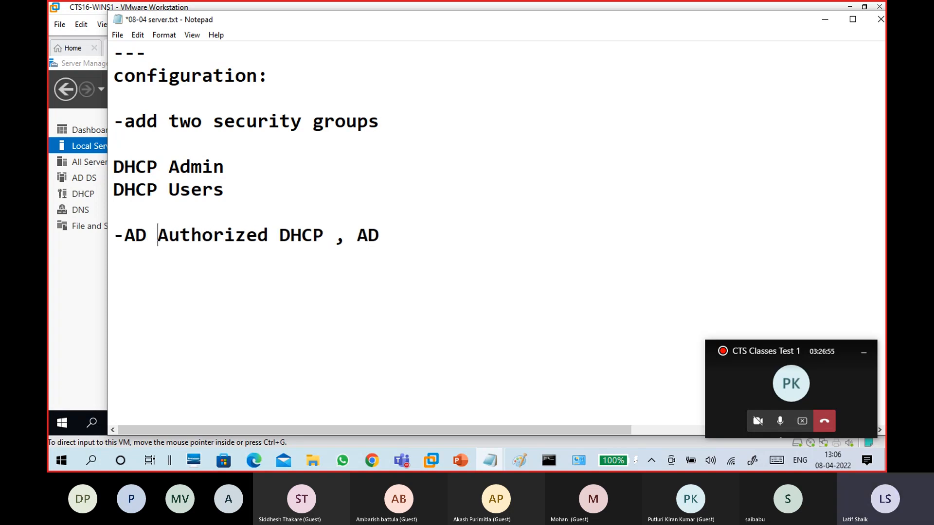
pyautogui.click(279, 247)
pyautogui.click(279, 235)
pyautogui.write('-')
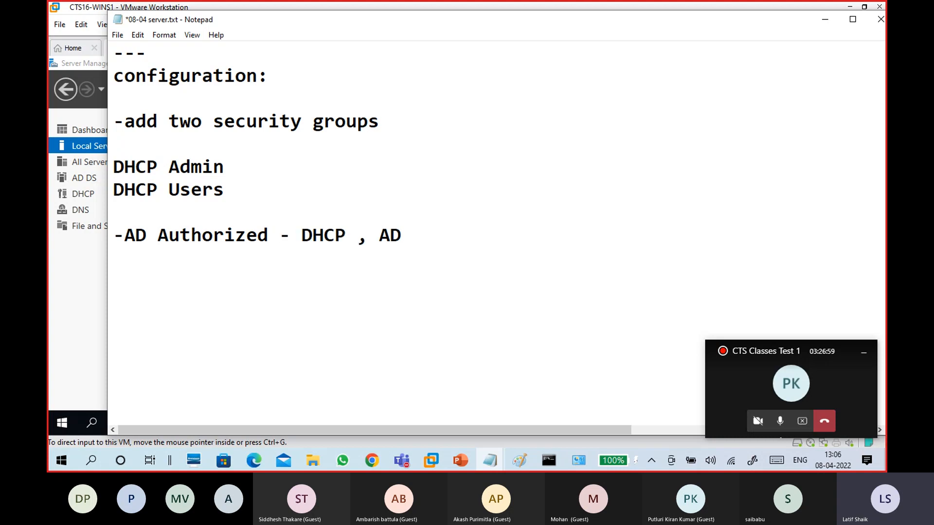
pyautogui.moveTo(359, 237); pyautogui.dragTo(405, 230)
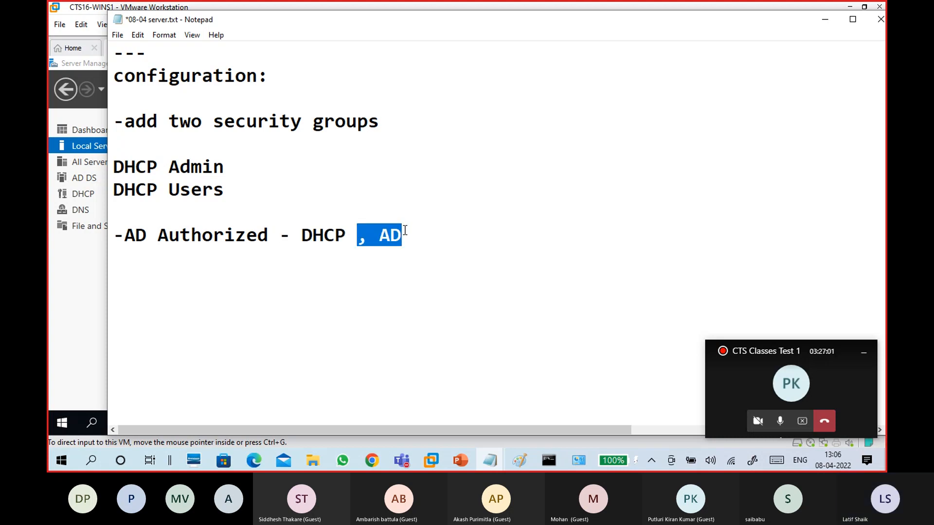
pyautogui.press('BackSpace')
pyautogui.click(523, 462)
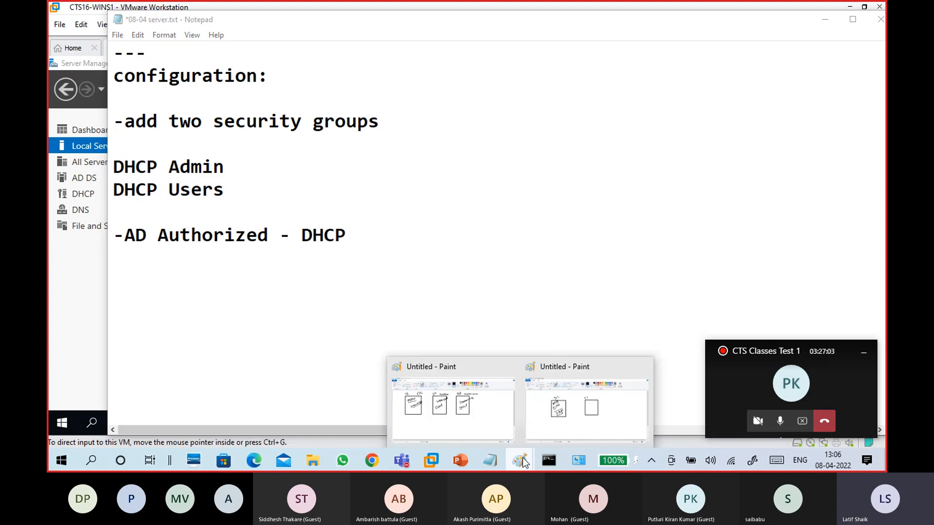
# In the Paint diagram, draw a rectangle below the S2 and S3 boxes
pyautogui.click(495, 411)
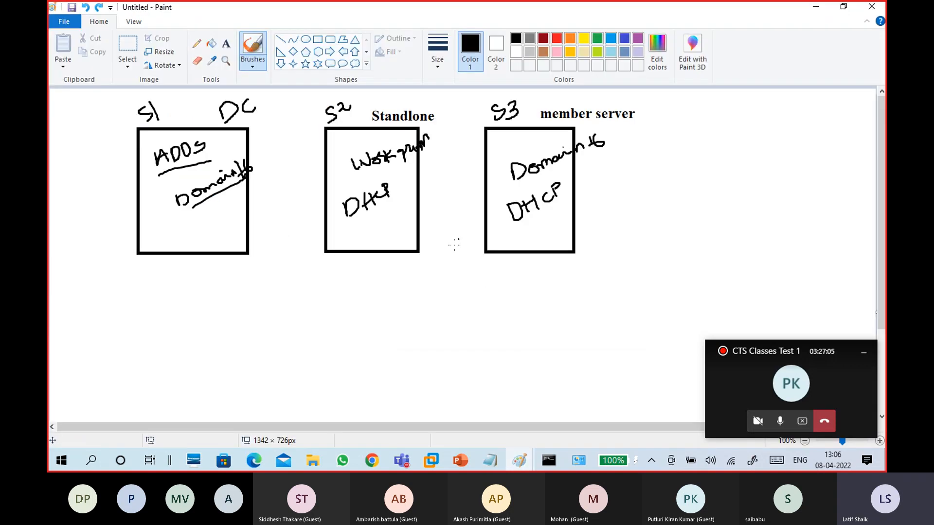
pyautogui.click(317, 39)
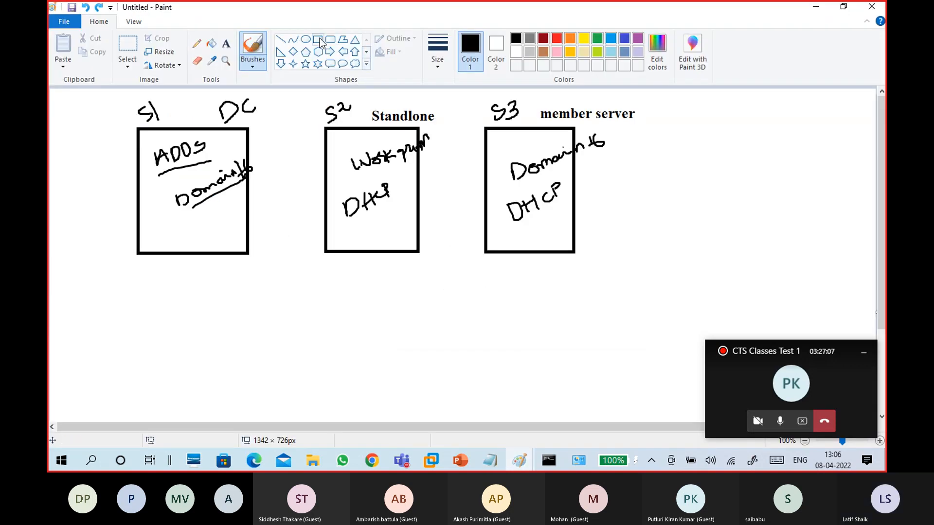
pyautogui.moveTo(407, 337)
pyautogui.mouseDown()
pyautogui.moveTo(525, 381)
pyautogui.moveTo(498, 392)
pyautogui.mouseUp()
pyautogui.moveTo(451, 371); pyautogui.dragTo(466, 379)
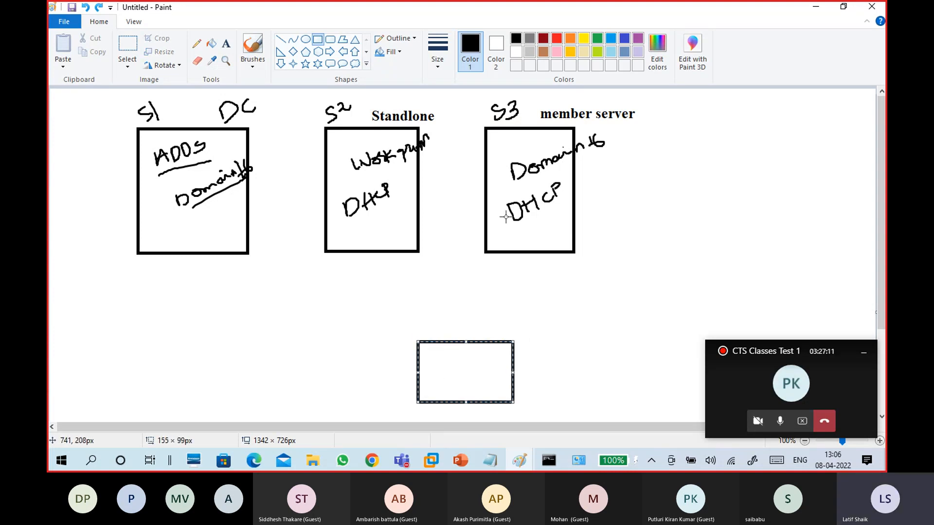
# With the Calligraphy brush, write AD above Domain in S3 and draw two-way arrows to S2 and S3
pyautogui.click(252, 51)
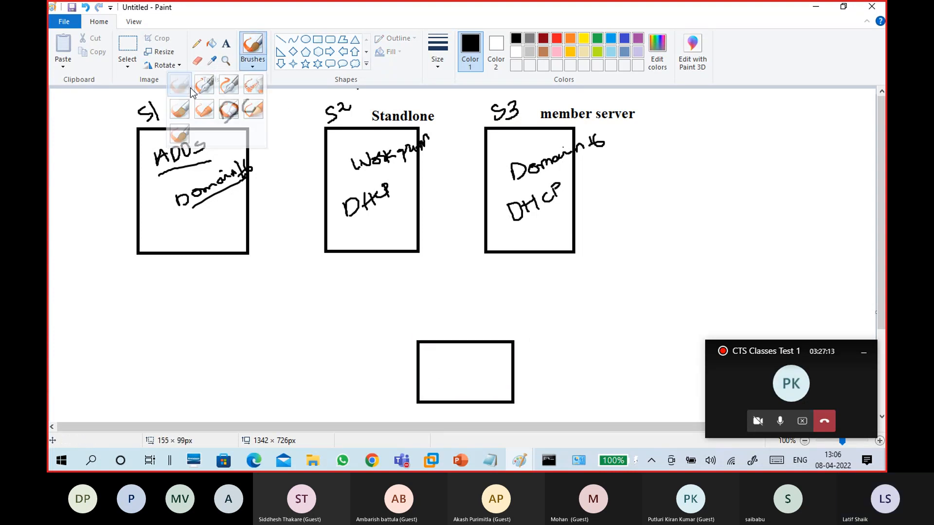
pyautogui.click(204, 86)
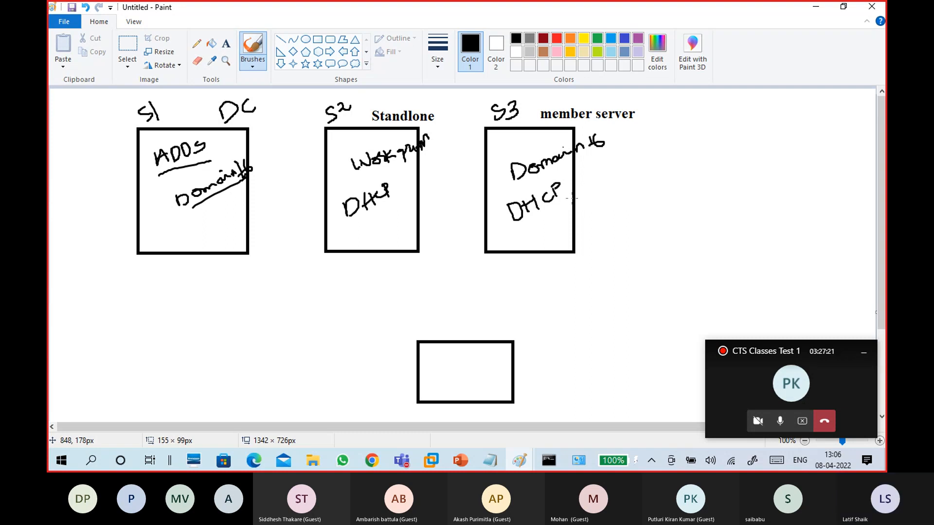
pyautogui.moveTo(510, 146)
pyautogui.mouseDown()
pyautogui.moveTo(532, 137)
pyautogui.moveTo(524, 146)
pyautogui.mouseUp()
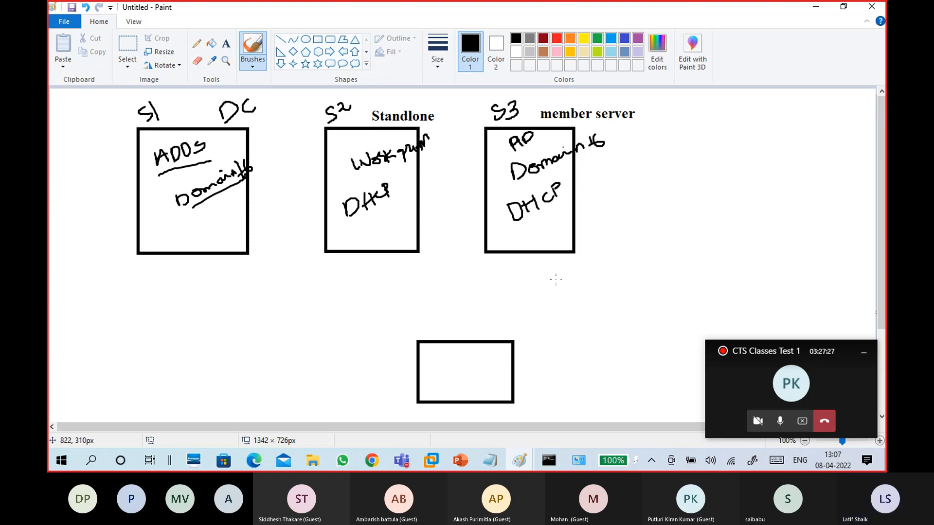
pyautogui.moveTo(452, 362)
pyautogui.mouseDown()
pyautogui.moveTo(402, 251)
pyautogui.moveTo(408, 262)
pyautogui.mouseUp()
pyautogui.moveTo(465, 362)
pyautogui.mouseDown()
pyautogui.moveTo(493, 242)
pyautogui.moveTo(495, 250)
pyautogui.mouseUp()
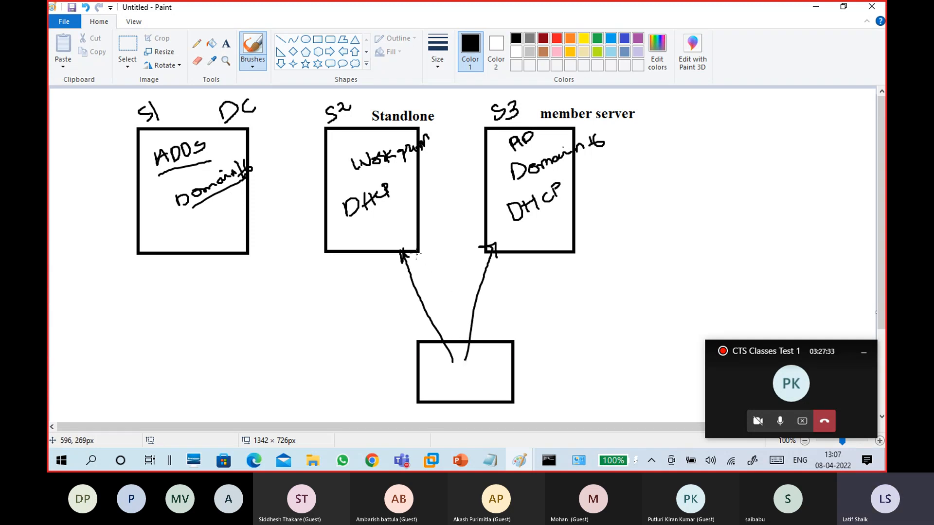
pyautogui.moveTo(415, 248)
pyautogui.mouseDown()
pyautogui.moveTo(457, 359)
pyautogui.moveTo(464, 345)
pyautogui.mouseUp()
pyautogui.moveTo(508, 246)
pyautogui.mouseDown()
pyautogui.moveTo(471, 362)
pyautogui.moveTo(487, 349)
pyautogui.mouseUp()
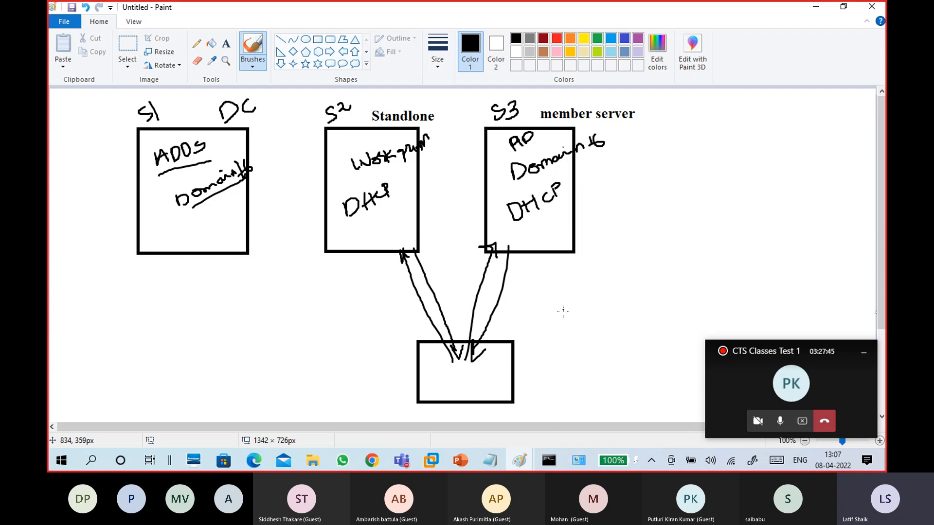
# Tick the lower box, underline DHCP, note S3 'authorized' and S2 'unauthorized'/'Rogue', then minimise Paint
pyautogui.moveTo(489, 369)
pyautogui.mouseDown()
pyautogui.moveTo(521, 355)
pyautogui.moveTo(537, 365)
pyautogui.moveTo(547, 347)
pyautogui.moveTo(533, 382)
pyautogui.mouseUp()
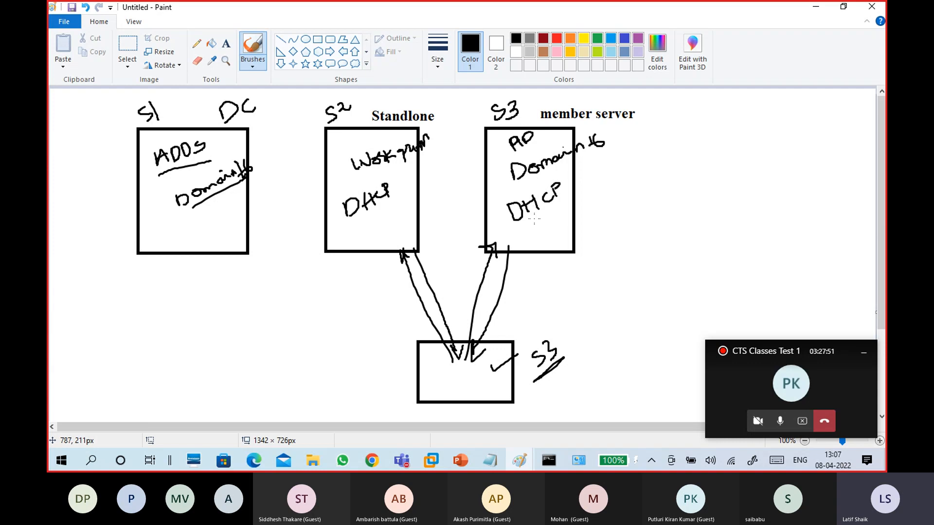
pyautogui.moveTo(518, 226); pyautogui.dragTo(565, 204)
pyautogui.moveTo(592, 242)
pyautogui.mouseDown()
pyautogui.moveTo(588, 234)
pyautogui.moveTo(613, 210)
pyautogui.moveTo(673, 168)
pyautogui.moveTo(660, 145)
pyautogui.moveTo(666, 170)
pyautogui.mouseUp()
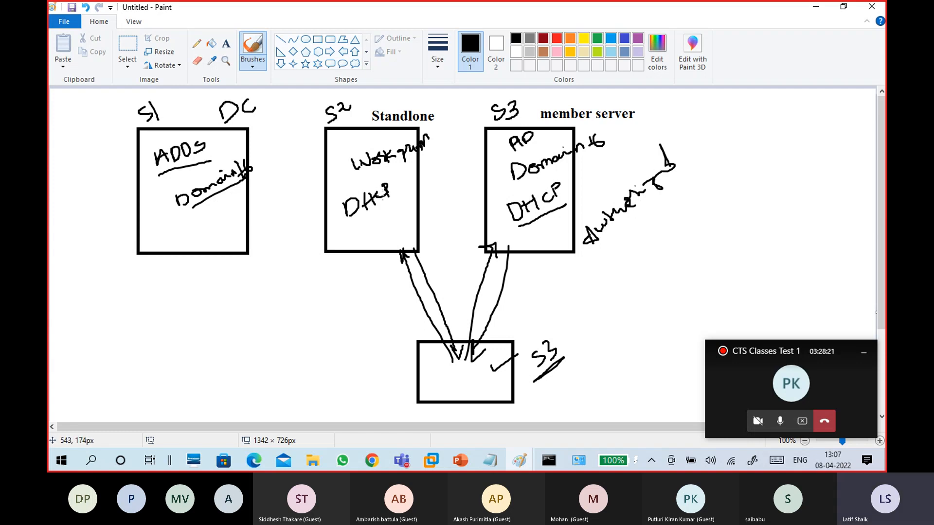
pyautogui.moveTo(273, 256)
pyautogui.mouseDown()
pyautogui.moveTo(331, 212)
pyautogui.moveTo(290, 265)
pyautogui.moveTo(303, 287)
pyautogui.moveTo(300, 279)
pyautogui.moveTo(335, 249)
pyautogui.moveTo(345, 275)
pyautogui.moveTo(354, 241)
pyautogui.mouseUp()
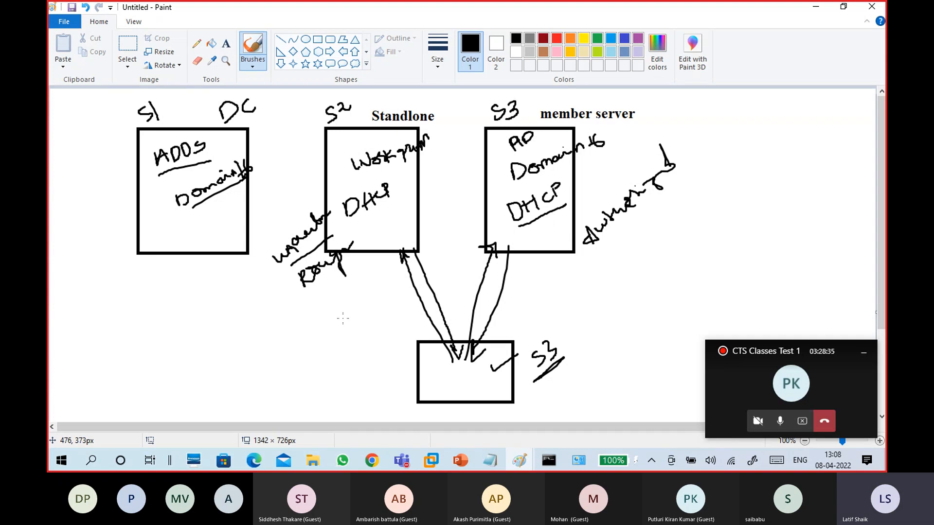
pyautogui.click(815, 6)
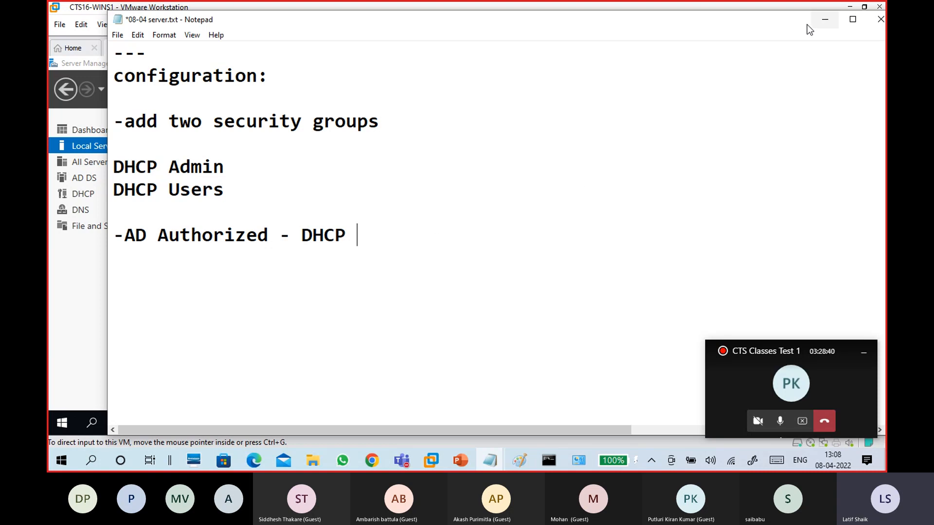
# Minimise the Notepad server notes to reveal the WINS1 VM
pyautogui.moveTo(763, 28); pyautogui.dragTo(760, 23)
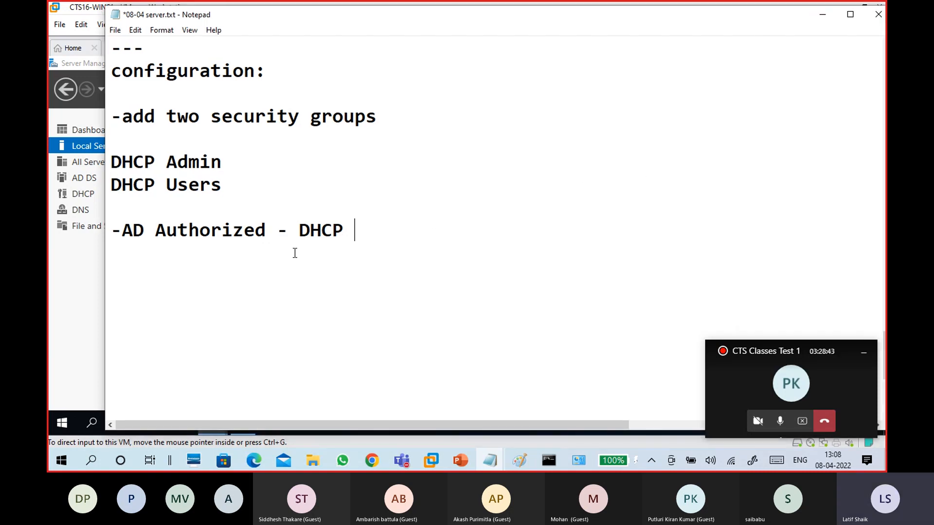
pyautogui.moveTo(269, 229); pyautogui.dragTo(112, 243)
pyautogui.click(112, 243)
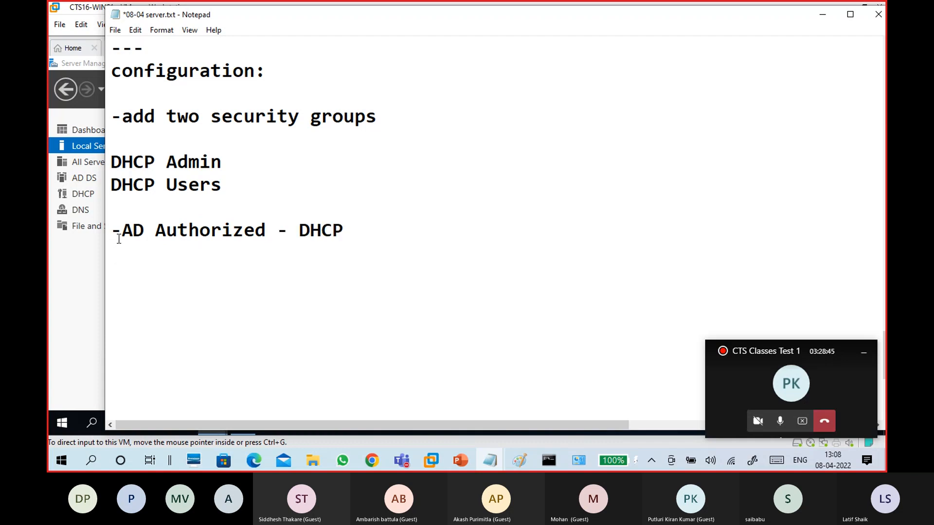
pyautogui.click(821, 17)
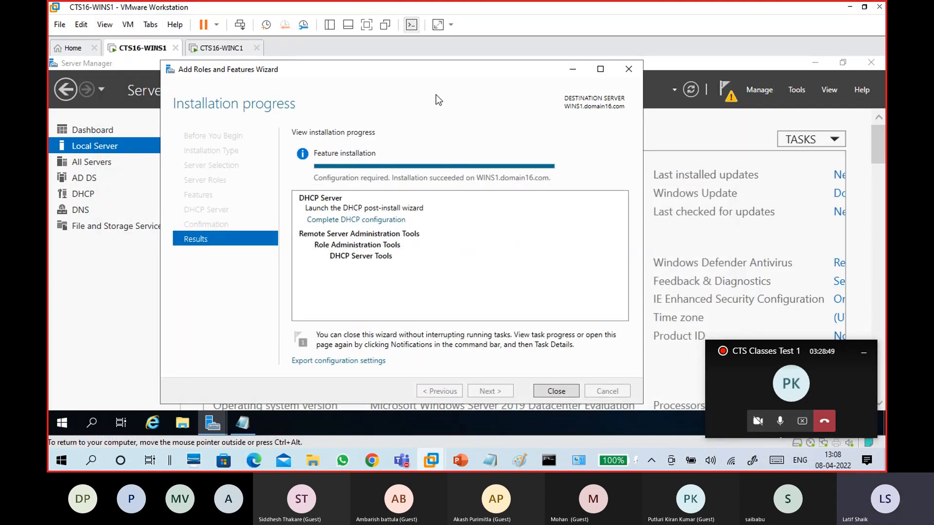
# Open the DHCP post-install configuration wizard from Add Roles, then cancel it
pyautogui.moveTo(430, 71); pyautogui.dragTo(454, 71)
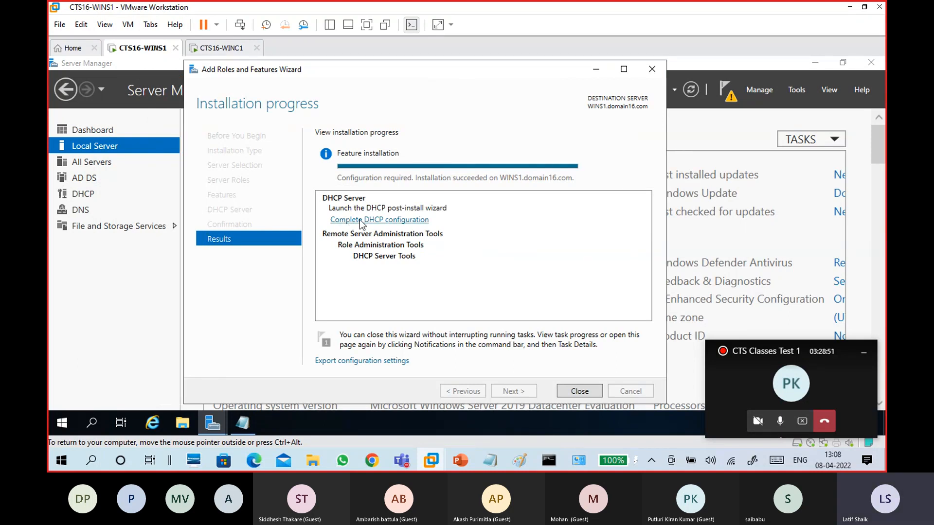
pyautogui.click(396, 221)
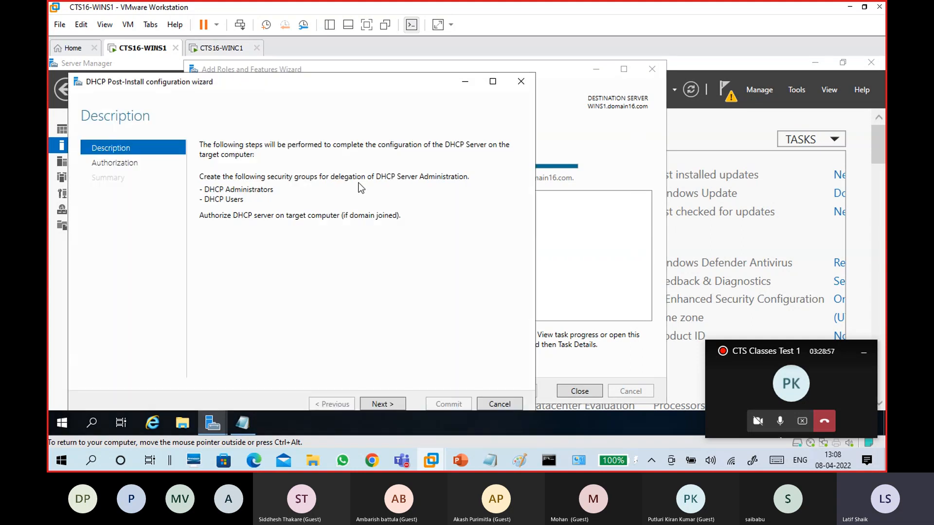
pyautogui.moveTo(366, 81); pyautogui.dragTo(457, 66)
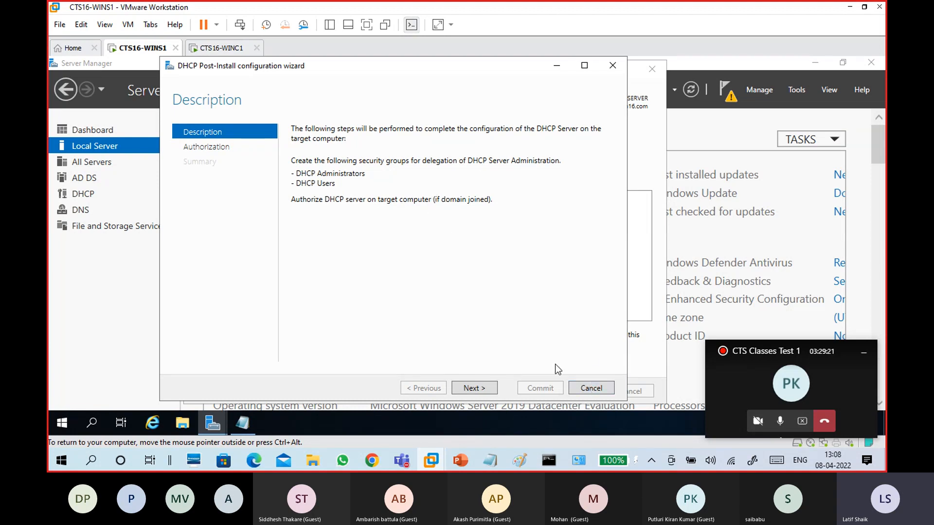
pyautogui.click(591, 388)
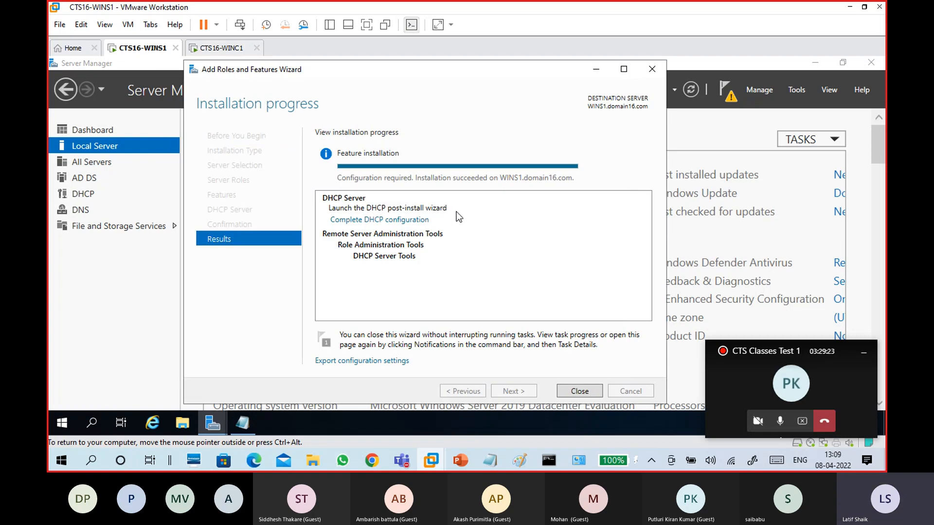
# Run the DHCP post-install configuration to create the security groups and authorize WINS1 in AD
pyautogui.click(580, 392)
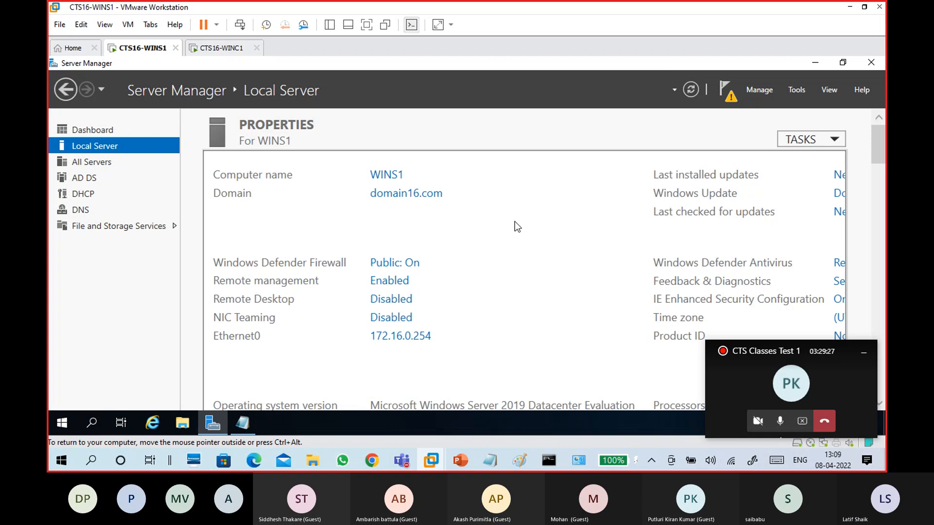
pyautogui.click(727, 97)
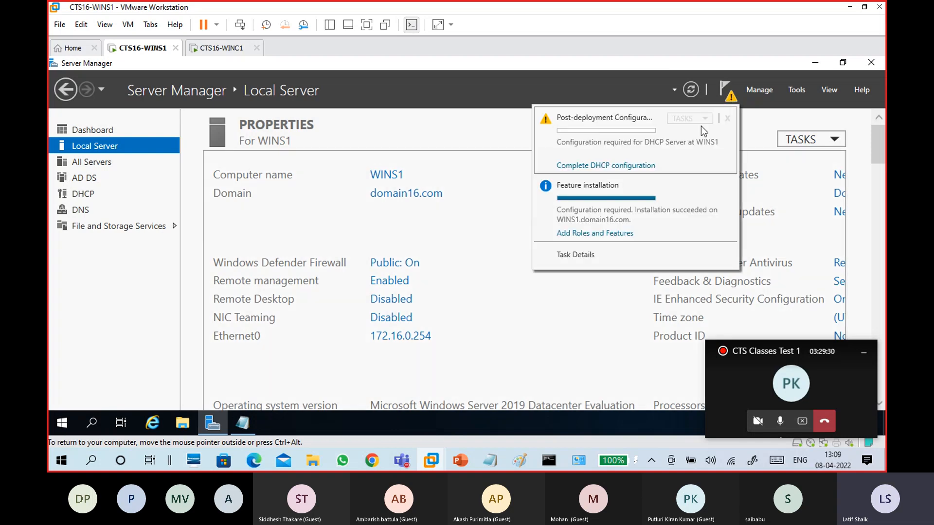
pyautogui.click(630, 165)
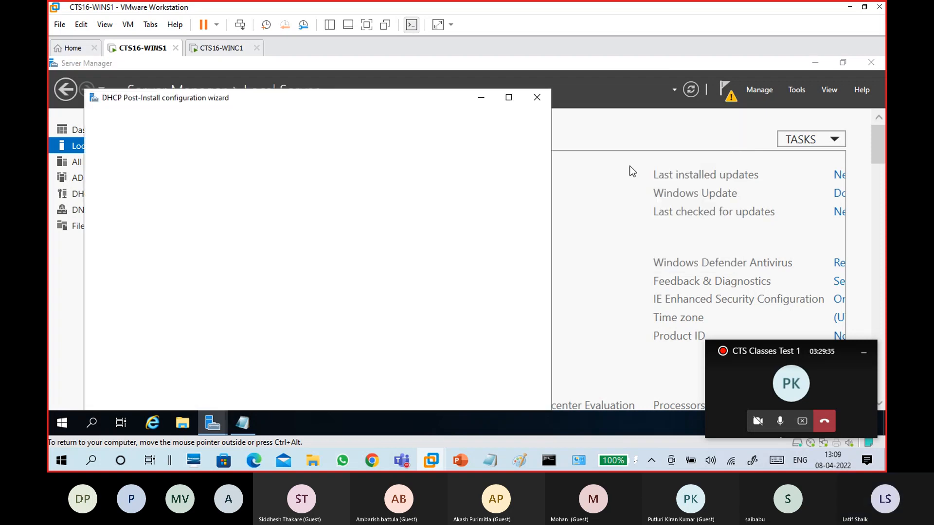
pyautogui.moveTo(327, 99); pyautogui.dragTo(428, 77)
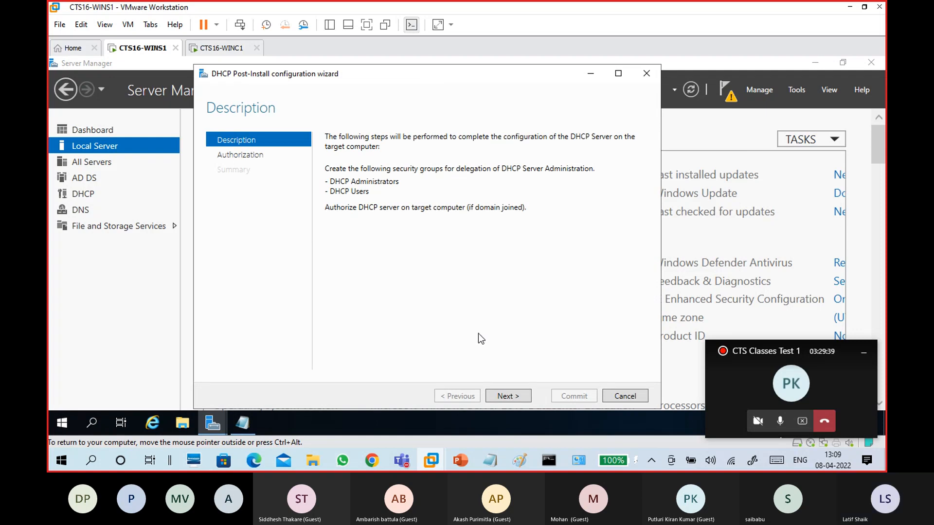
pyautogui.click(506, 395)
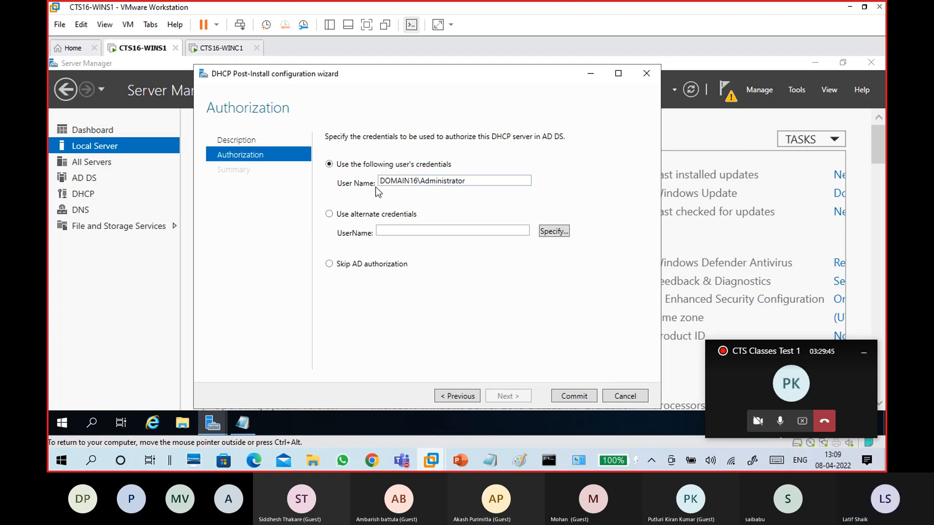
pyautogui.doubleClick(421, 184)
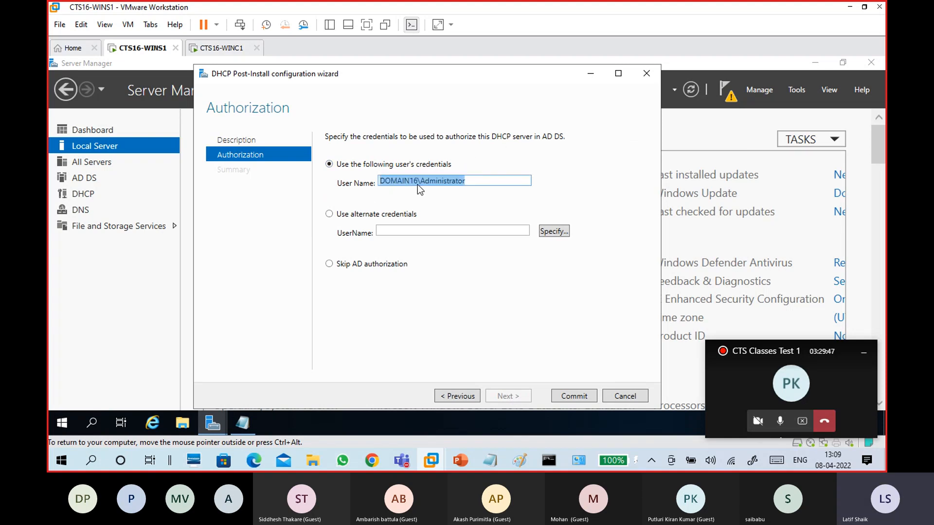
pyautogui.click(466, 184)
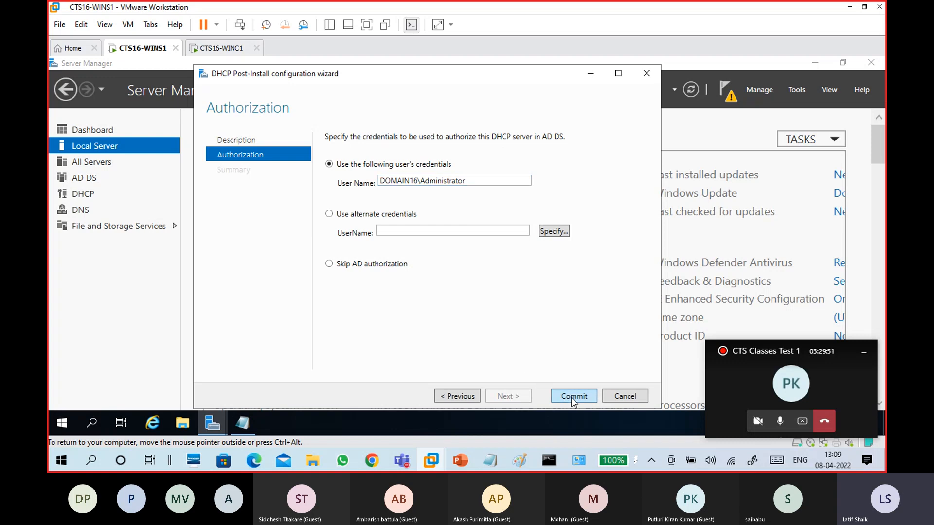
pyautogui.click(571, 397)
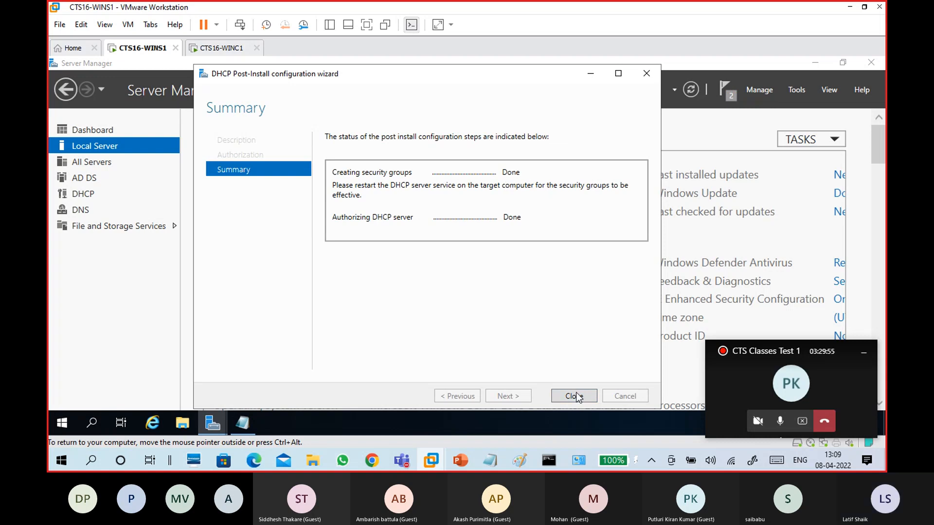
pyautogui.click(575, 396)
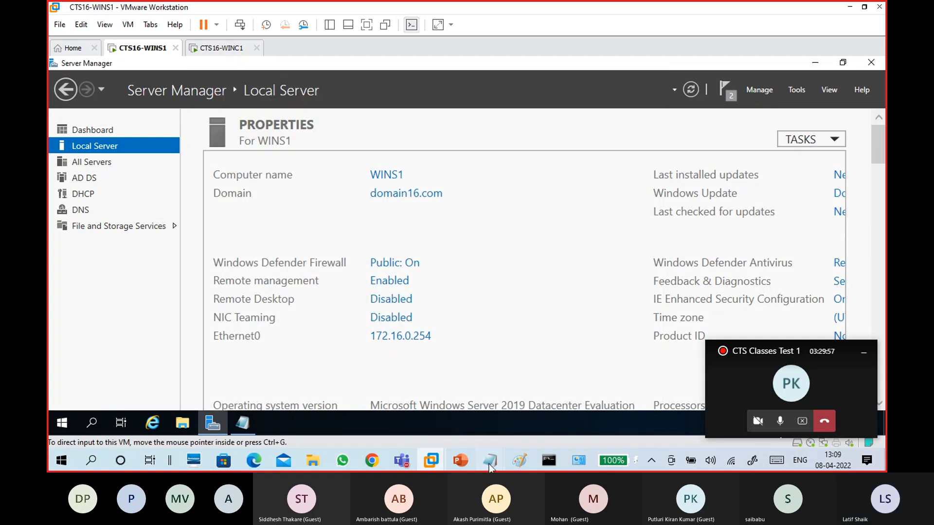
# Complete 'DHCP Admin' to read 'DHCP Administrators' in the Notepad server notes
pyautogui.moveTo(489, 466)
pyautogui.click(512, 422)
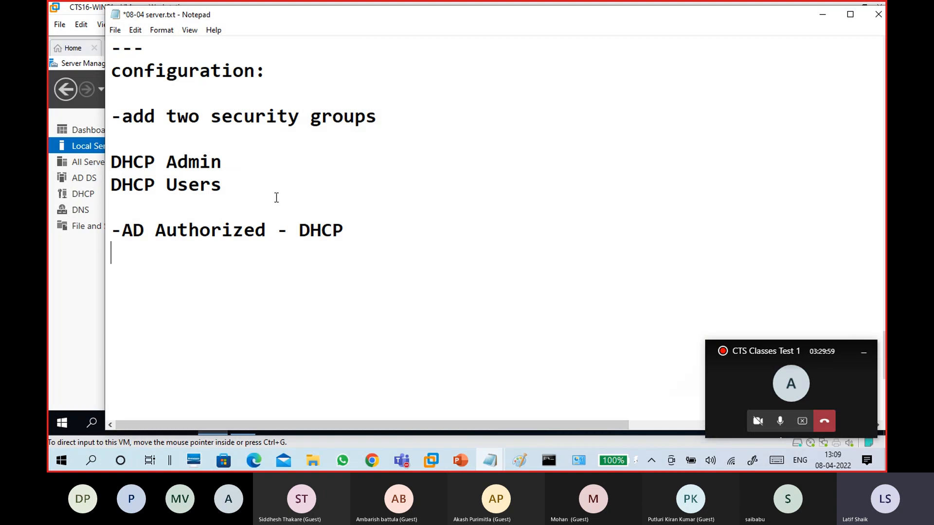
pyautogui.click(233, 160)
pyautogui.write('istrators')
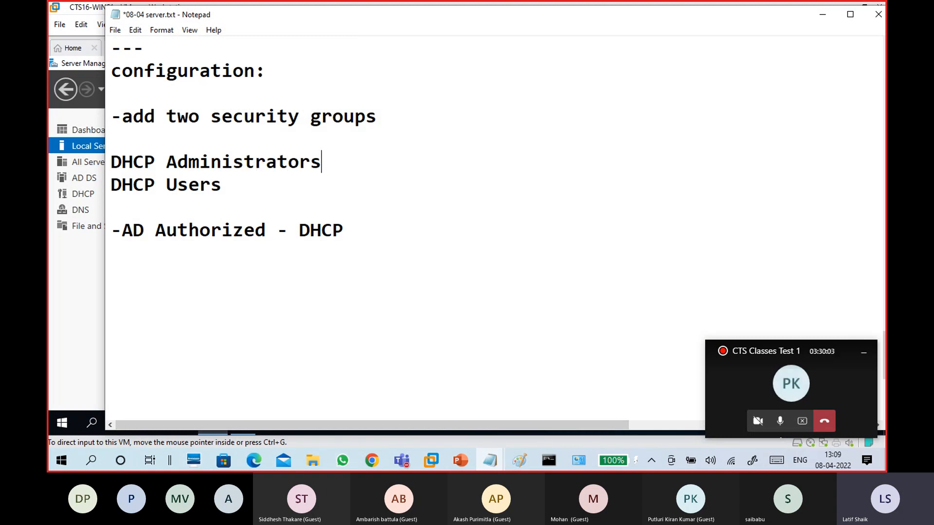
# Reword the '-AD Authorized - DHCP' line to '-AD - Authorized DHCP Server'
pyautogui.click(277, 229)
pyautogui.press('Delete')
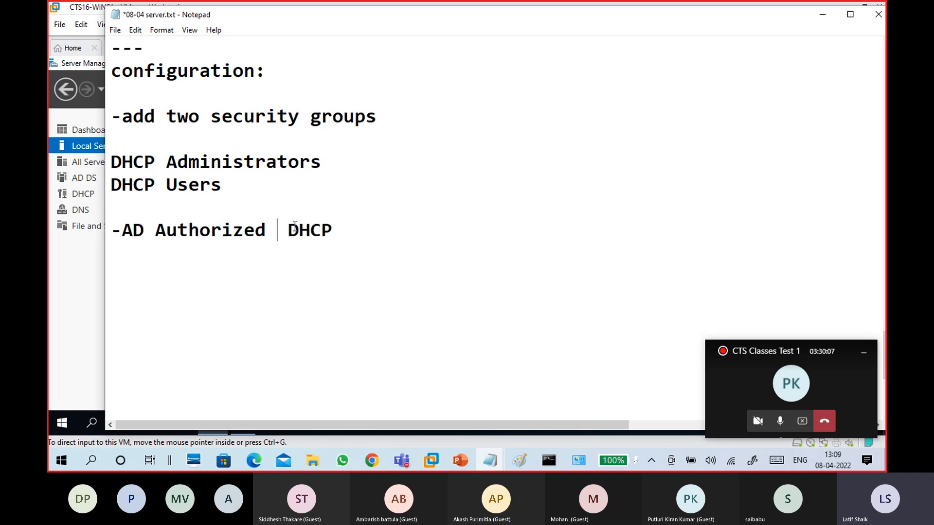
pyautogui.hotkey('ctrl', 'Left')
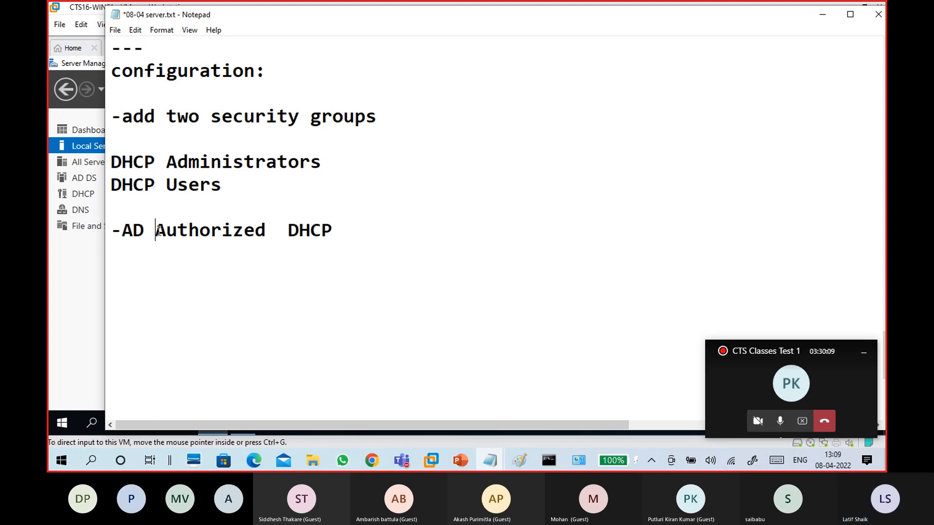
pyautogui.write('-')
pyautogui.click(388, 229)
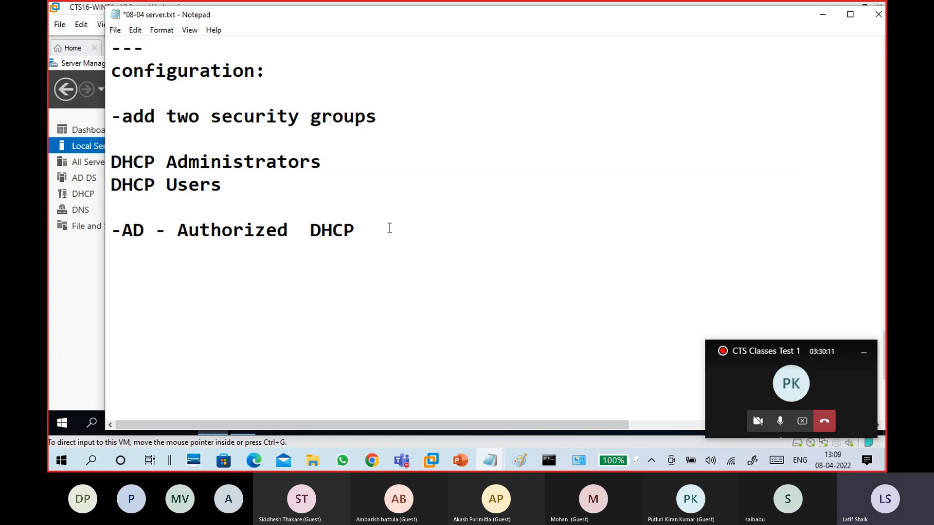
pyautogui.write('Server')
# Add 'commit' and 'close' as the next step lines beneath it
pyautogui.press('Return')
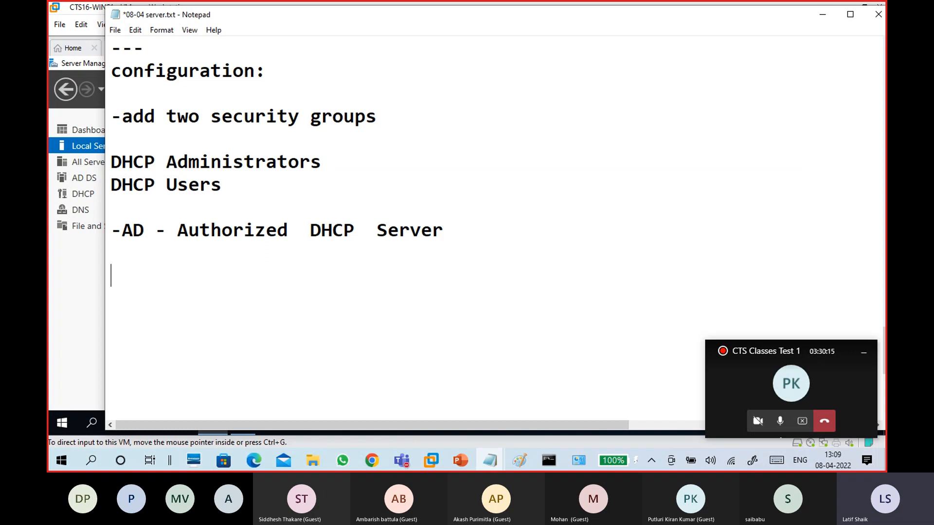
pyautogui.write('commit ')
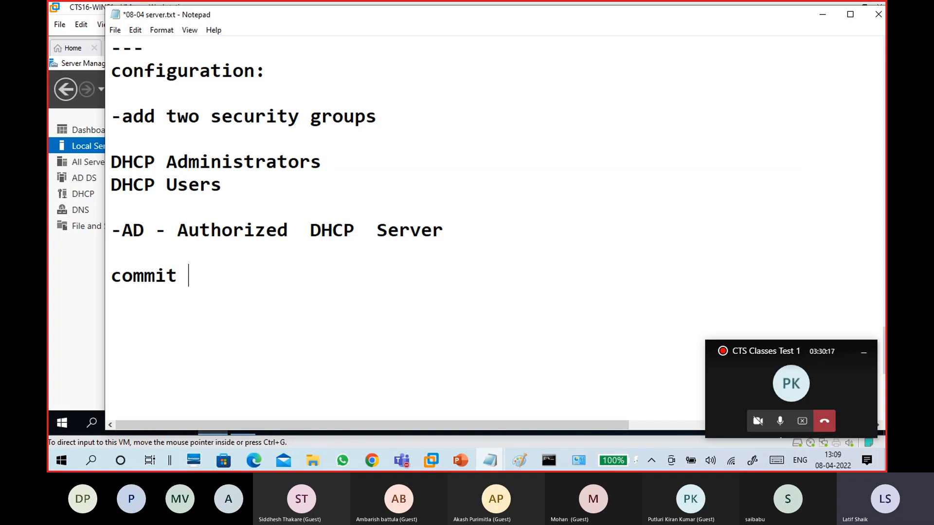
pyautogui.write('- done')
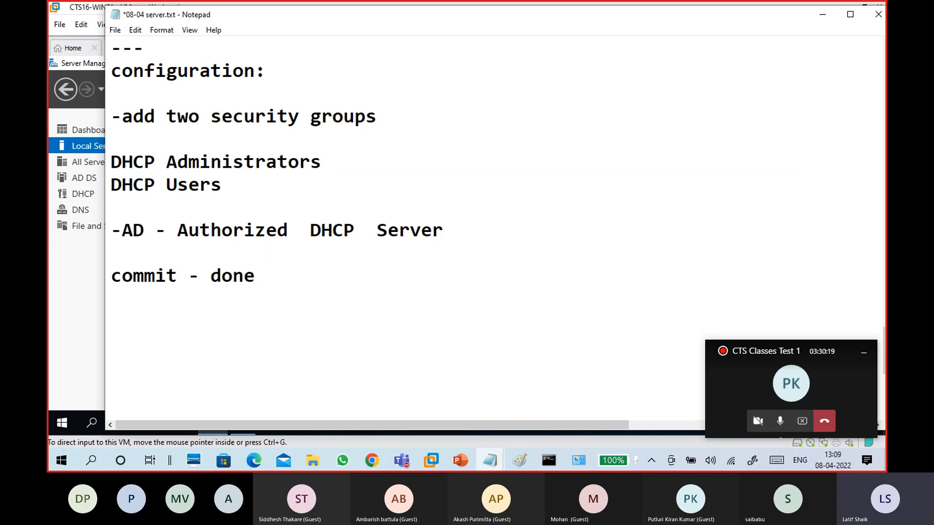
pyautogui.press('BackSpace')
pyautogui.press('BackSpace')
pyautogui.press('BackSpace')
pyautogui.press('BackSpace')
pyautogui.press('BackSpace')
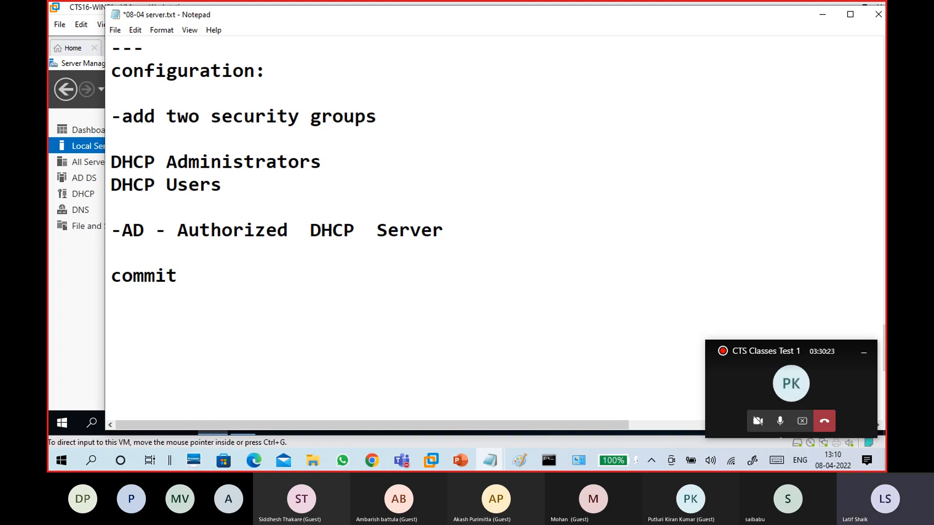
pyautogui.write('close')
pyautogui.press('Left')
pyautogui.press('Left')
pyautogui.press('Left')
pyautogui.press('Left')
pyautogui.press('Left')
pyautogui.press('Return')
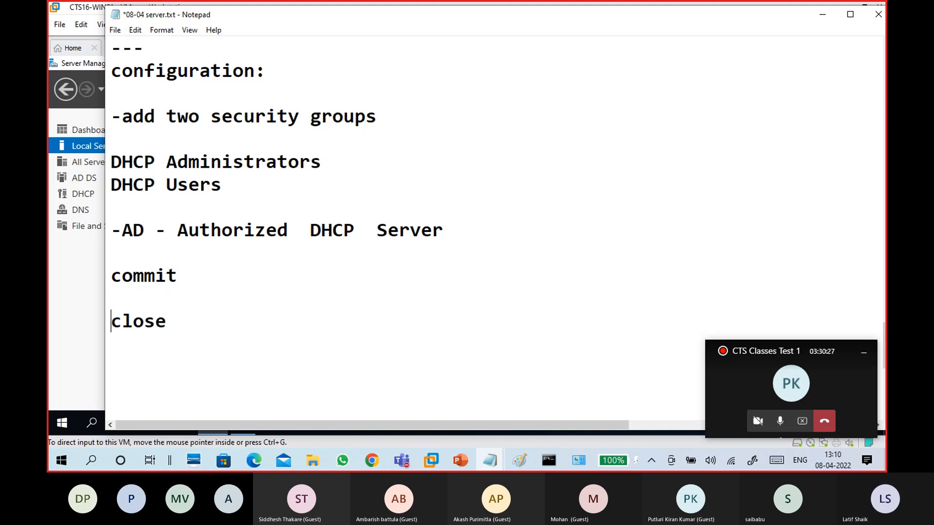
pyautogui.scroll(-2, 394, 246)
pyautogui.click(287, 213)
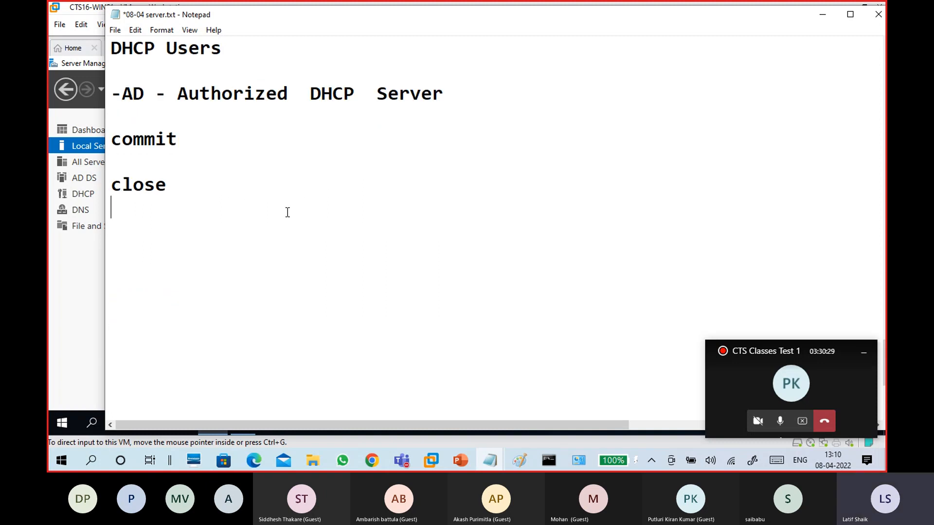
# Add a dashed separator line followed by 'configure scope in dhcps' in the notes
pyautogui.write('---------------------------')
pyautogui.press('Return')
pyautogui.write('conf')
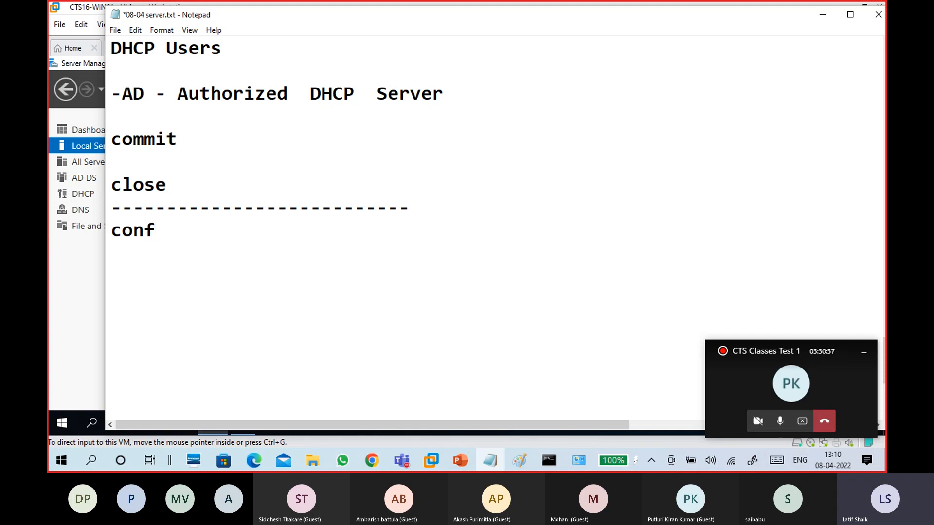
pyautogui.write('igure scopes')
pyautogui.press('BackSpace')
pyautogui.press('BackSpace')
pyautogui.write('in dhcps')
pyautogui.press('Return')
# Return to the S1/C1 Paint sketch and undo its last strokes
pyautogui.scroll(-1, 289, 212)
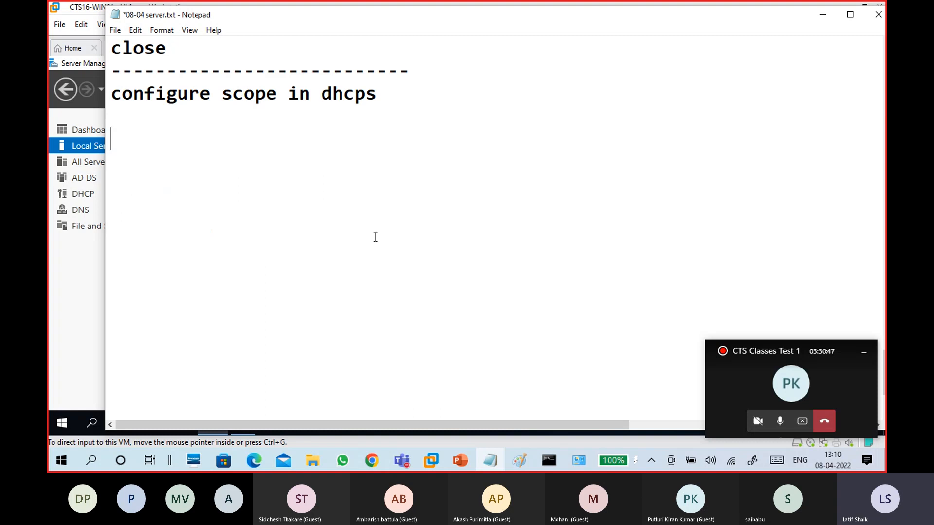
pyautogui.click(525, 461)
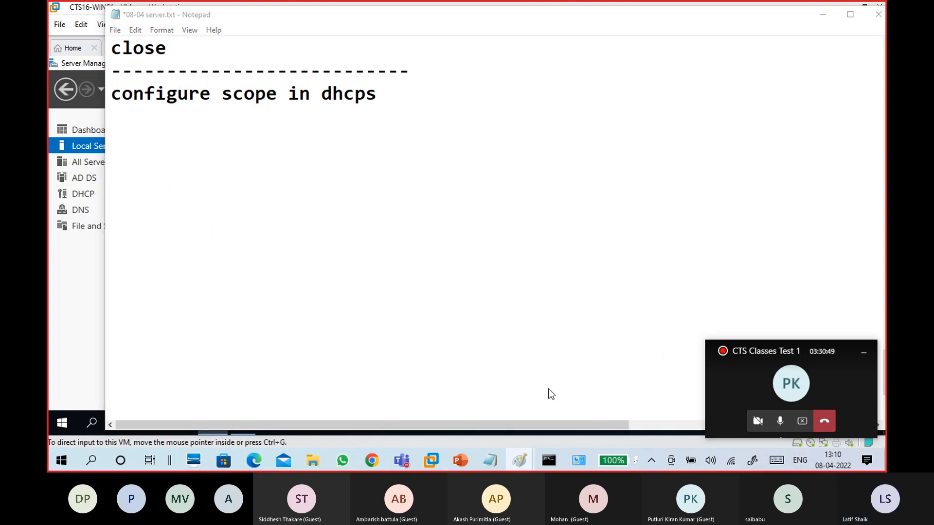
pyautogui.hotkey('ctrl', 'z')
pyautogui.hotkey('ctrl', 'z')
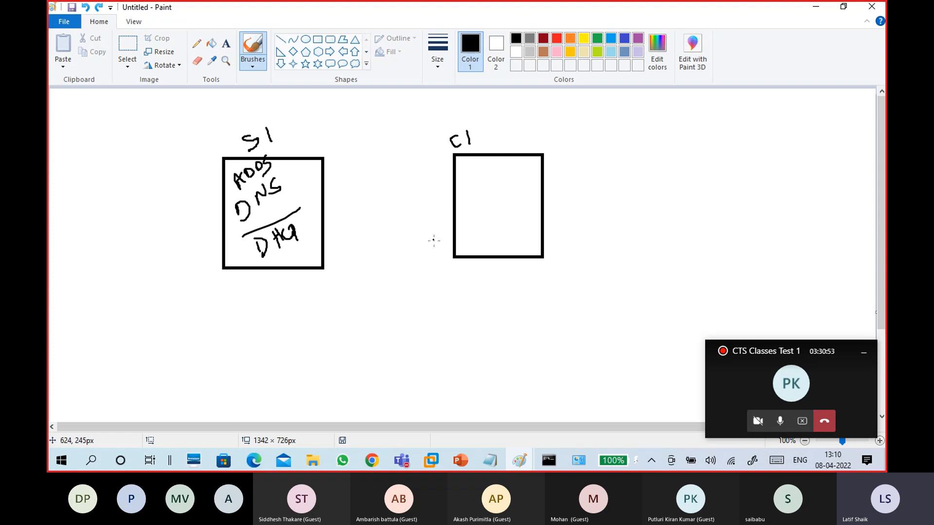
# Draw seven more client rectangles in two rows beside and below C1
pyautogui.click(127, 63)
pyautogui.click(103, 95)
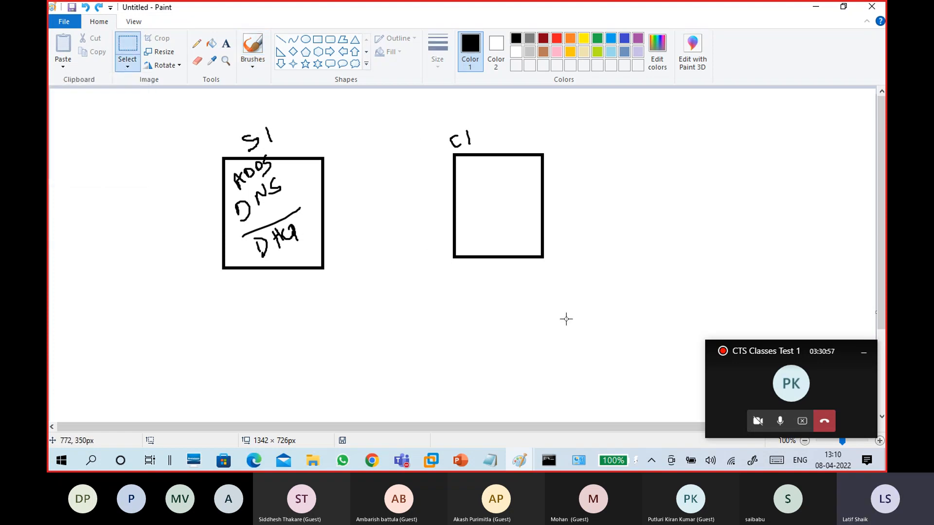
pyautogui.click(863, 352)
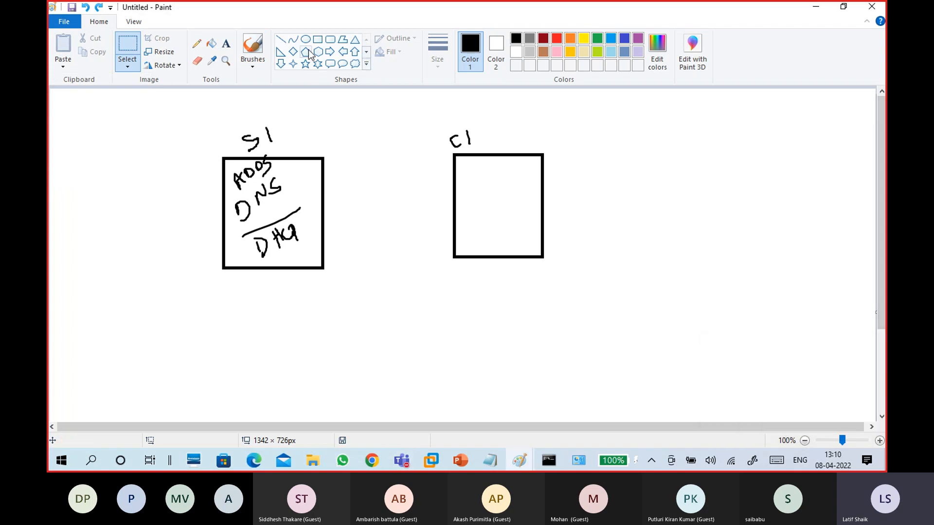
pyautogui.click(318, 39)
pyautogui.moveTo(591, 151); pyautogui.dragTo(676, 249)
pyautogui.moveTo(711, 148); pyautogui.dragTo(783, 251)
pyautogui.moveTo(811, 143)
pyautogui.mouseDown()
pyautogui.moveTo(852, 183)
pyautogui.moveTo(853, 257)
pyautogui.mouseUp()
pyautogui.moveTo(465, 282); pyautogui.dragTo(545, 353)
pyautogui.moveTo(587, 293); pyautogui.dragTo(663, 357)
pyautogui.moveTo(706, 283); pyautogui.dragTo(785, 344)
pyautogui.moveTo(806, 285); pyautogui.dragTo(846, 344)
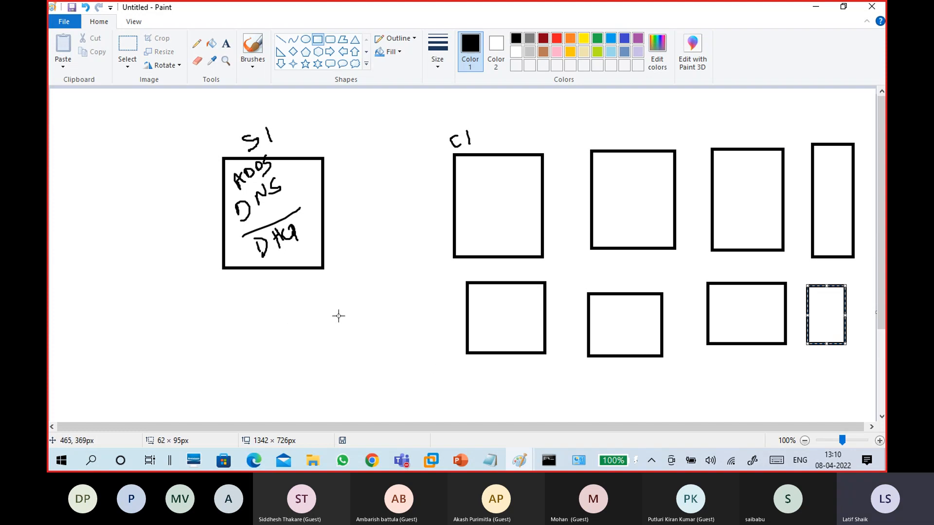
# Handwrite an underlined 100 above C1 with the basic brush
pyautogui.click(254, 68)
pyautogui.click(187, 83)
pyautogui.moveTo(498, 102)
pyautogui.mouseDown()
pyautogui.moveTo(502, 125)
pyautogui.moveTo(518, 108)
pyautogui.moveTo(547, 116)
pyautogui.moveTo(549, 103)
pyautogui.mouseUp()
pyautogui.moveTo(499, 136); pyautogui.dragTo(547, 124)
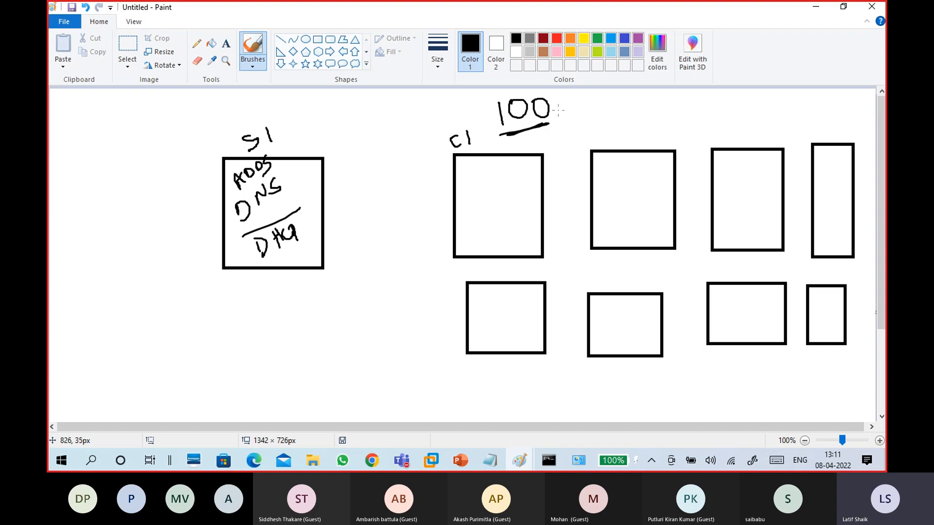
# Tick the 100 and enclose DHCP inside the S1 box in a single loop
pyautogui.moveTo(560, 110); pyautogui.dragTo(584, 93)
pyautogui.moveTo(242, 159)
pyautogui.mouseDown()
pyautogui.moveTo(221, 235)
pyautogui.moveTo(243, 261)
pyautogui.moveTo(310, 232)
pyautogui.moveTo(276, 153)
pyautogui.moveTo(243, 163)
pyautogui.mouseUp()
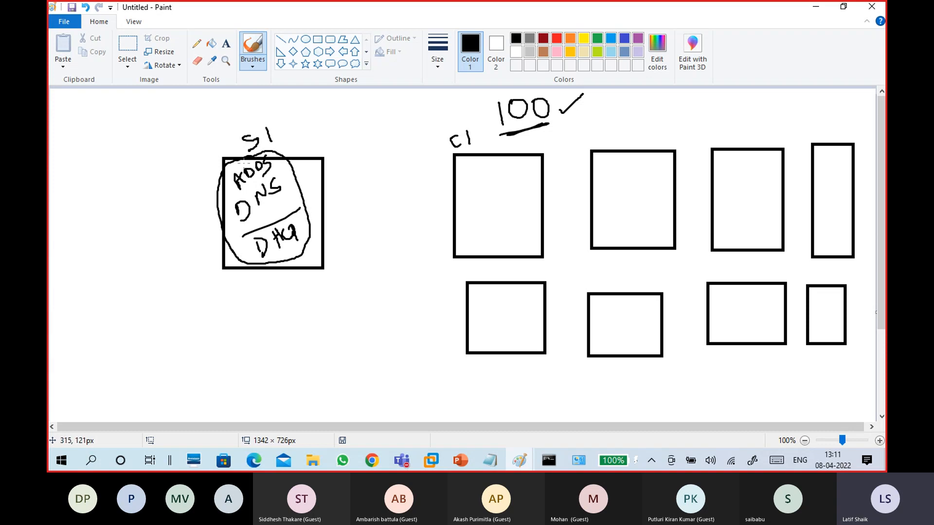
pyautogui.moveTo(257, 228)
pyautogui.mouseDown()
pyautogui.moveTo(241, 238)
pyautogui.moveTo(310, 216)
pyautogui.moveTo(249, 225)
pyautogui.mouseUp()
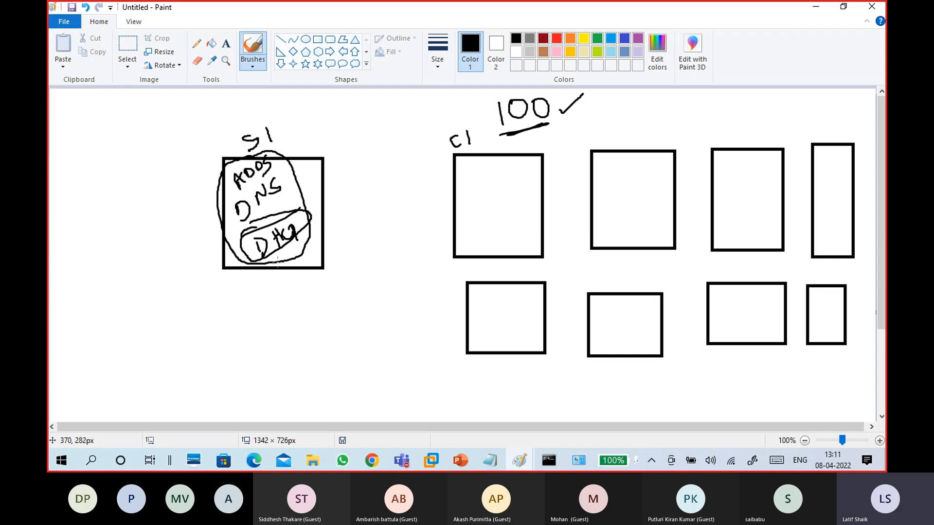
pyautogui.hotkey('ctrl', 'z')
pyautogui.hotkey('ctrl', 'z')
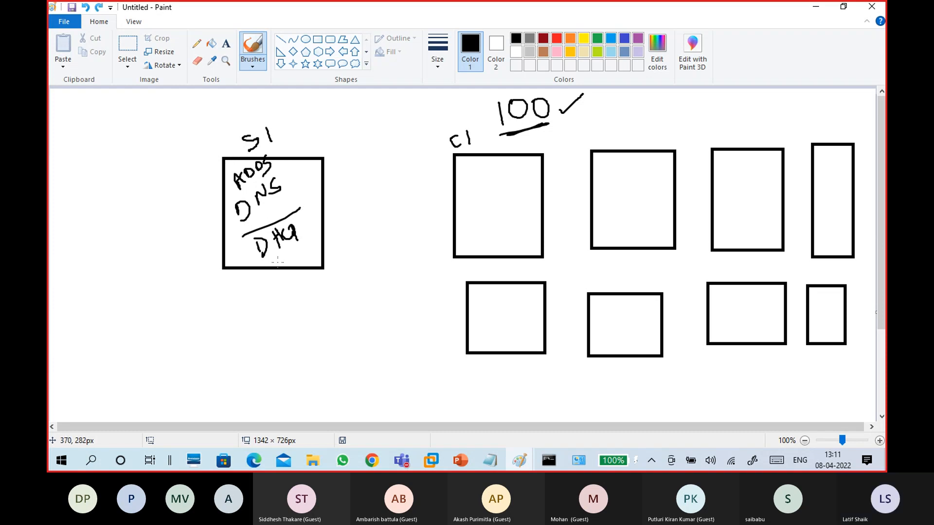
pyautogui.moveTo(242, 237)
pyautogui.mouseDown()
pyautogui.moveTo(261, 264)
pyautogui.moveTo(314, 229)
pyautogui.moveTo(299, 208)
pyautogui.mouseUp()
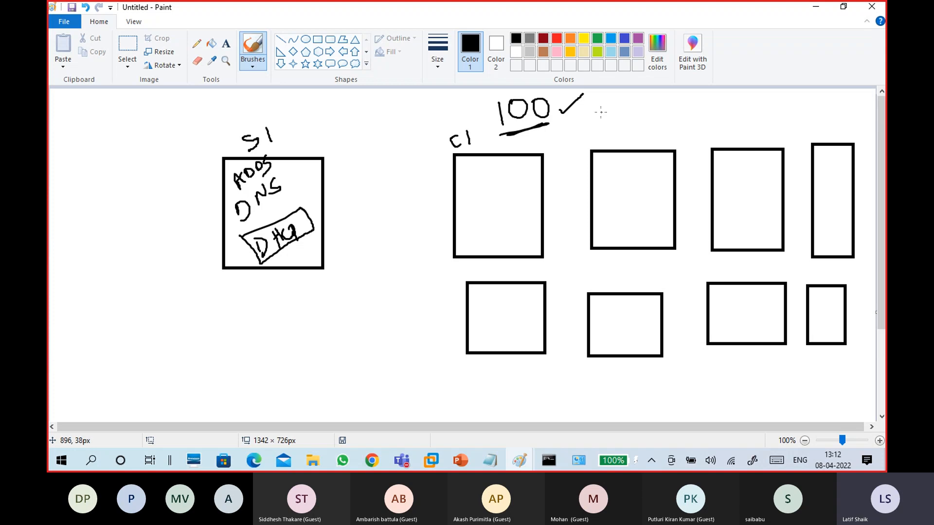
# Write a struck-through 150 with a tick beside it, then undo those marks
pyautogui.moveTo(598, 101)
pyautogui.mouseDown()
pyautogui.moveTo(600, 129)
pyautogui.moveTo(621, 111)
pyautogui.moveTo(621, 120)
pyautogui.moveTo(634, 97)
pyautogui.mouseUp()
pyautogui.moveTo(608, 139)
pyautogui.mouseDown()
pyautogui.moveTo(653, 116)
pyautogui.moveTo(652, 96)
pyautogui.moveTo(589, 118)
pyautogui.mouseUp()
pyautogui.moveTo(651, 109); pyautogui.dragTo(667, 88)
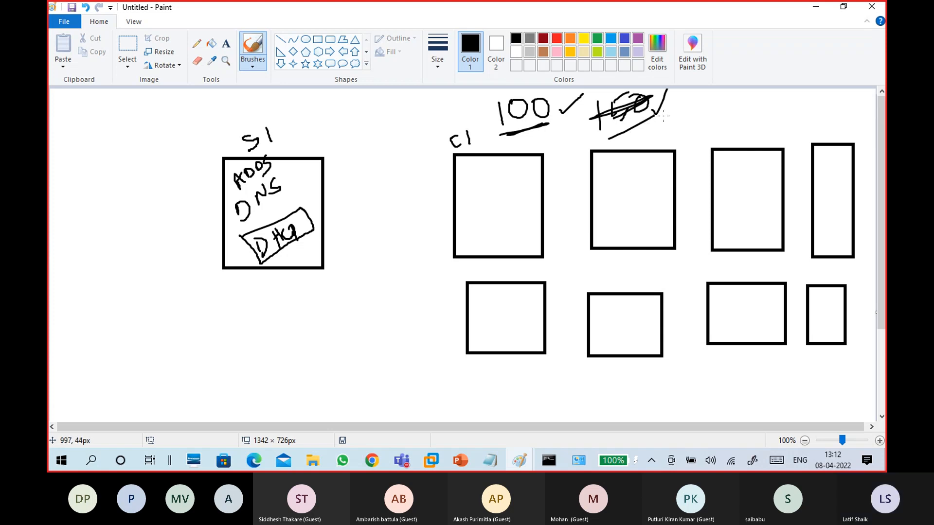
pyautogui.hotkey('ctrl', 'z')
pyautogui.hotkey('ctrl', 'z')
pyautogui.hotkey('ctrl', 'z')
pyautogui.hotkey('ctrl', 'z')
pyautogui.hotkey('ctrl', 'z')
pyautogui.hotkey('ctrl', 'z')
pyautogui.hotkey('ctrl', 'z')
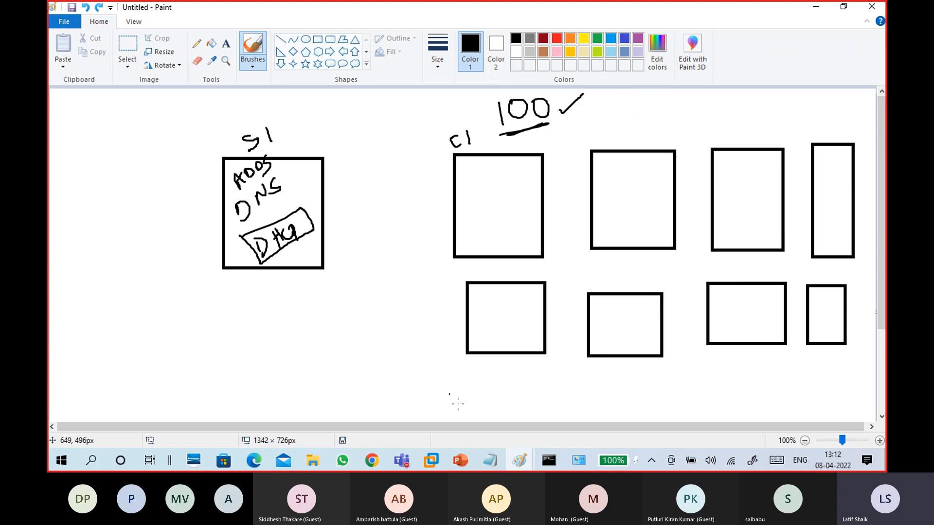
# Note 'wins1:' with 'ip address:172.16.0.254' in the Notepad scope notes
pyautogui.moveTo(490, 459)
pyautogui.click(531, 415)
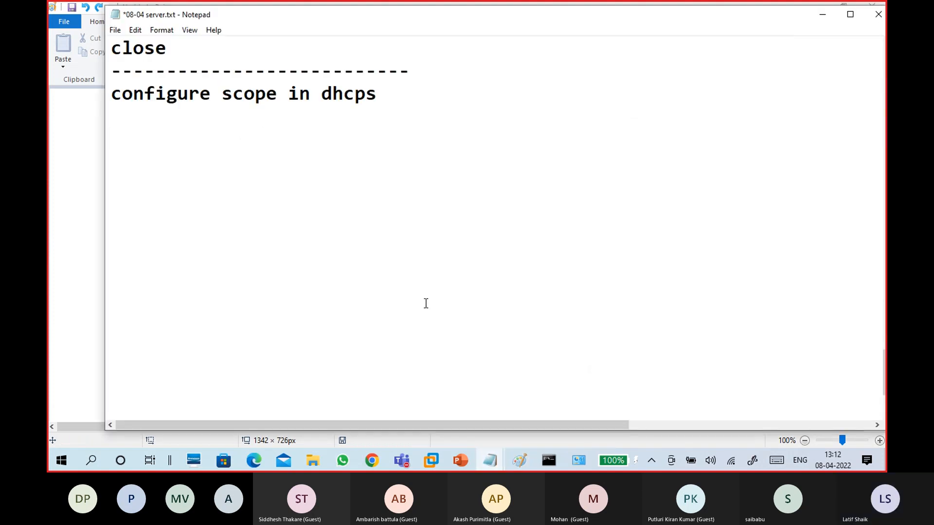
pyautogui.write('wins1')
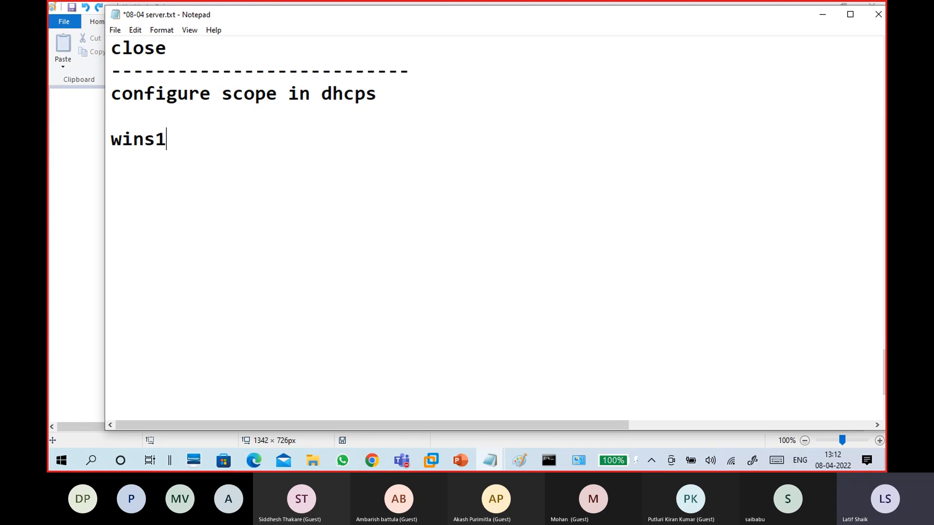
pyautogui.write(':')
pyautogui.press('Return')
pyautogui.write('ip address:172.16.0.254')
pyautogui.press('Return')
pyautogui.press('Return')
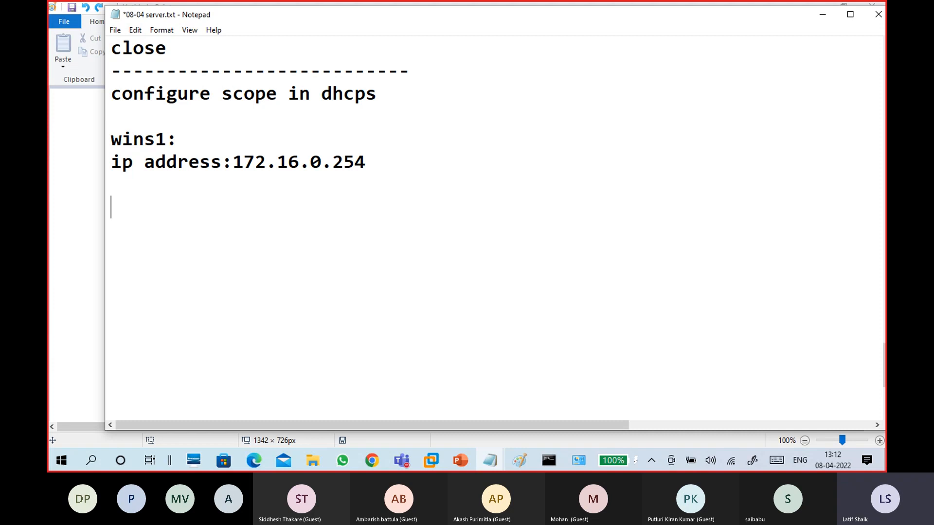
# Add the network 172.16.0.0 and the range 'start: 172.16.0.10 -172.16.0.110'
pyautogui.write('172.16.0.0')
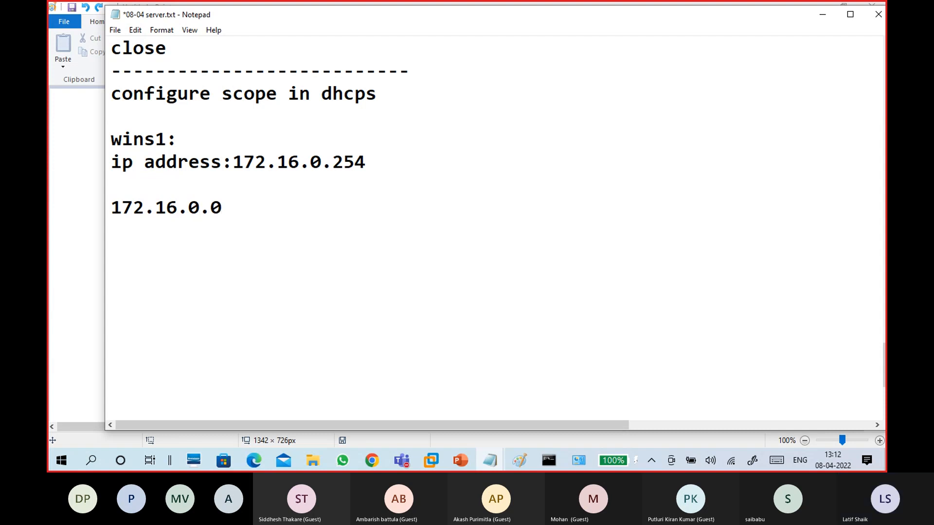
pyautogui.press('Return')
pyautogui.press('Return')
pyautogui.write('start')
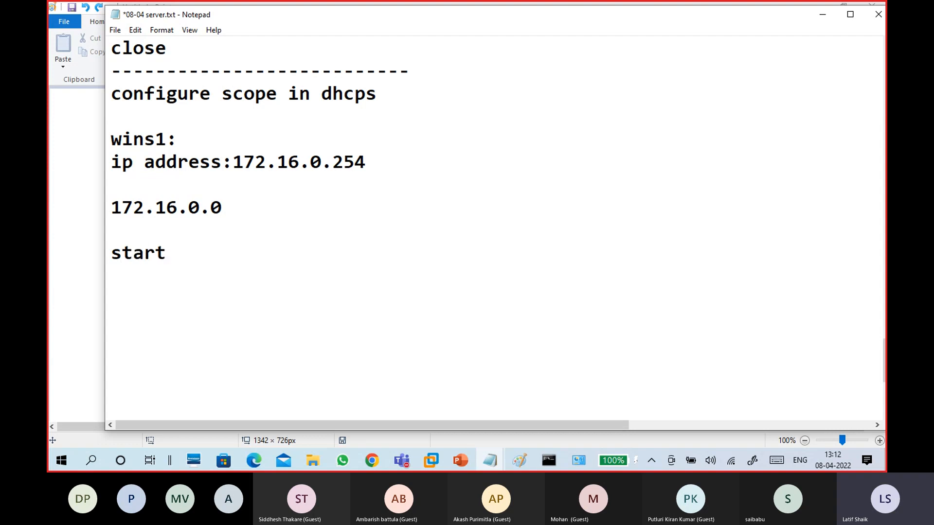
pyautogui.write(': 172')
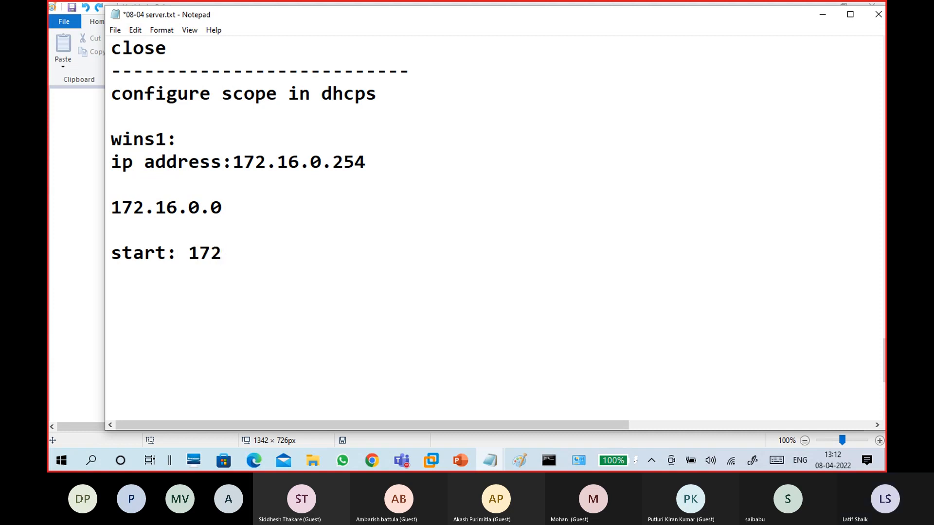
pyautogui.write('.16')
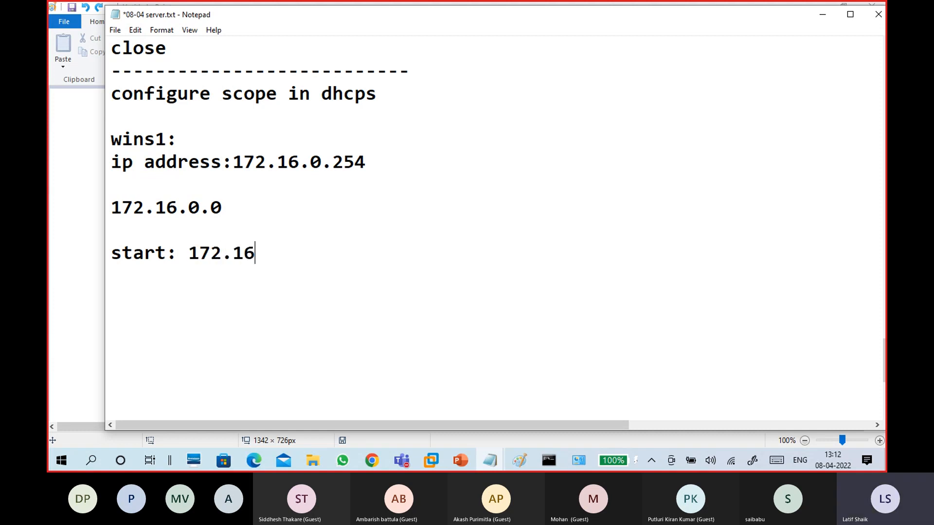
pyautogui.write('.0.10 -172.16')
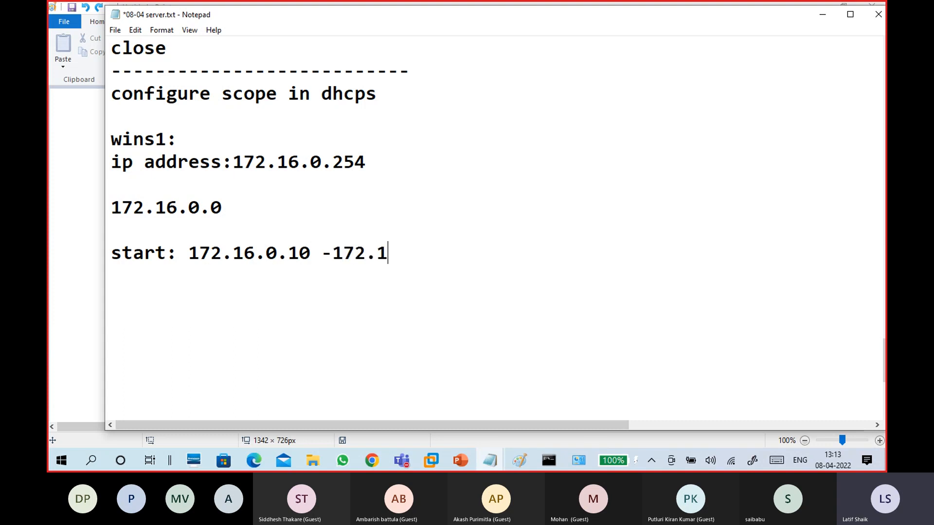
pyautogui.write('.0.110')
pyautogui.press('Return')
pyautogui.press('Return')
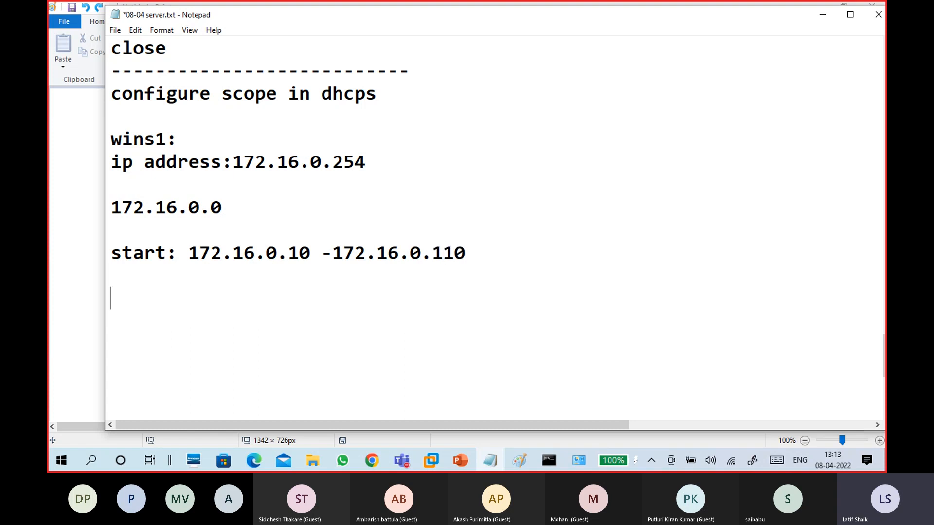
# Change the start address to 172.16.0.11 and relabel 'start' as 'Scope range'
pyautogui.click(310, 252)
pyautogui.press('BackSpace')
pyautogui.write('1')
pyautogui.moveTo(189, 252); pyautogui.dragTo(477, 256)
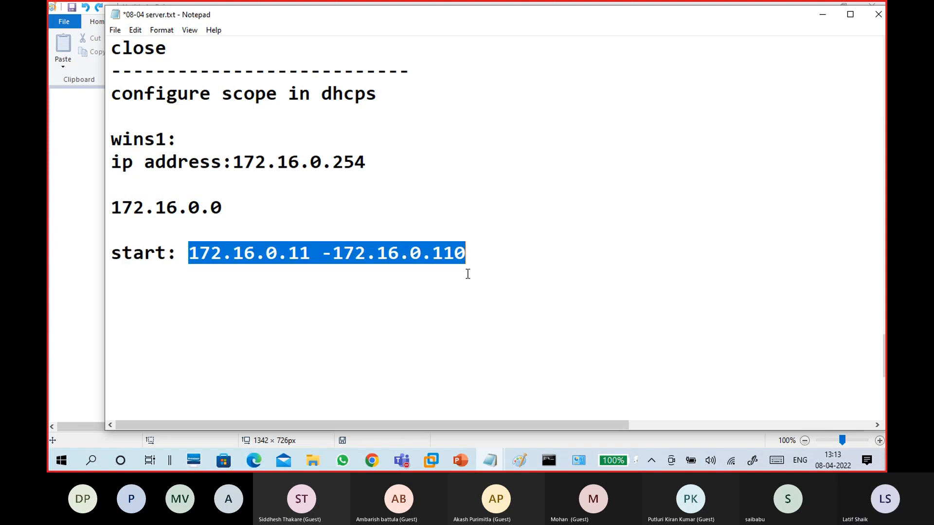
pyautogui.moveTo(473, 254); pyautogui.dragTo(190, 253)
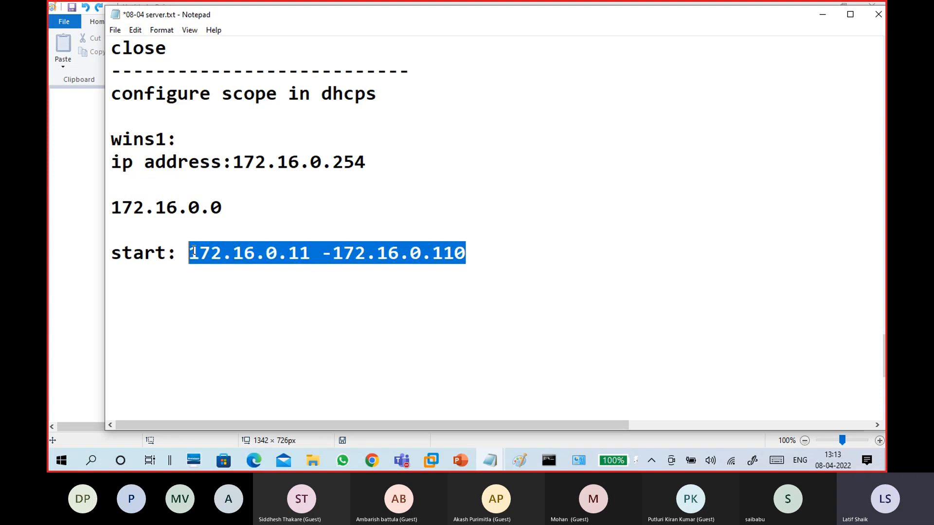
pyautogui.click(209, 302)
pyautogui.moveTo(186, 255); pyautogui.dragTo(327, 250)
pyautogui.click(331, 253)
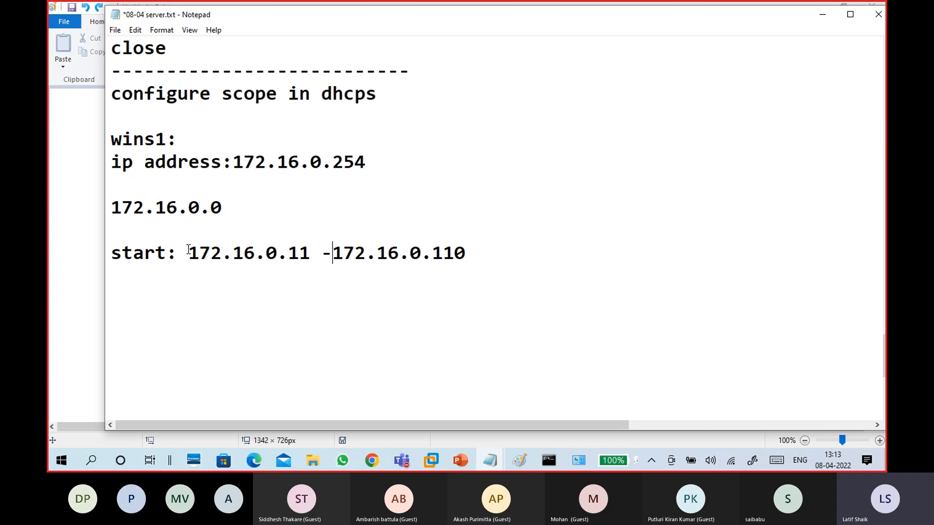
pyautogui.moveTo(156, 252); pyautogui.dragTo(112, 256)
pyautogui.press('BackSpace')
pyautogui.write('Scope ')
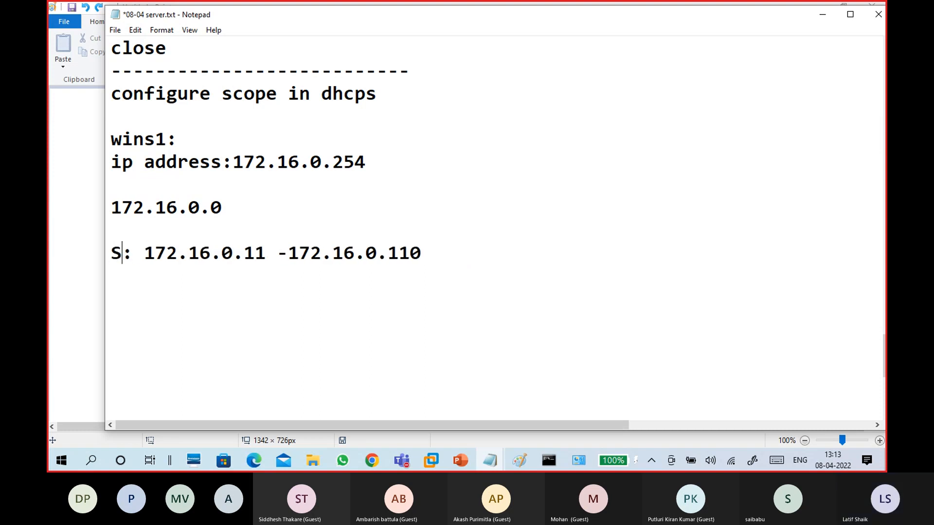
pyautogui.write('range')
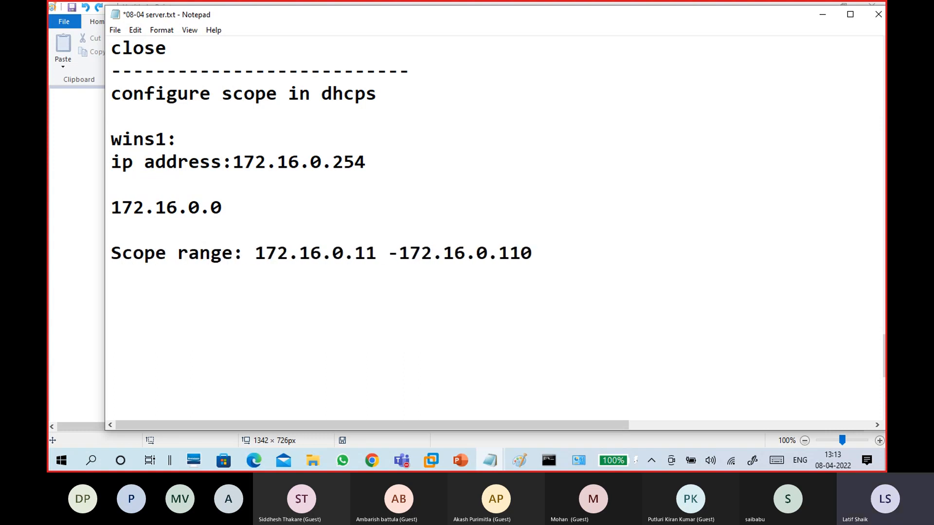
# Insert a 'Scope Name: CTS16' line above the range
pyautogui.press('Up')
pyautogui.press('Return')
pyautogui.write('Scope Nmae')
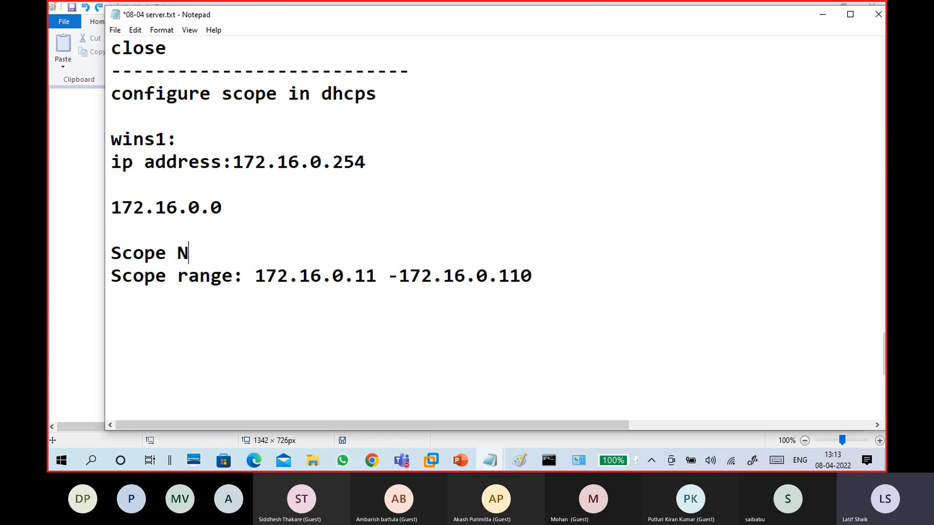
pyautogui.press('BackSpace')
pyautogui.press('BackSpace')
pyautogui.press('BackSpace')
pyautogui.write('ame')
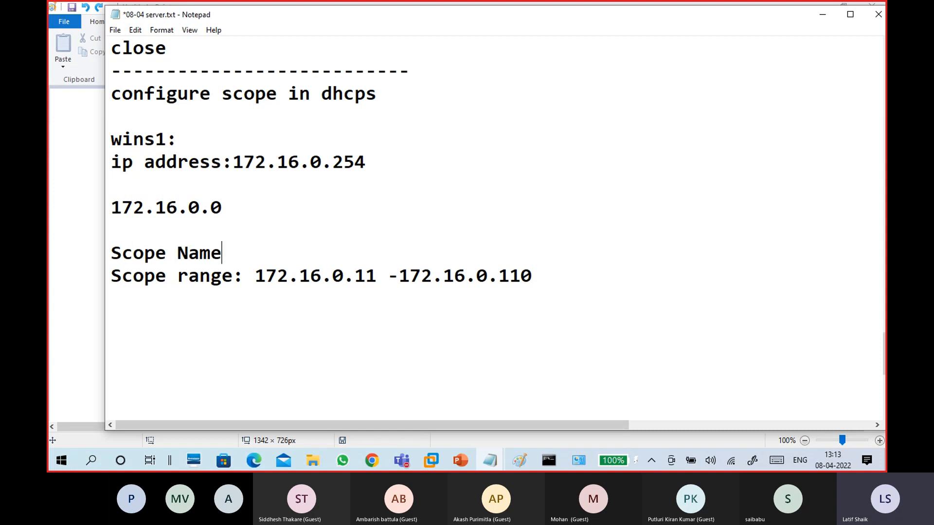
pyautogui.write(': Scope1')
pyautogui.press('BackSpace')
pyautogui.press('BackSpace')
pyautogui.press('BackSpace')
pyautogui.press('BackSpace')
pyautogui.press('BackSpace')
pyautogui.press('BackSpace')
pyautogui.write('CTS')
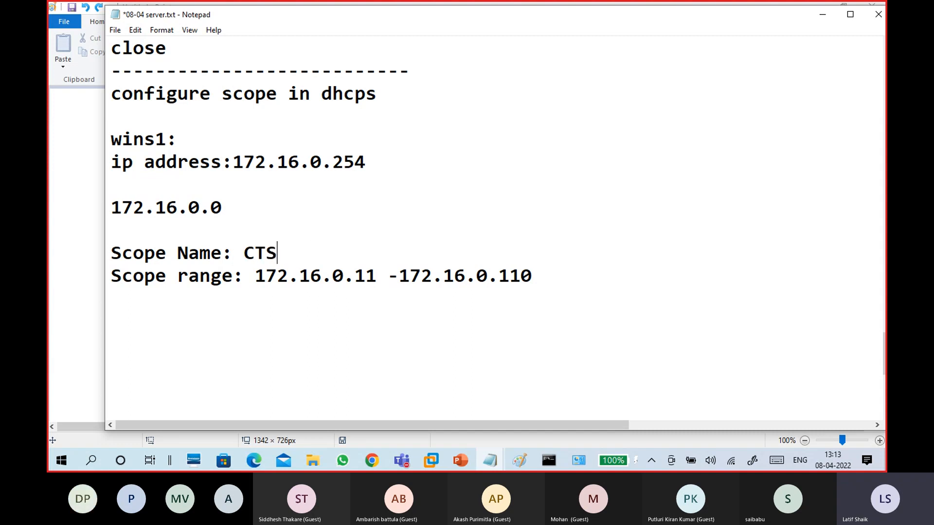
pyautogui.write('16')
# Capitalize it to 'Scope Range' and begin an 'Exclude:' line below
pyautogui.click(163, 297)
pyautogui.click(188, 276)
pyautogui.press('BackSpace')
pyautogui.write('R')
pyautogui.click(169, 323)
pyautogui.click(162, 298)
pyautogui.write('Excl')
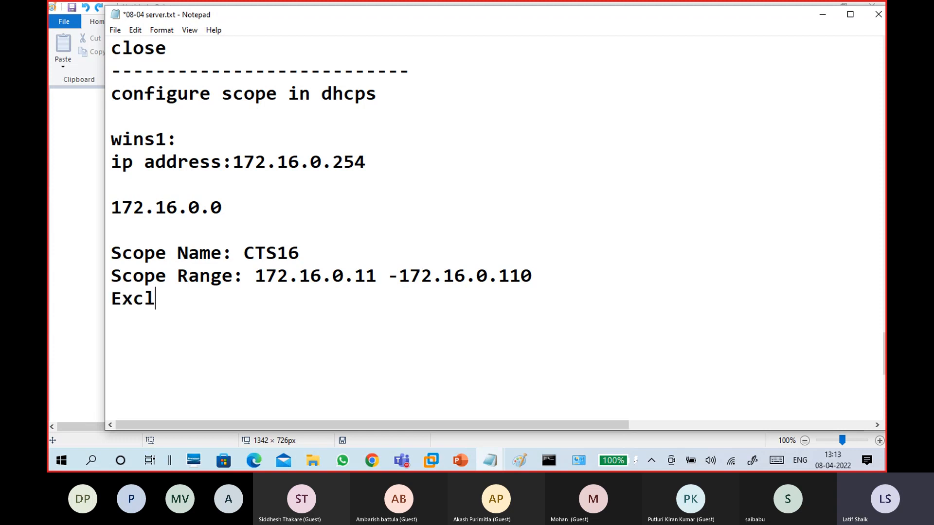
pyautogui.write('udee')
pyautogui.press('BackSpace')
pyautogui.write(':')
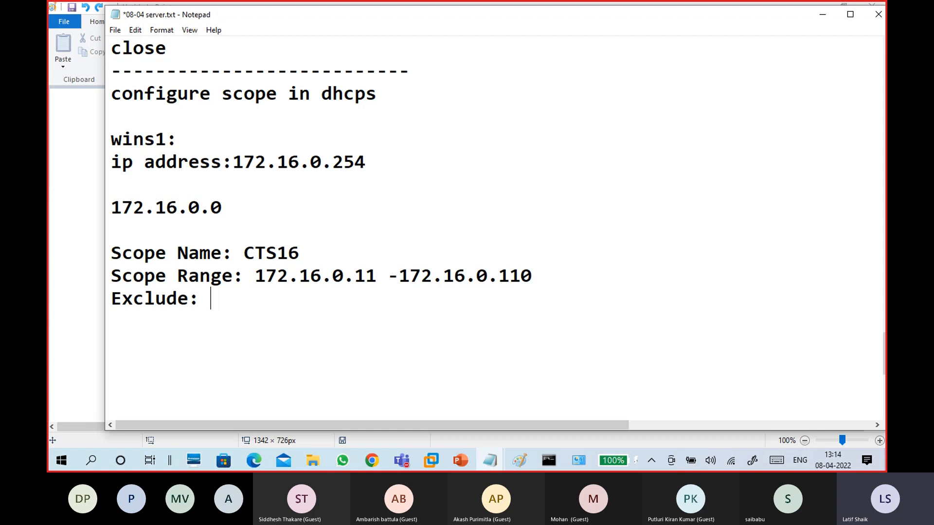
# Complete the Exclude line as 172.16.0.11-172.16.0.15, 172.16.0.50
pyautogui.write('172.16.0.11')
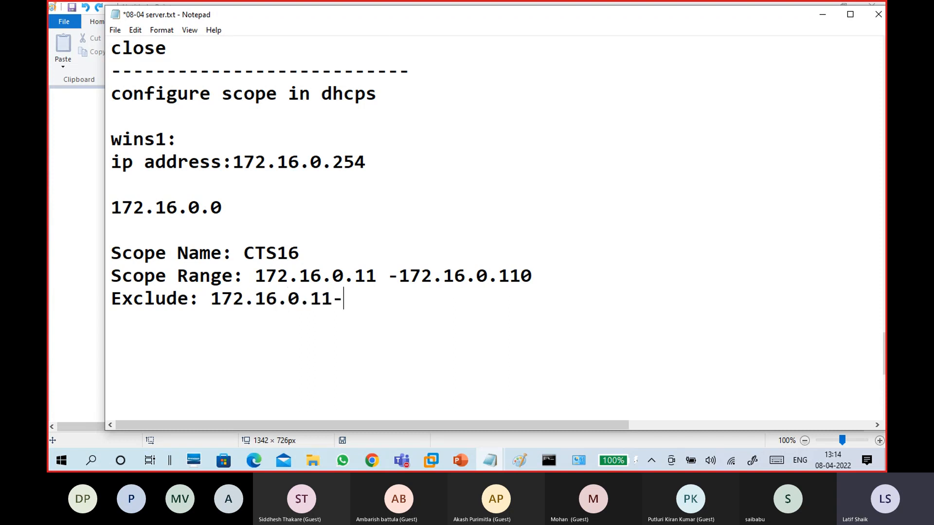
pyautogui.write('-172.16.0.1')
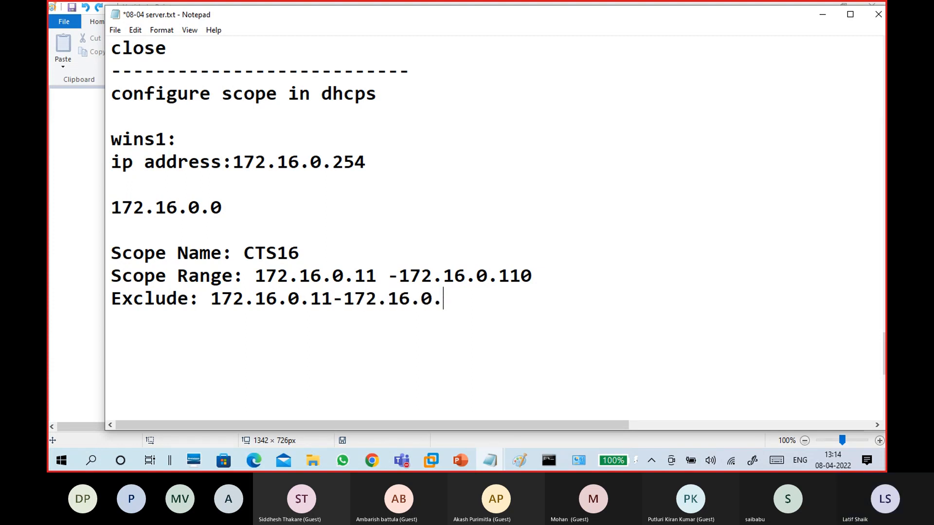
pyautogui.write('5')
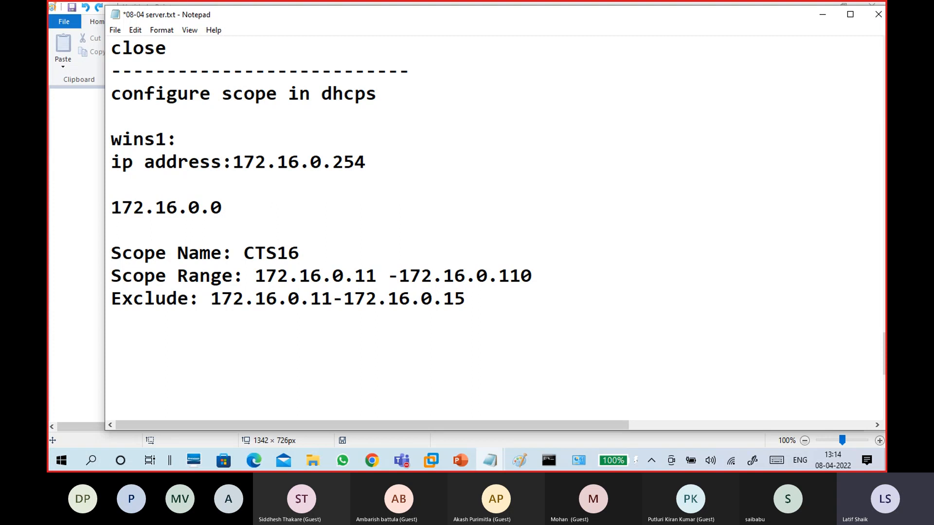
pyautogui.write(', 172.16')
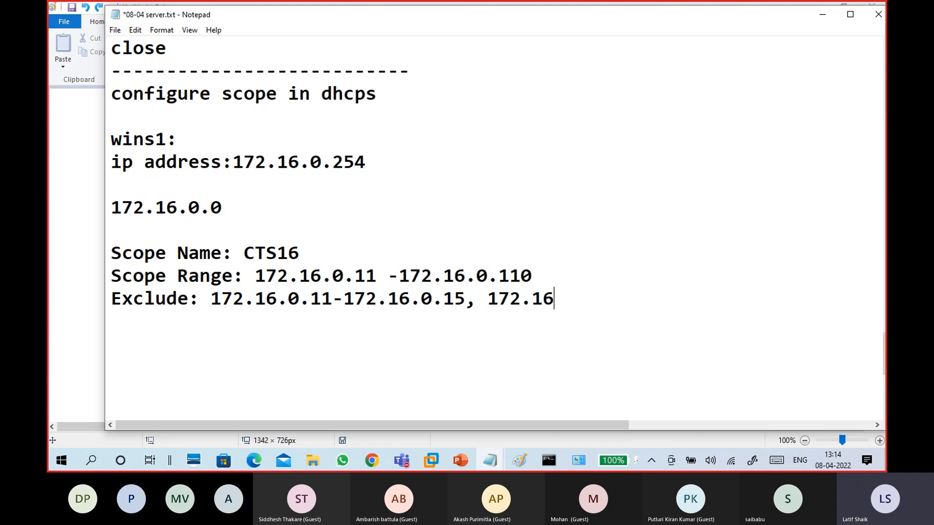
pyautogui.write('.0.50.50')
# Highlight the excluded range and single address, then add new lines below the Exclude line
pyautogui.moveTo(617, 298); pyautogui.dragTo(486, 298)
pyautogui.click(482, 328)
pyautogui.moveTo(611, 299); pyautogui.dragTo(93, 276)
pyautogui.click(190, 339)
pyautogui.moveTo(211, 298); pyautogui.dragTo(468, 301)
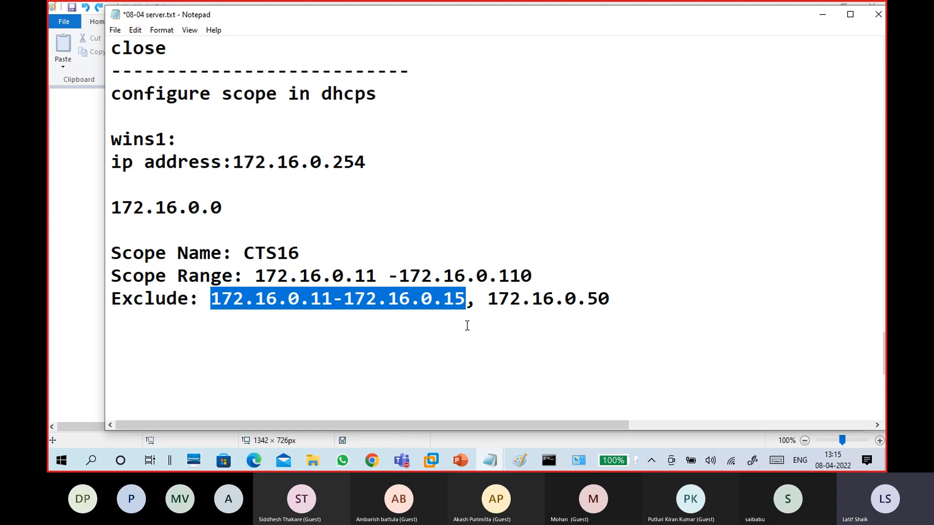
pyautogui.moveTo(484, 304); pyautogui.dragTo(617, 287)
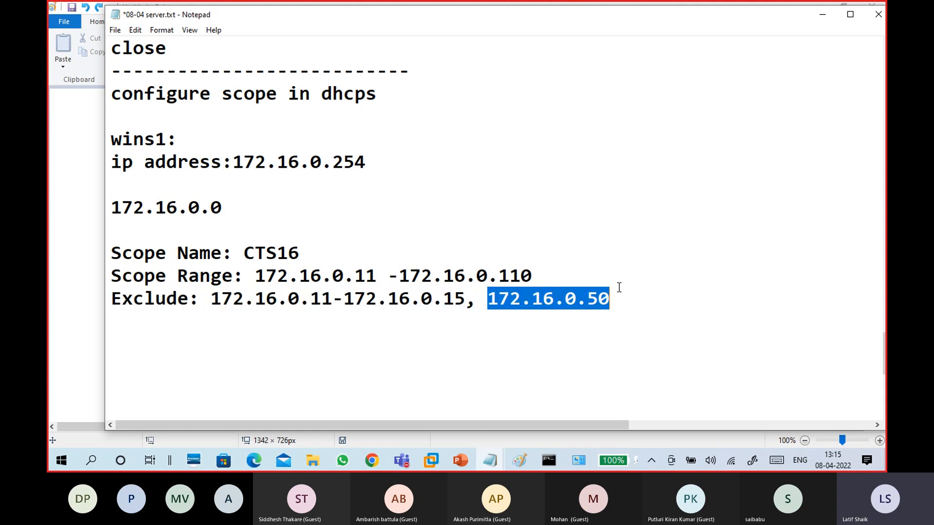
pyautogui.click(621, 294)
pyautogui.press('Return')
pyautogui.press('Return')
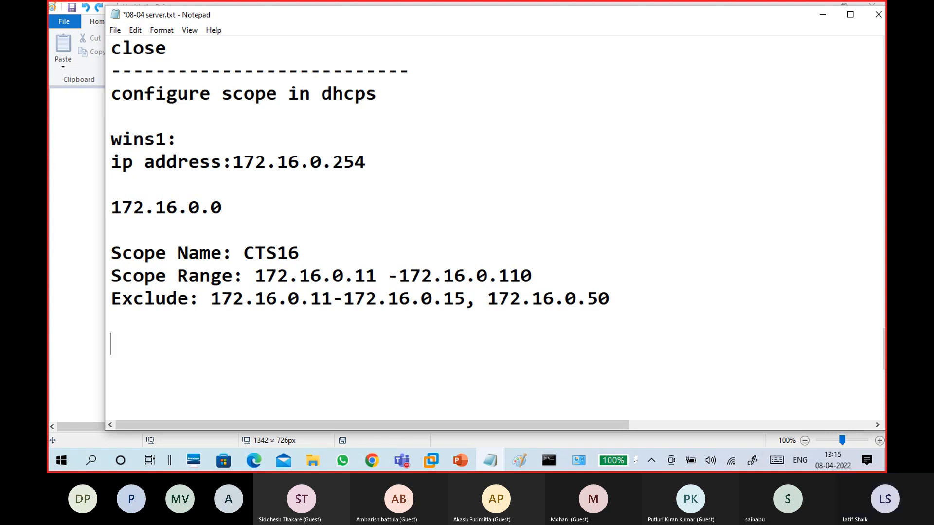
pyautogui.click(608, 325)
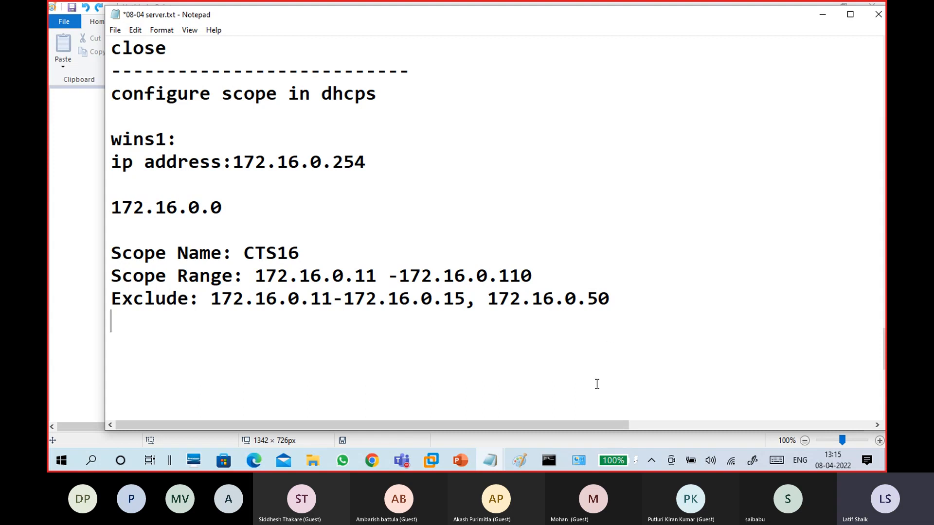
pyautogui.click(437, 458)
# Launch the DHCP console from Server Manager Tools on WINS1 and maximize it
pyautogui.click(420, 381)
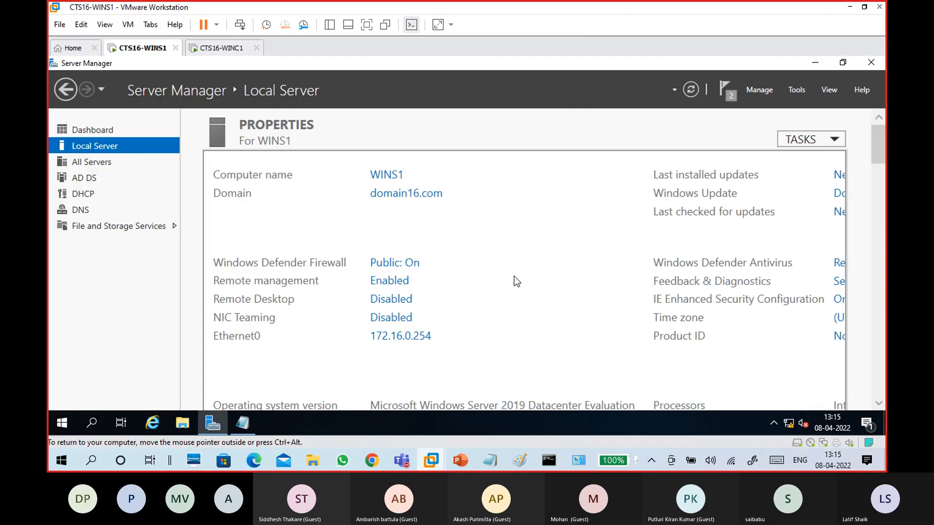
pyautogui.click(793, 91)
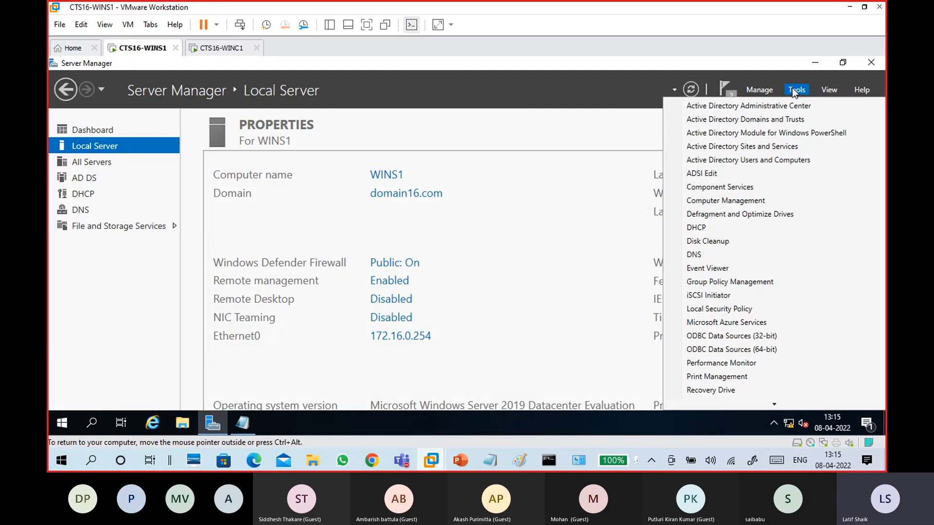
pyautogui.click(712, 229)
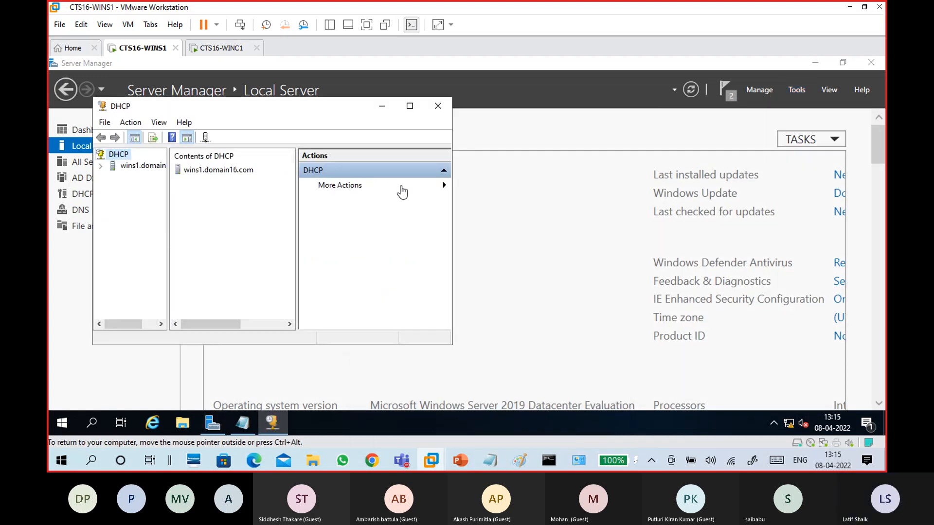
pyautogui.click(411, 107)
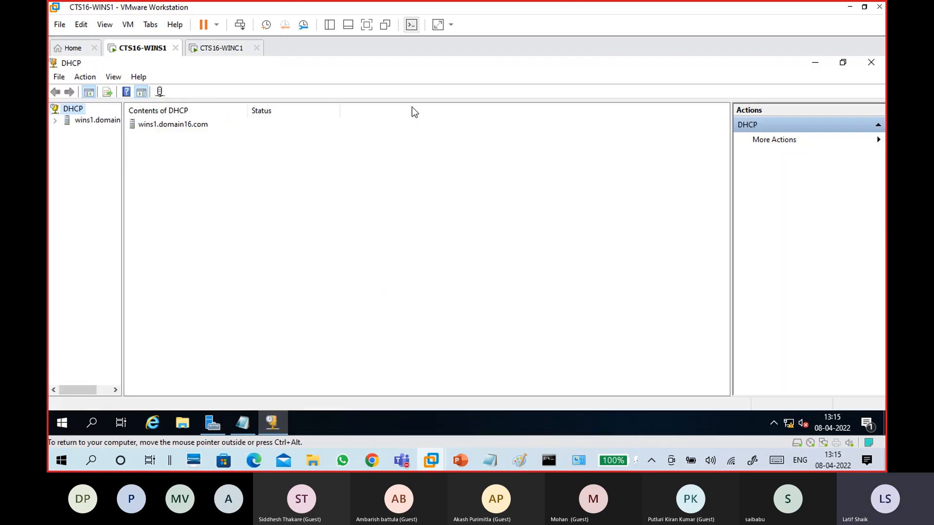
# Expand wins1.domain16.com and start a New Scope from the IPv4 node
pyautogui.doubleClick(83, 121)
pyautogui.moveTo(122, 168); pyautogui.dragTo(254, 178)
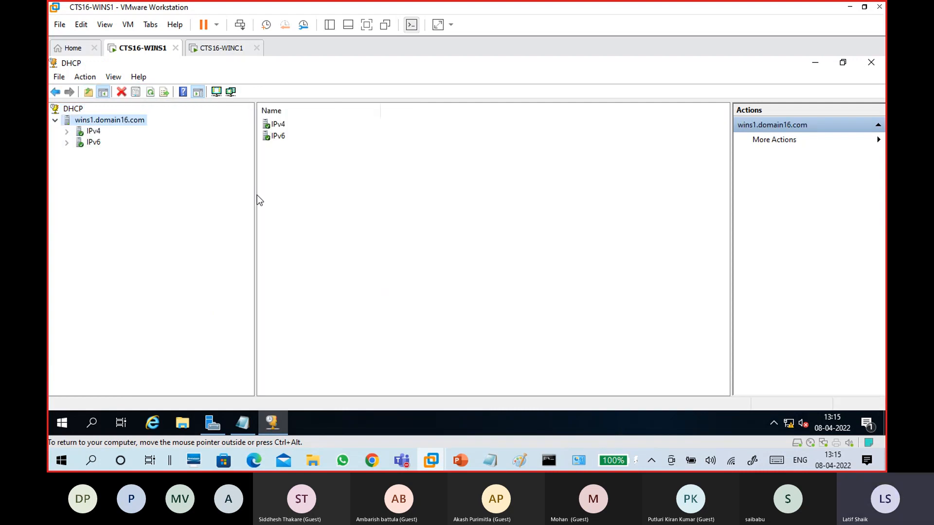
pyautogui.moveTo(255, 197); pyautogui.dragTo(182, 187)
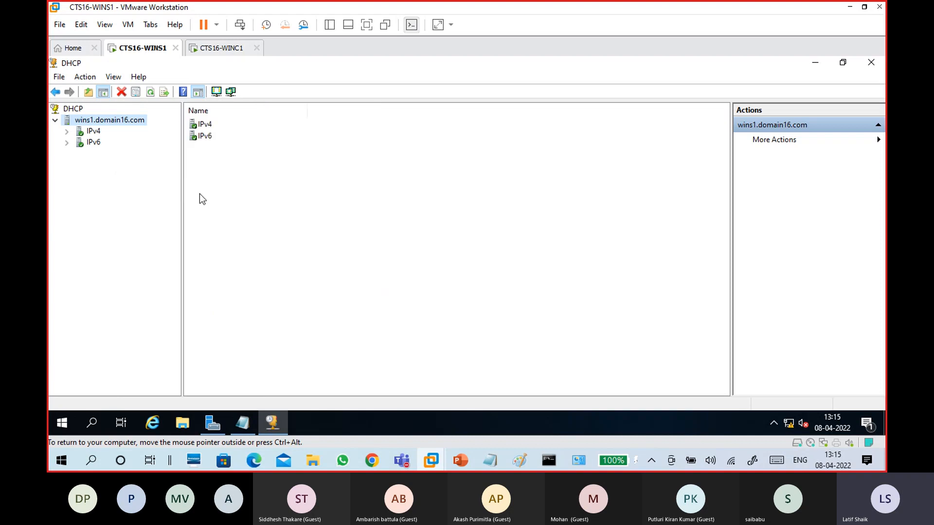
pyautogui.doubleClick(93, 132)
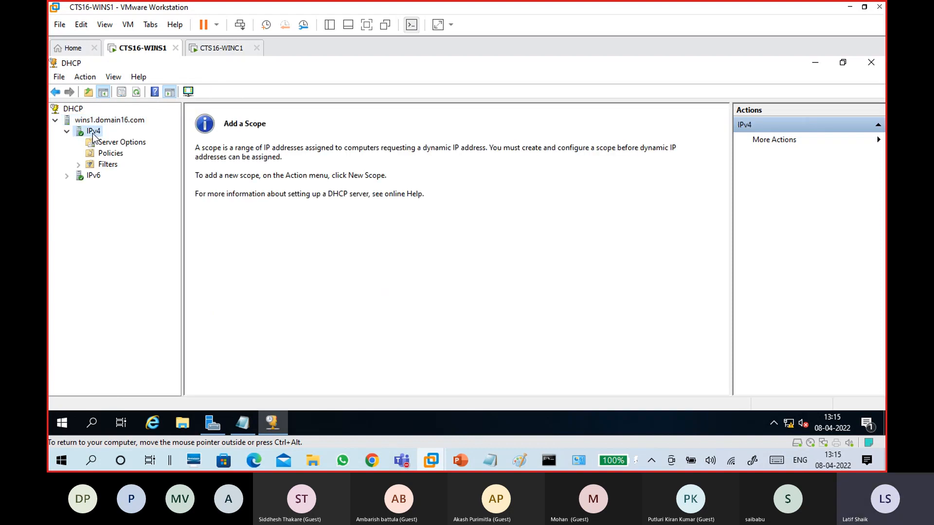
pyautogui.press('Up')
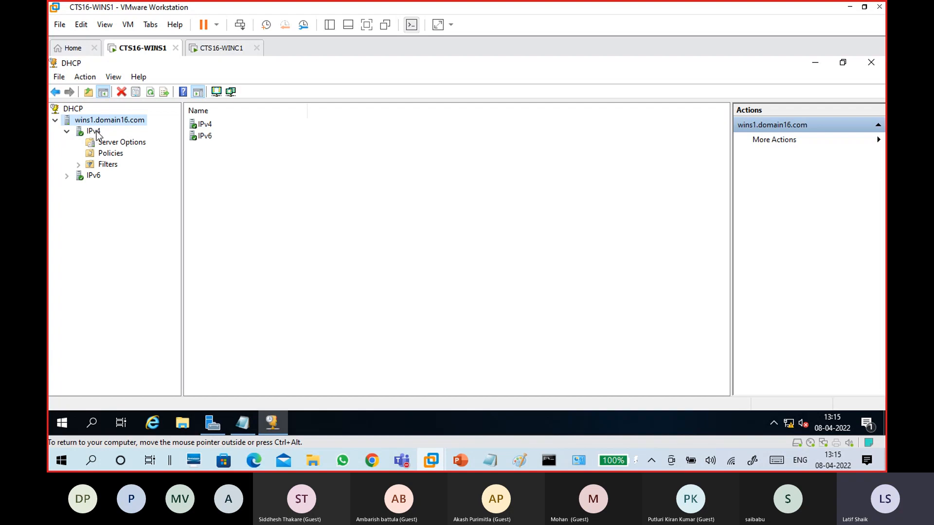
pyautogui.click(93, 131)
pyautogui.rightClick(96, 135)
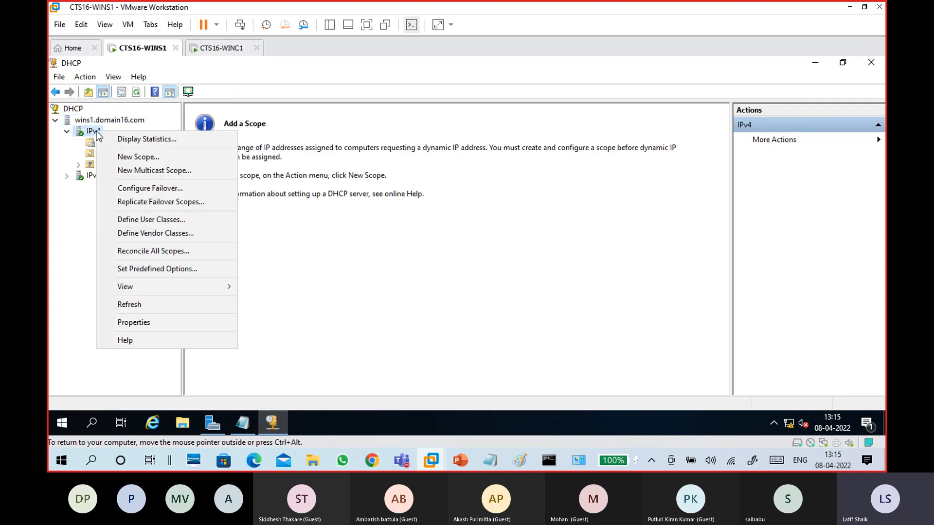
pyautogui.click(135, 158)
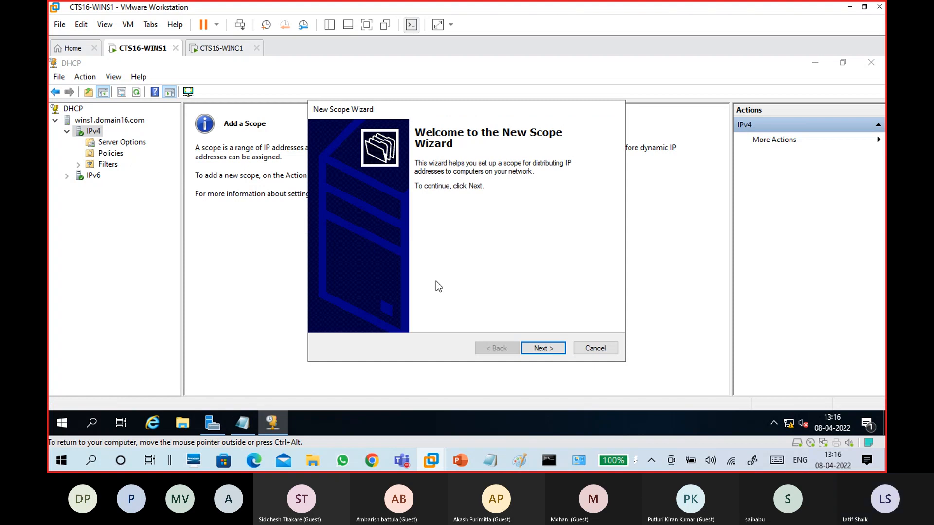
# Name the scope cts16, replacing the initially typed scope1
pyautogui.click(542, 349)
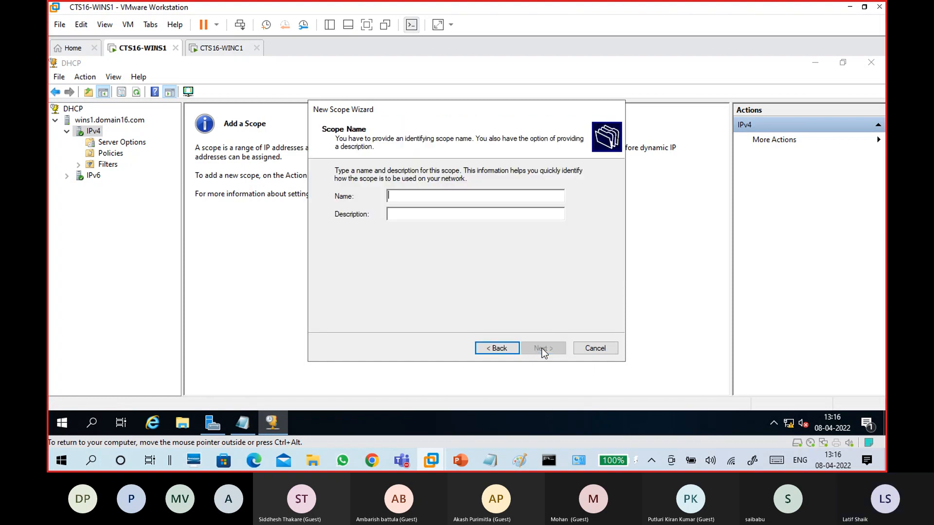
pyautogui.write('sc')
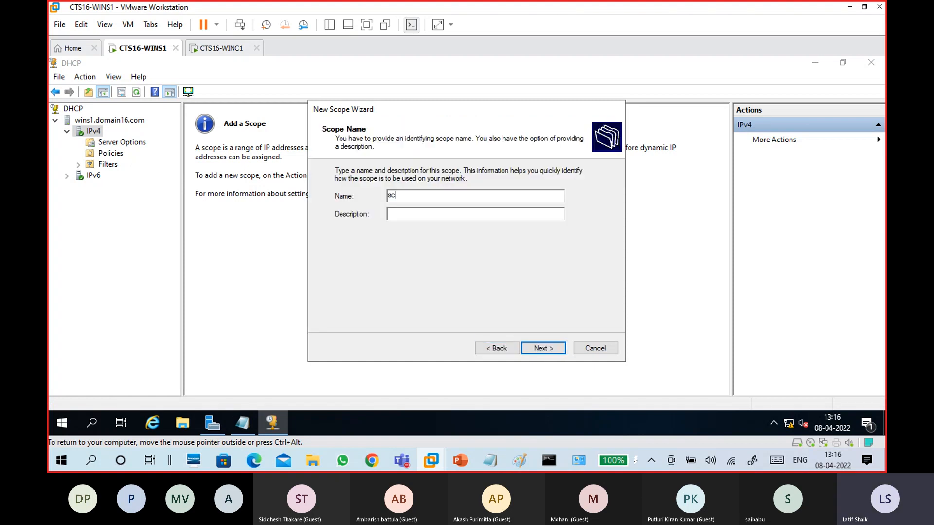
pyautogui.write('ope1')
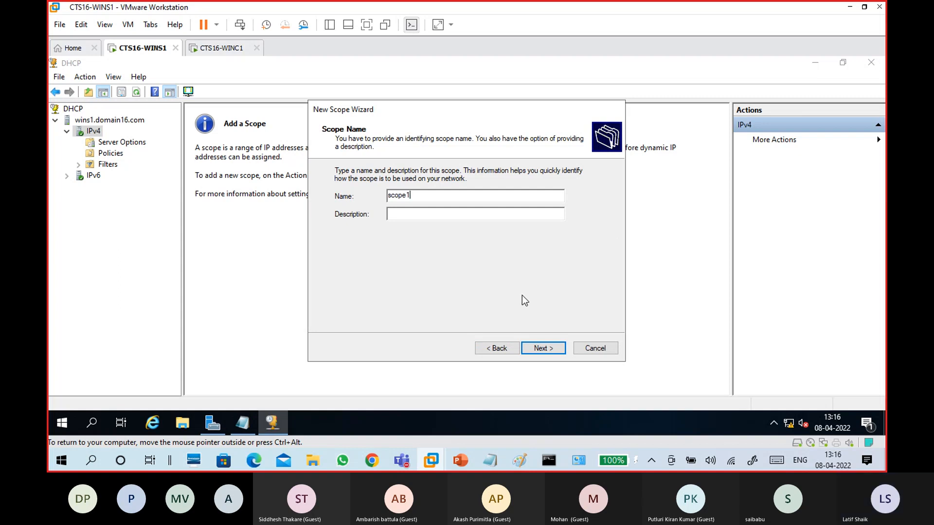
pyautogui.moveTo(421, 195); pyautogui.dragTo(308, 189)
pyautogui.write('cts16')
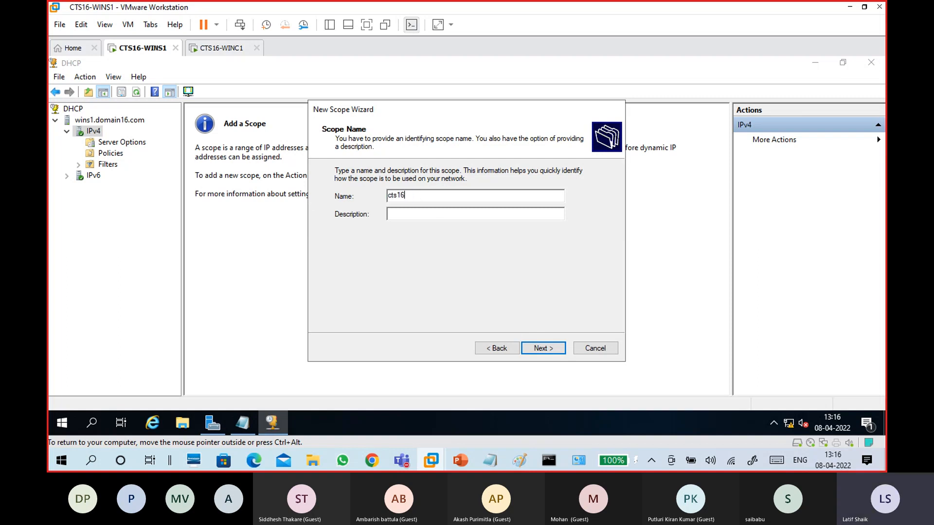
pyautogui.press('Return')
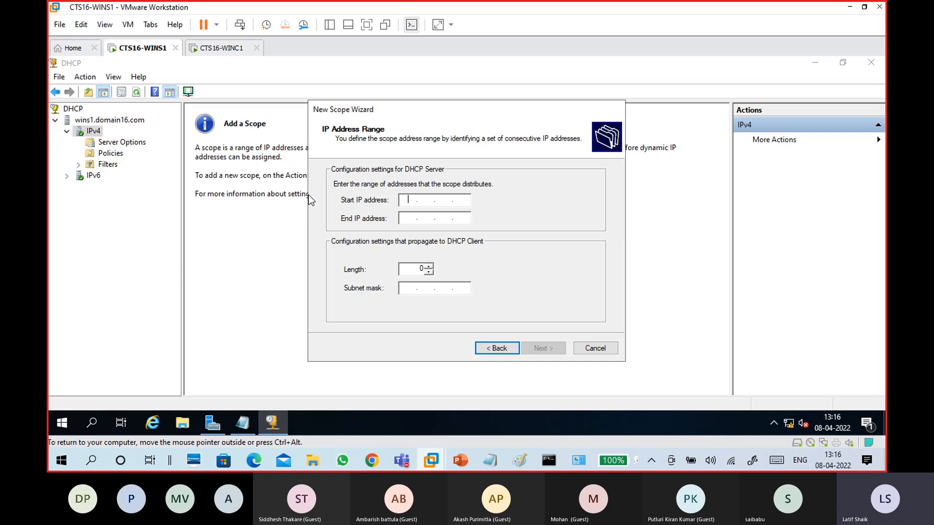
# Enter the range 172.16.0.11 to 172.16.0.110 and accept the 255.255.0.0 mask
pyautogui.write('172160.11')
pyautogui.press('Tab')
pyautogui.write('172 . 16 . 0 . 110')
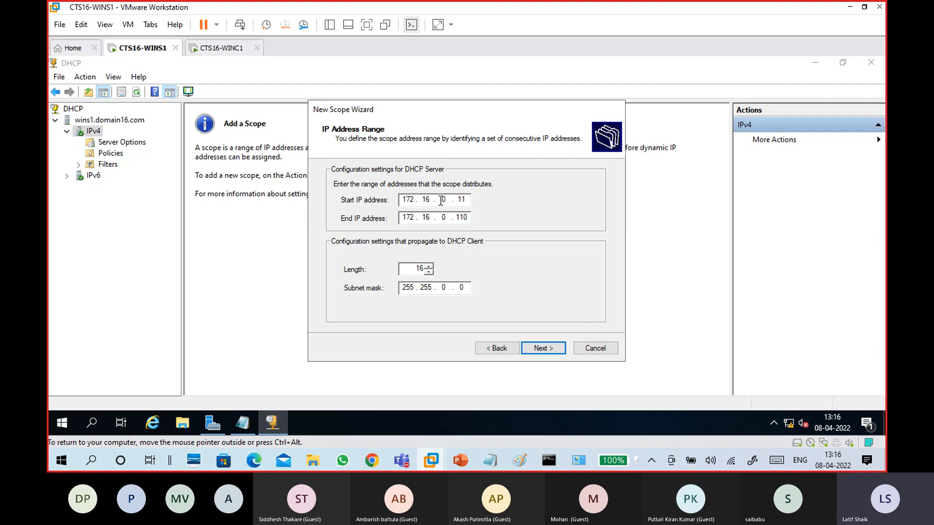
pyautogui.hotkey('shift', 'Tab')
pyautogui.click(443, 287)
pyautogui.click(542, 348)
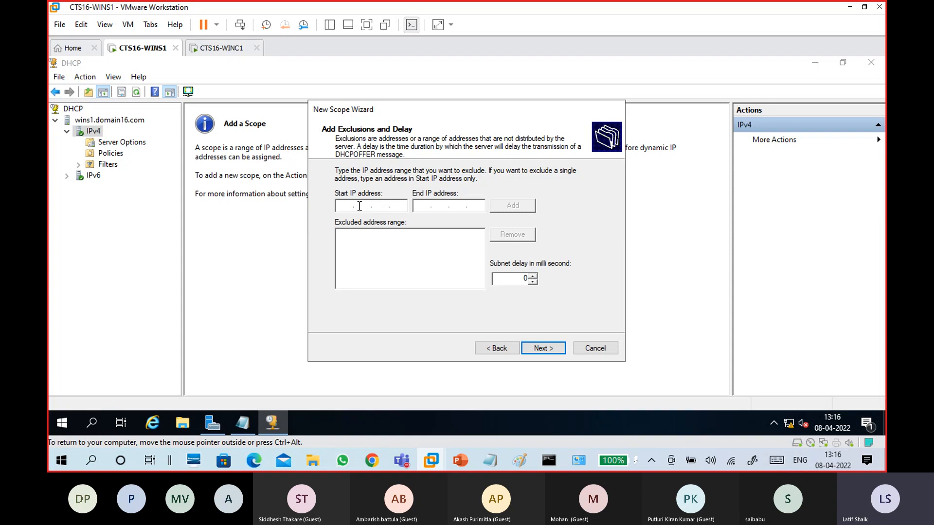
# Exclude the range 172.16.0.11–172.16.0.15 and the single address 172.16.0.50
pyautogui.write('172 . 16 . 0 . 11')
pyautogui.press('Tab')
pyautogui.write('172 . 16 . 0 . 15')
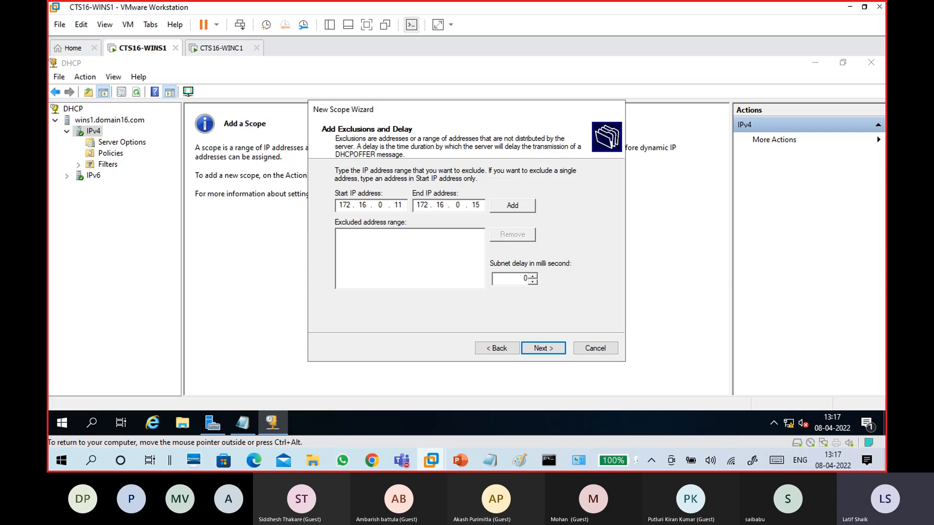
pyautogui.click(512, 206)
pyautogui.click(362, 205)
pyautogui.write('172 . 16 . ')
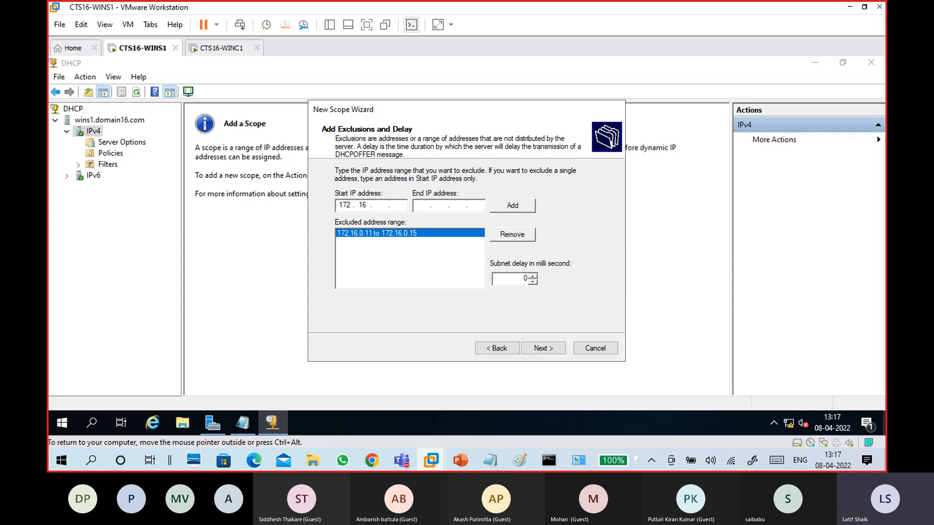
pyautogui.write('0 . ')
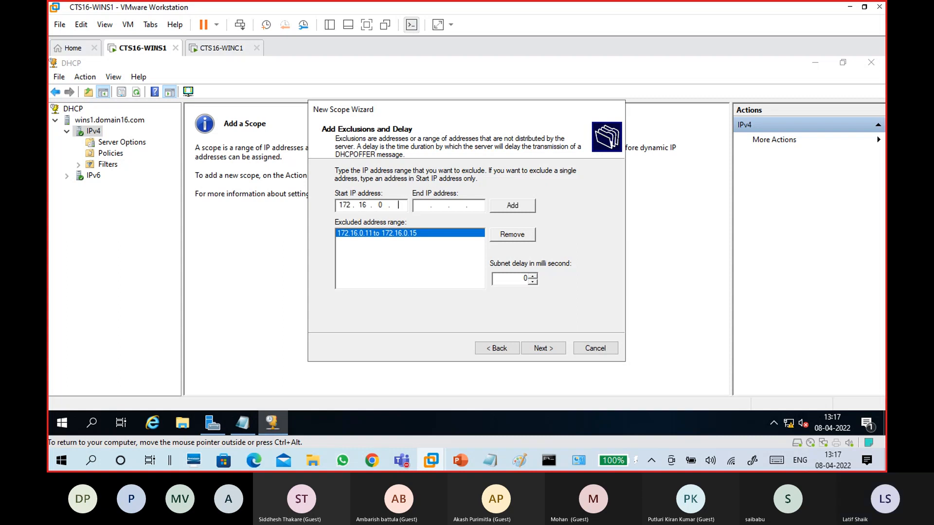
pyautogui.write('50')
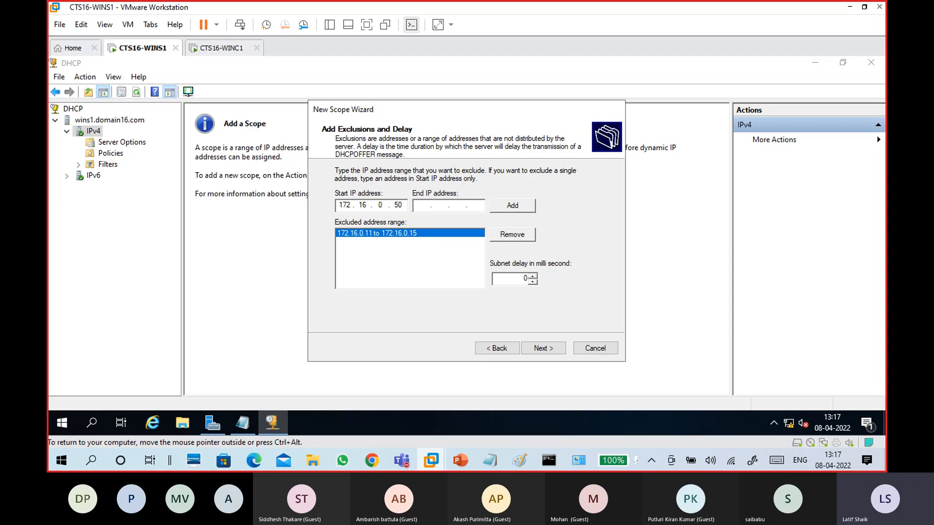
pyautogui.click(517, 205)
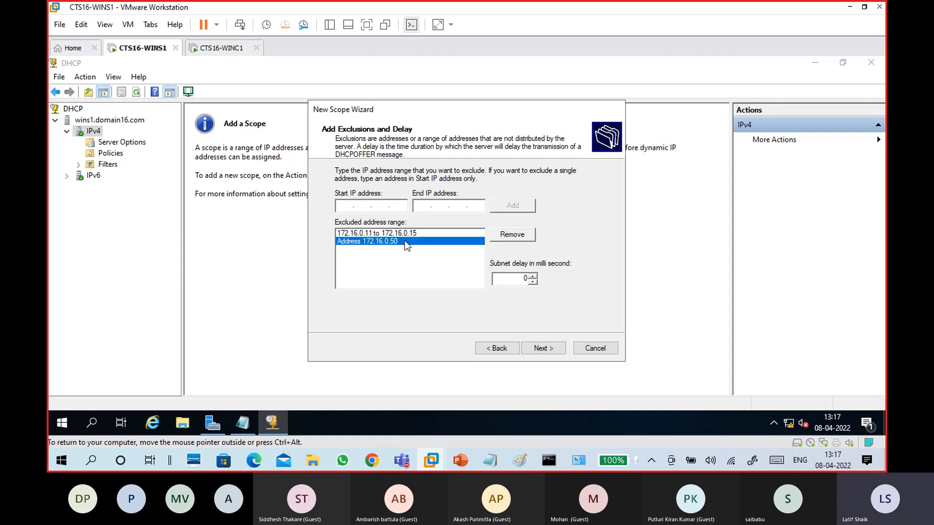
pyautogui.click(542, 348)
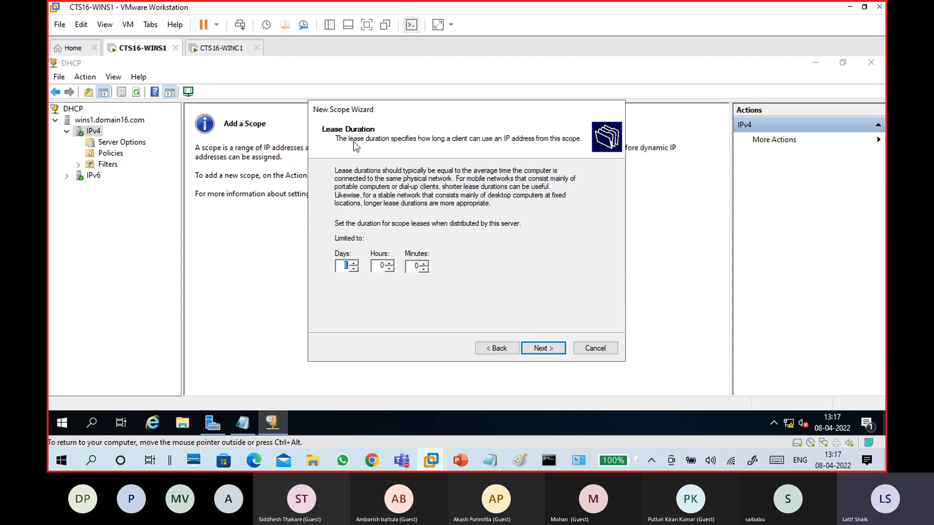
# Set the lease duration to 0 days and 8 minutes
pyautogui.press('Right')
pyautogui.press('BackSpace')
pyautogui.write('0')
pyautogui.doubleClick(416, 266)
pyautogui.write('8')
pyautogui.click(554, 346)
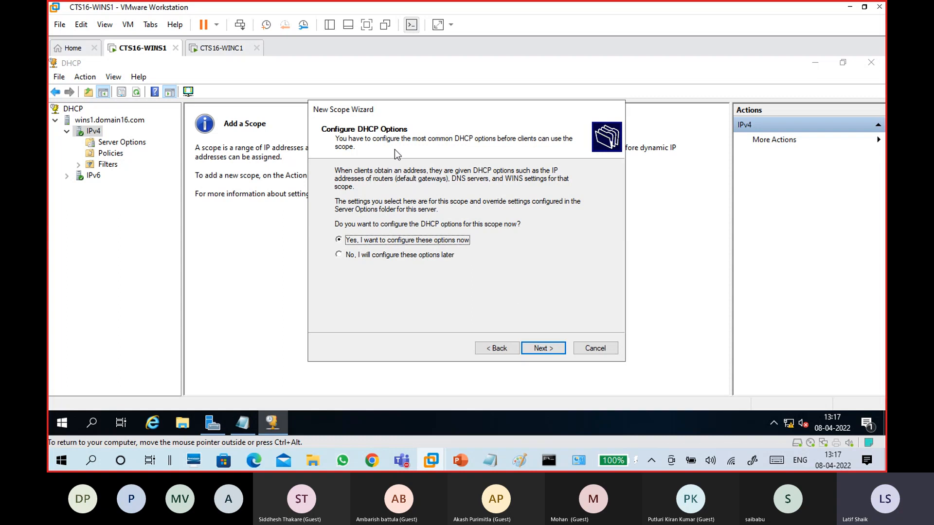
# Add 172.16.0.1 as the router, then remove it from the router list
pyautogui.click(545, 348)
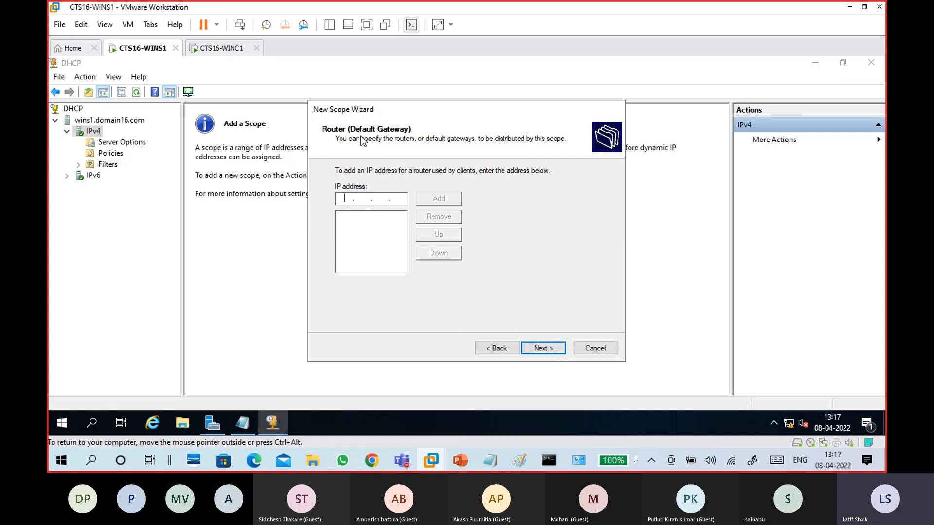
pyautogui.click(366, 200)
pyautogui.click(382, 200)
pyautogui.click(394, 199)
pyautogui.click(345, 199)
pyautogui.write('172.16.0.1')
pyautogui.click(424, 200)
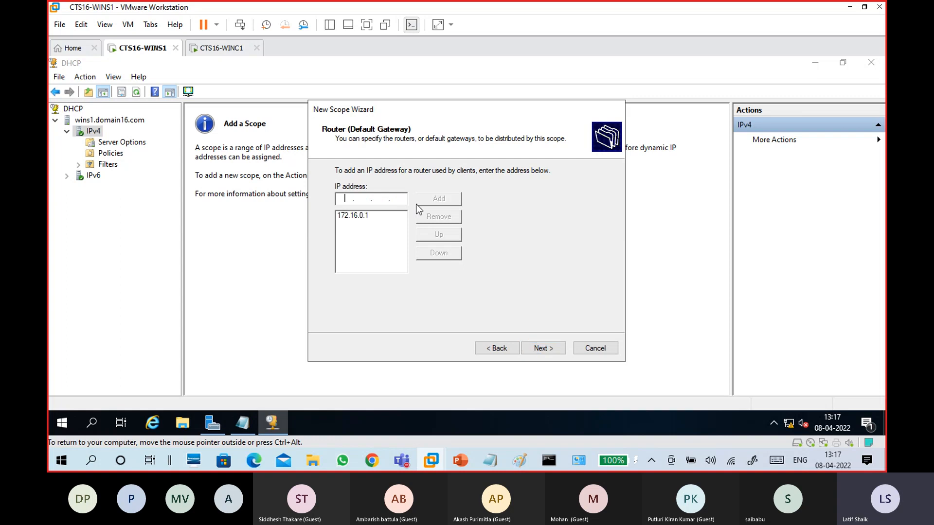
pyautogui.click(354, 217)
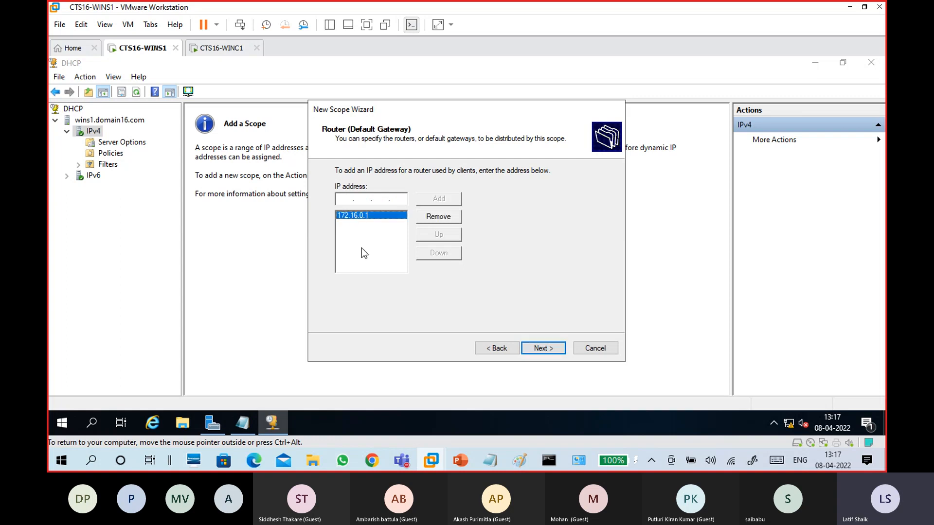
pyautogui.click(440, 218)
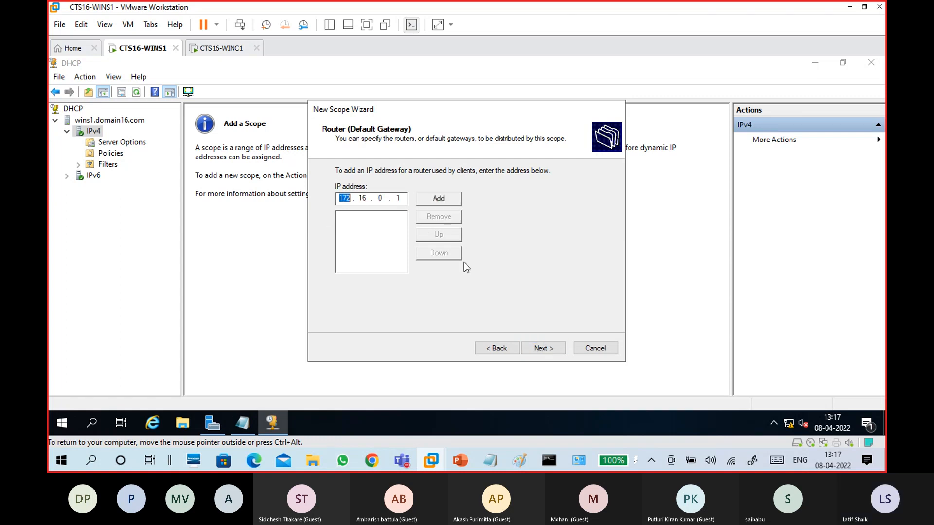
# Add 8.8.8.8 as a DNS server after 172.16.0.254, accepting the validation warning
pyautogui.click(544, 350)
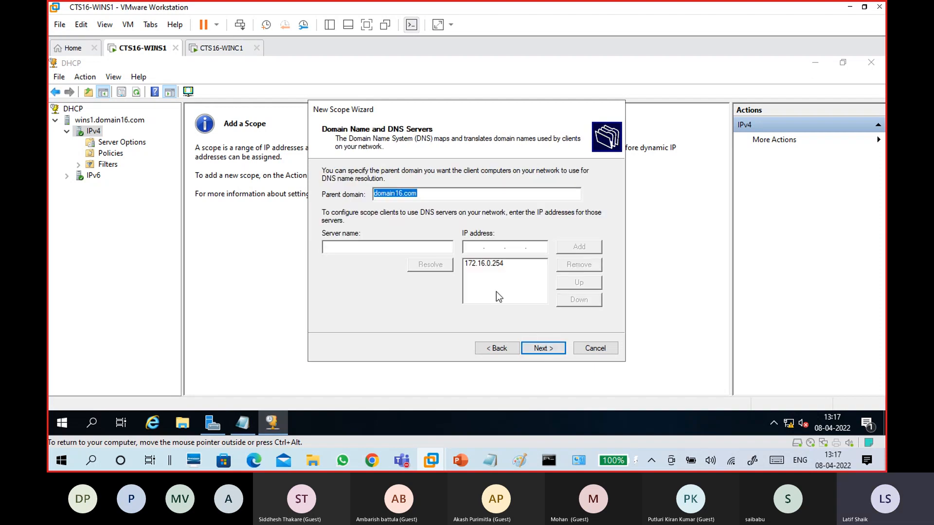
pyautogui.click(498, 266)
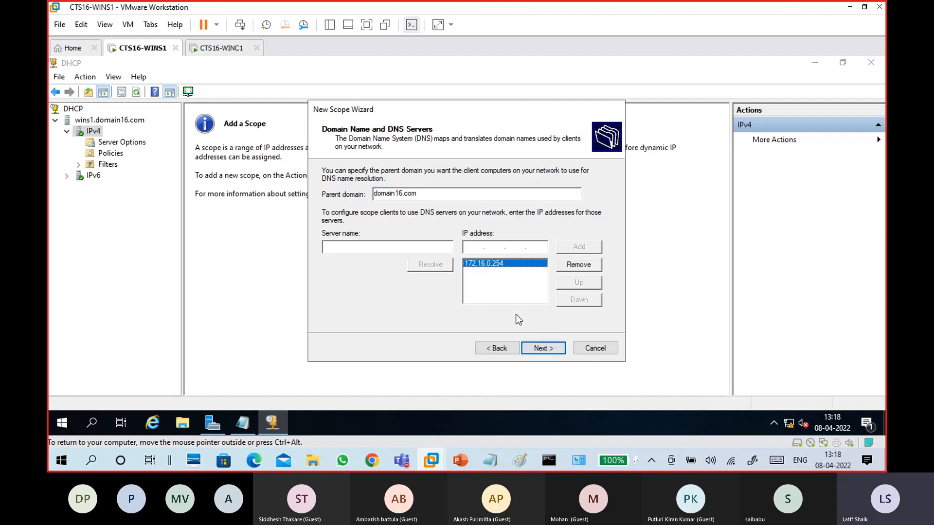
pyautogui.click(475, 249)
pyautogui.write('8.8.8.8')
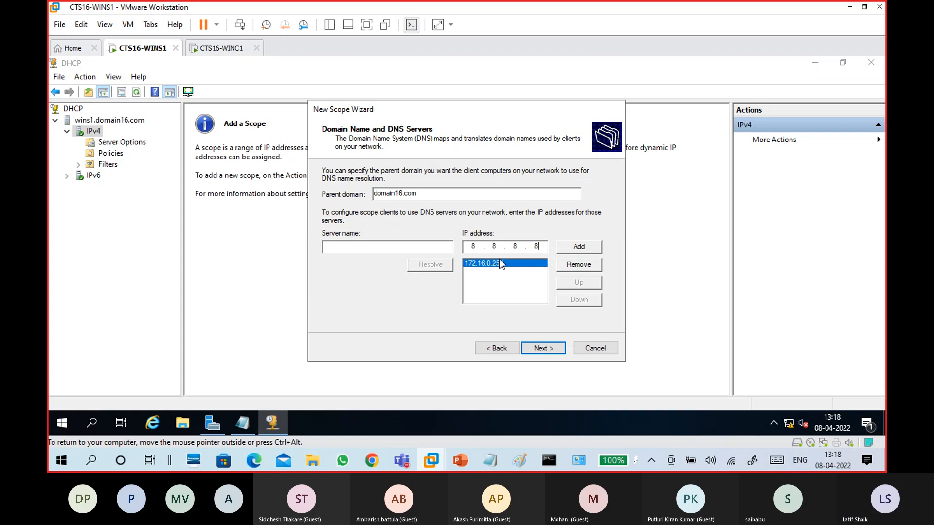
pyautogui.click(563, 248)
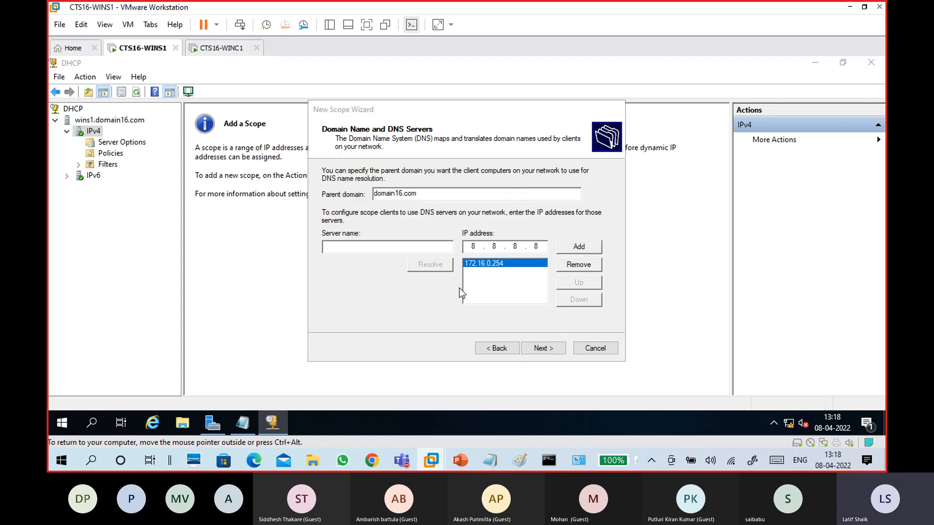
pyautogui.click(501, 288)
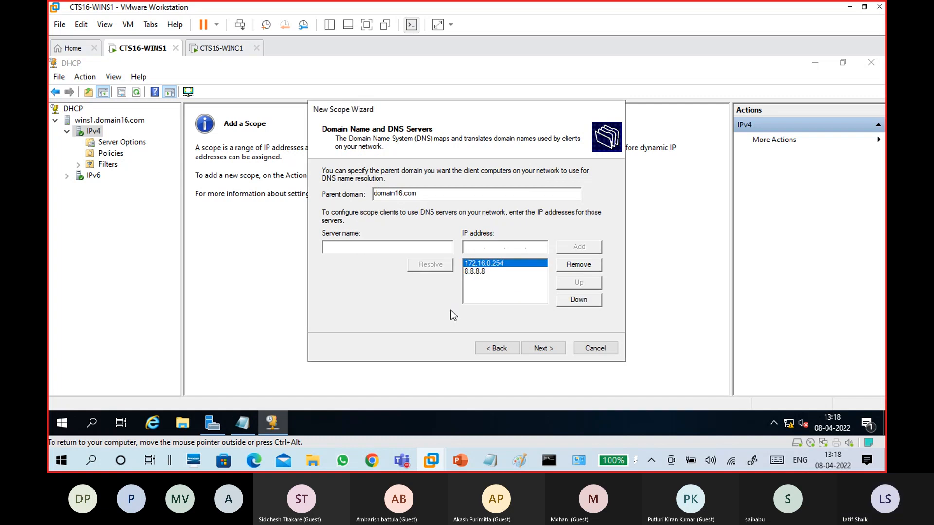
pyautogui.click(477, 274)
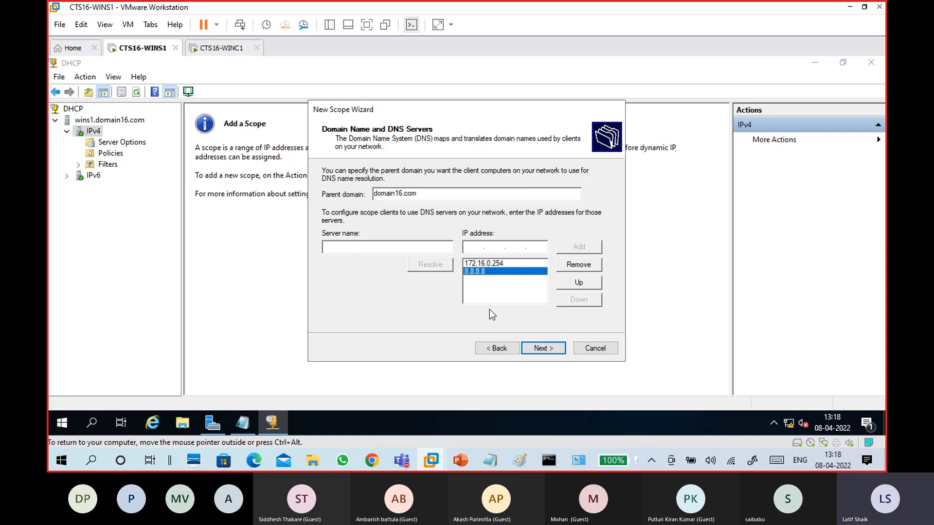
# Leave WINS servers empty and keep the scope set to activate
pyautogui.click(548, 349)
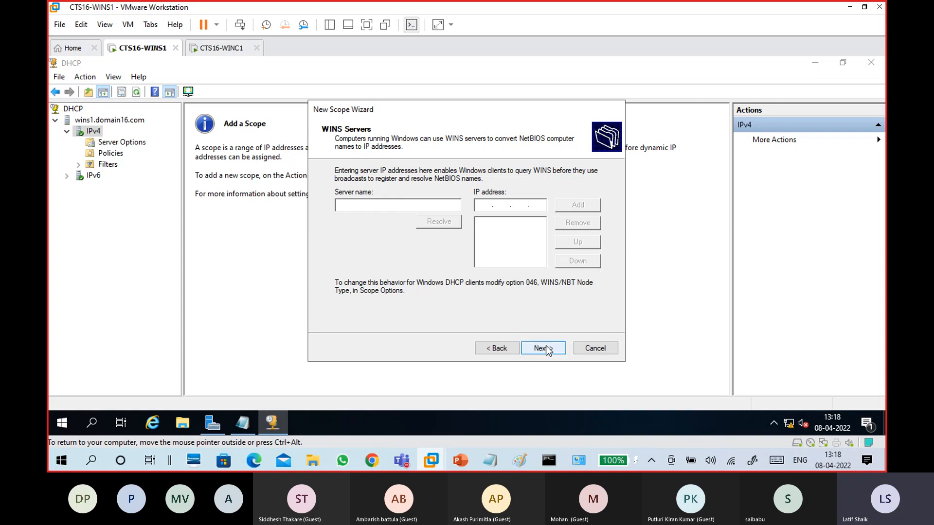
pyautogui.click(546, 349)
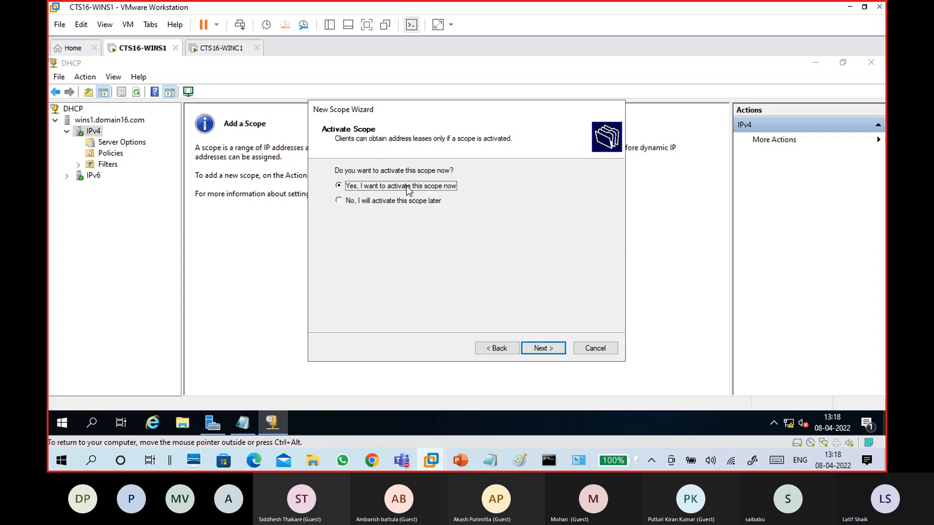
pyautogui.click(547, 349)
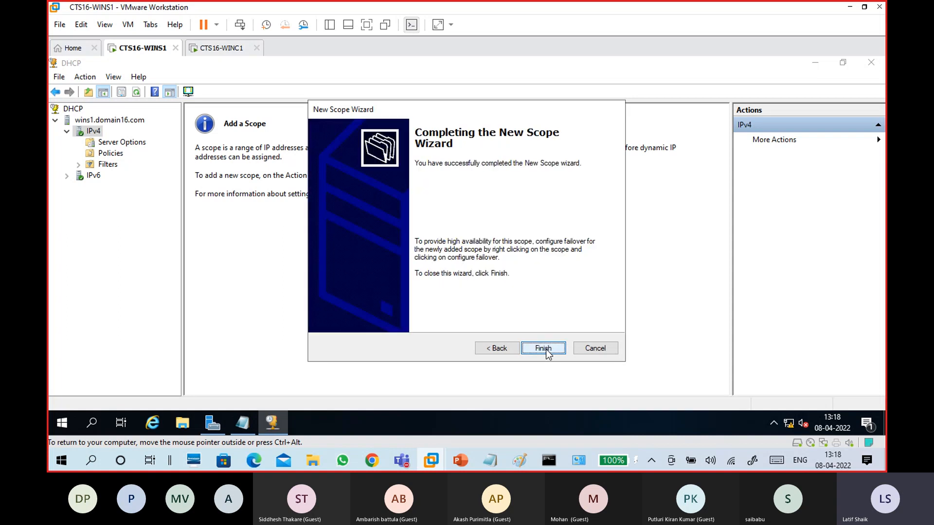
# Finish the wizard, close DHCP, and reopen the DHCP console maximized
pyautogui.click(546, 348)
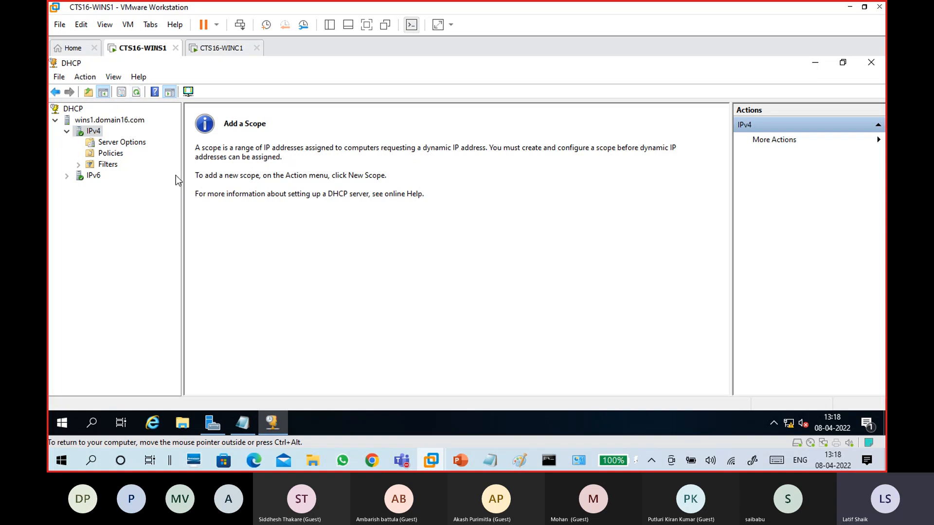
pyautogui.click(869, 63)
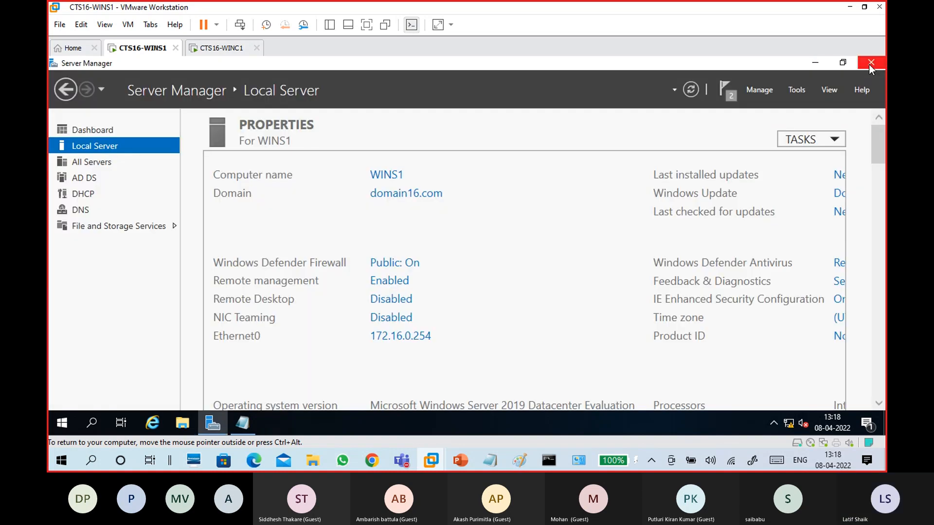
pyautogui.click(796, 91)
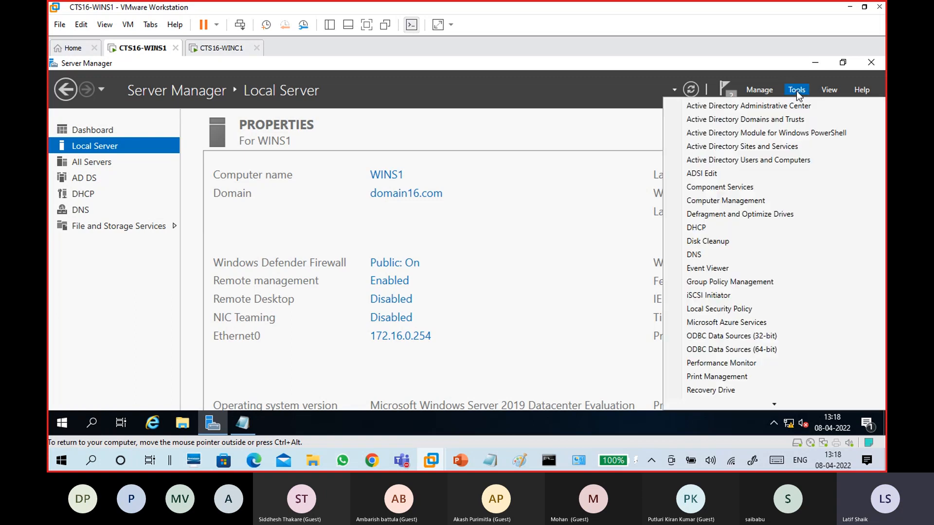
pyautogui.click(727, 232)
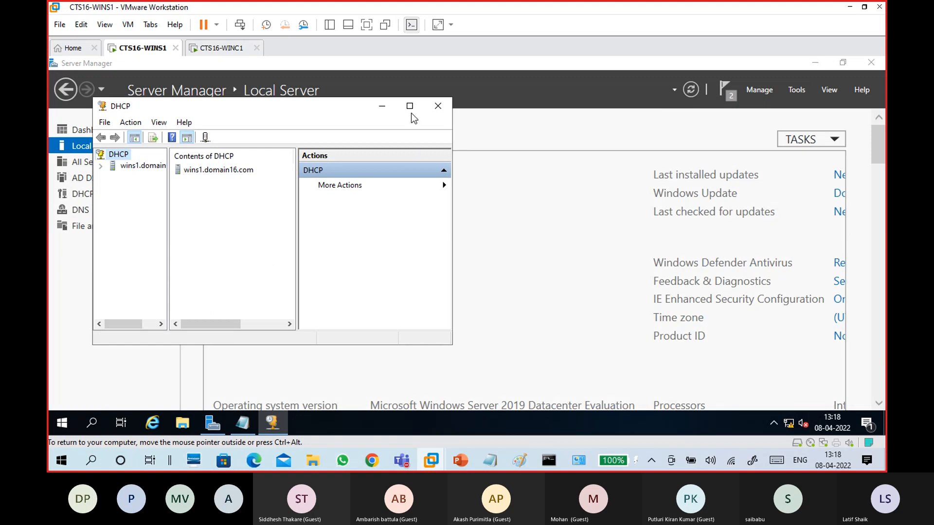
pyautogui.click(410, 106)
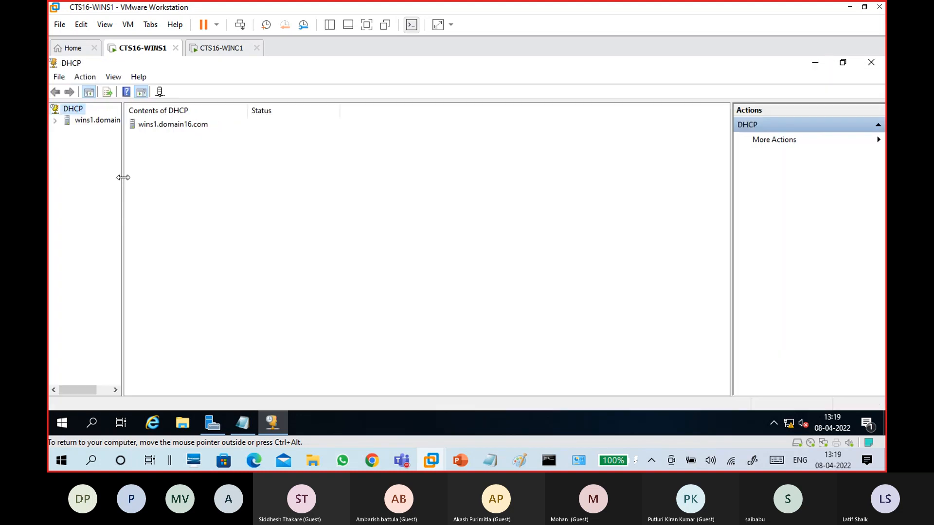
# Expand wins1.domain16.com and its IPv4 node, then bring up the IPv4 options
pyautogui.moveTo(120, 170); pyautogui.dragTo(158, 174)
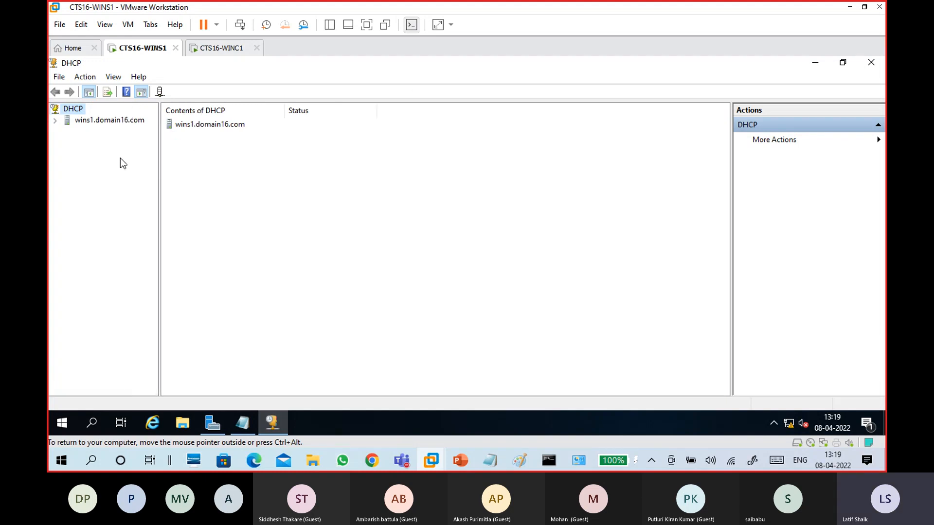
pyautogui.doubleClick(92, 121)
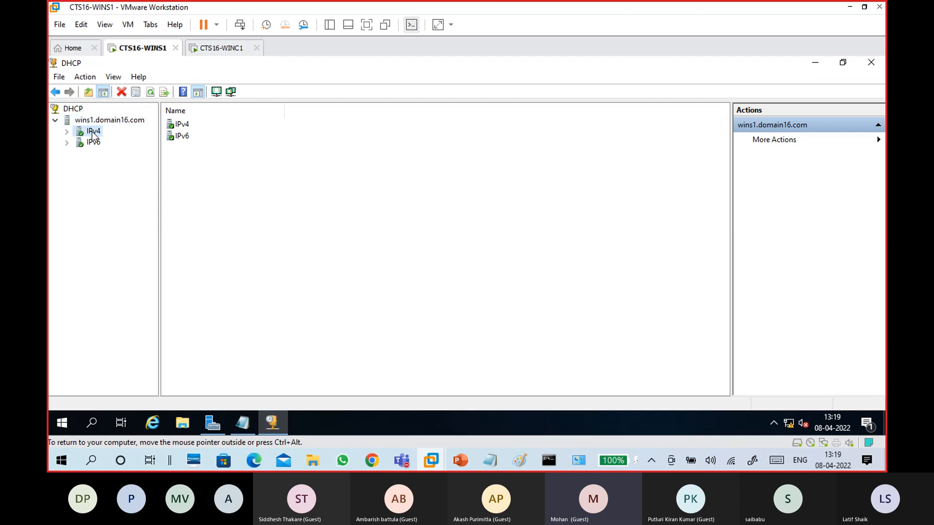
pyautogui.doubleClick(93, 131)
pyautogui.click(102, 119)
pyautogui.click(97, 130)
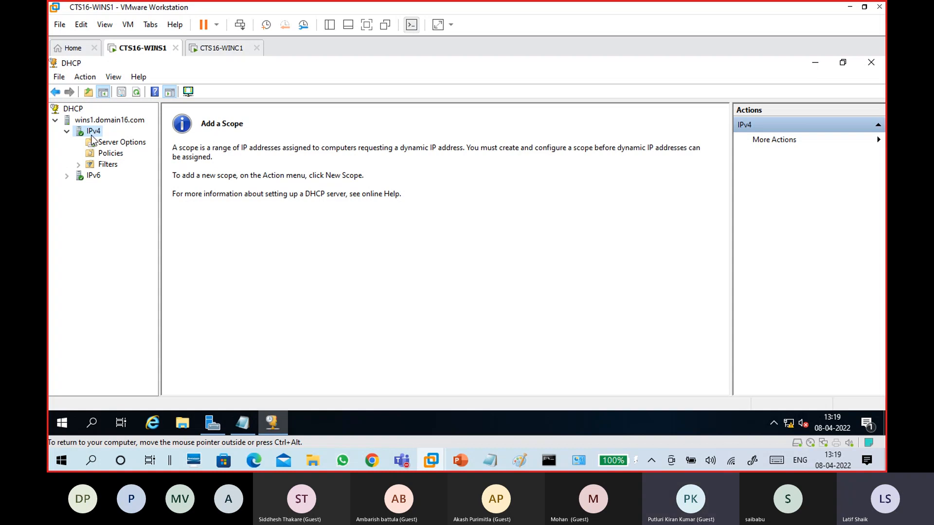
pyautogui.rightClick(94, 136)
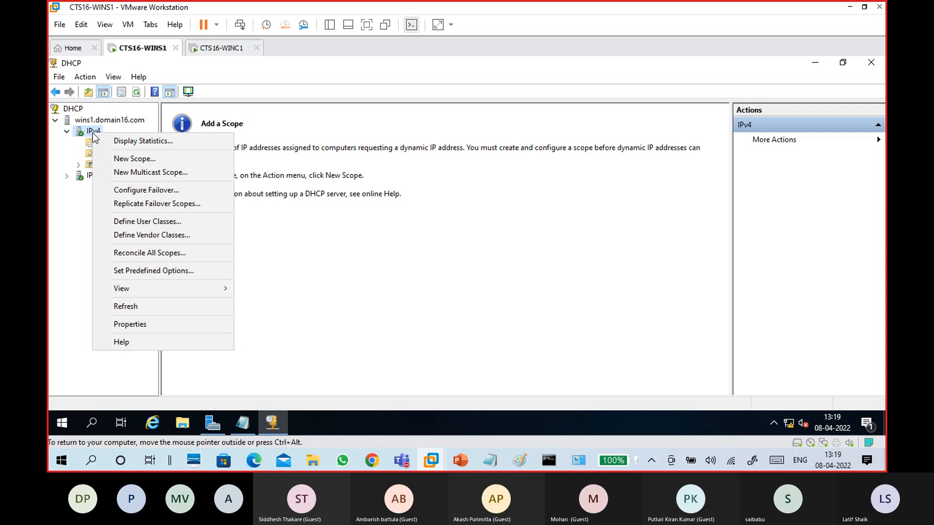
# Begin a new scope named CTS16
pyautogui.click(125, 160)
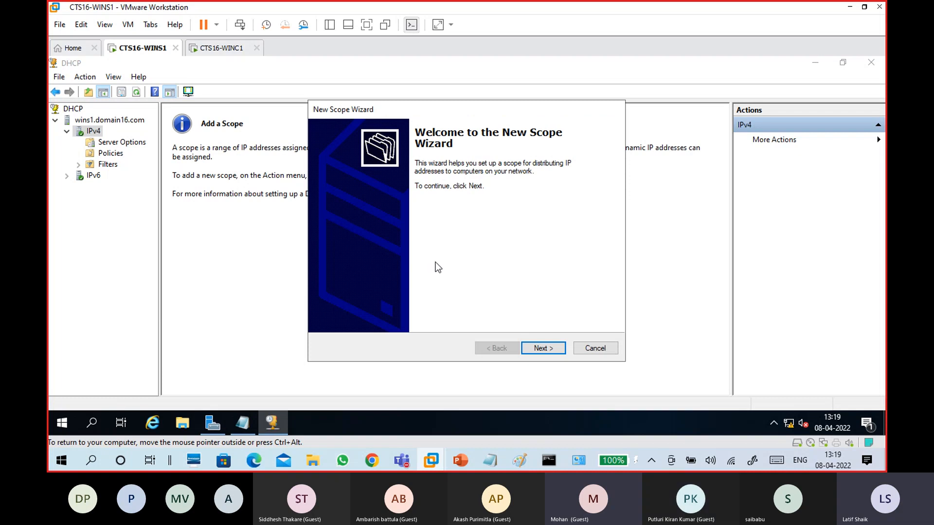
pyautogui.click(553, 350)
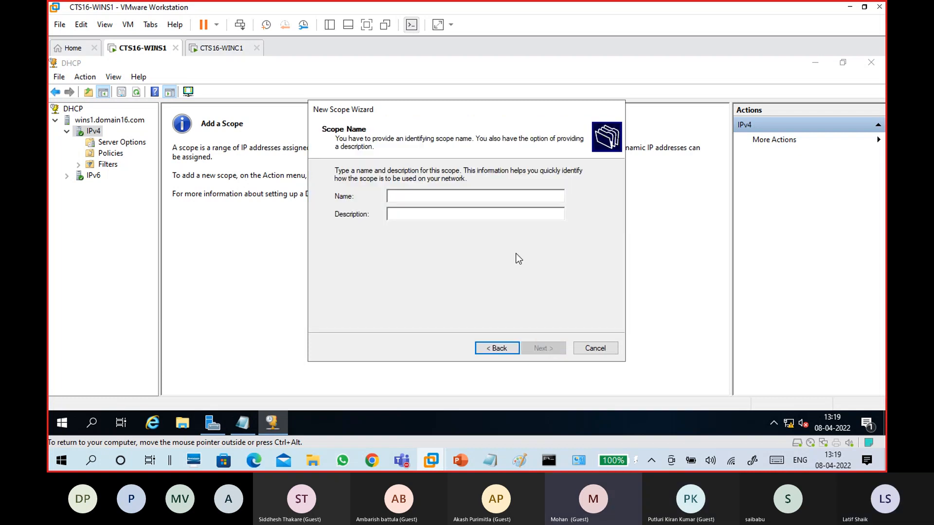
pyautogui.write('CTS16')
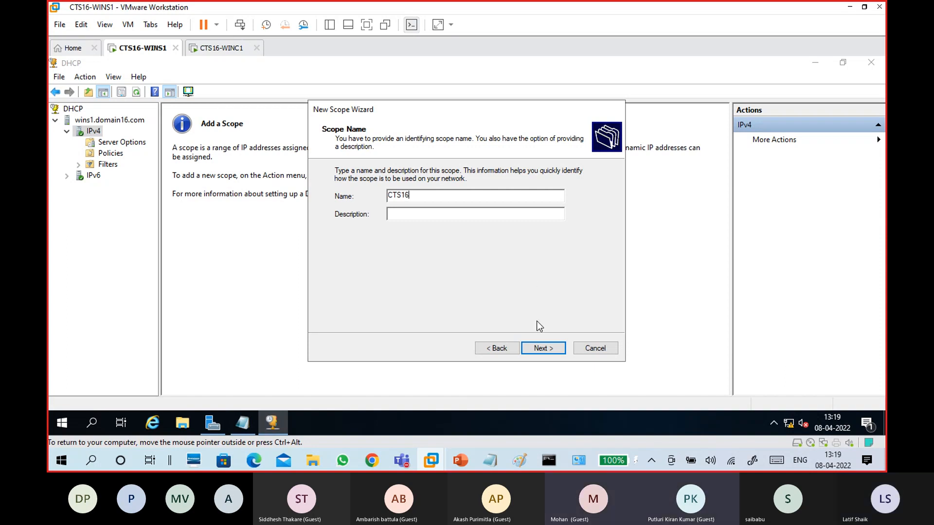
pyautogui.click(543, 348)
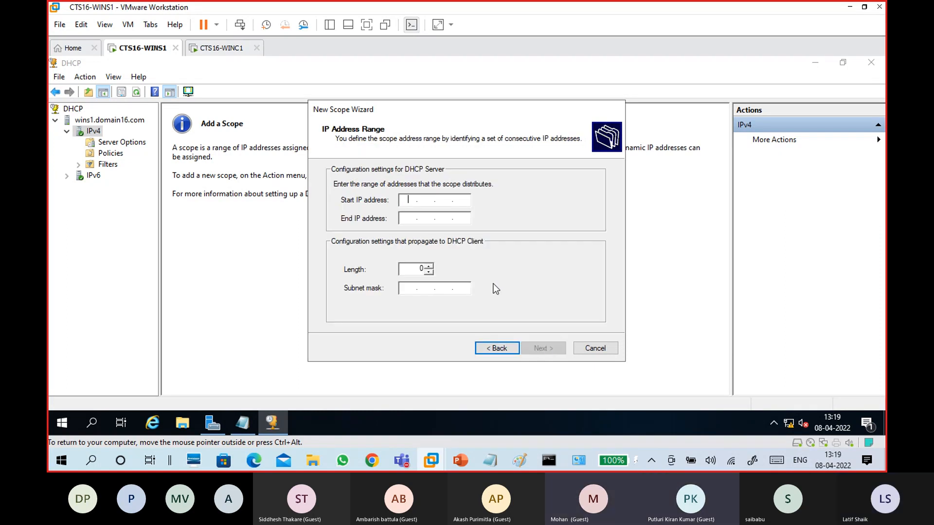
# Set the scope range to 172.16.0.11–172.16.0.110 with mask 255.255.0.0
pyautogui.write('172.16.0.10')
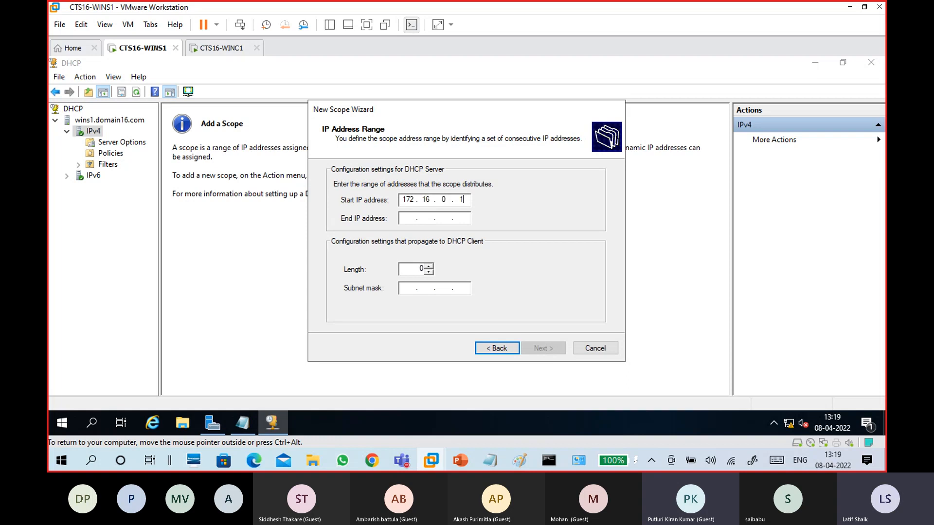
pyautogui.write('172.16')
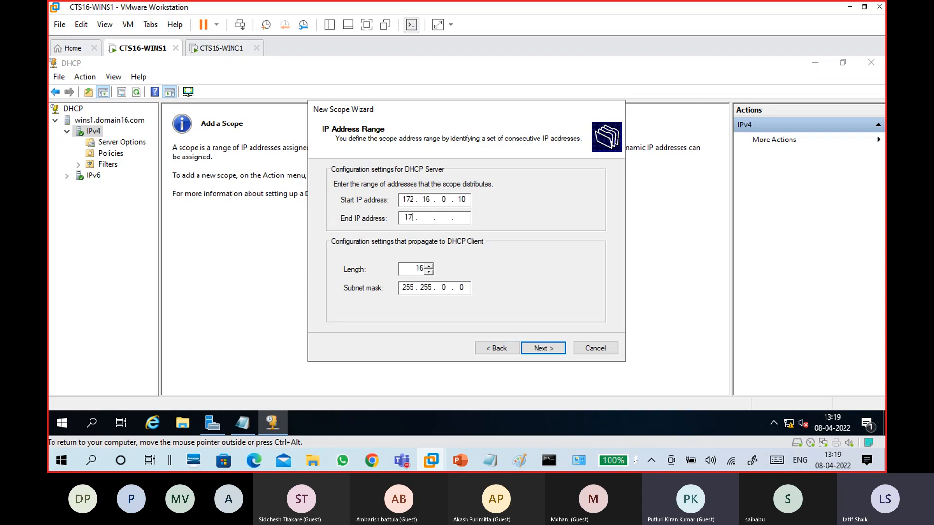
pyautogui.write('.0.')
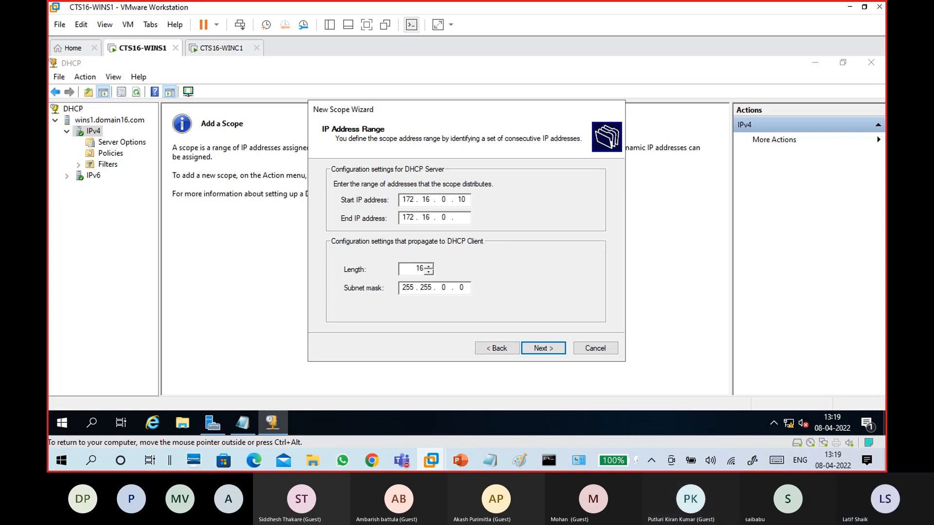
pyautogui.write('110')
pyautogui.click(470, 200)
pyautogui.press('BackSpace')
pyautogui.write('1')
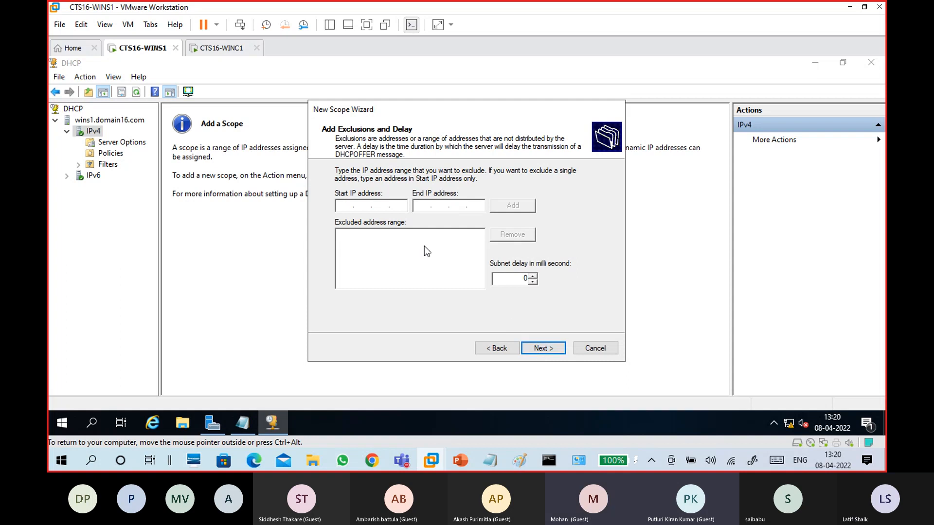
# Add exclusions for 172.16.0.11–172.16.0.15 and the single address 172.16.0.50
pyautogui.write('172.1')
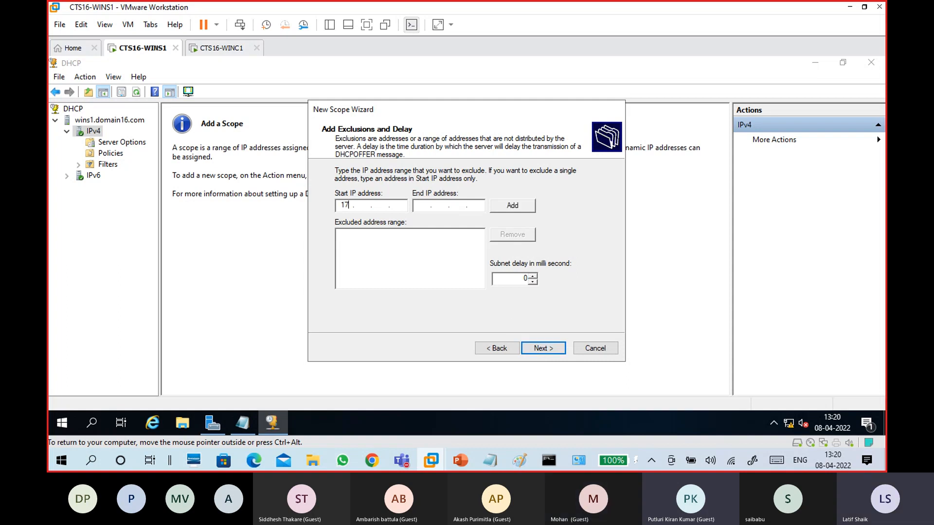
pyautogui.write('6.0.11')
pyautogui.press('Tab')
pyautogui.write('172 . 16 . 0 . 15')
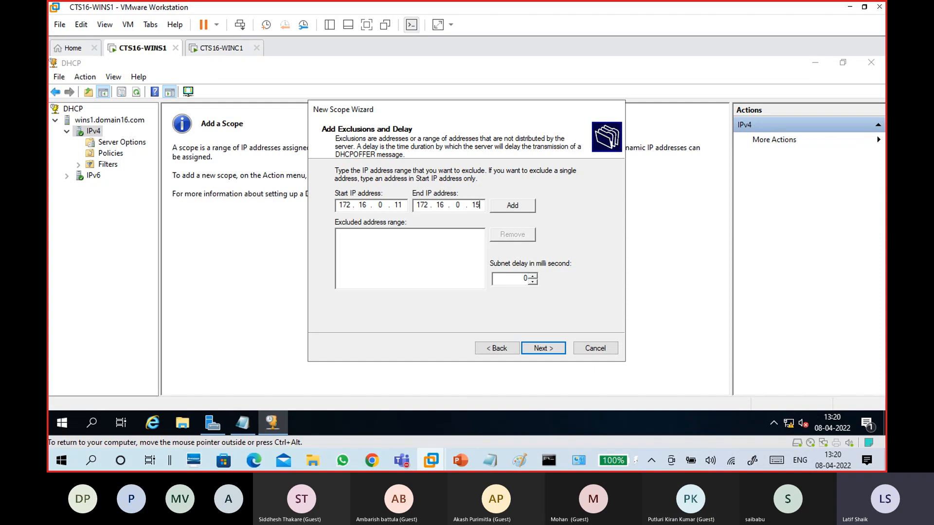
pyautogui.click(503, 204)
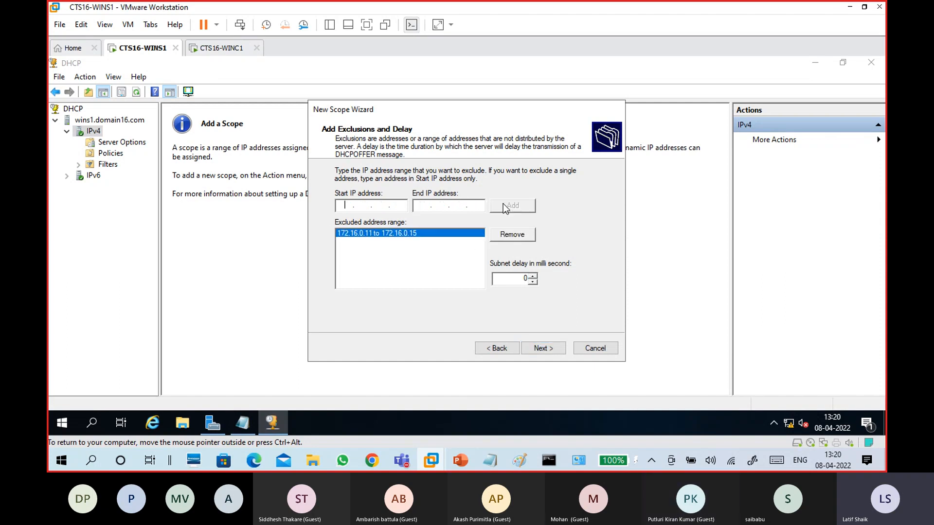
pyautogui.write('172 . 16 . 0 . 50')
pyautogui.click(507, 205)
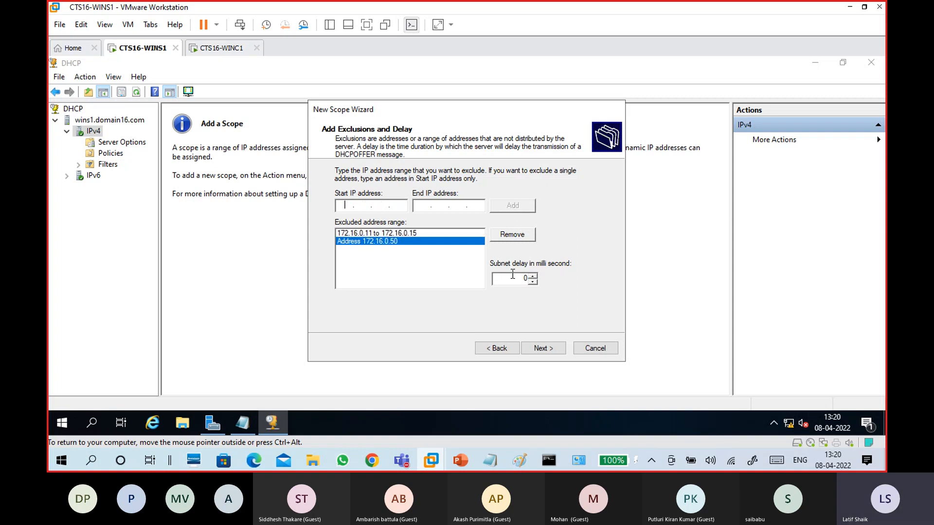
pyautogui.click(542, 349)
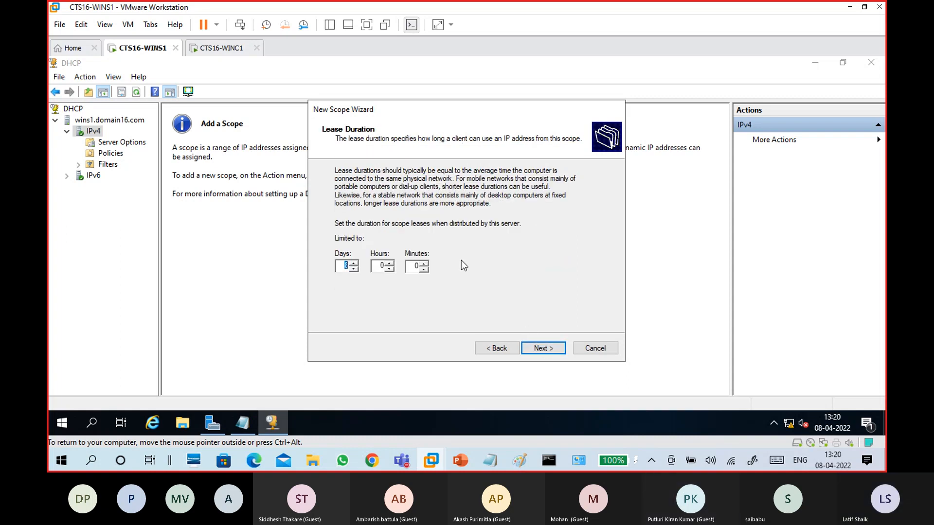
# Set the lease duration to 0 days and 10 minutes
pyautogui.click(407, 279)
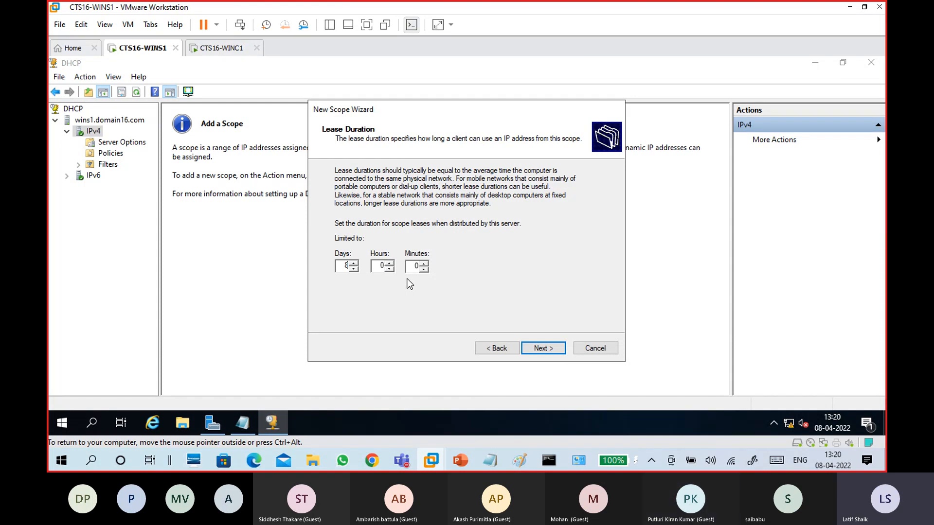
pyautogui.write('0')
pyautogui.press('Tab')
pyautogui.press('Tab')
pyautogui.write('10')
pyautogui.click(544, 349)
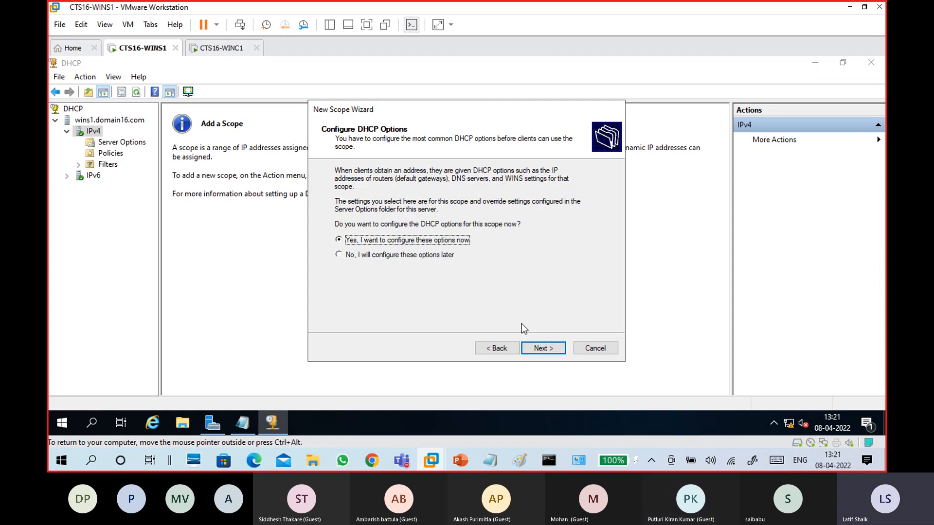
# Skip the gateway, keep DNS 172.16.0.254, skip WINS, and activate the scope
pyautogui.click(538, 348)
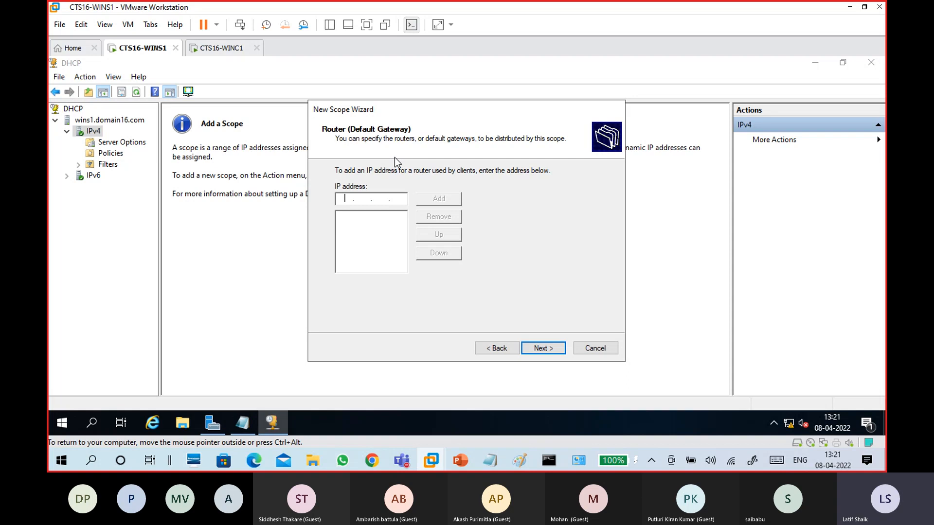
pyautogui.click(547, 350)
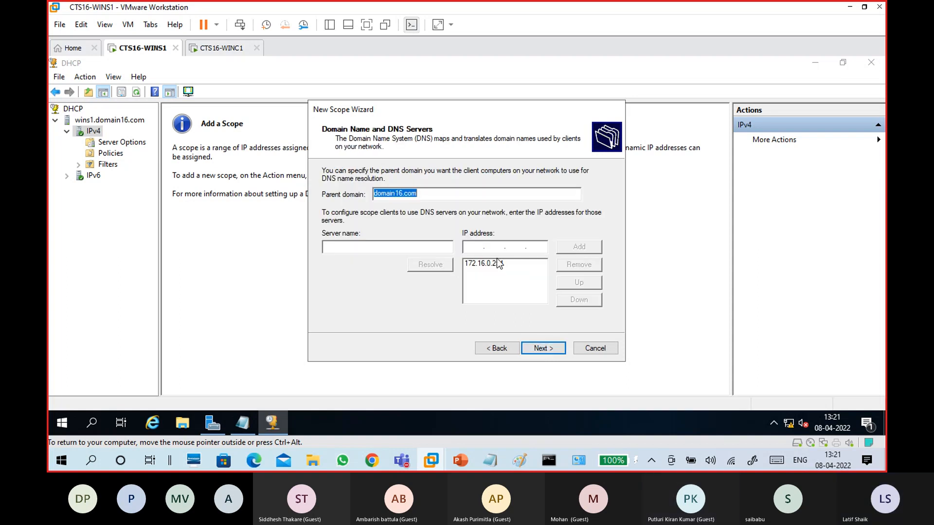
pyautogui.click(496, 263)
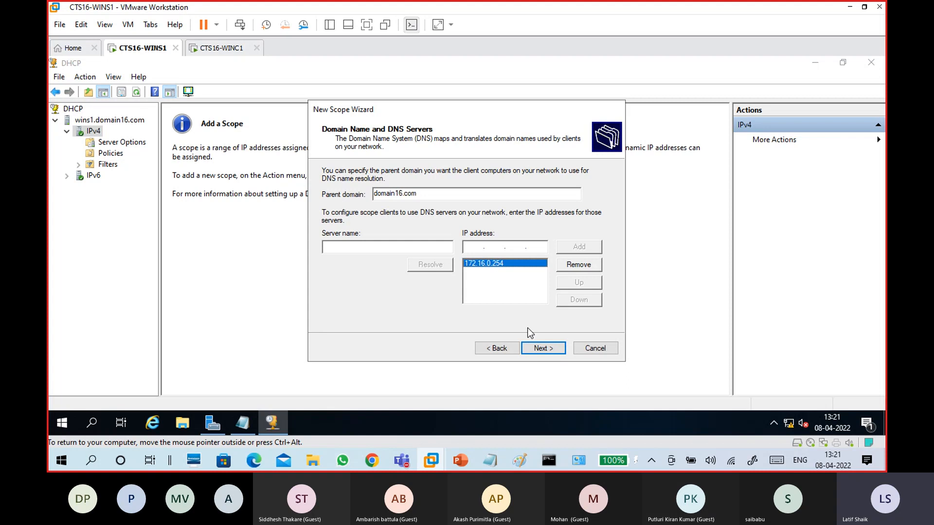
pyautogui.click(545, 348)
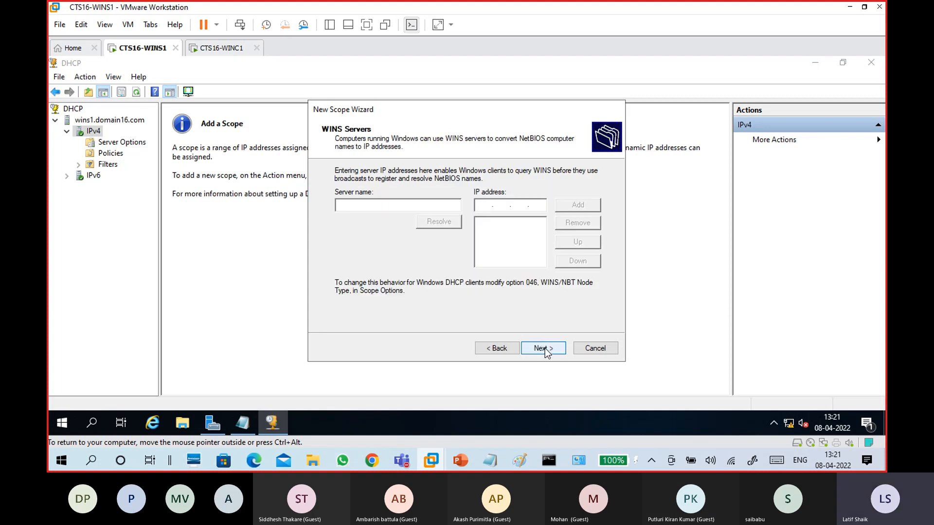
pyautogui.click(545, 348)
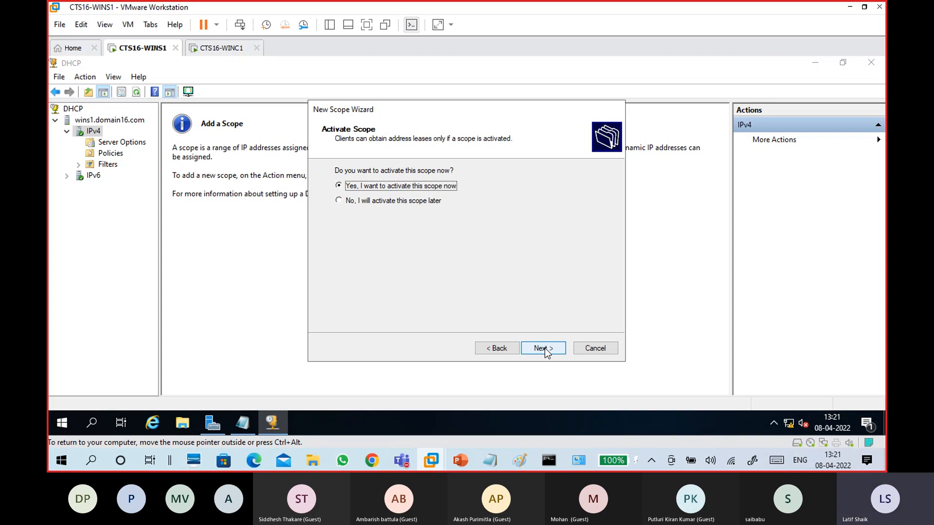
pyautogui.click(545, 348)
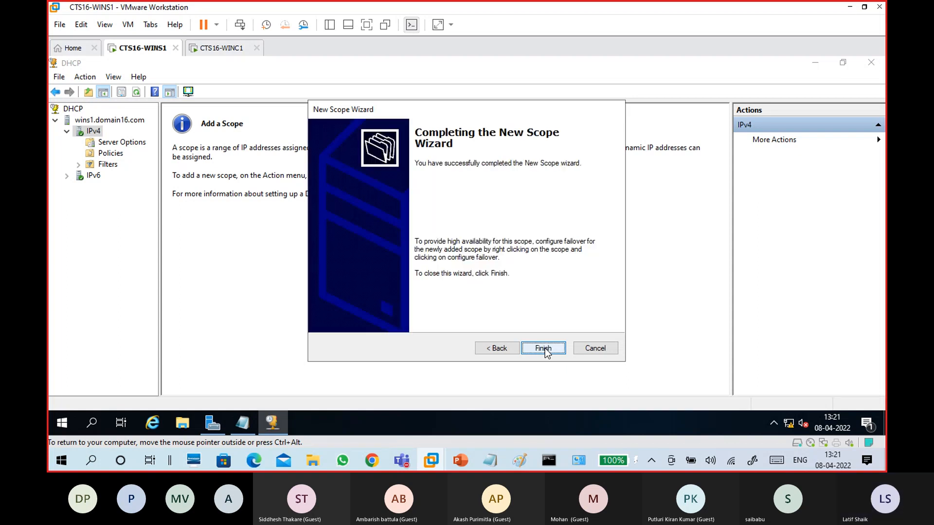
pyautogui.click(544, 348)
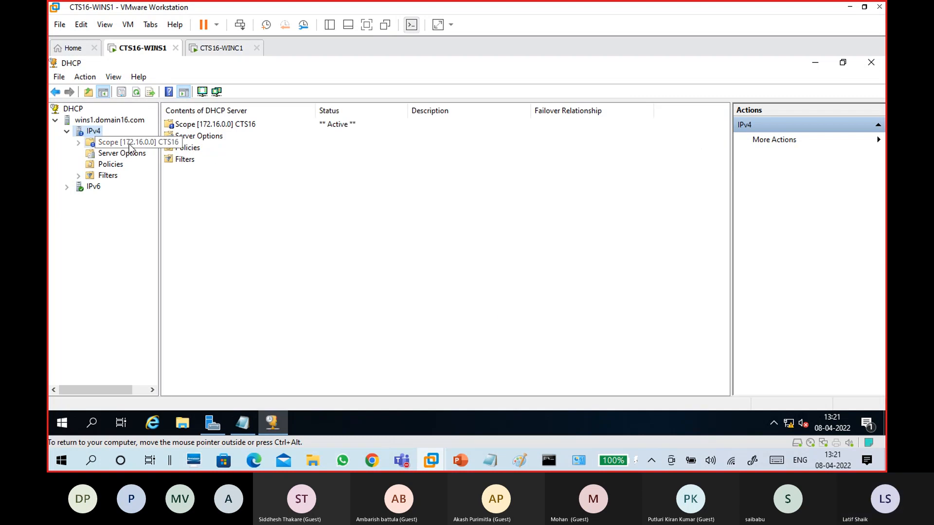
# Refresh the DHCP console and expand Scope [172.16.0.0] to show its Address Pool
pyautogui.doubleClick(92, 144)
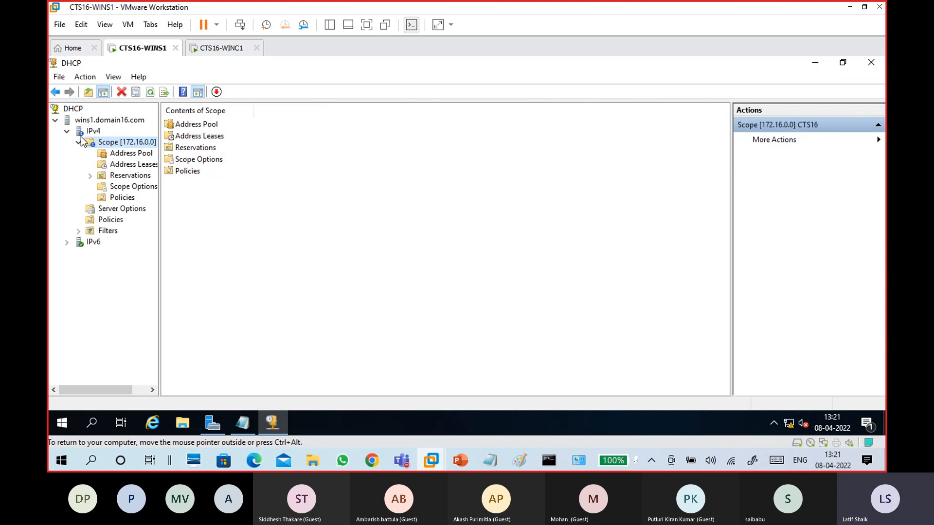
pyautogui.click(94, 131)
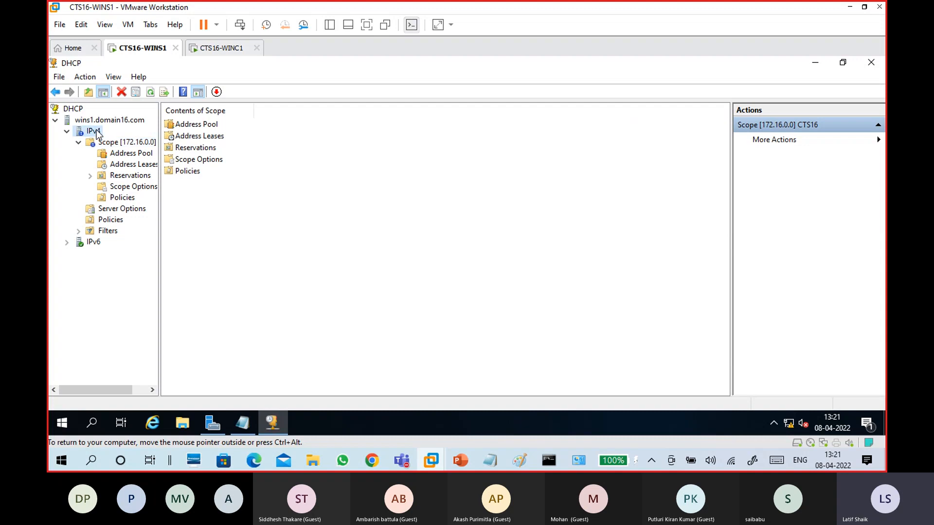
pyautogui.click(136, 94)
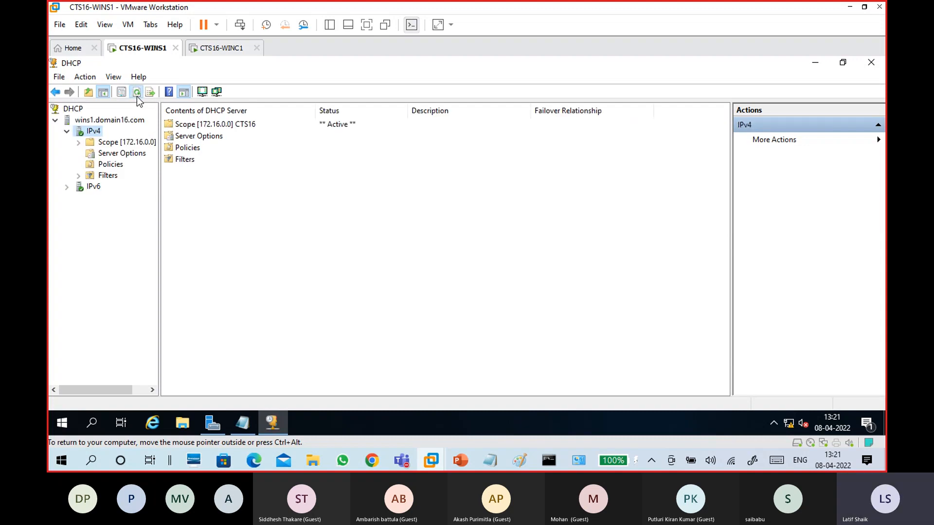
pyautogui.click(78, 142)
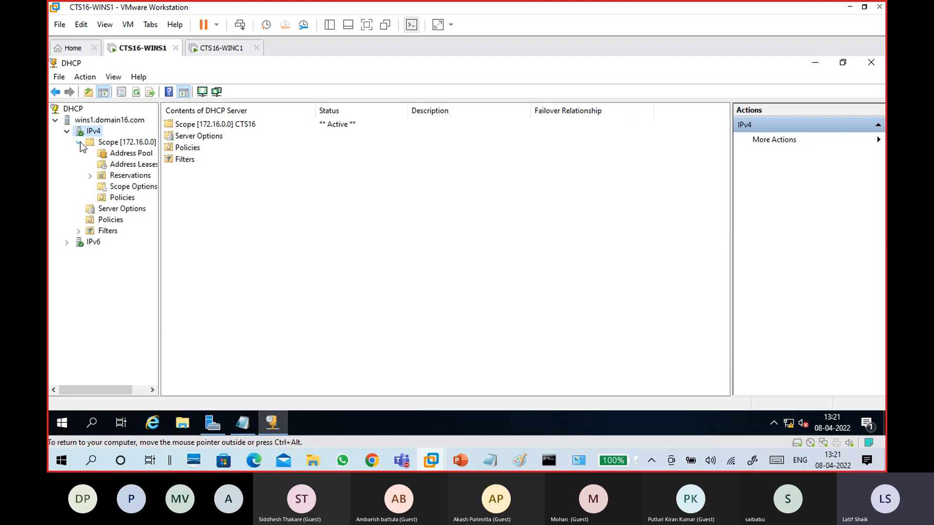
pyautogui.click(123, 146)
pyautogui.click(125, 153)
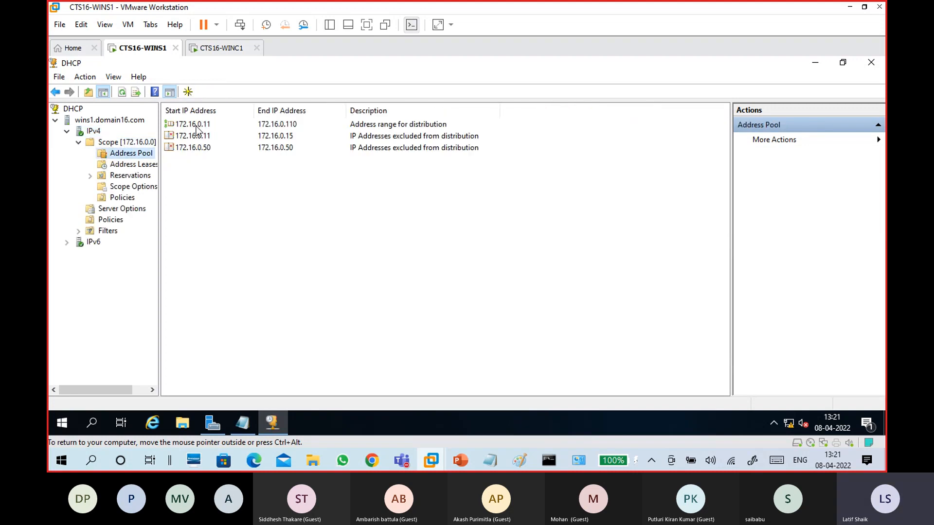
# Review the 172.16.0.11–172.16.0.110 range and exclusions .11–.15 and .50, then view the empty leases
pyautogui.moveTo(160, 146); pyautogui.dragTo(179, 153)
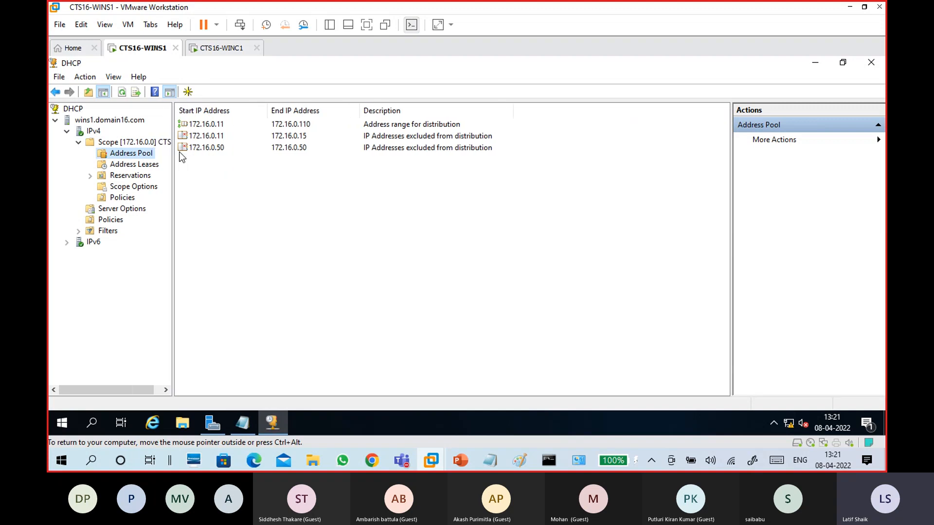
pyautogui.click(215, 127)
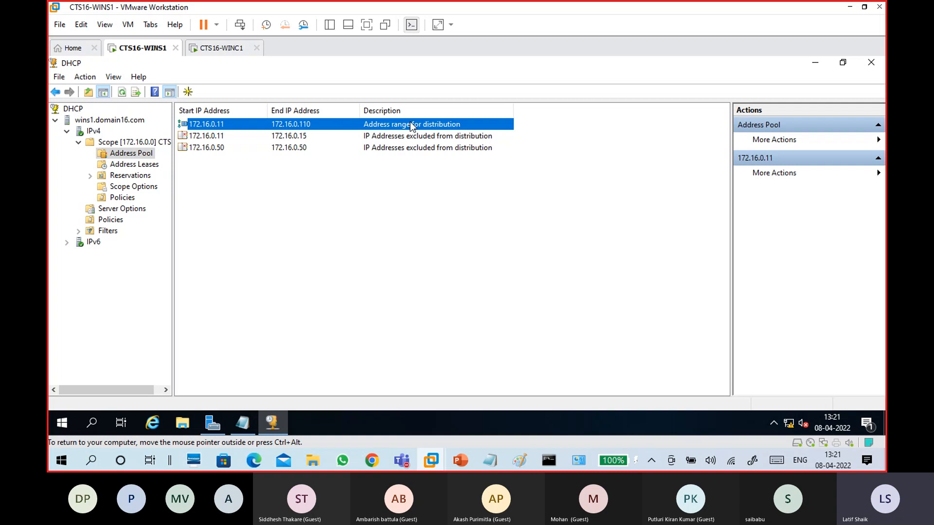
pyautogui.click(220, 136)
pyautogui.click(294, 152)
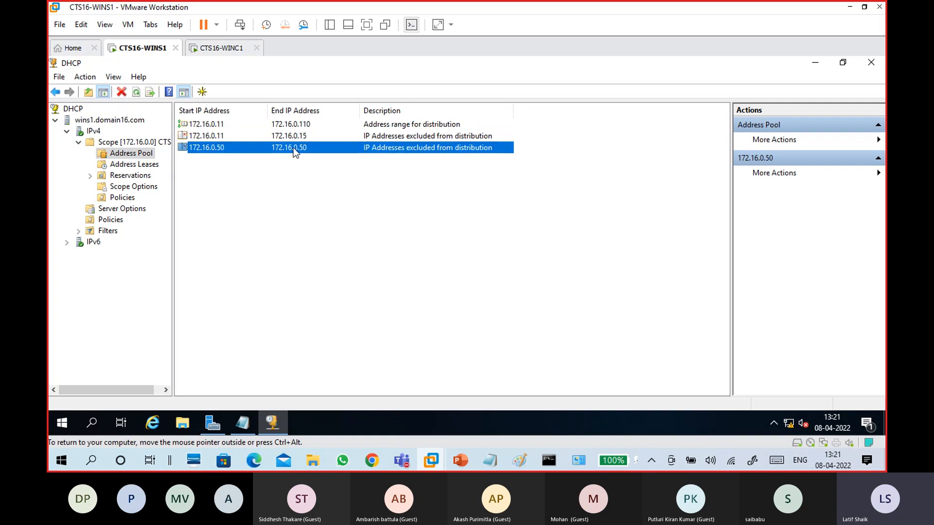
pyautogui.click(290, 137)
pyautogui.click(292, 148)
pyautogui.click(220, 124)
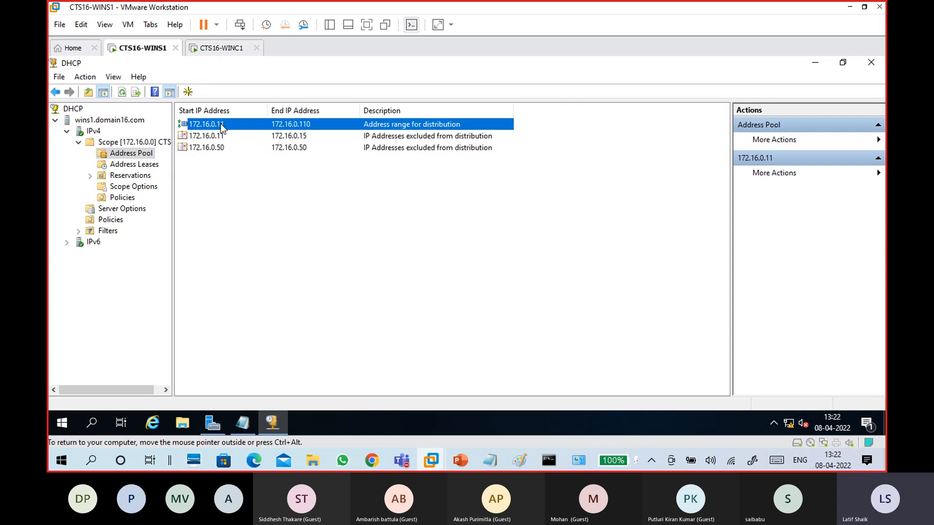
pyautogui.click(231, 137)
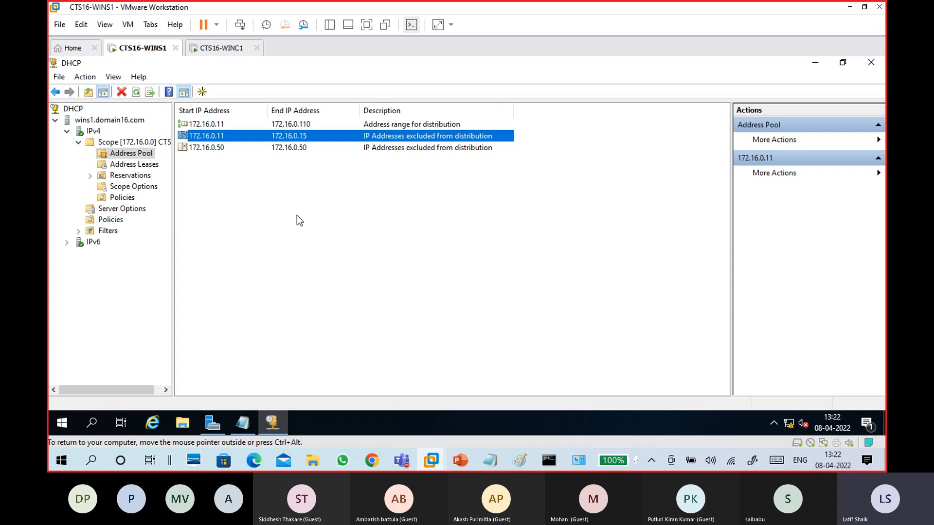
pyautogui.click(141, 165)
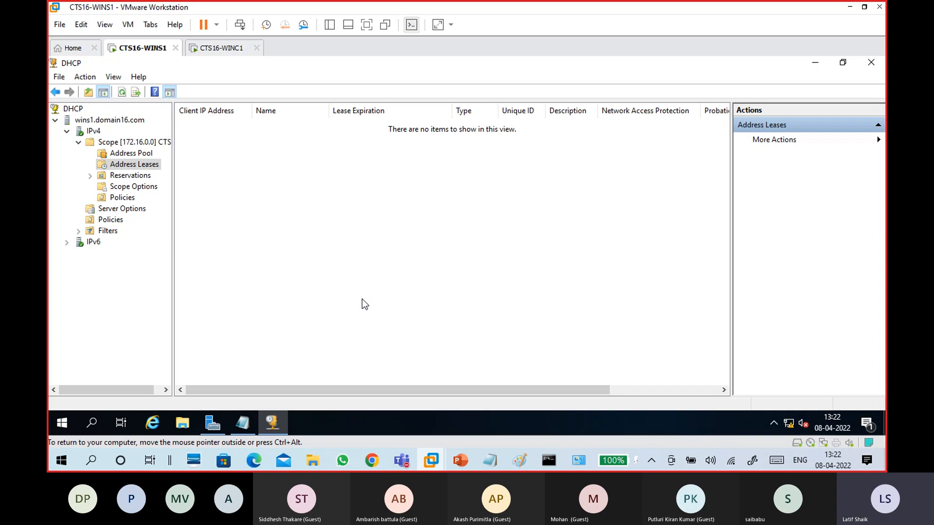
# Show Scope [172.16.0.0]'s Reservations page, which lists no reservations
pyautogui.click(141, 177)
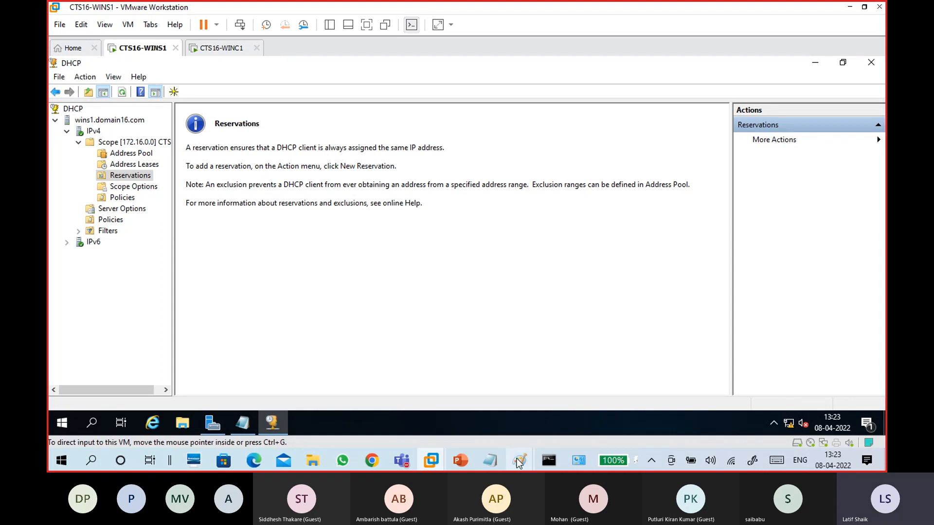
# In the Paint diagram, tick the S3 label and write an underlined .51 note
pyautogui.moveTo(519, 460)
pyautogui.click(492, 419)
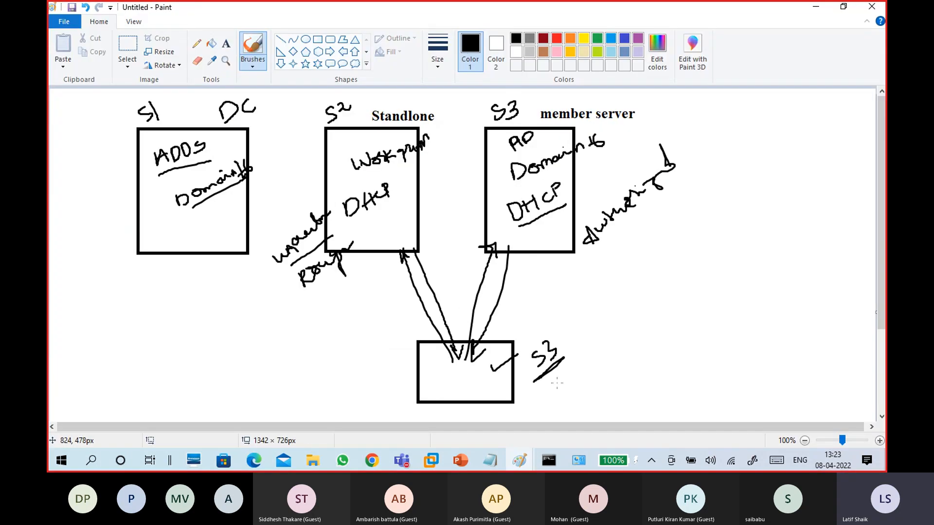
pyautogui.moveTo(570, 362); pyautogui.dragTo(580, 358)
pyautogui.click(638, 349)
pyautogui.moveTo(646, 336)
pyautogui.mouseDown()
pyautogui.moveTo(658, 348)
pyautogui.moveTo(646, 362)
pyautogui.mouseUp()
pyautogui.moveTo(671, 326); pyautogui.dragTo(679, 344)
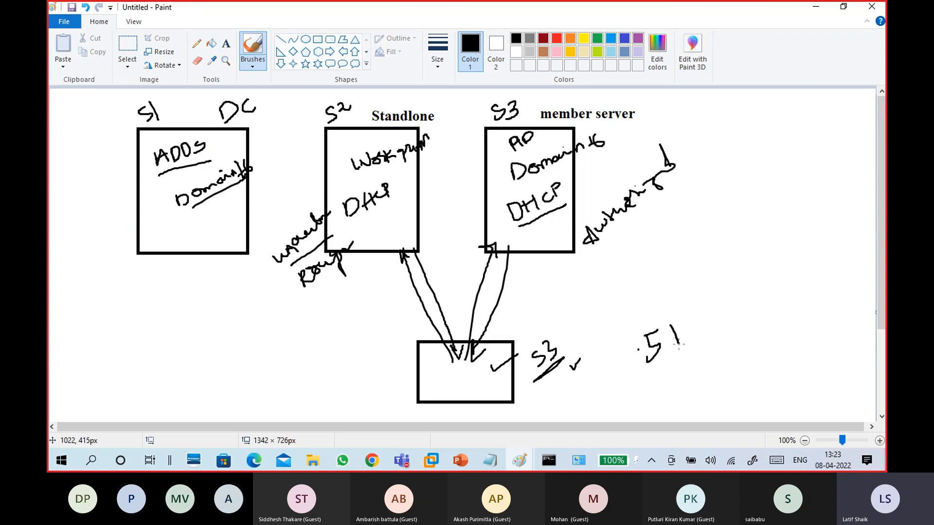
pyautogui.moveTo(638, 370); pyautogui.dragTo(698, 350)
# Write .10, .120 and .14 below the S1 box and bracket the list
pyautogui.moveTo(160, 294)
pyautogui.mouseDown()
pyautogui.moveTo(161, 307)
pyautogui.moveTo(171, 292)
pyautogui.mouseUp()
pyautogui.moveTo(167, 331); pyautogui.dragTo(184, 338)
pyautogui.moveTo(190, 320); pyautogui.dragTo(188, 317)
pyautogui.click(162, 341)
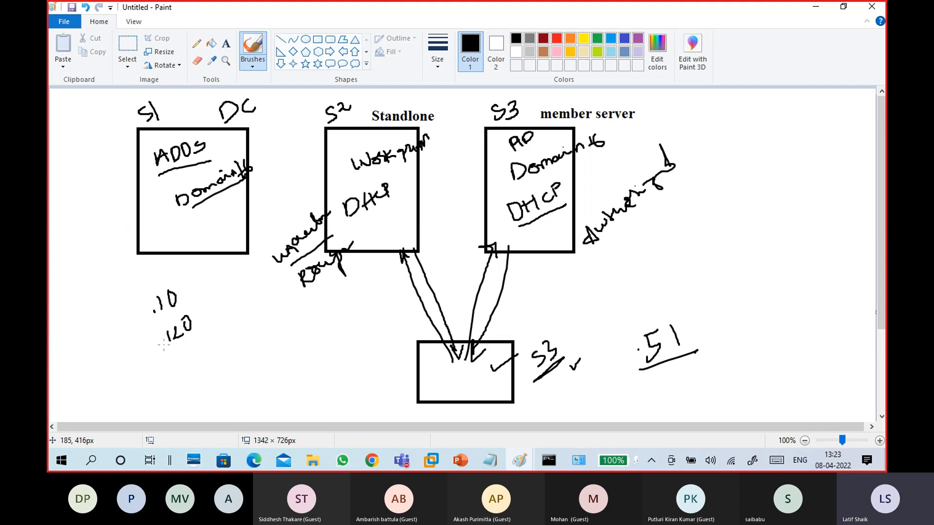
pyautogui.moveTo(169, 356)
pyautogui.mouseDown()
pyautogui.moveTo(166, 371)
pyautogui.moveTo(189, 362)
pyautogui.mouseUp()
pyautogui.moveTo(173, 279)
pyautogui.mouseDown()
pyautogui.moveTo(183, 271)
pyautogui.moveTo(217, 350)
pyautogui.moveTo(197, 370)
pyautogui.mouseUp()
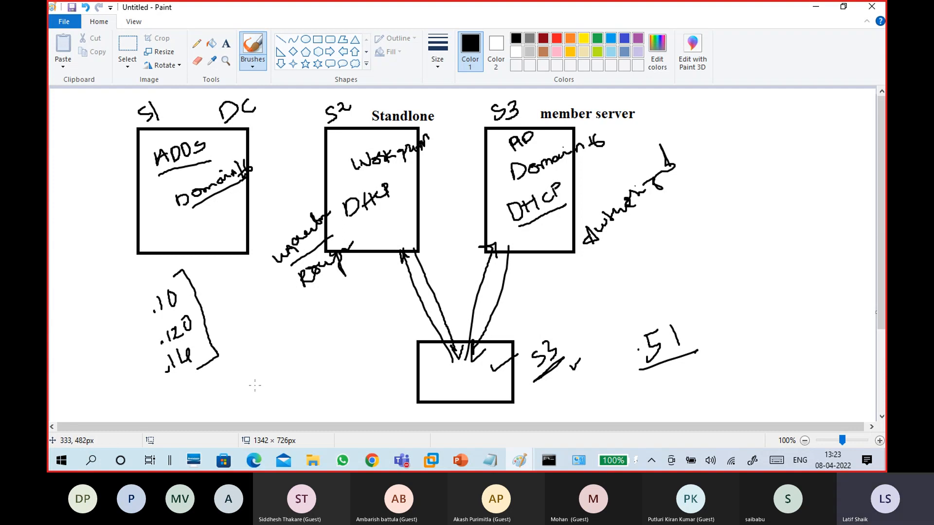
# Circle the .51 note, then show the scope options with DNS 172.16.0.254 and domain16.com
pyautogui.moveTo(664, 318)
pyautogui.mouseDown()
pyautogui.moveTo(649, 313)
pyautogui.moveTo(624, 364)
pyautogui.moveTo(695, 357)
pyautogui.moveTo(658, 307)
pyautogui.moveTo(640, 310)
pyautogui.mouseUp()
pyautogui.click(637, 349)
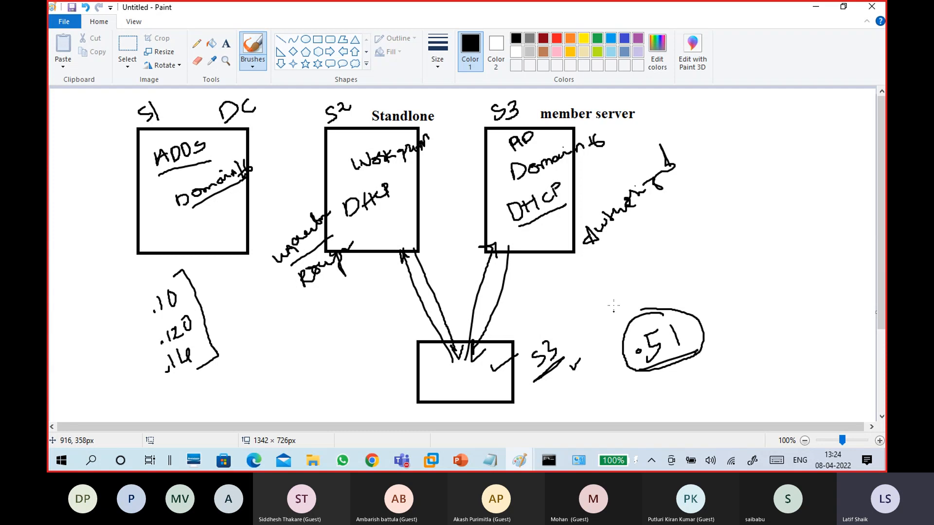
pyautogui.click(815, 7)
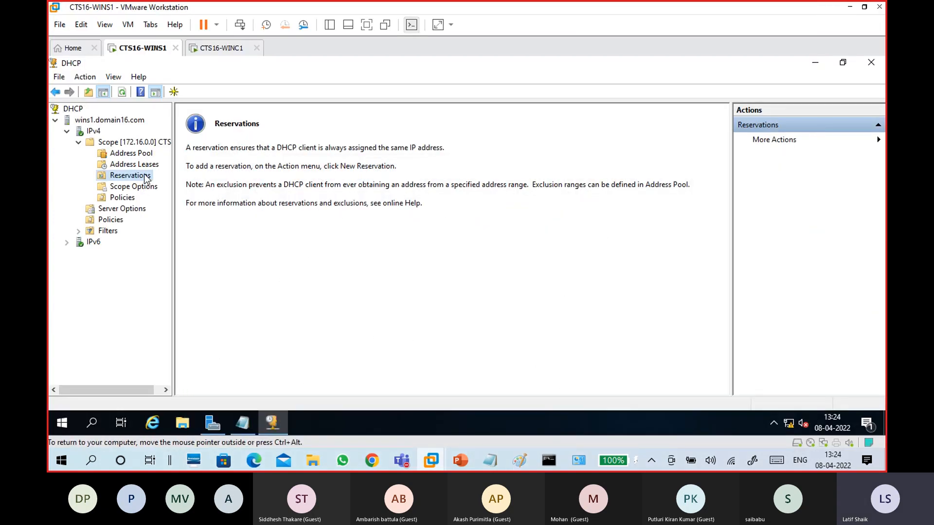
pyautogui.click(133, 187)
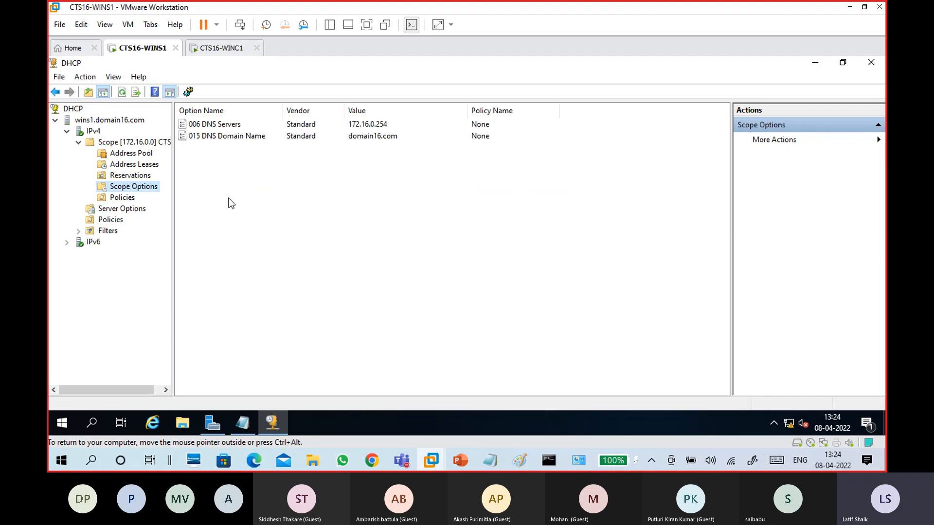
pyautogui.rightClick(250, 174)
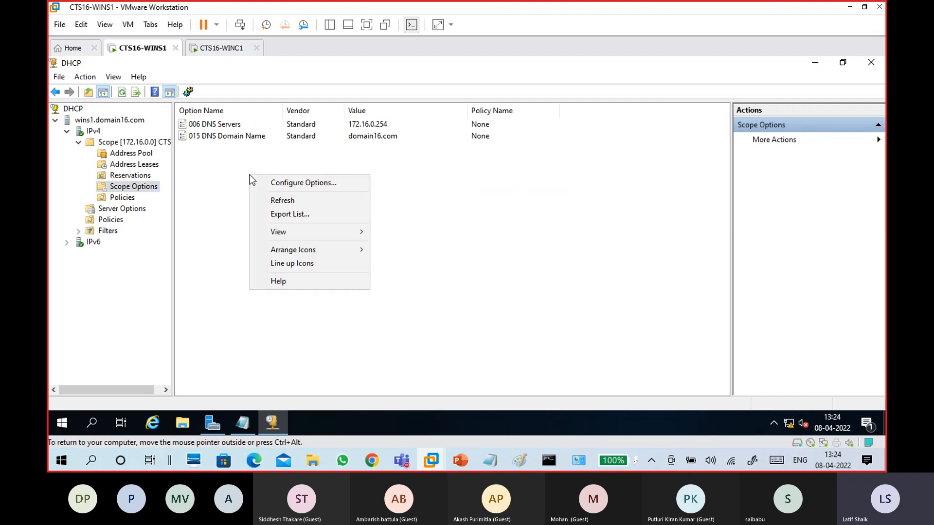
pyautogui.click(256, 183)
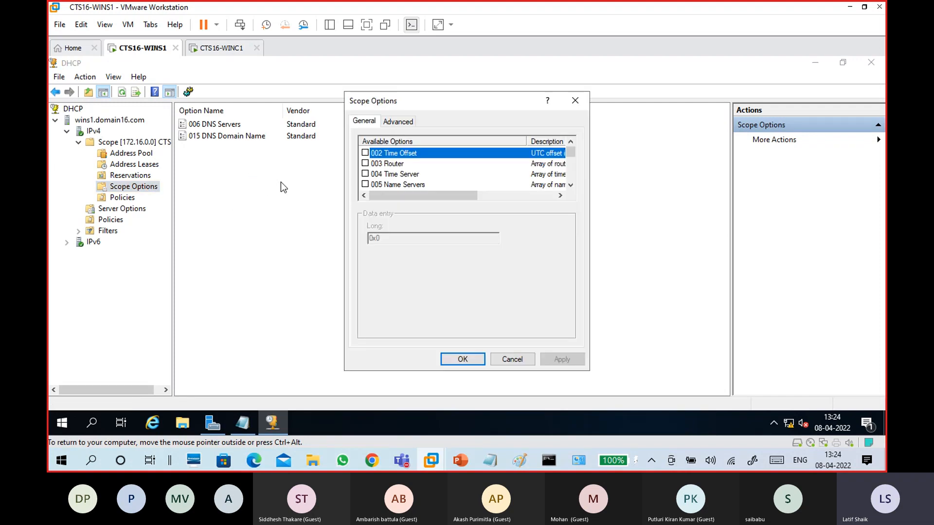
pyautogui.click(402, 175)
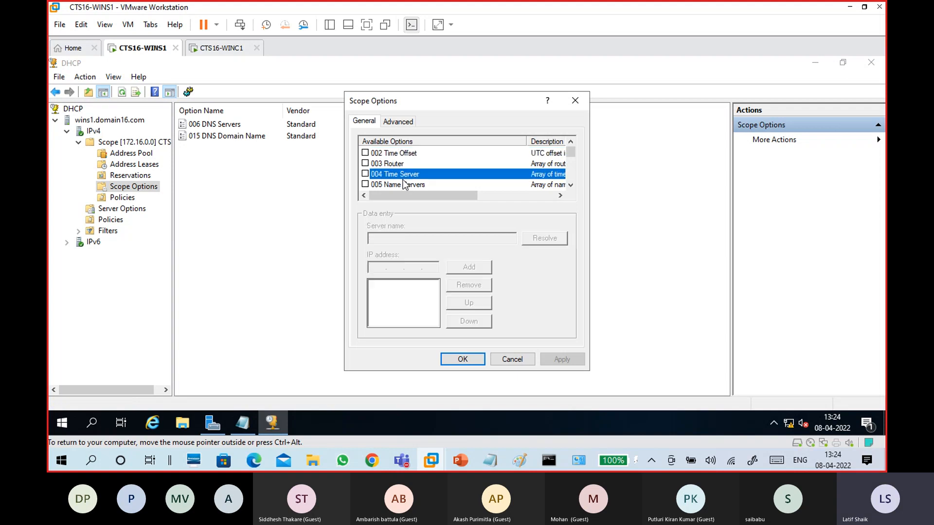
pyautogui.click(404, 185)
pyautogui.scroll(-1, 405, 186)
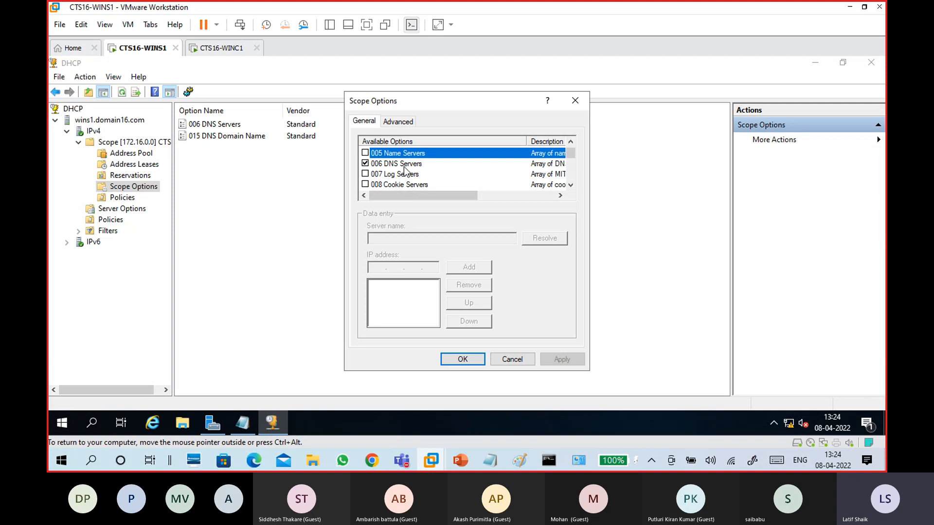
pyautogui.click(405, 186)
pyautogui.scroll(-1, 404, 185)
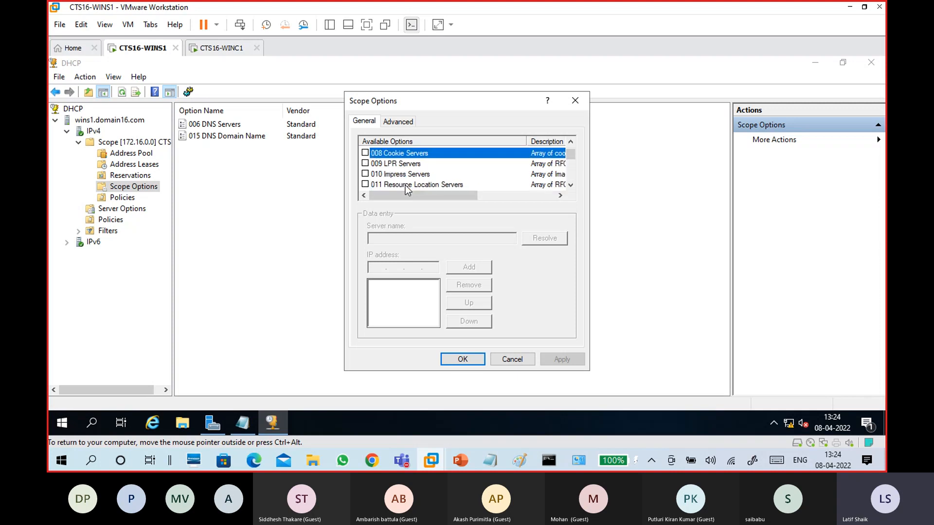
pyautogui.click(407, 166)
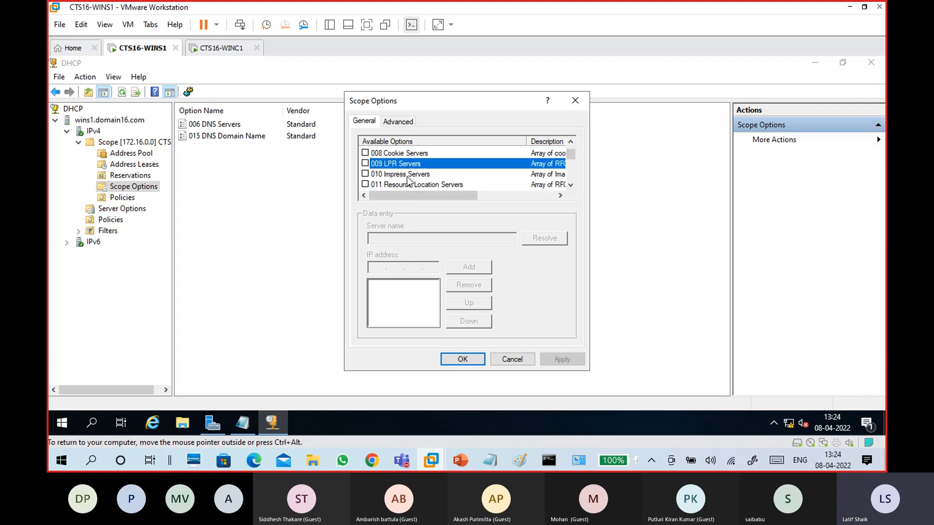
pyautogui.click(410, 175)
pyautogui.scroll(-1, 409, 178)
pyautogui.click(411, 174)
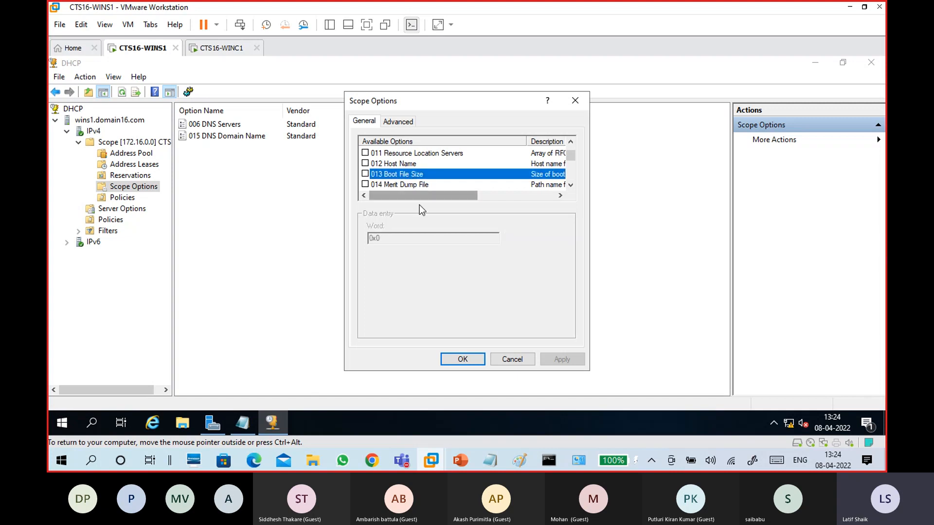
pyautogui.click(402, 123)
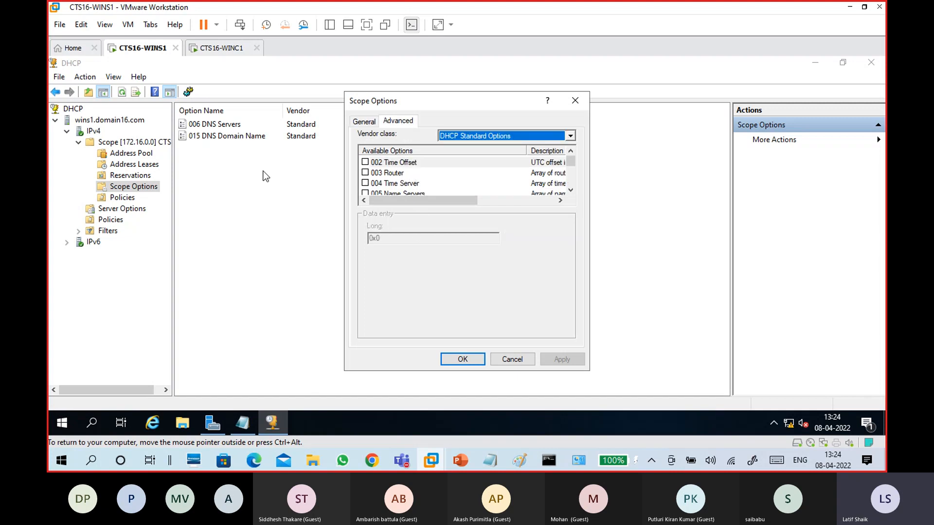
pyautogui.click(556, 139)
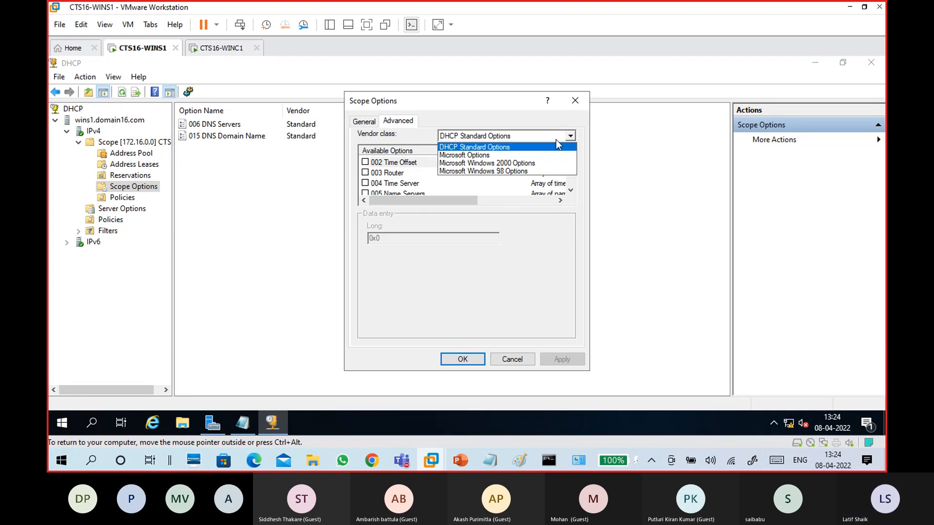
pyautogui.click(374, 135)
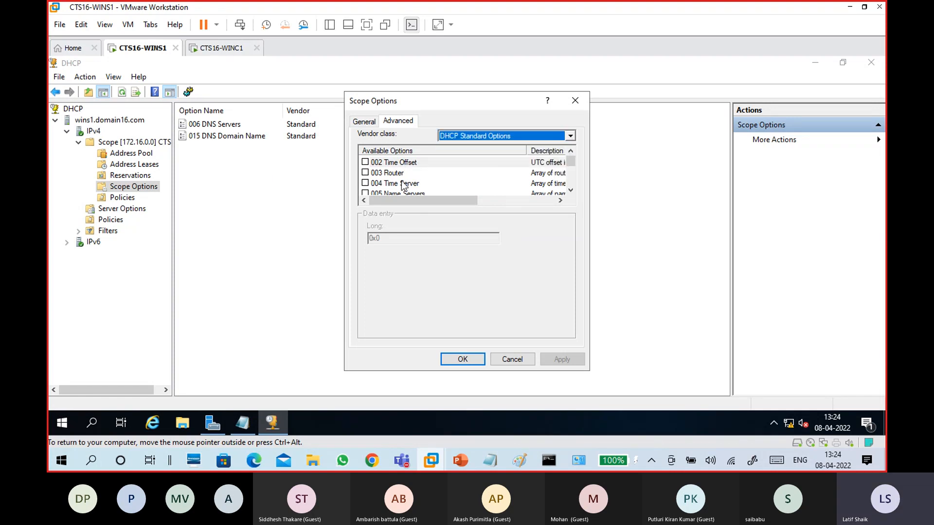
pyautogui.click(464, 139)
pyautogui.click(464, 156)
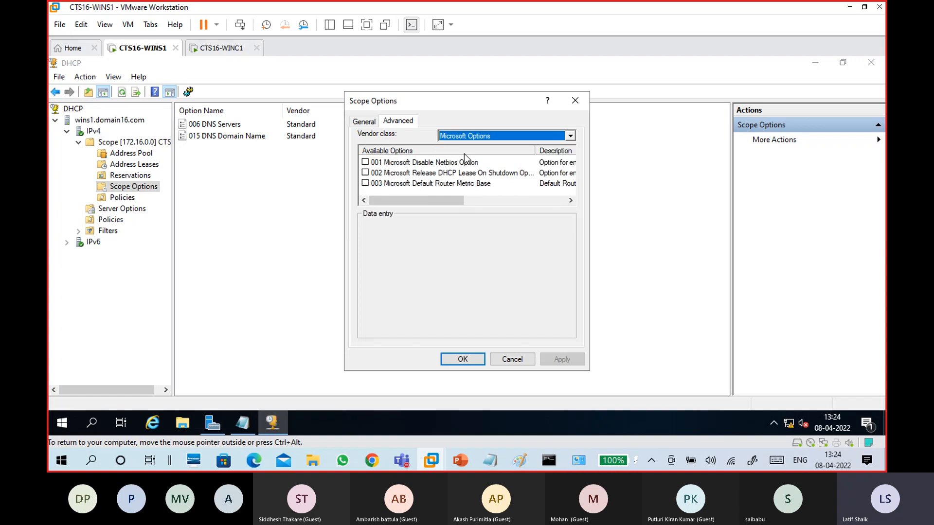
pyautogui.click(471, 138)
pyautogui.click(483, 171)
pyautogui.click(468, 138)
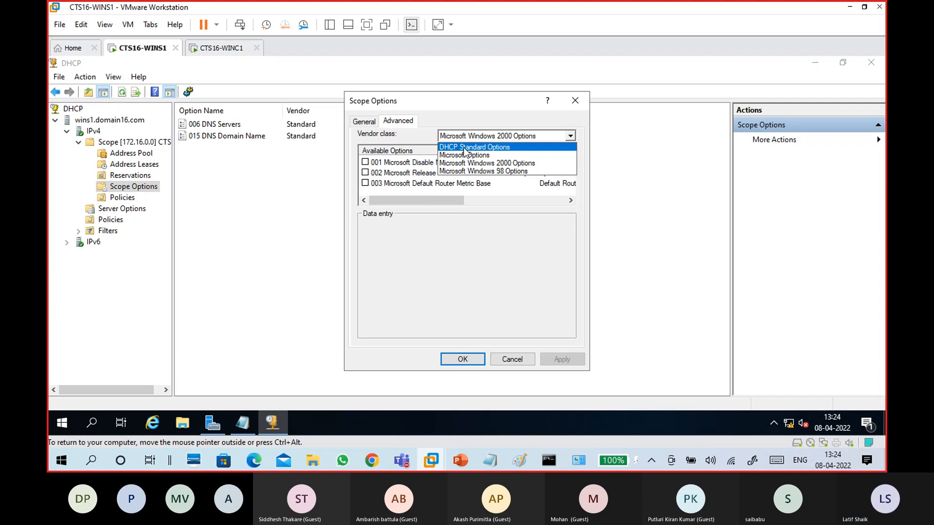
pyautogui.click(463, 148)
pyautogui.scroll(-5, 419, 179)
pyautogui.click(518, 358)
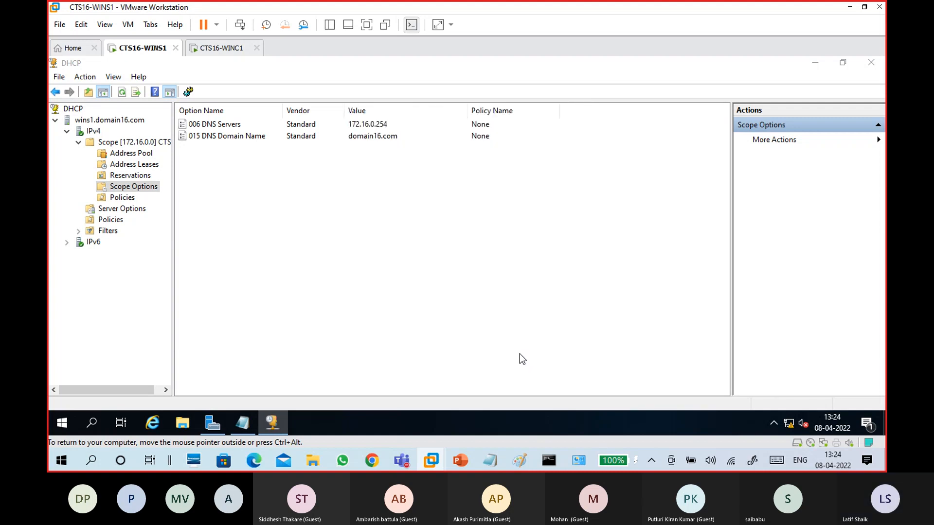
# Look over the IPv4 node's user class definitions, including Default BOOTP Class, then close them
pyautogui.rightClick(93, 131)
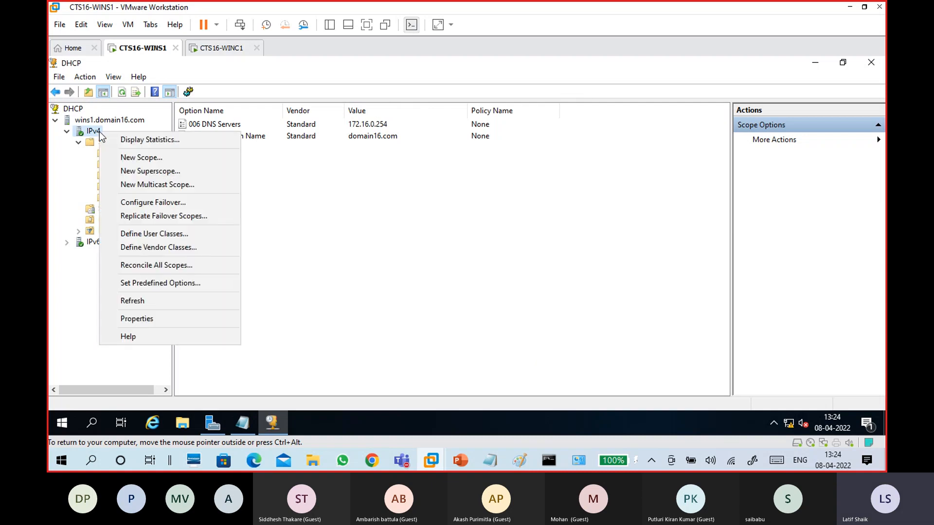
pyautogui.click(144, 234)
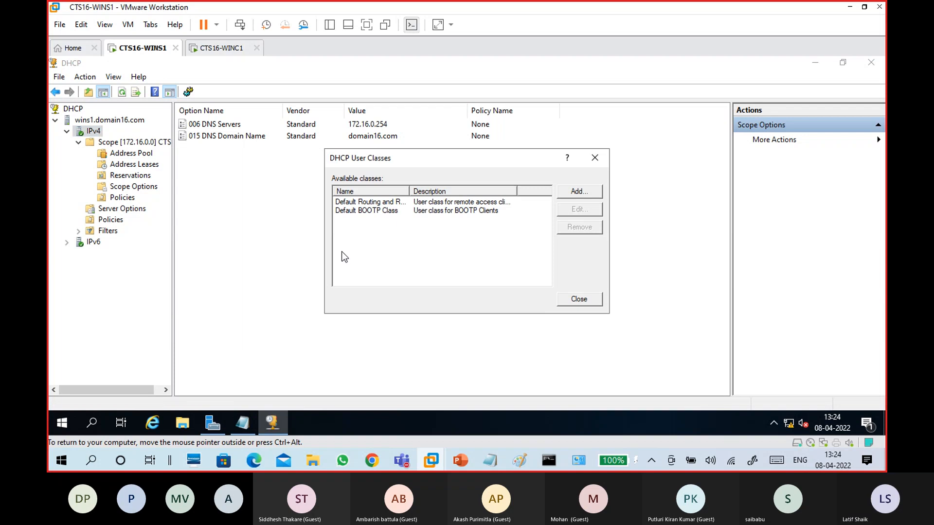
pyautogui.click(384, 210)
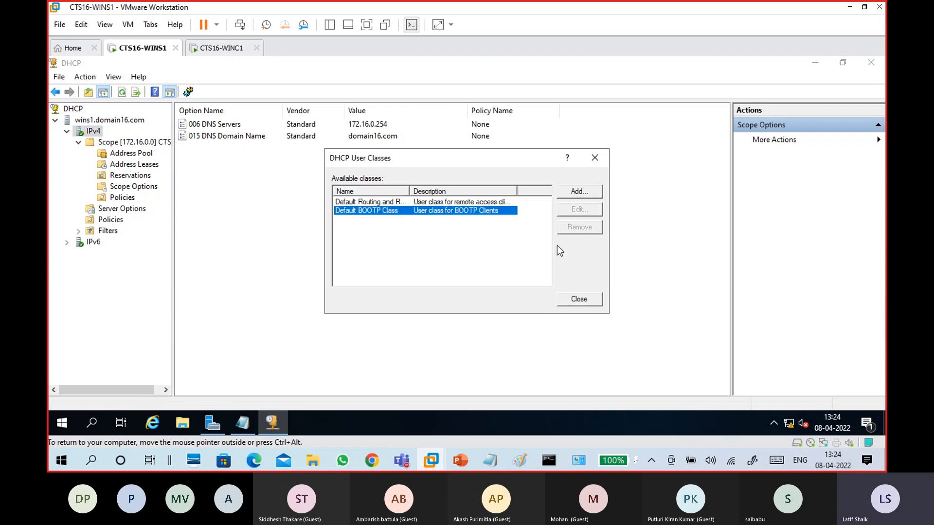
pyautogui.click(591, 298)
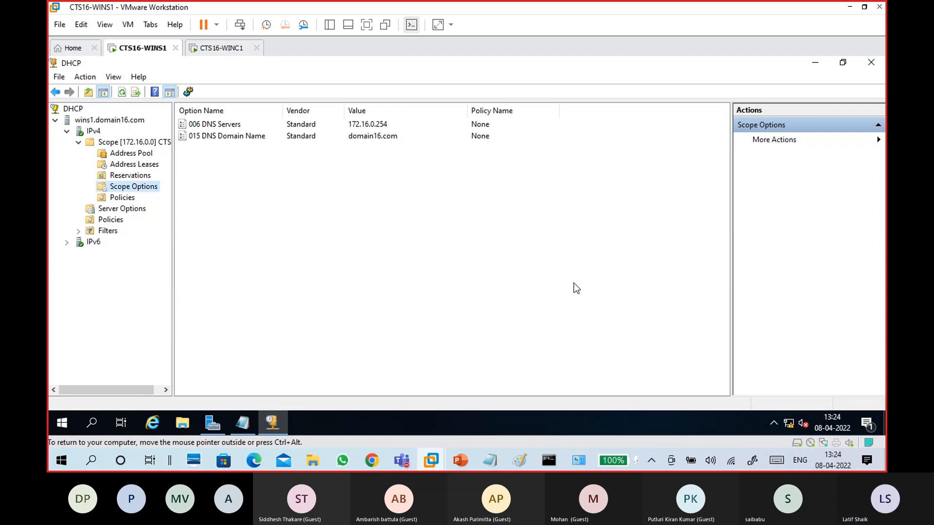
# Browse the scope's Address Pool and MAC filters, ending on the still-empty Address Leases
pyautogui.click(151, 166)
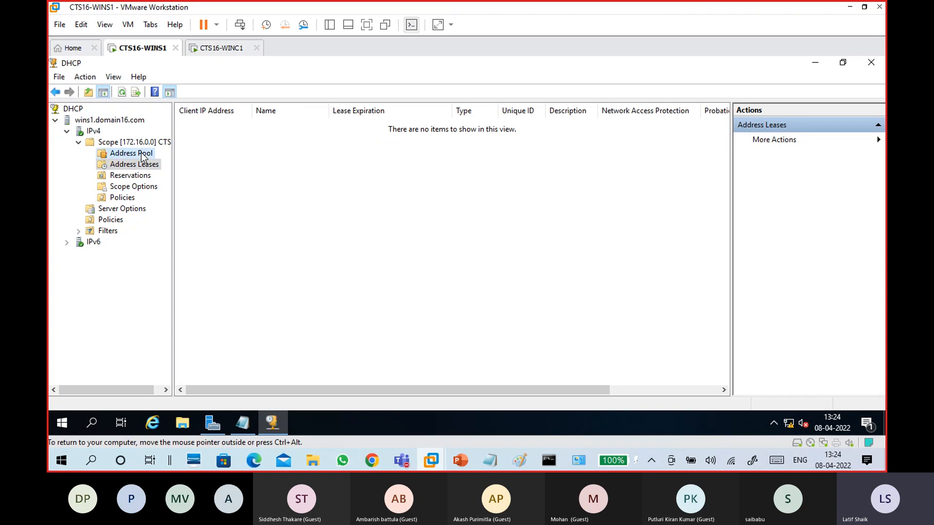
pyautogui.click(142, 154)
pyautogui.click(141, 164)
pyautogui.click(138, 153)
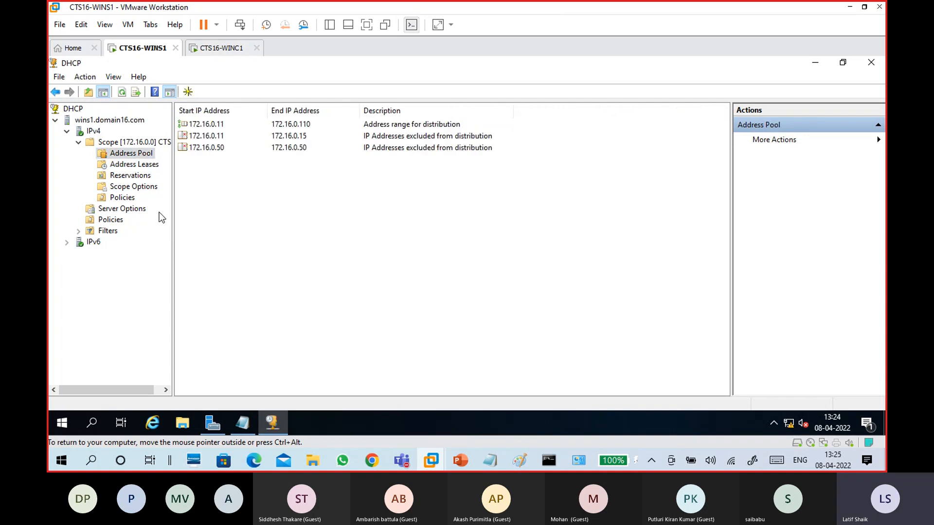
pyautogui.click(108, 230)
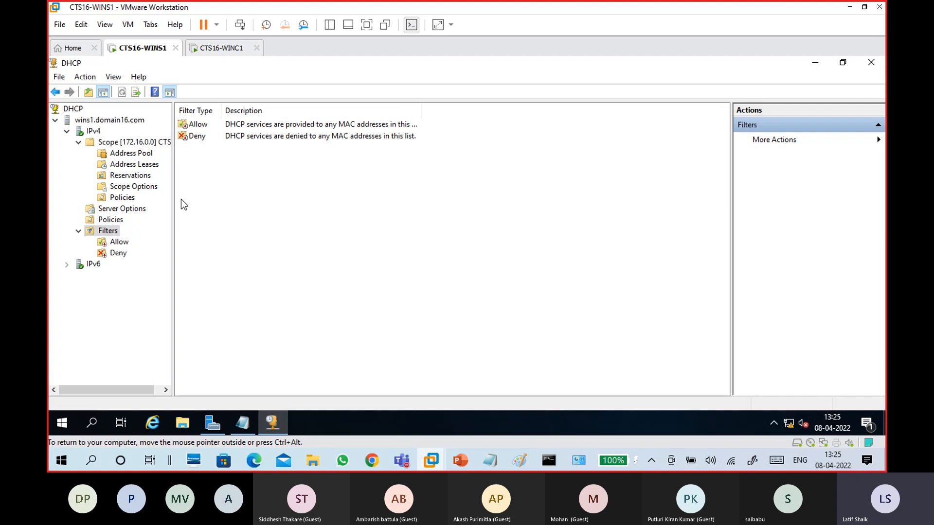
pyautogui.click(134, 165)
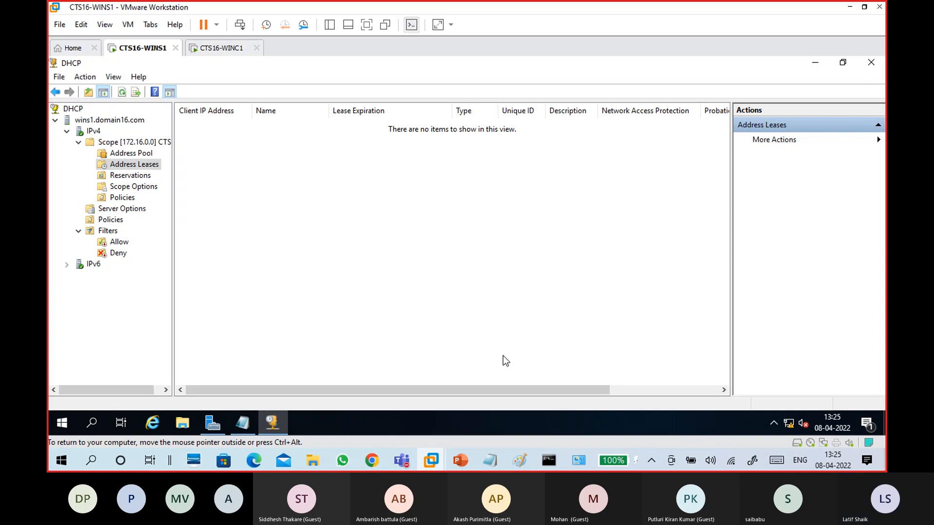
# Add a 'DHCP Option:' heading after the Exclude entry in the 08-04 server notes
pyautogui.moveTo(494, 462)
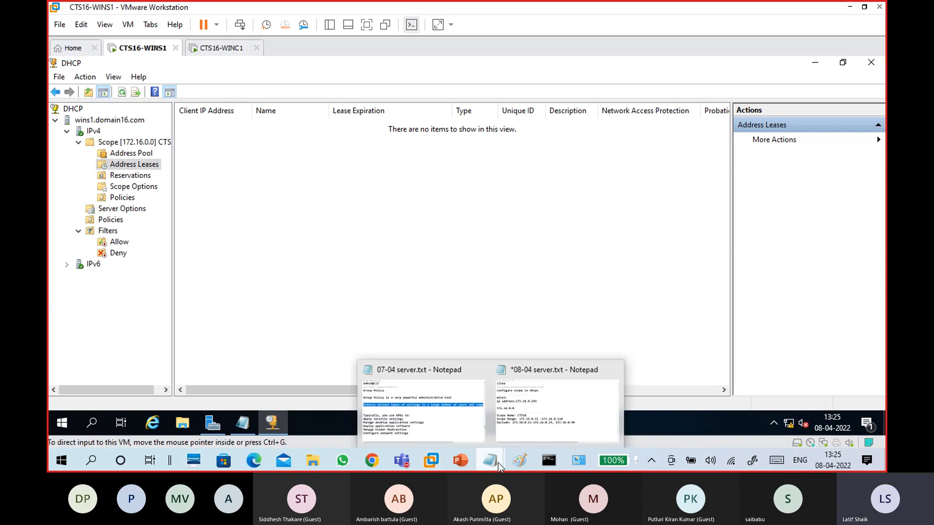
pyautogui.click(524, 428)
pyautogui.moveTo(653, 282); pyautogui.dragTo(91, 156)
pyautogui.click(183, 334)
pyautogui.press('BackSpace')
pyautogui.write('Option')
pyautogui.press('Home')
pyautogui.write('DHCP')
pyautogui.press('Right')
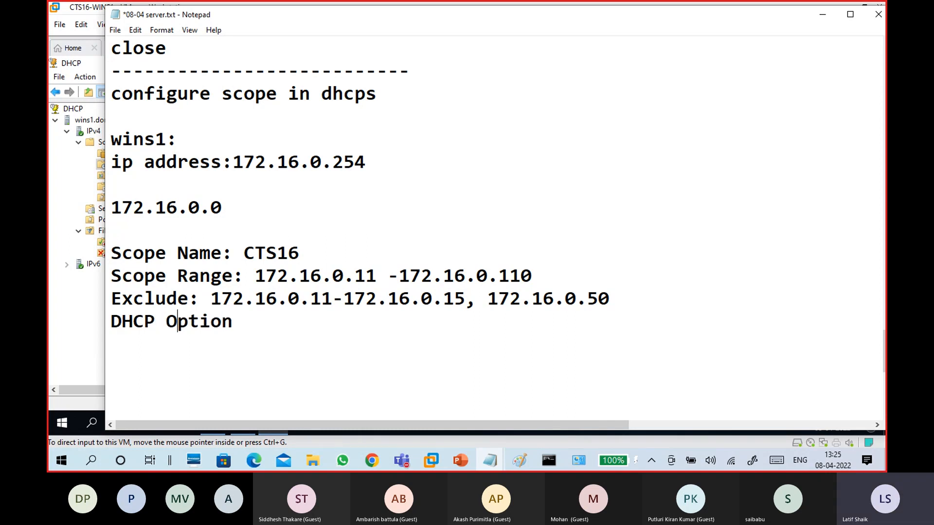
pyautogui.press('End')
pyautogui.write(':')
pyautogui.press('Return')
pyautogui.press('Up')
pyautogui.press('Return')
pyautogui.press('Down')
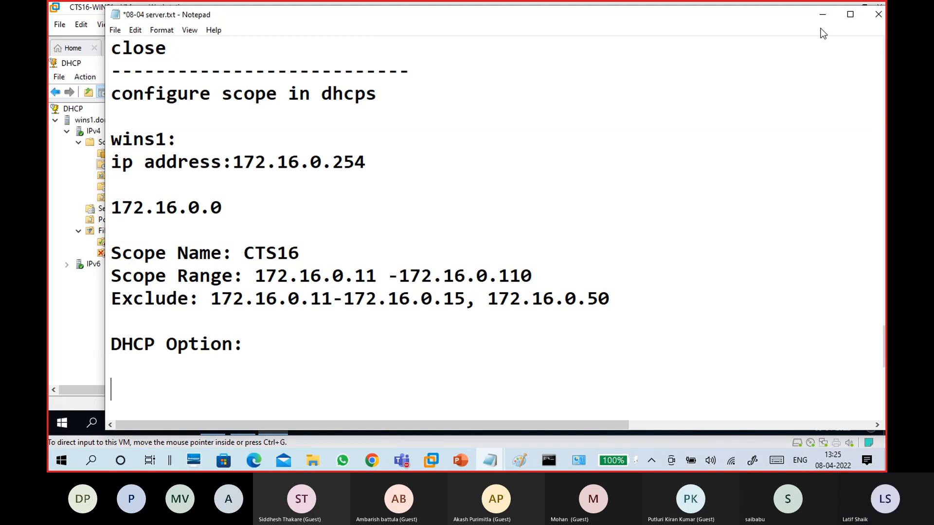
pyautogui.click(821, 16)
# Add a short dashed separator and a 'WINC1:' line below it, then minimize the notes
pyautogui.moveTo(509, 460)
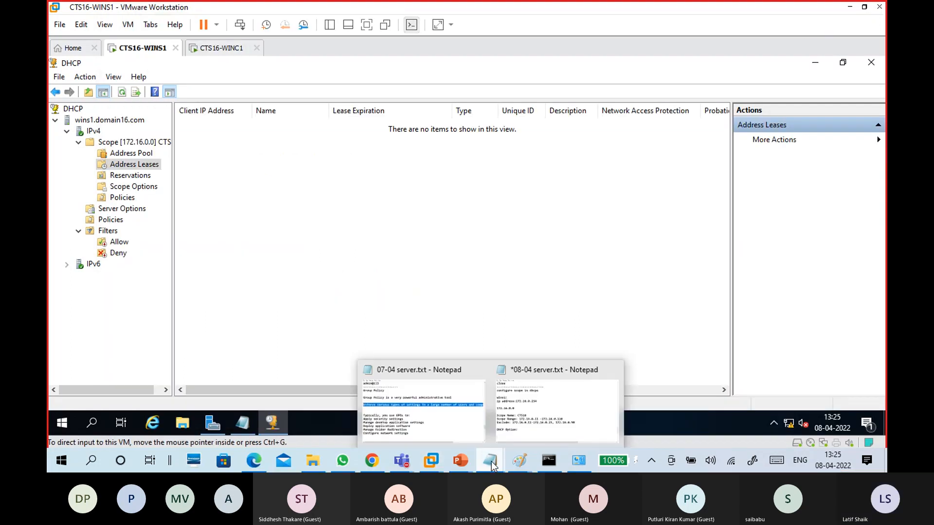
pyautogui.click(584, 398)
pyautogui.write('-------------------')
pyautogui.scroll(-2, 402, 365)
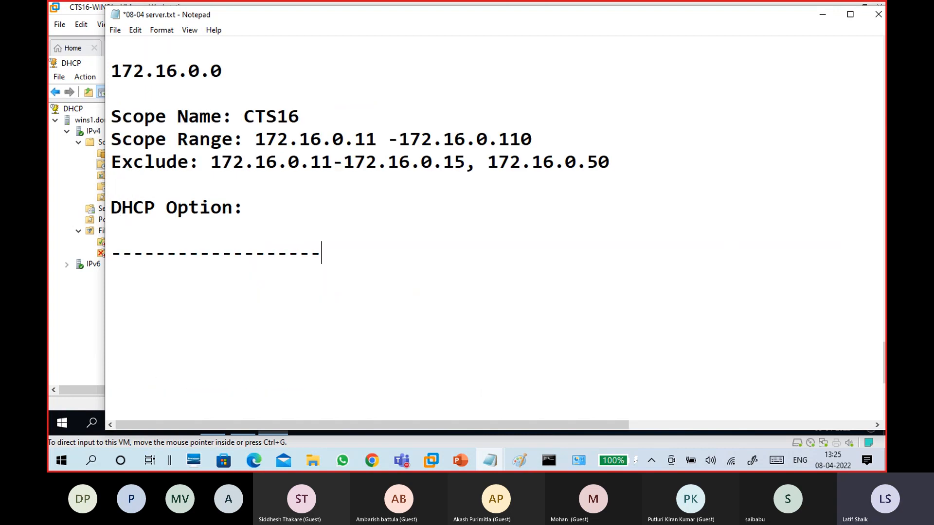
pyautogui.click(315, 293)
pyautogui.moveTo(200, 253); pyautogui.dragTo(299, 268)
pyautogui.press('BackSpace')
pyautogui.press('Return')
pyautogui.write('WINC1:')
pyautogui.moveTo(241, 275); pyautogui.dragTo(184, 282)
pyautogui.click(822, 15)
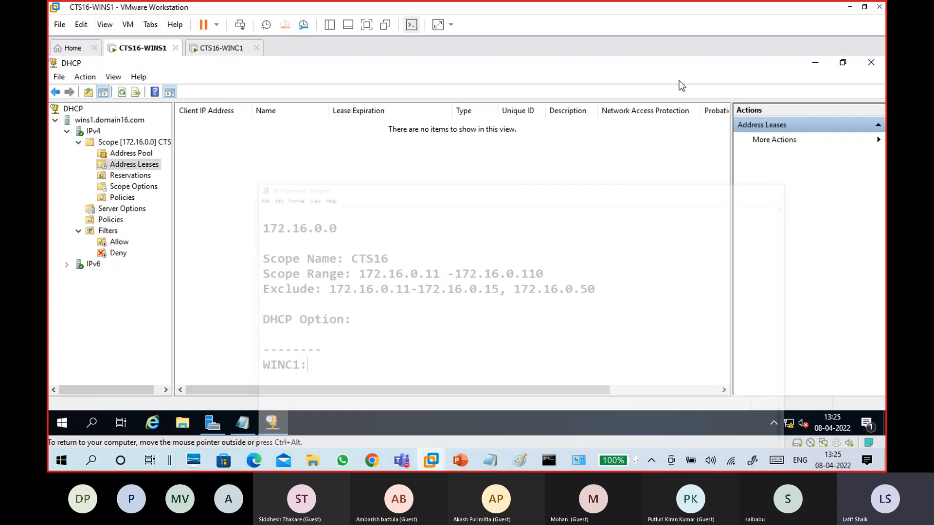
# Switch to the CTS16-WINC1 tab and sign in to Windows 10 with the account password
pyautogui.click(225, 50)
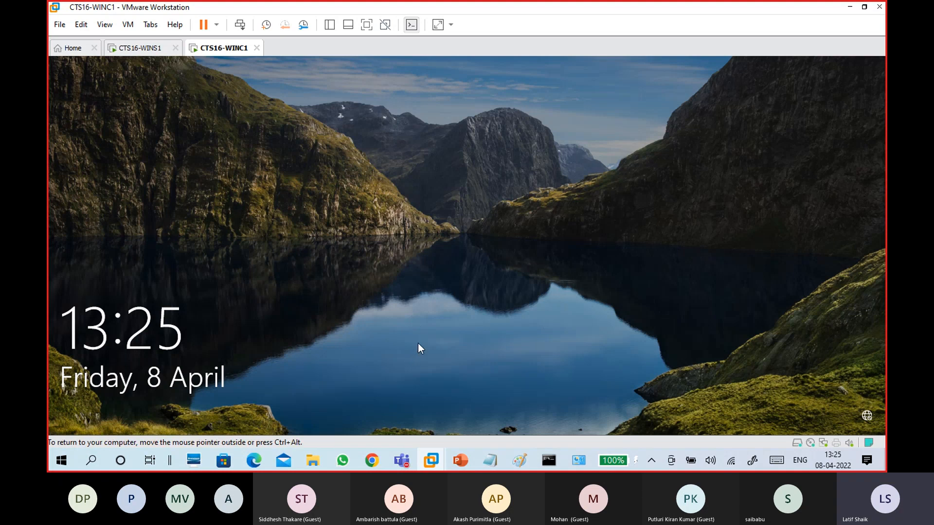
pyautogui.click(405, 265)
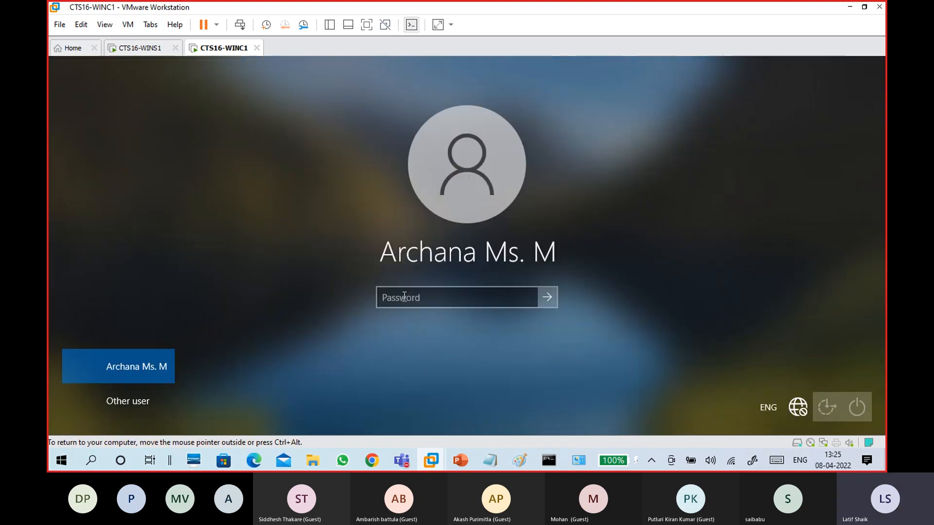
pyautogui.write('*********')
pyautogui.press('Return')
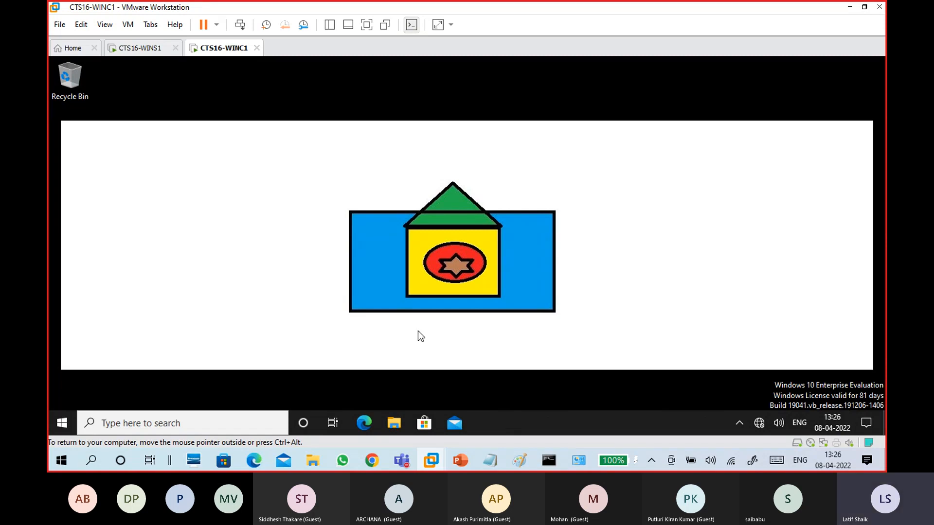
# Draw checkmarks in the two boxes under C1 and write AD in each, then minimize Paint
pyautogui.moveTo(520, 460)
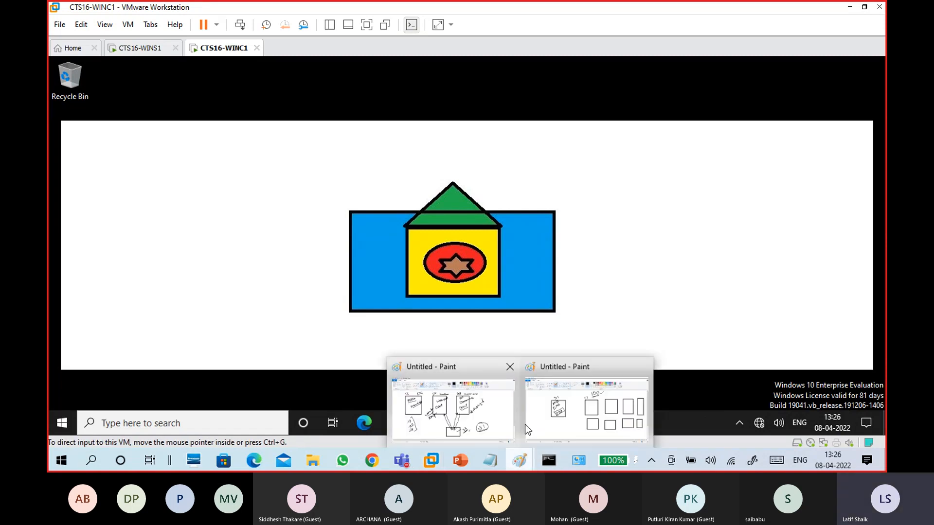
pyautogui.click(567, 419)
pyautogui.moveTo(518, 171)
pyautogui.mouseDown()
pyautogui.moveTo(523, 181)
pyautogui.moveTo(535, 164)
pyautogui.mouseUp()
pyautogui.moveTo(662, 163)
pyautogui.mouseDown()
pyautogui.moveTo(650, 174)
pyautogui.moveTo(662, 175)
pyautogui.mouseUp()
pyautogui.moveTo(508, 176)
pyautogui.mouseDown()
pyautogui.moveTo(504, 187)
pyautogui.moveTo(516, 183)
pyautogui.mouseUp()
pyautogui.moveTo(514, 170); pyautogui.dragTo(512, 186)
pyautogui.click(559, 176)
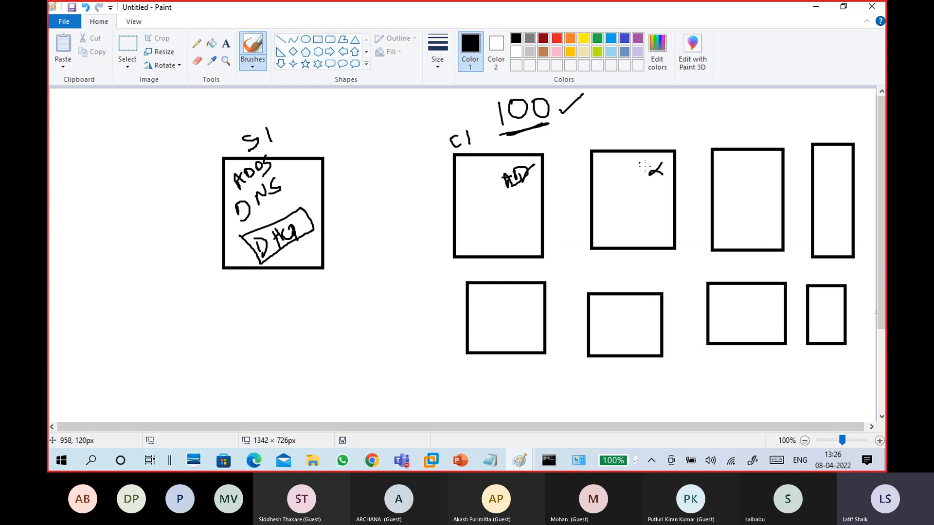
pyautogui.moveTo(635, 167); pyautogui.dragTo(642, 174)
pyautogui.moveTo(632, 173); pyautogui.dragTo(648, 170)
pyautogui.moveTo(649, 169); pyautogui.dragTo(660, 177)
pyautogui.click(816, 10)
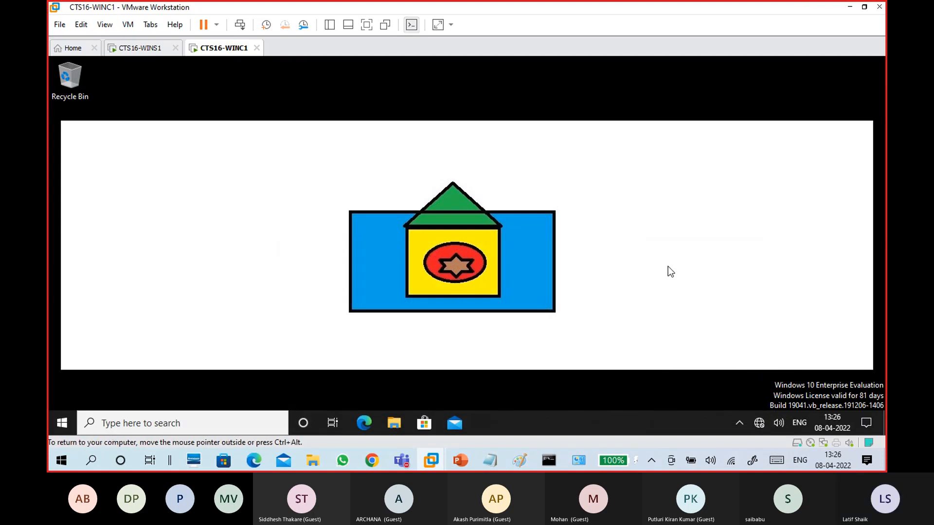
# Launch Network Connections with ncpa.cpl from the Run box
pyautogui.press('super+r')
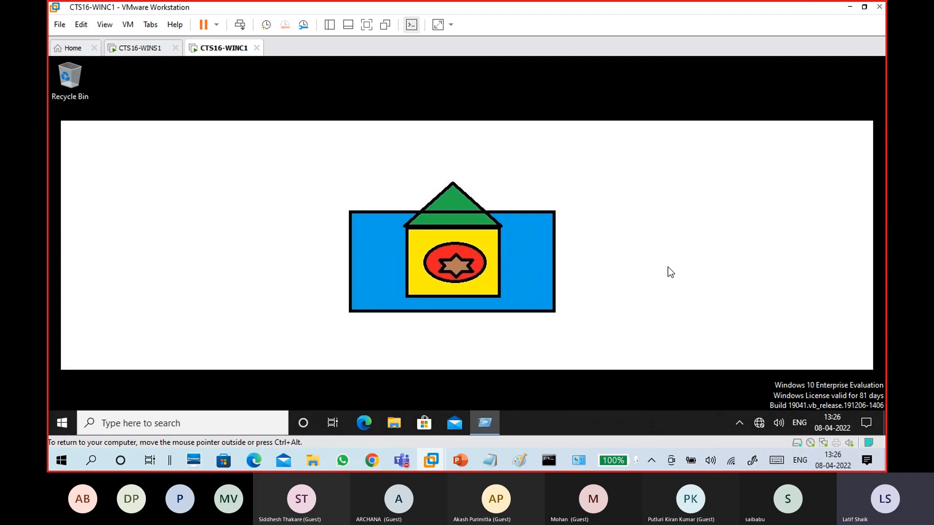
pyautogui.write('nc')
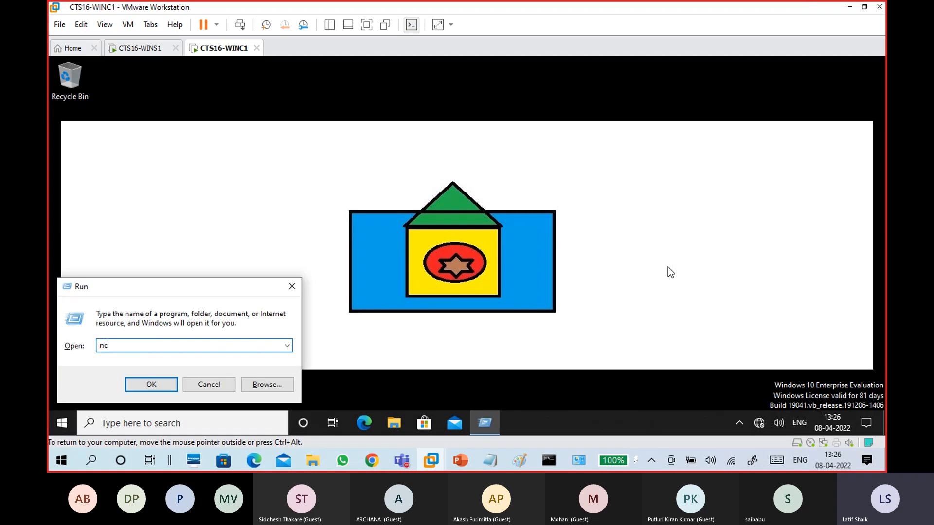
pyautogui.write('pa.cp')
pyautogui.press('Return')
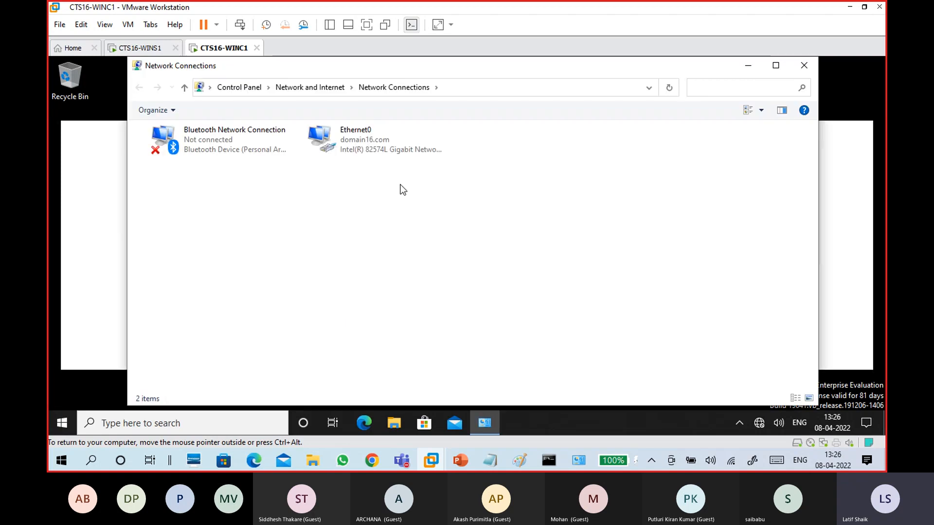
# Confirm Ethernet0 is static at 172.16.0.10 with DHCP disabled, then request its properties
pyautogui.click(381, 143)
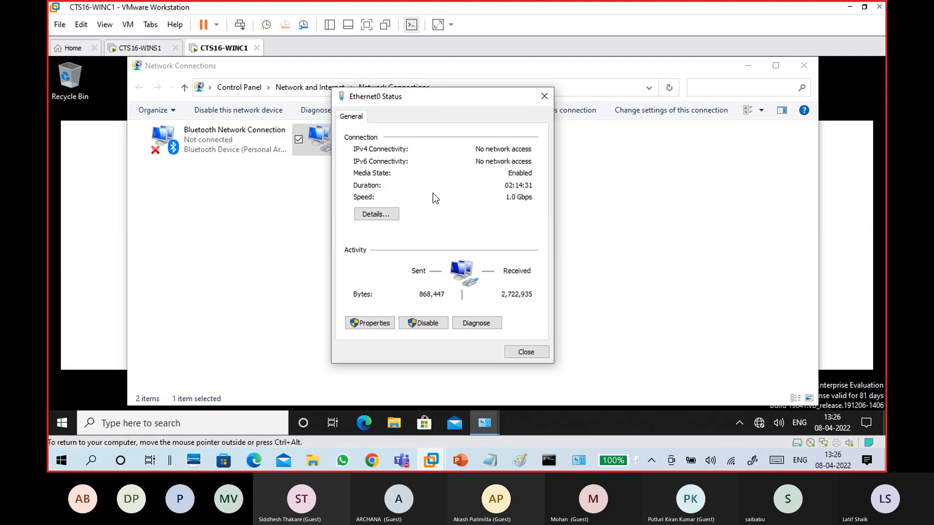
pyautogui.click(387, 214)
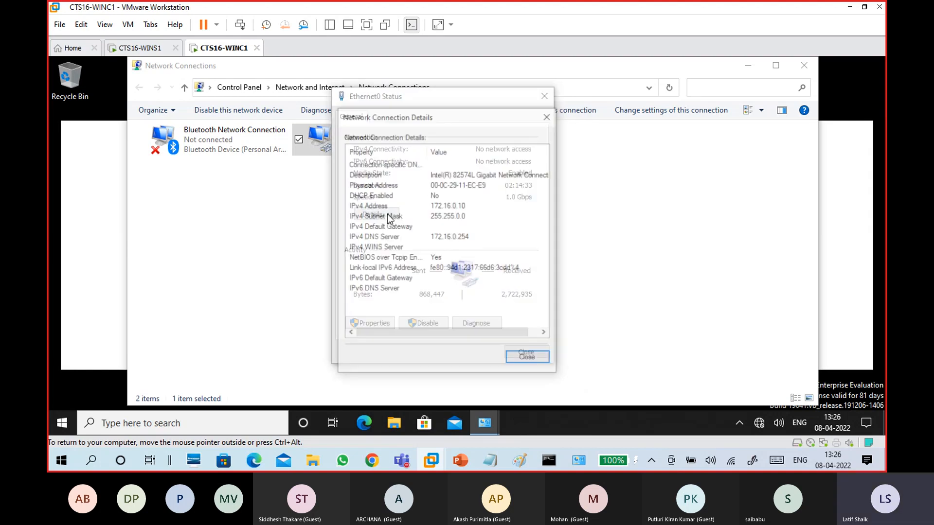
pyautogui.click(427, 196)
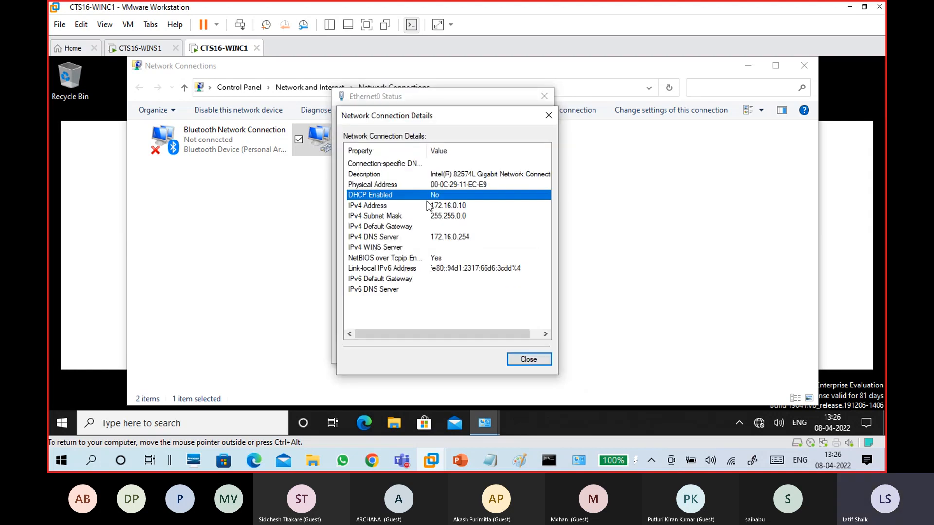
pyautogui.click(518, 360)
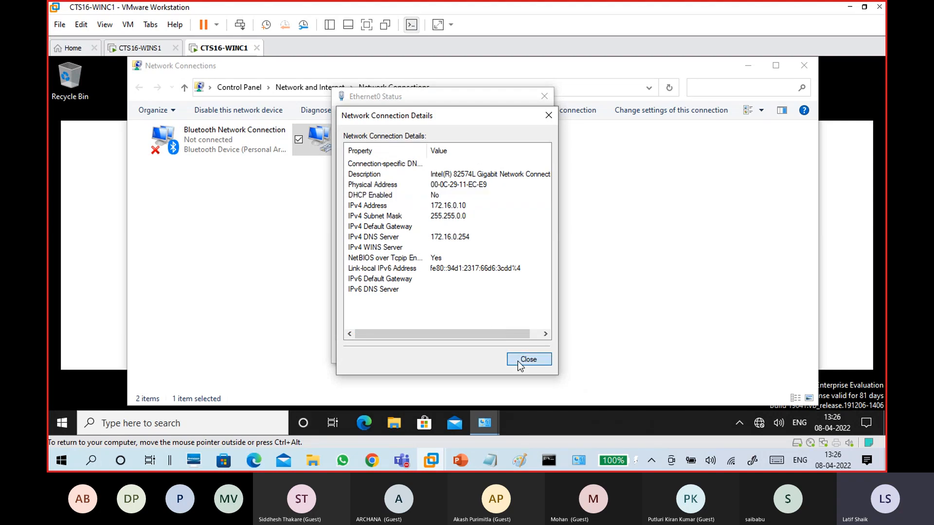
pyautogui.click(372, 323)
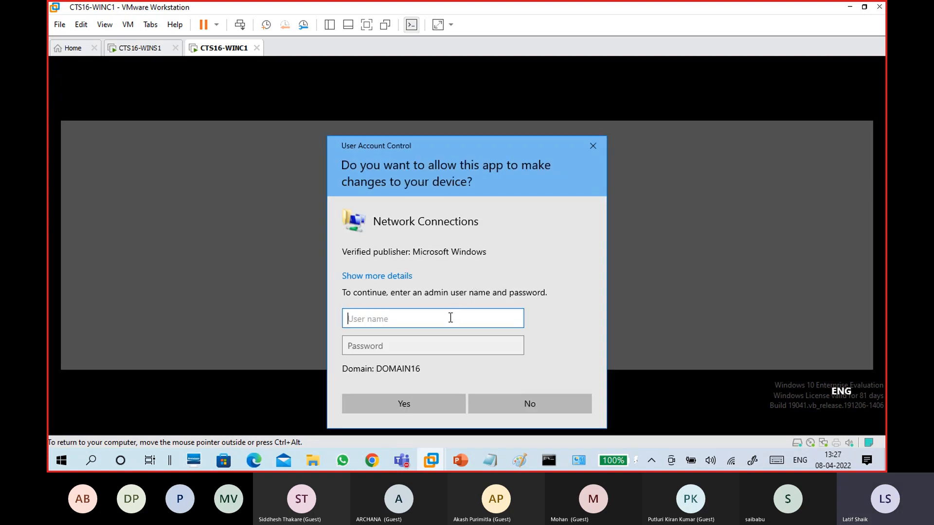
# Approve the UAC prompt as administrator and open Internet Protocol Version 4 (TCP/IPv4) properties
pyautogui.write('administrator')
pyautogui.press('Tab')
pyautogui.write('•••••••••')
pyautogui.press('Return')
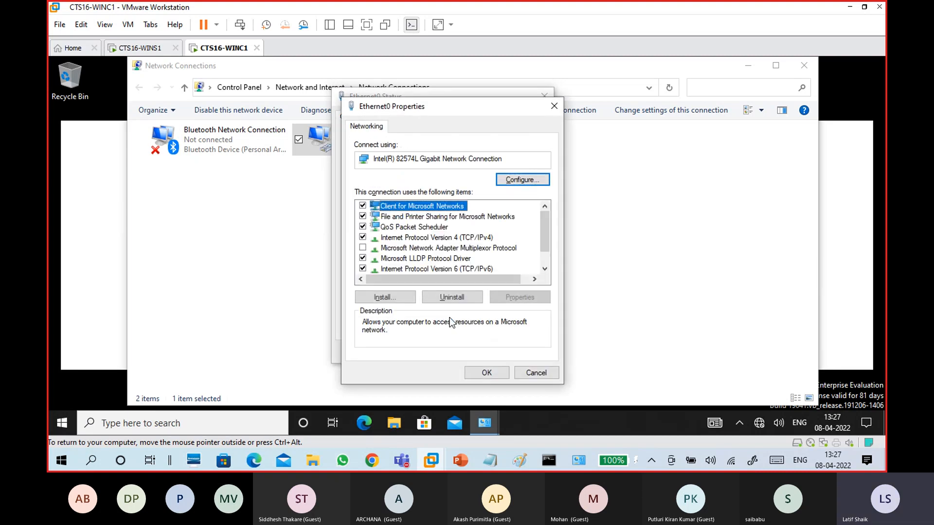
pyautogui.click(443, 238)
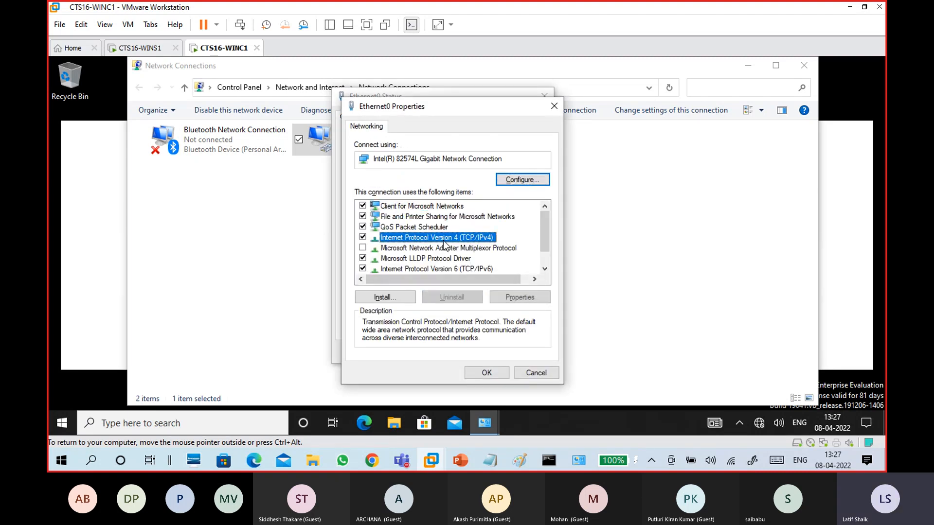
pyautogui.click(513, 294)
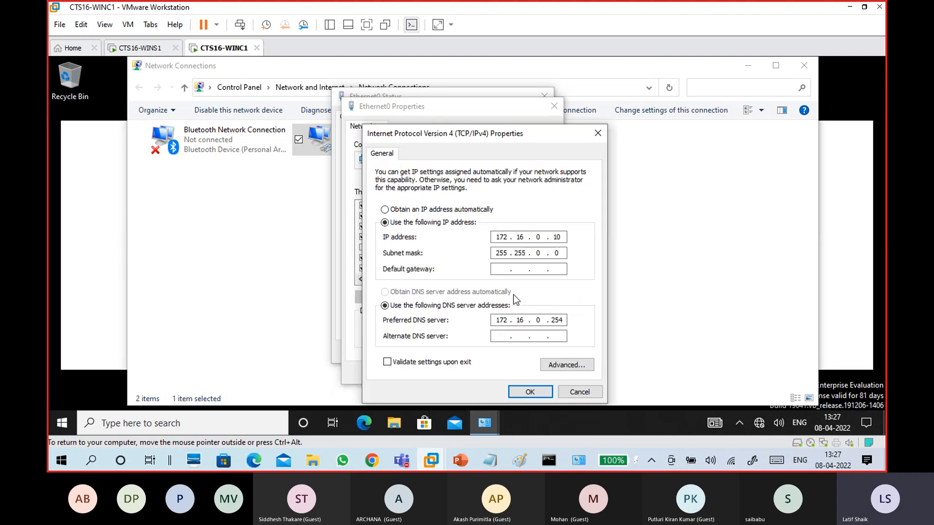
# Set IPv4 to obtain both the IP address and DNS server address automatically
pyautogui.moveTo(471, 136); pyautogui.dragTo(537, 91)
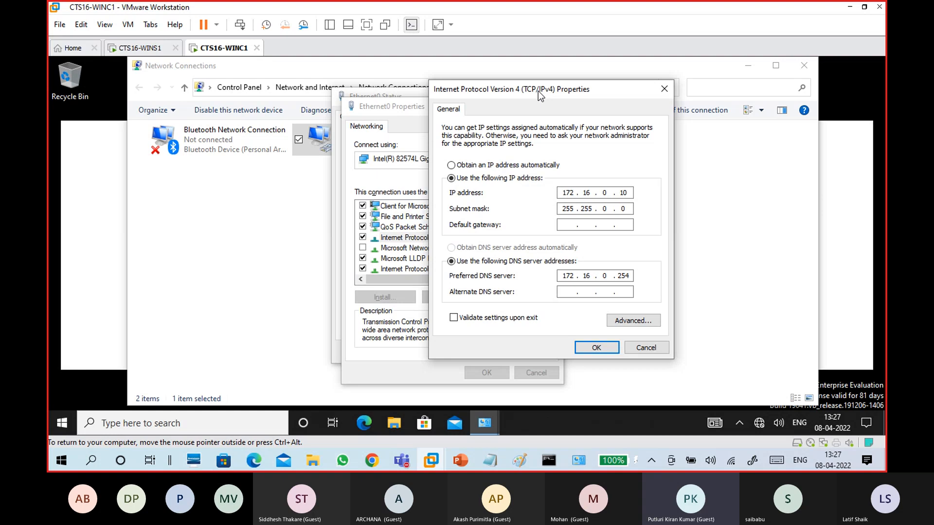
pyautogui.click(550, 165)
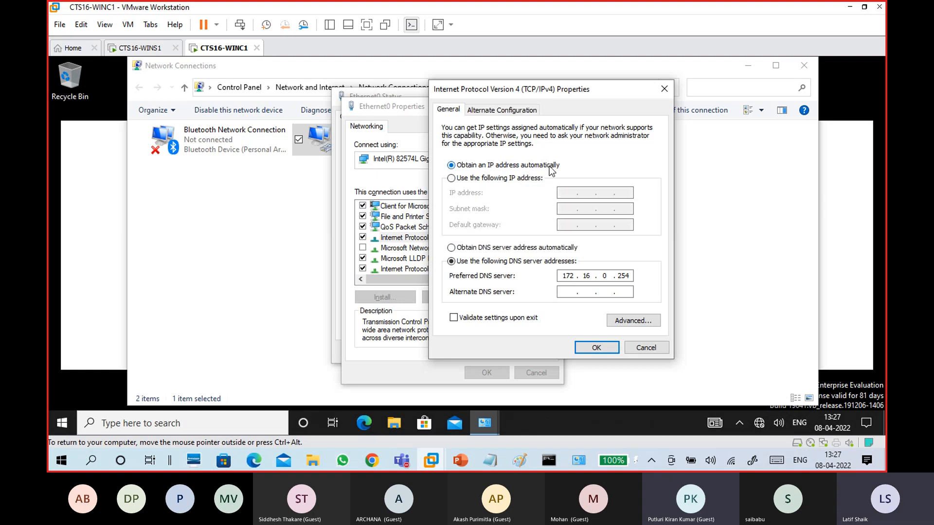
pyautogui.click(529, 250)
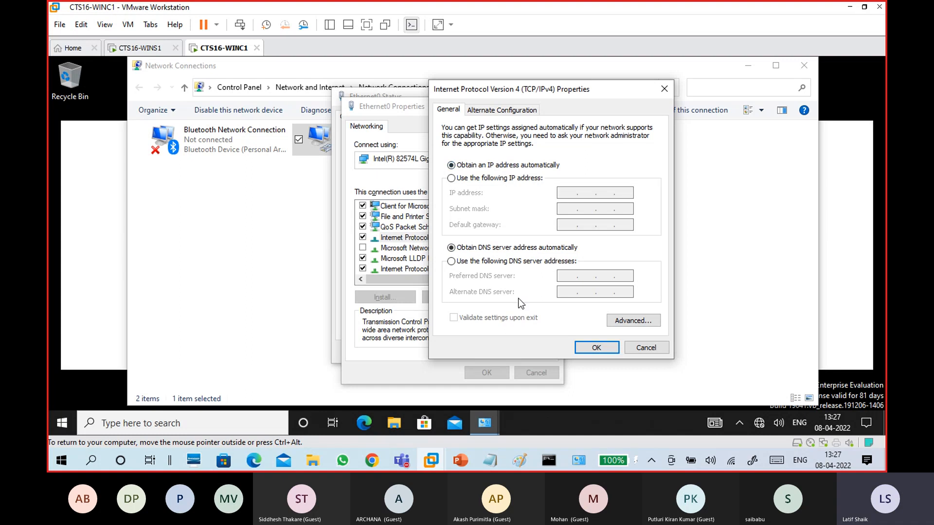
pyautogui.click(496, 178)
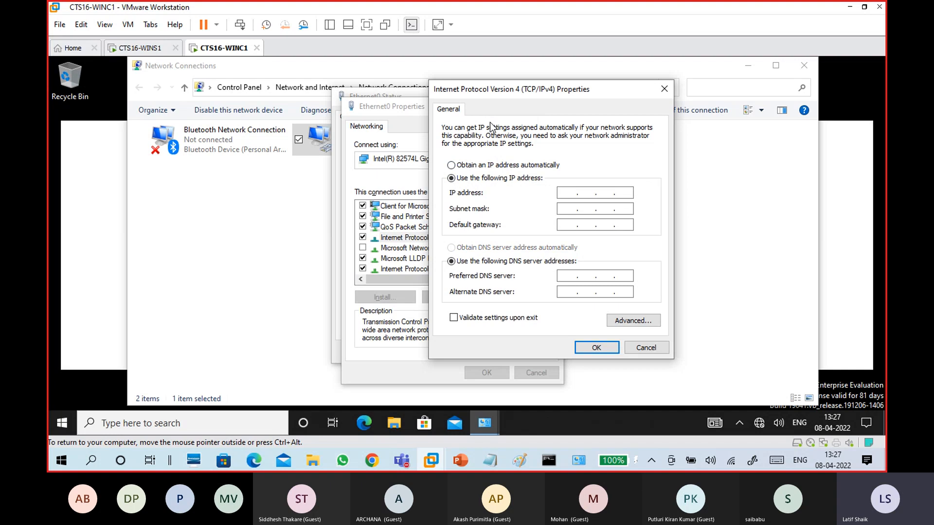
pyautogui.click(494, 167)
# Compare Alternate Configuration choices: automatic private IP address versus user configured
pyautogui.click(487, 111)
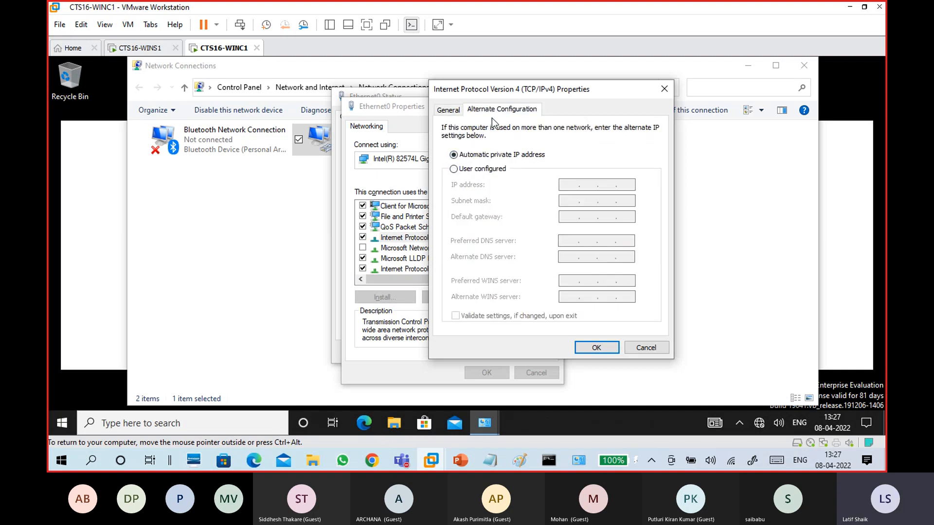
pyautogui.click(459, 110)
pyautogui.click(493, 113)
pyautogui.click(449, 110)
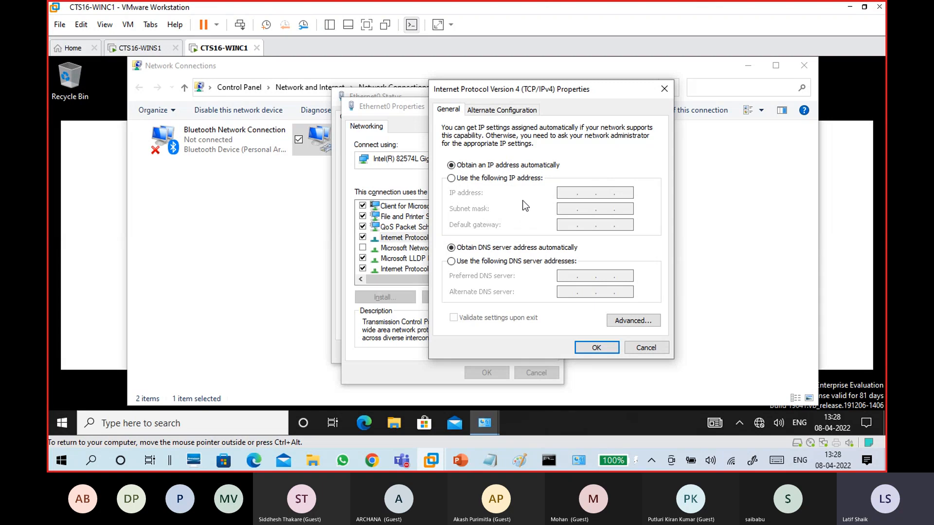
pyautogui.click(506, 112)
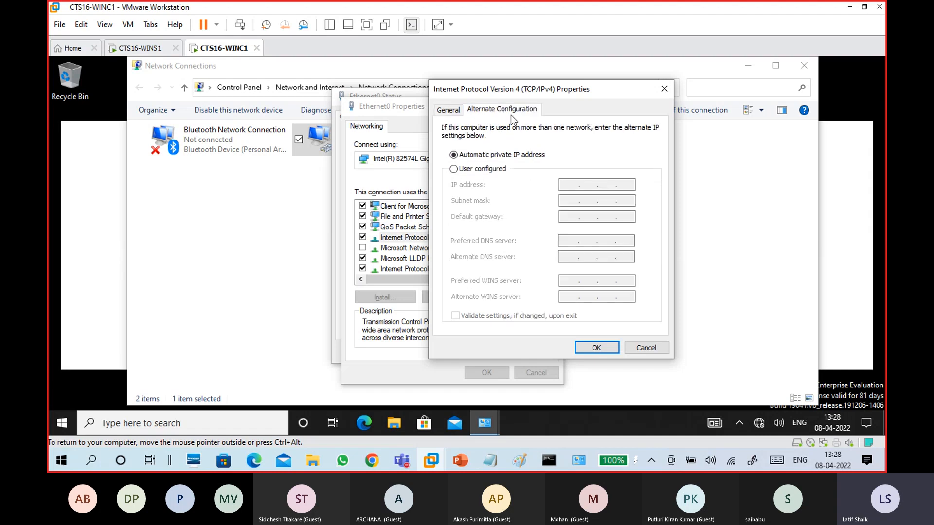
pyautogui.click(495, 155)
pyautogui.click(495, 170)
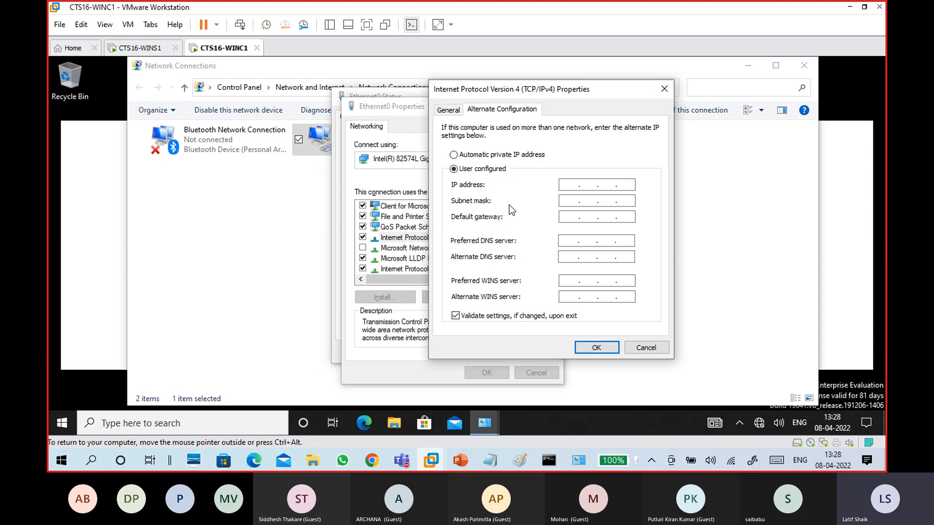
pyautogui.click(494, 157)
pyautogui.click(491, 170)
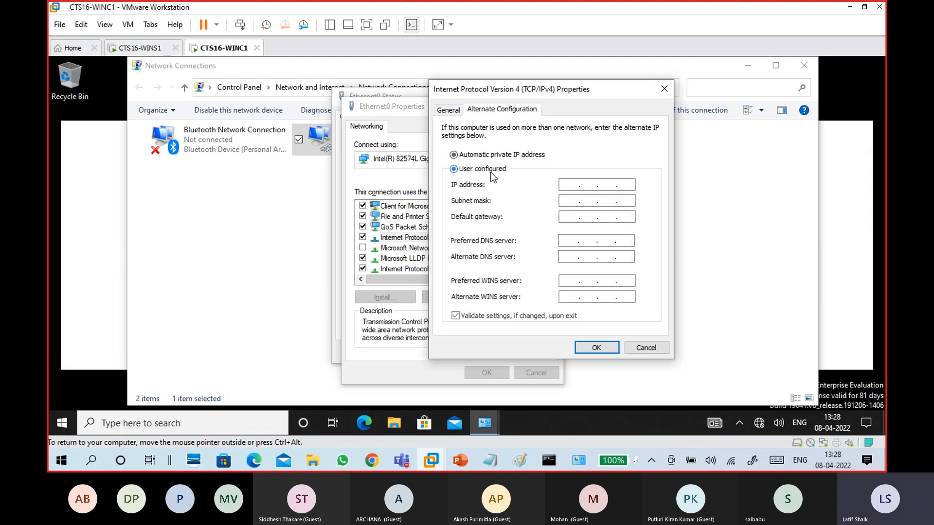
# Dismiss the invalid address error and leave Alternate Configuration on automatic private IP address
pyautogui.click(452, 113)
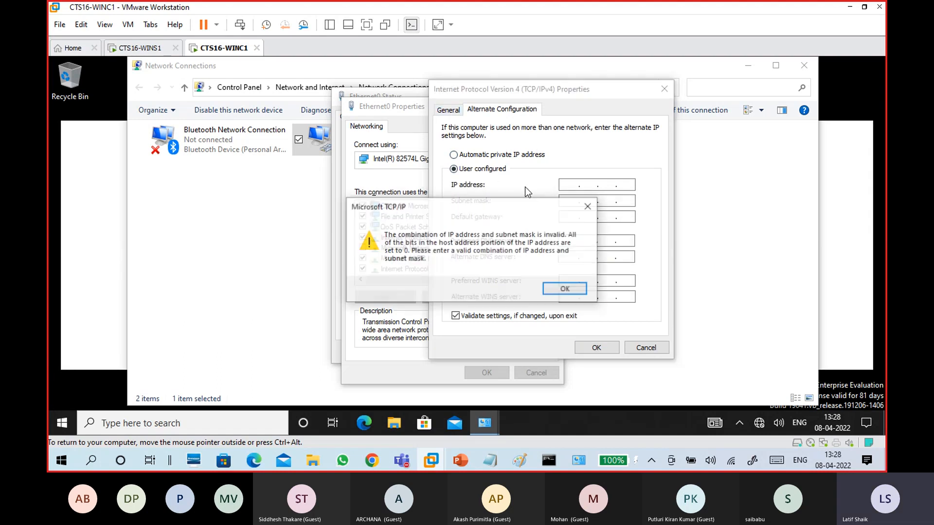
pyautogui.click(586, 208)
pyautogui.click(533, 155)
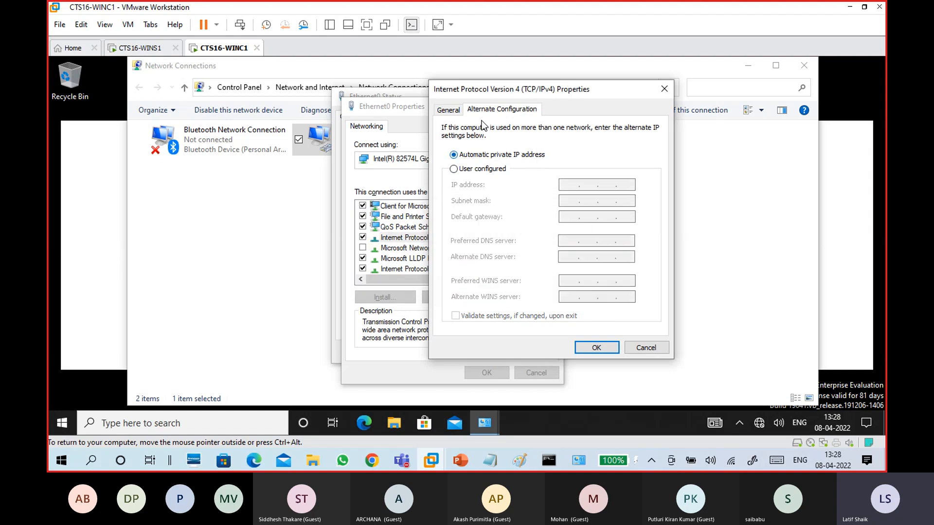
pyautogui.click(448, 110)
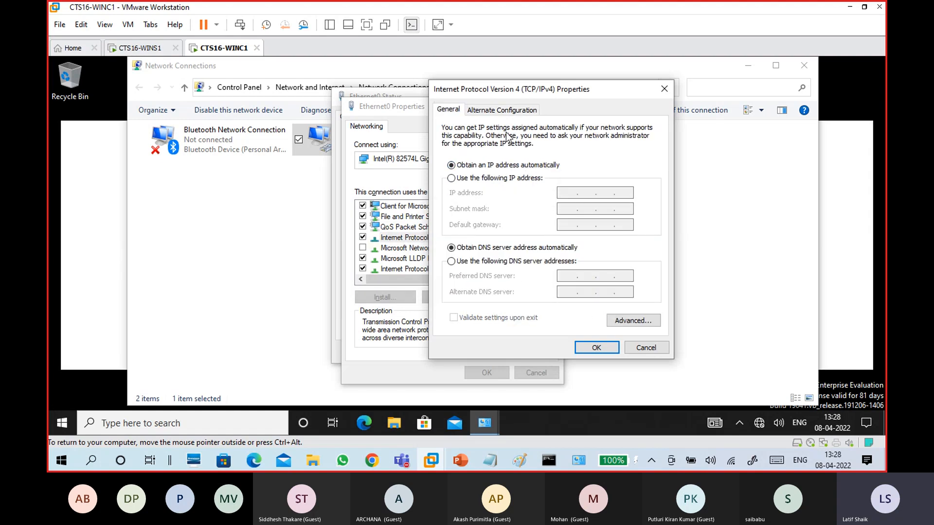
pyautogui.click(504, 112)
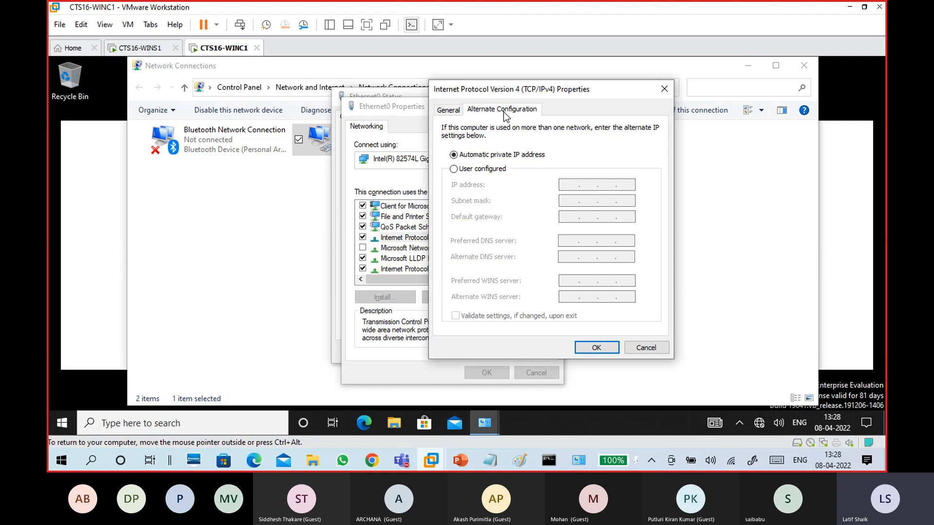
pyautogui.click(494, 171)
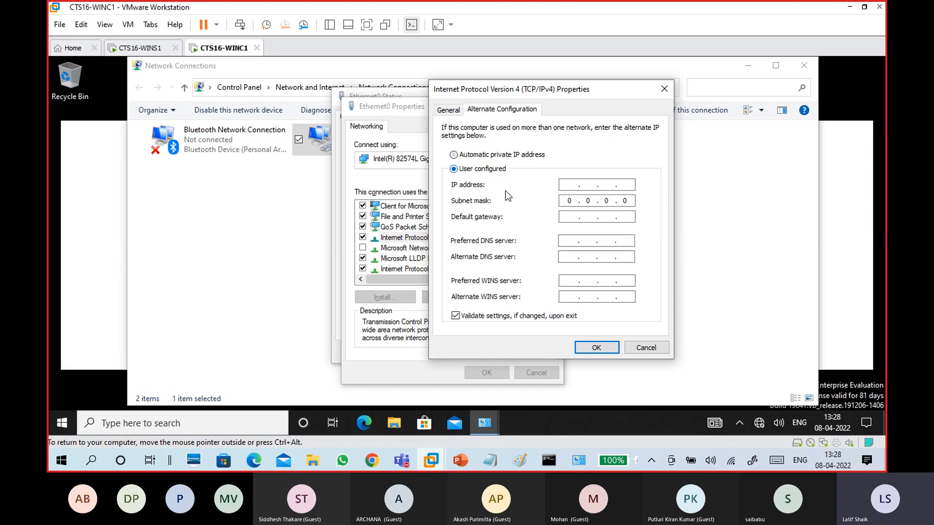
pyautogui.click(510, 155)
pyautogui.click(448, 110)
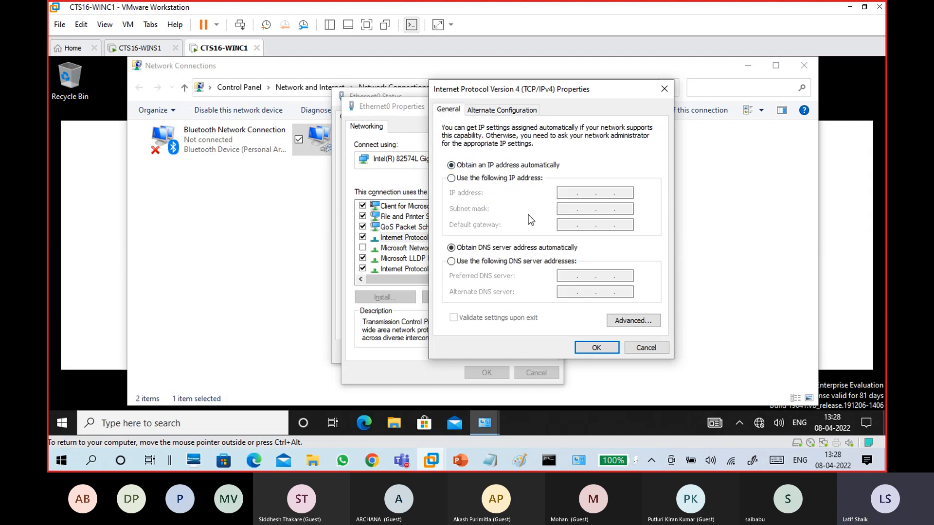
pyautogui.click(632, 346)
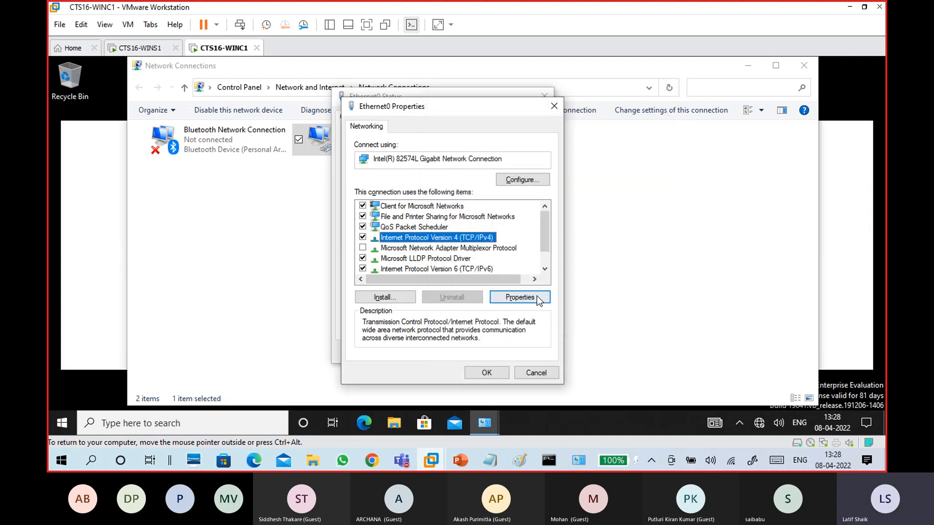
pyautogui.click(536, 296)
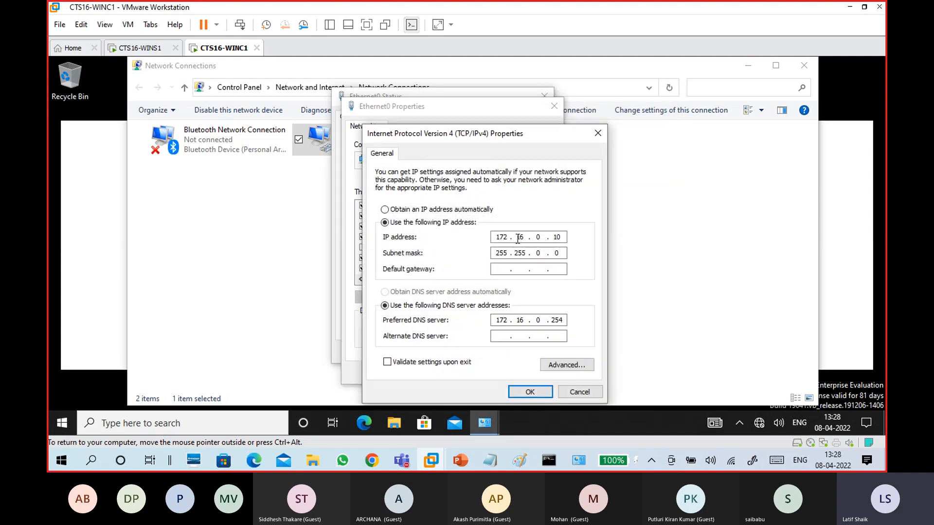
pyautogui.click(453, 209)
pyautogui.click(464, 291)
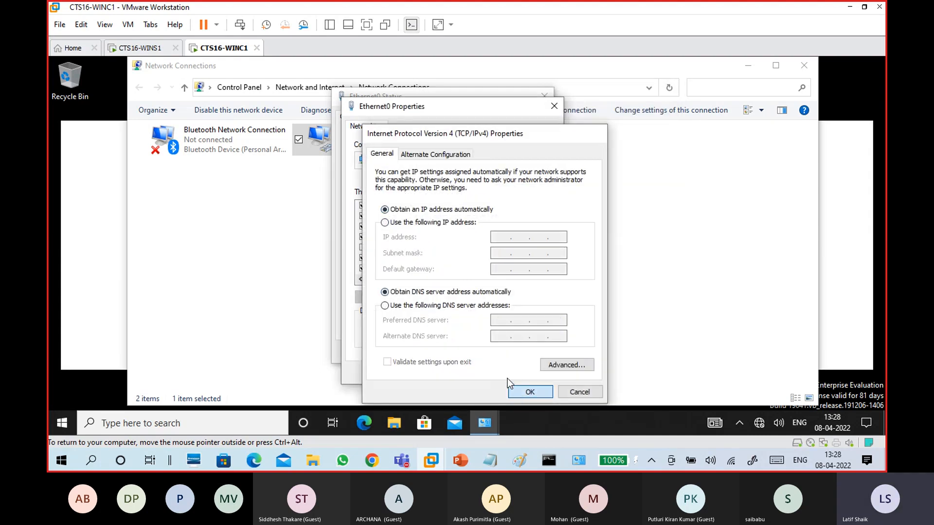
pyautogui.click(518, 392)
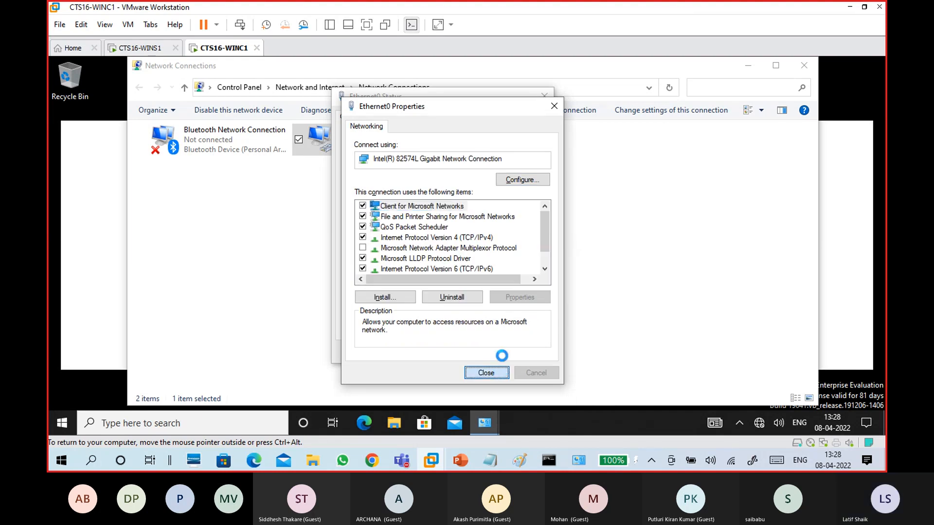
pyautogui.click(523, 351)
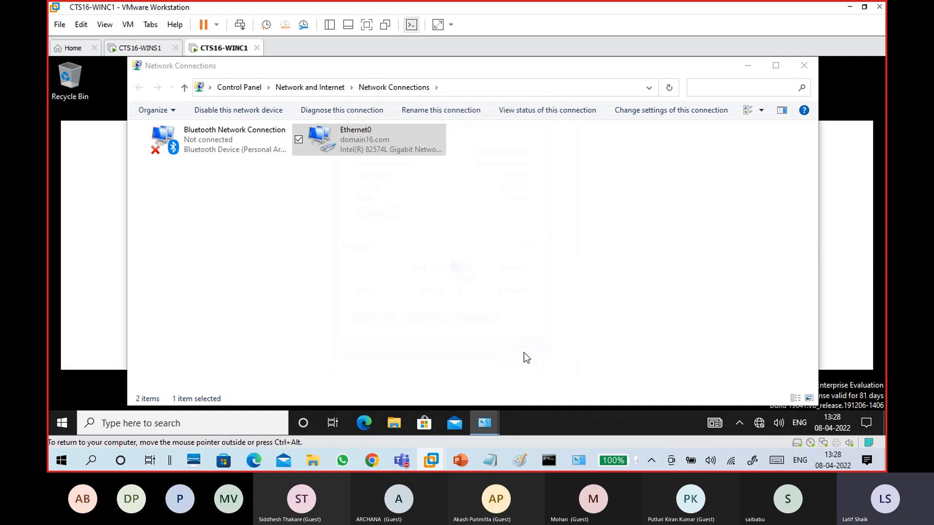
pyautogui.click(804, 65)
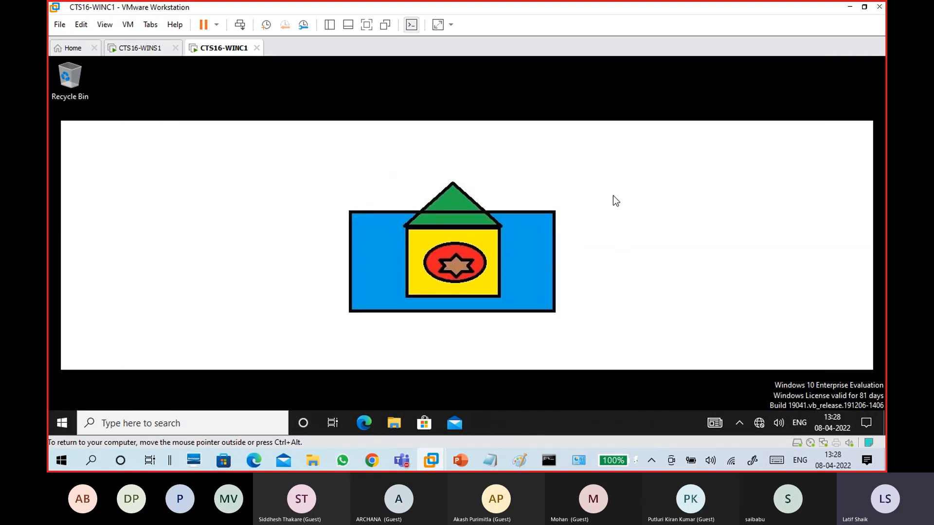
pyautogui.press('super+r')
pyautogui.press('Return')
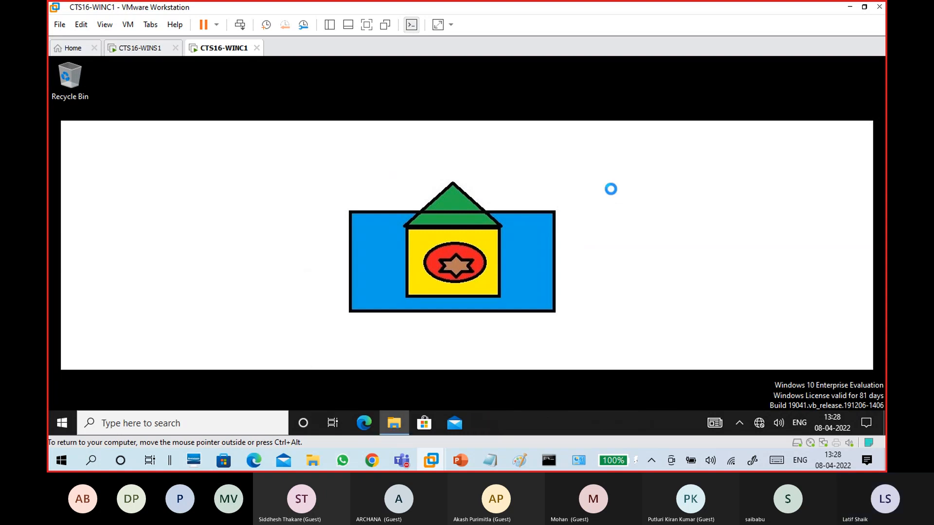
# Open Ethernet0's connection details and check IPv4 address 172.16.0.17 with subnet mask 255.255.0.0
pyautogui.doubleClick(421, 156)
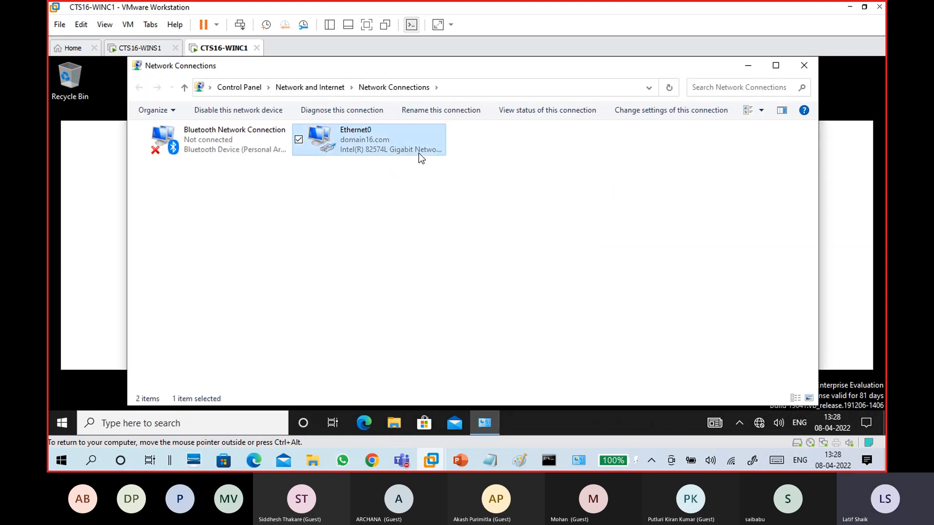
pyautogui.click(413, 232)
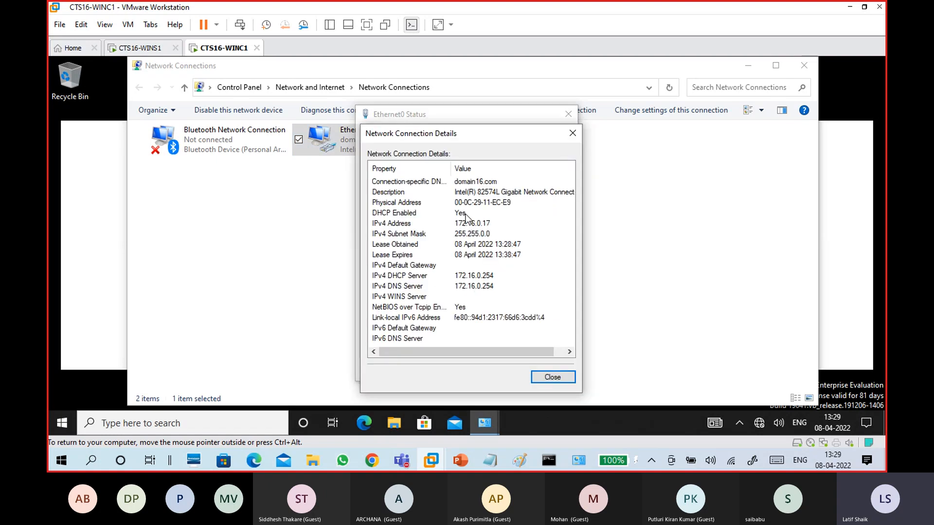
pyautogui.click(466, 214)
pyautogui.click(485, 225)
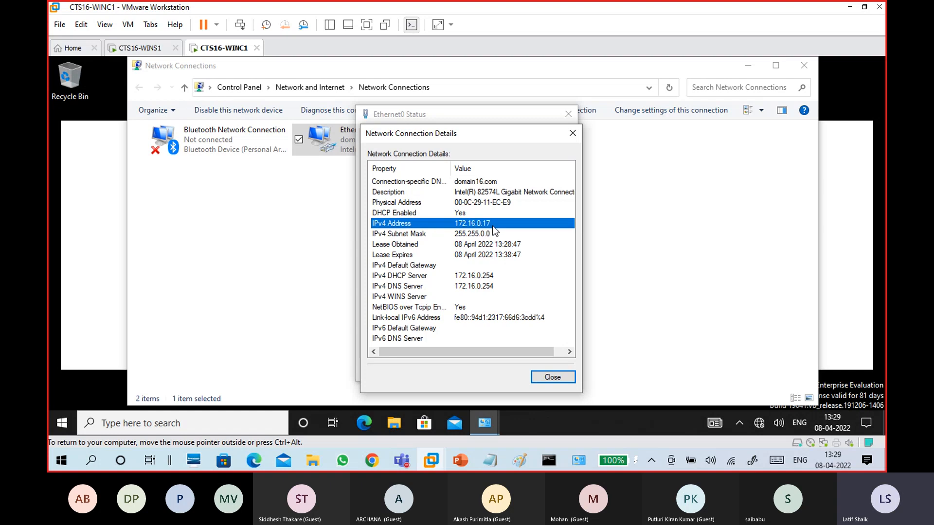
pyautogui.click(489, 230)
pyautogui.click(490, 226)
pyautogui.click(490, 234)
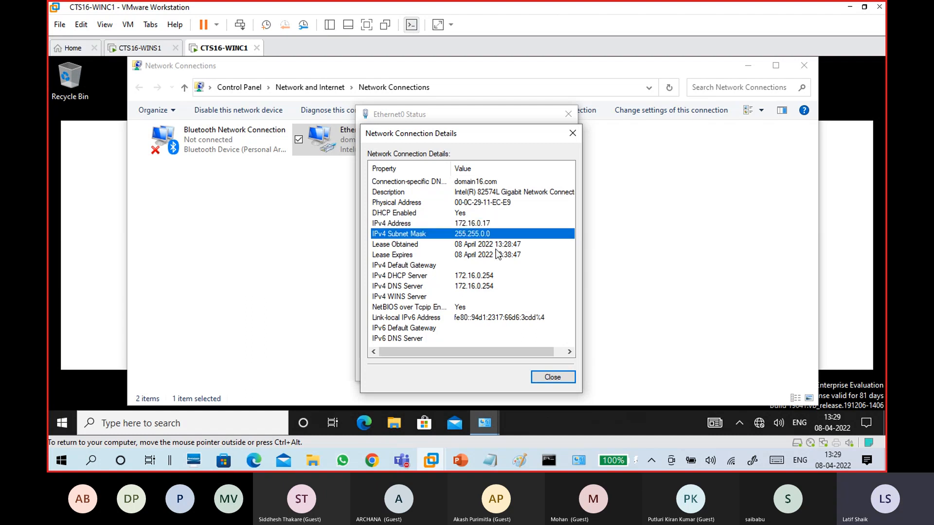
# Confirm DHCP is enabled and both the DHCP and DNS servers are 172.16.0.254
pyautogui.click(494, 287)
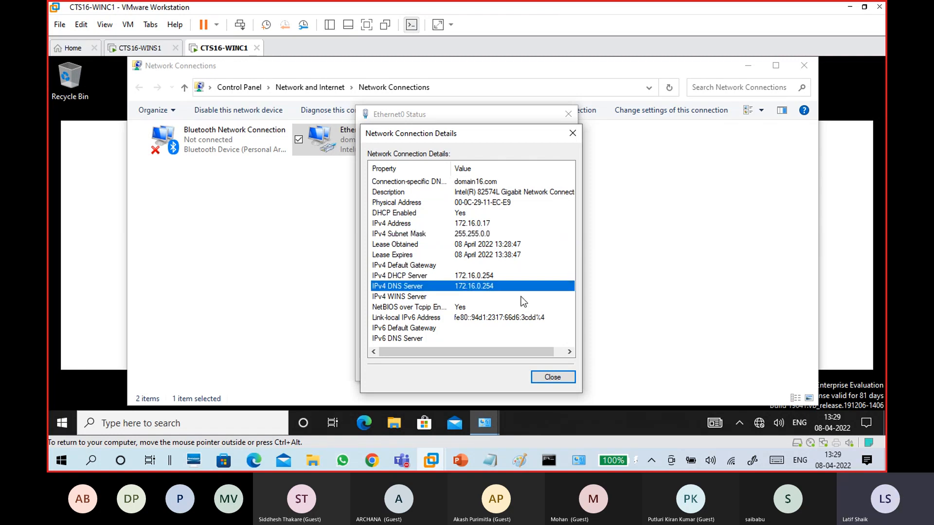
pyautogui.click(503, 274)
pyautogui.click(501, 282)
pyautogui.click(501, 275)
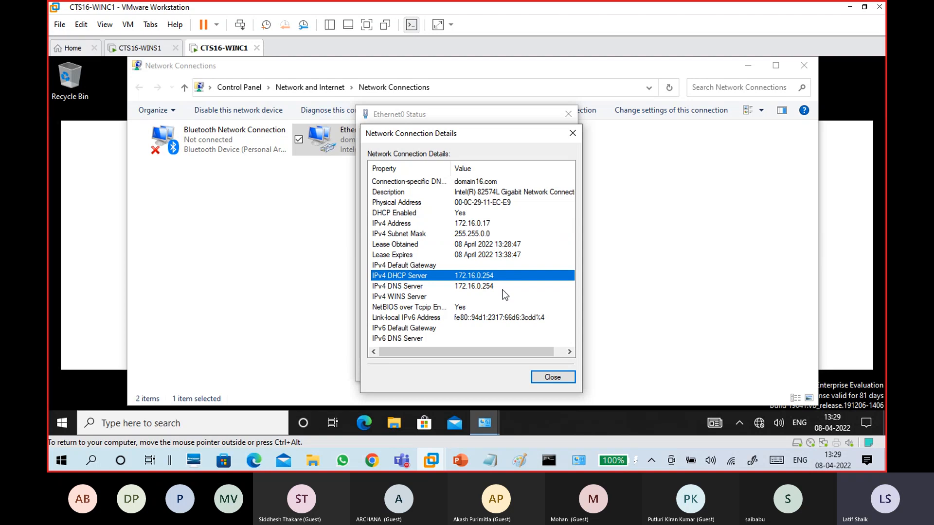
pyautogui.click(494, 286)
pyautogui.click(494, 278)
pyautogui.click(495, 286)
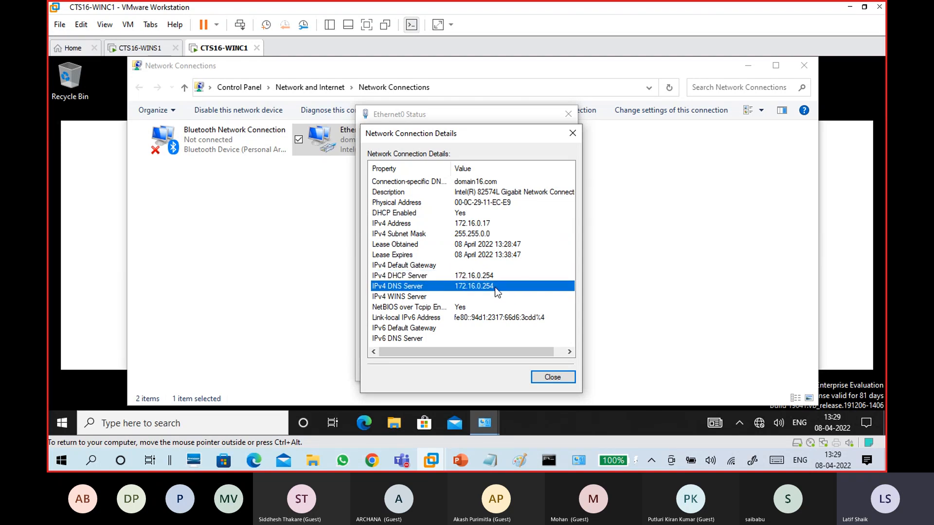
pyautogui.click(494, 277)
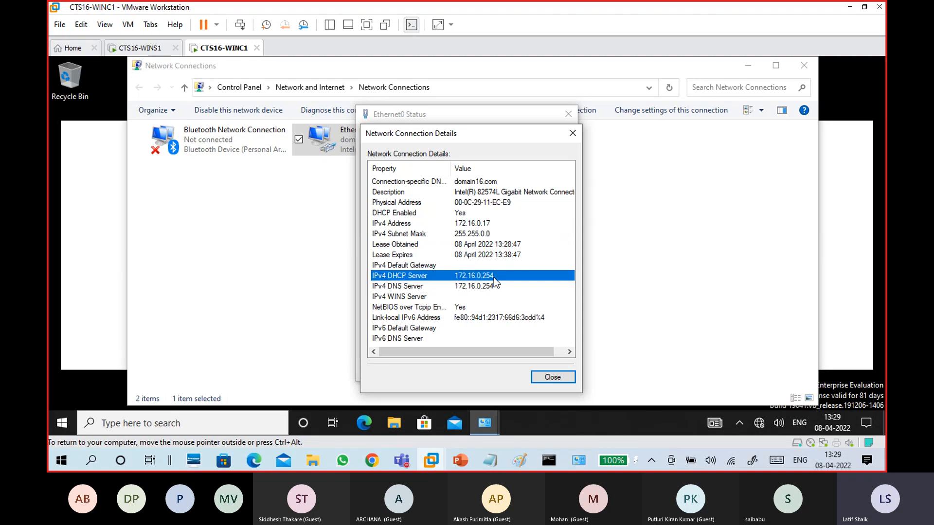
pyautogui.click(480, 235)
pyautogui.click(477, 223)
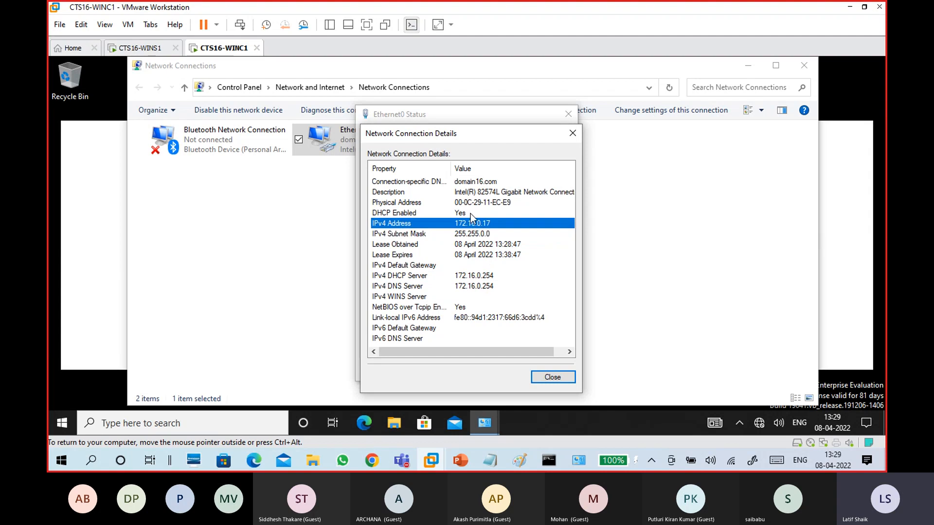
pyautogui.click(470, 214)
# Review the lease obtained and expiry times, then close the details and Ethernet0 status windows
pyautogui.click(488, 244)
pyautogui.click(487, 254)
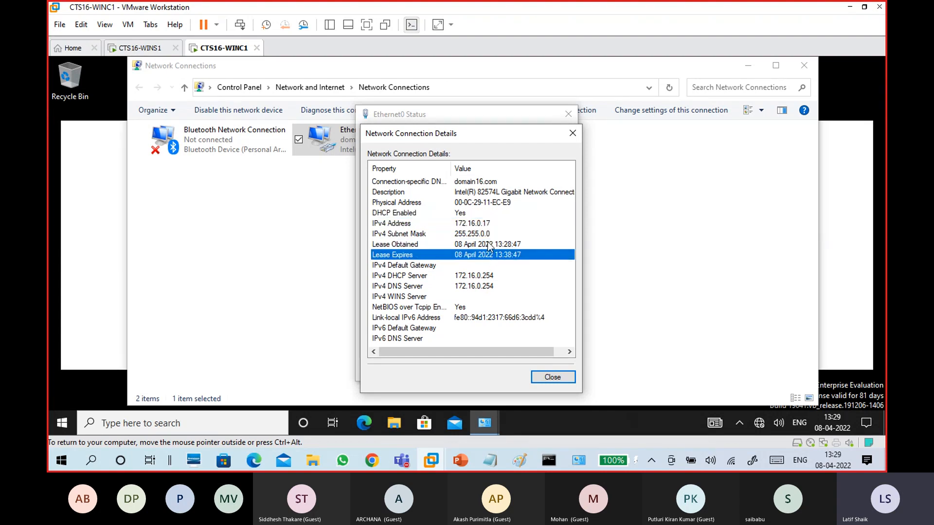
pyautogui.click(492, 244)
pyautogui.click(493, 255)
pyautogui.click(513, 244)
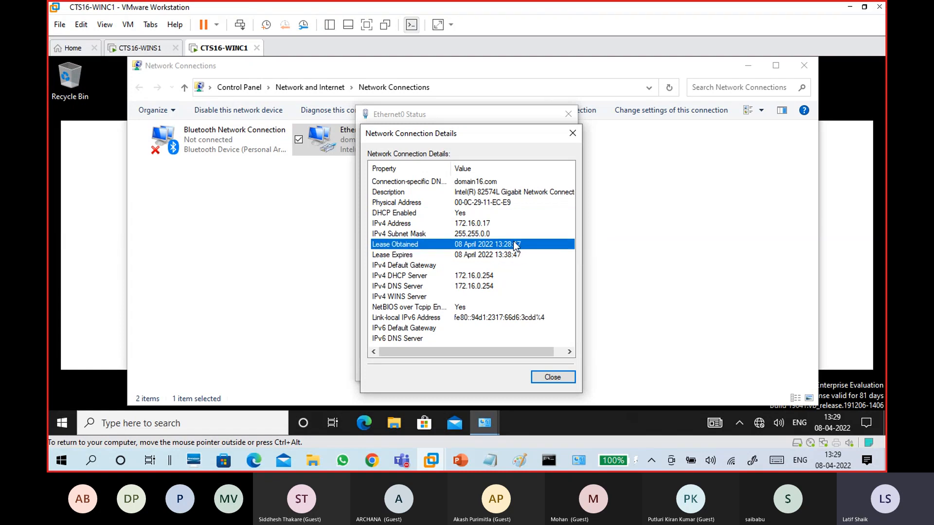
pyautogui.click(519, 254)
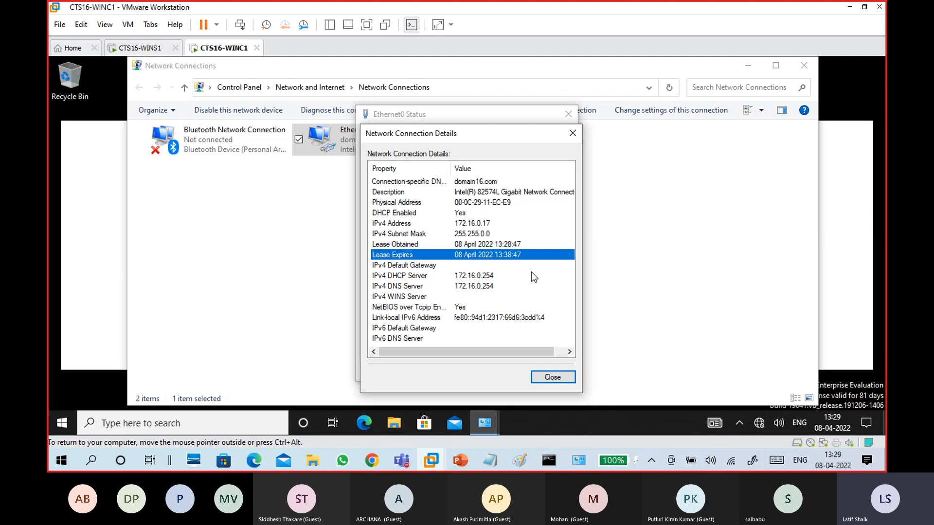
pyautogui.click(572, 133)
pyautogui.click(568, 115)
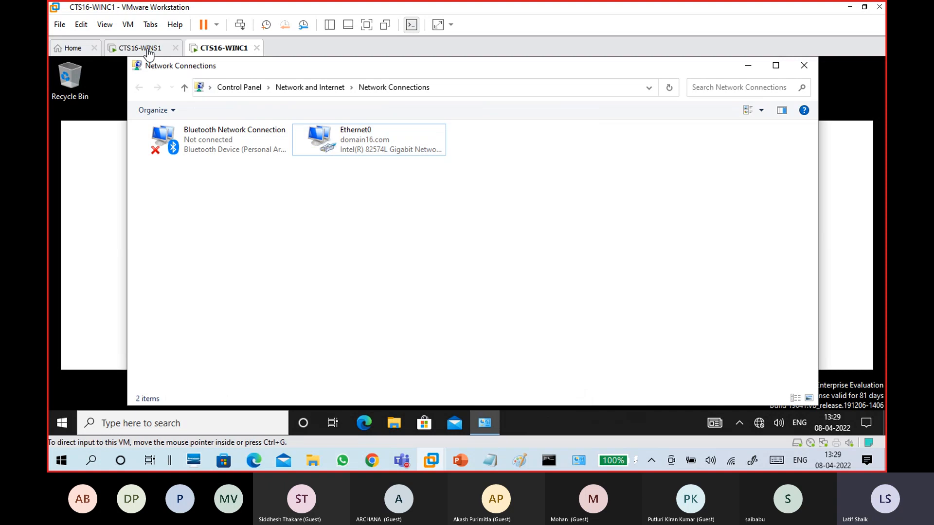
# Refresh WINS1's Address Leases and widen the Name column to show leases 172.16.0.16 and 172.16.0.17
pyautogui.click(145, 48)
pyautogui.click(122, 92)
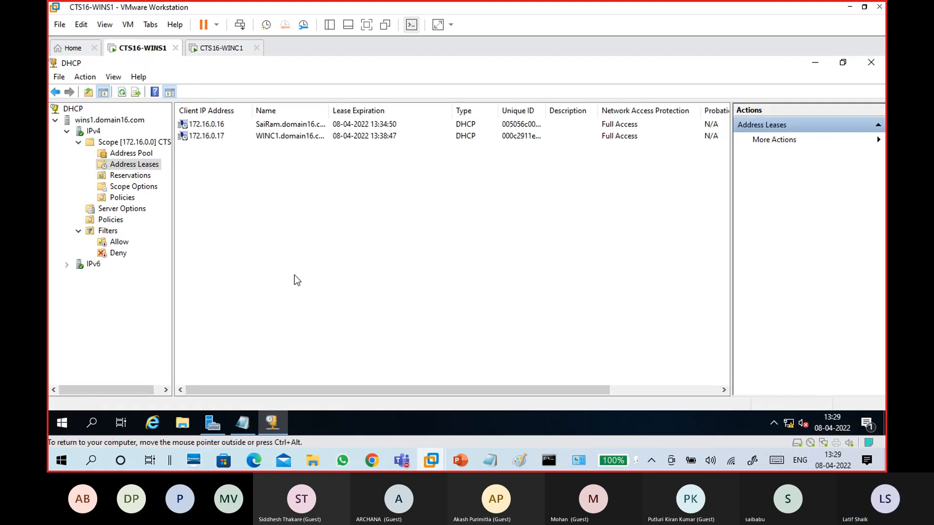
pyautogui.click(214, 137)
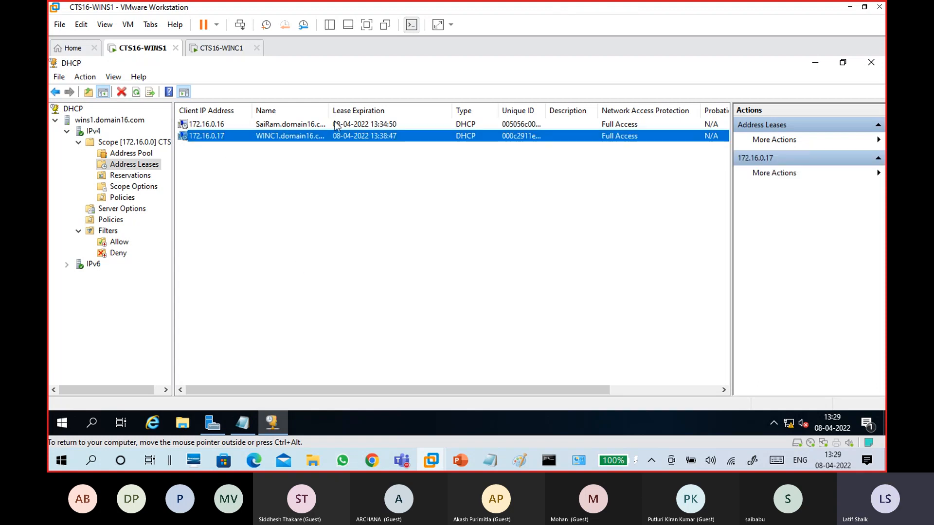
pyautogui.moveTo(328, 109); pyautogui.dragTo(348, 108)
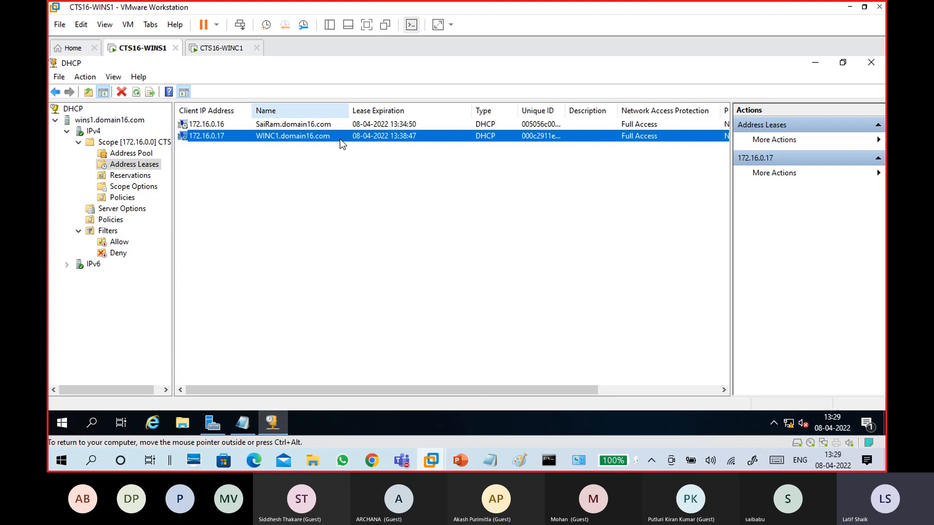
pyautogui.click(291, 125)
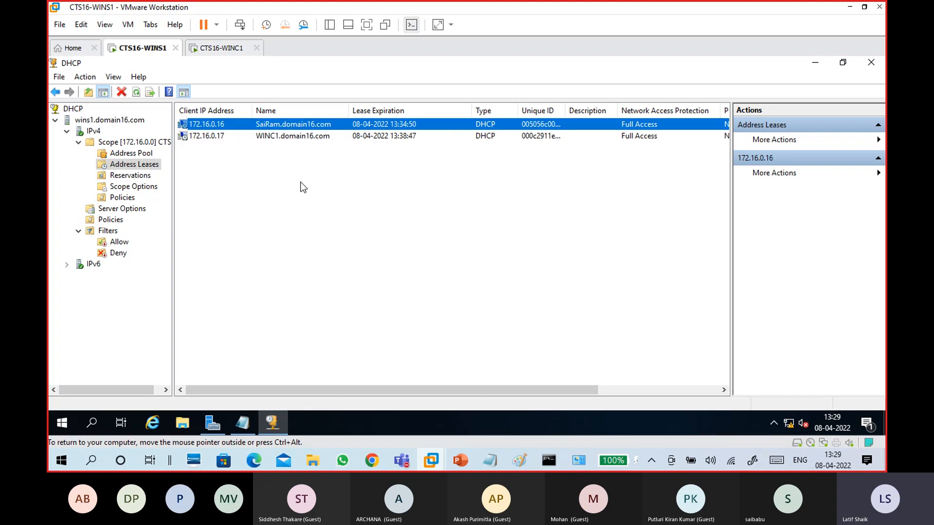
pyautogui.click(292, 137)
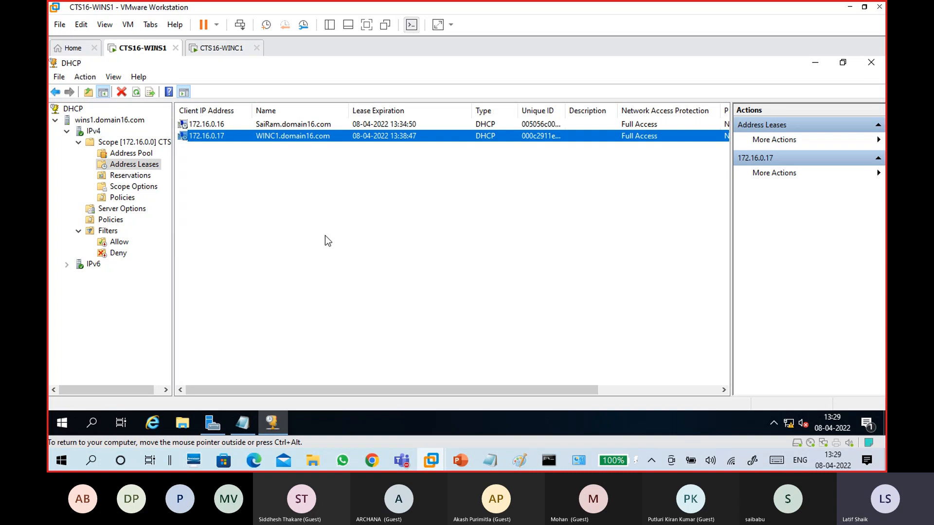
pyautogui.click(579, 461)
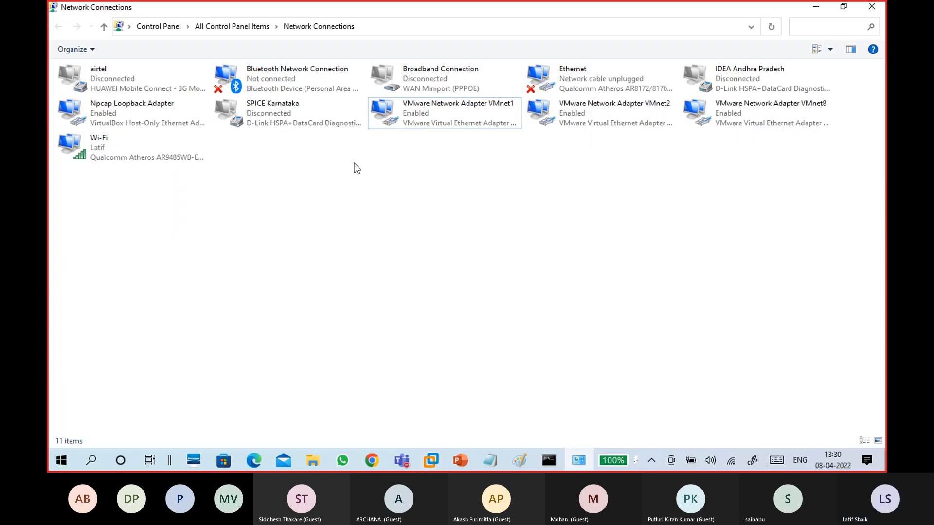
# Open VMnet1's connection details and check DHCP enabled, IPv4 address 172.16.0.16 and lease times
pyautogui.doubleClick(420, 126)
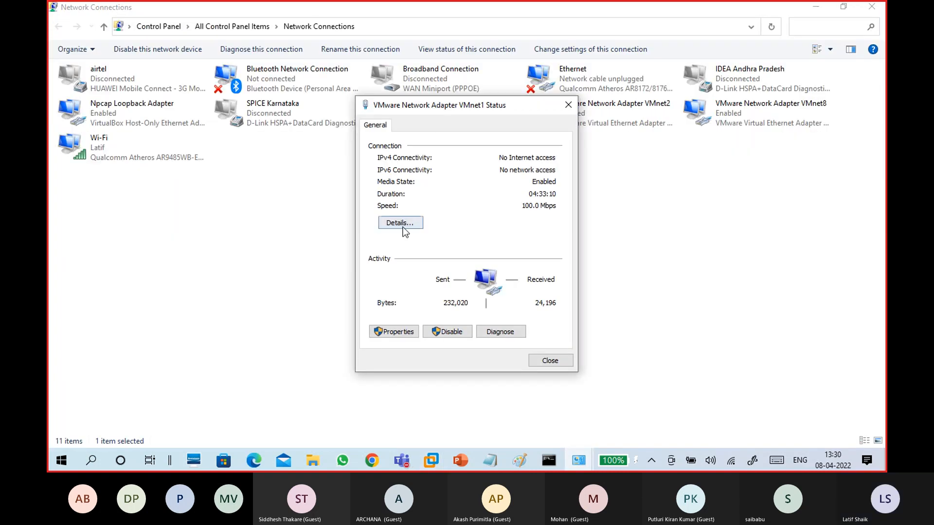
pyautogui.click(396, 228)
pyautogui.click(454, 204)
pyautogui.click(463, 216)
pyautogui.click(469, 225)
pyautogui.click(471, 246)
pyautogui.click(471, 235)
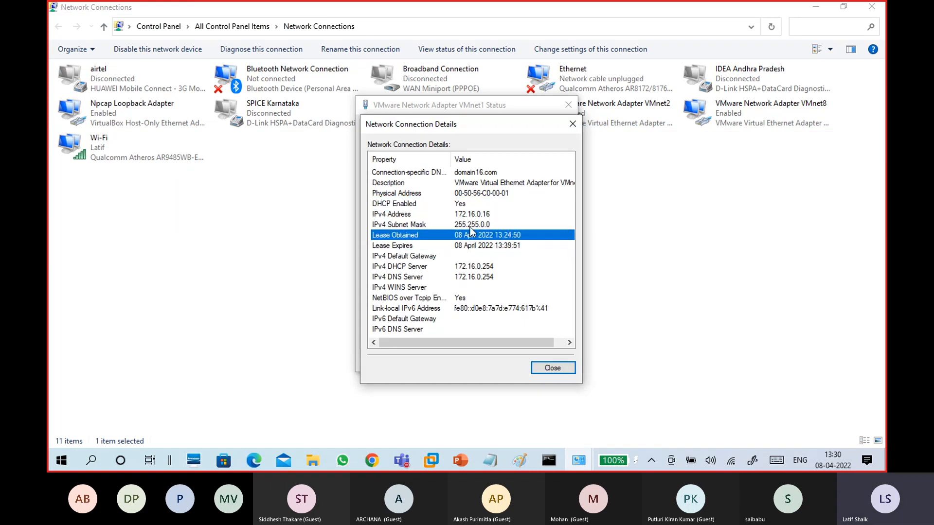
pyautogui.click(469, 224)
pyautogui.click(462, 215)
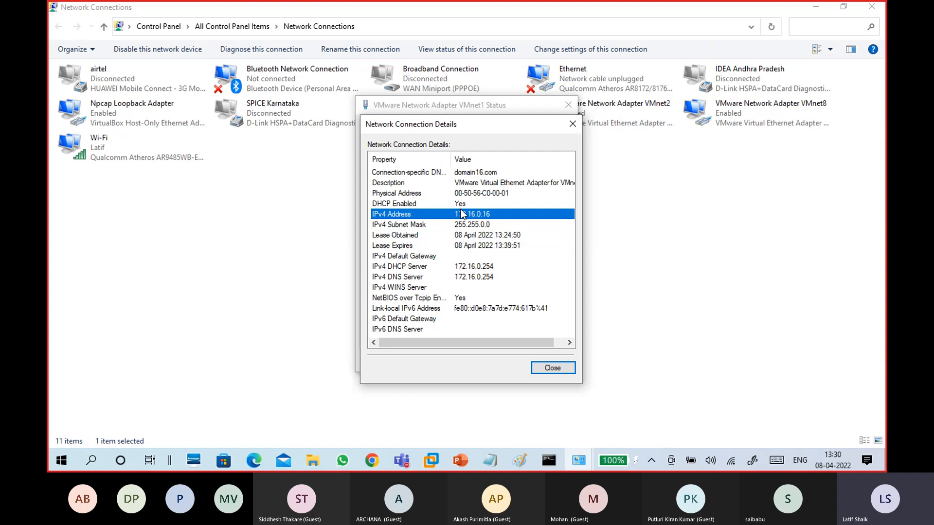
pyautogui.click(459, 203)
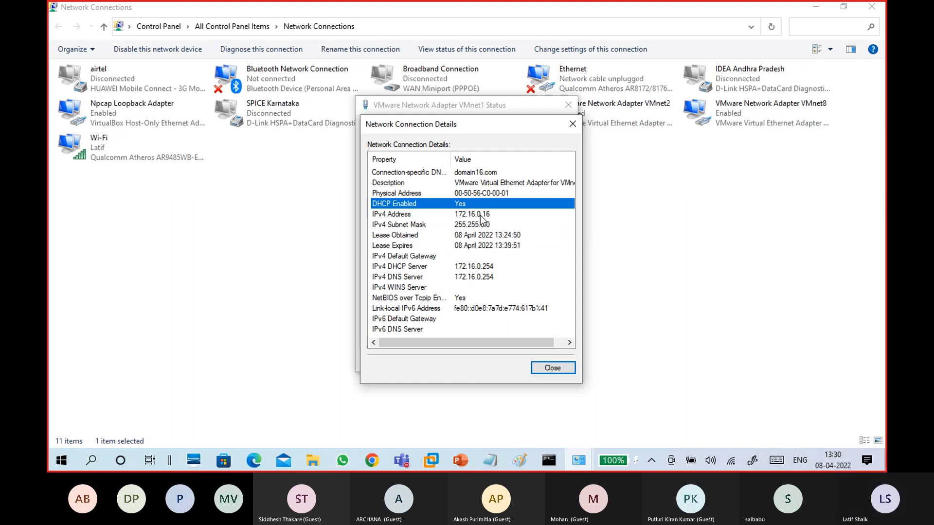
pyautogui.press('Down')
# Close the VMnet1 dialogs and minimize Network Connections to return to WINS1's lease list
pyautogui.click(552, 369)
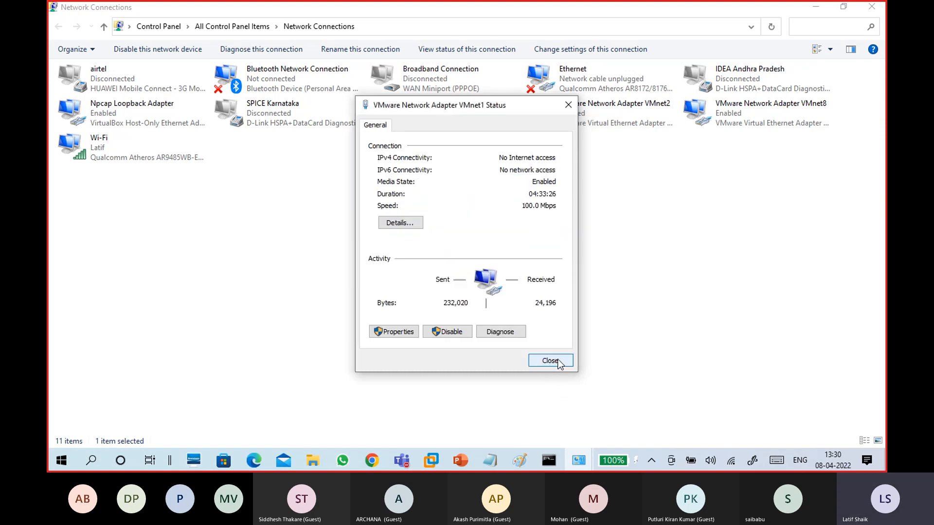
pyautogui.click(557, 360)
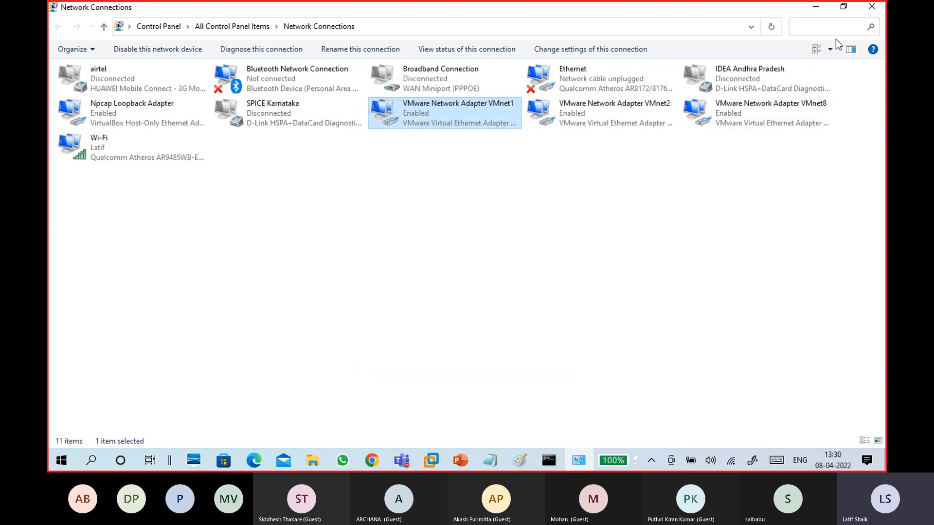
pyautogui.click(815, 7)
pyautogui.click(398, 212)
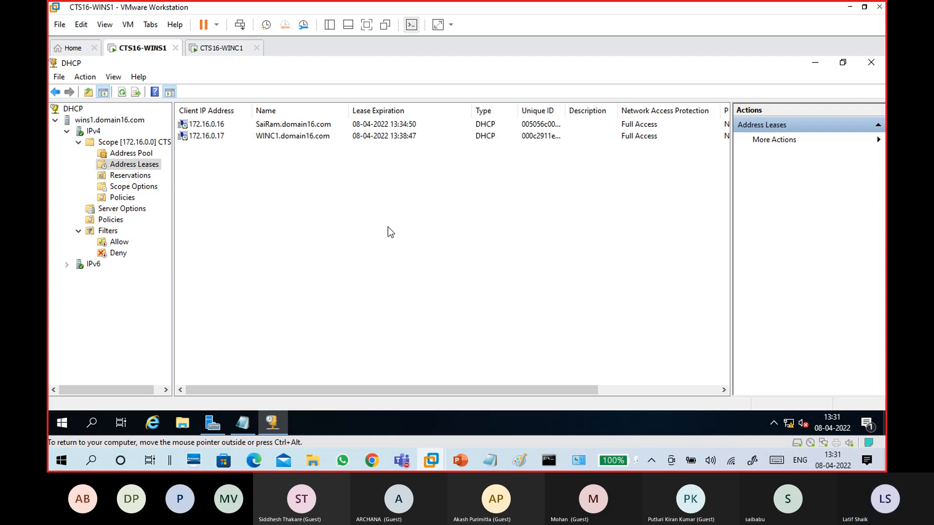
pyautogui.click(131, 175)
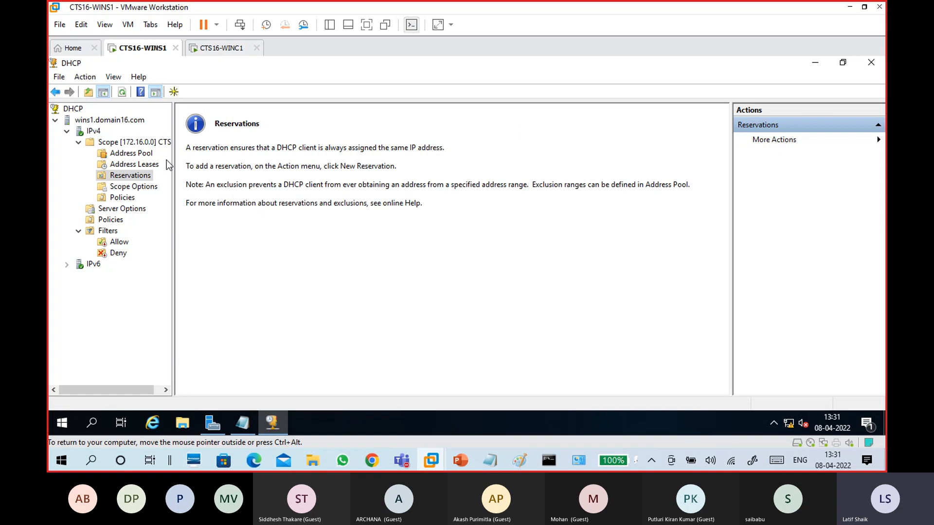
pyautogui.click(129, 142)
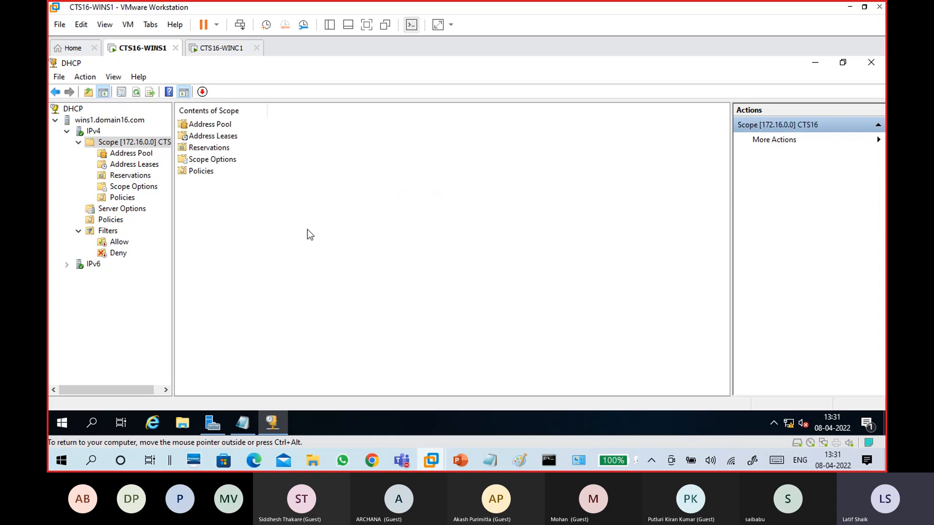
pyautogui.click(150, 153)
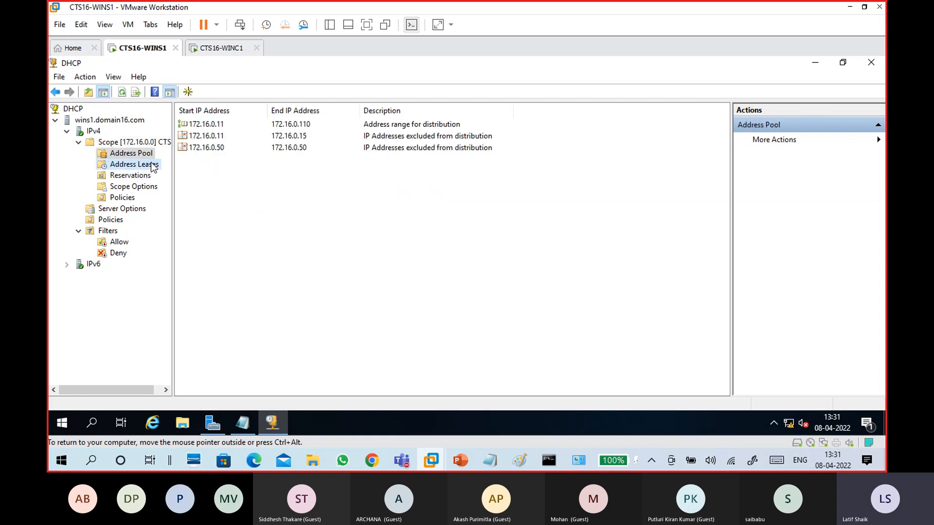
pyautogui.click(151, 164)
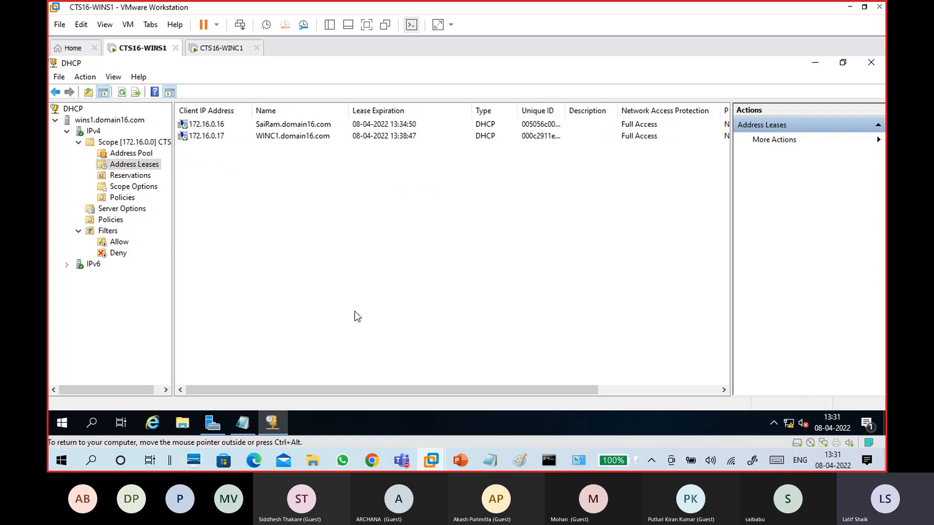
# Glance at the CTS16-WINC1 tab, go back to CTS16-WINS1, and bring 08-04 server.txt forward at WINC1
pyautogui.click(221, 48)
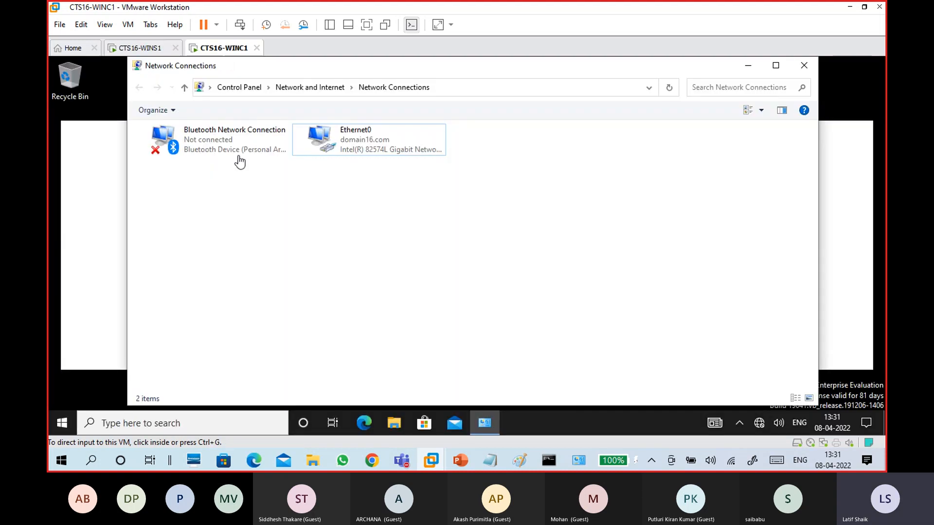
pyautogui.click(146, 48)
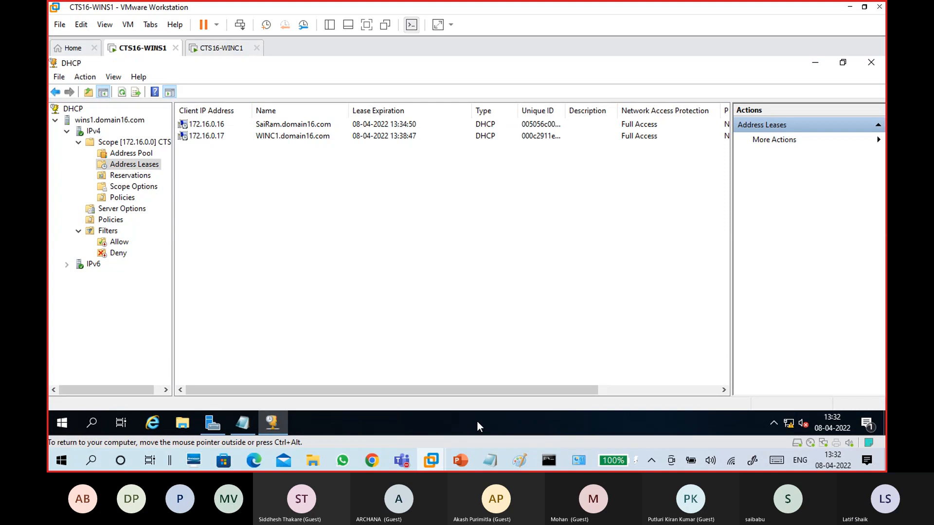
pyautogui.click(513, 423)
pyautogui.scroll(-3, 418, 323)
# Under WINC1, note 'run - ncpa.cpl' and 'adaptor: ethernet0 - rt- status - detail'
pyautogui.click(193, 117)
pyautogui.scroll(4, 270, 238)
pyautogui.scroll(-3, 297, 346)
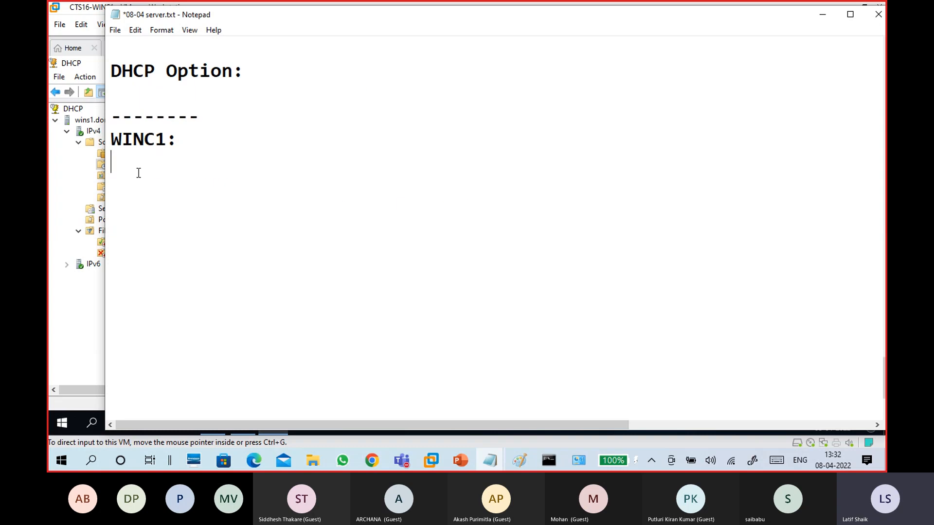
pyautogui.write('run - ncpa.cpl')
pyautogui.press('Return')
pyautogui.press('Return')
pyautogui.write('rt')
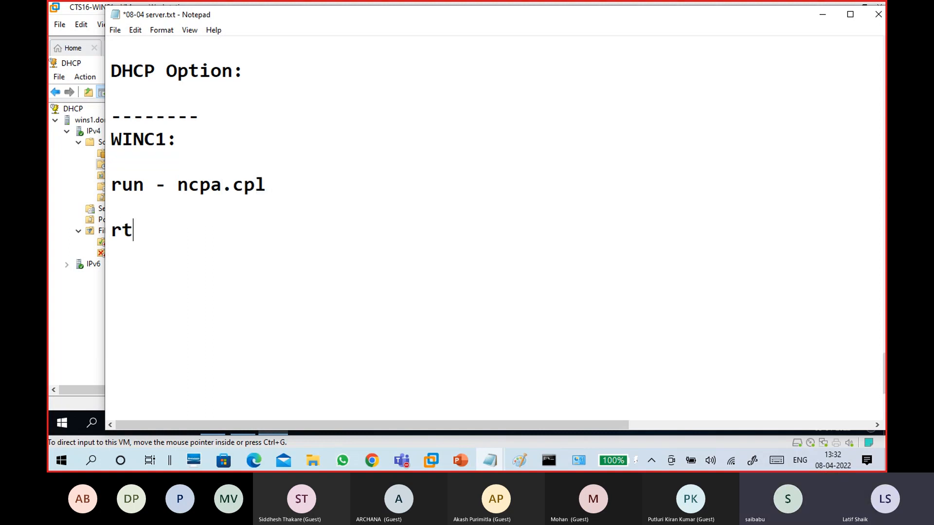
pyautogui.write('-')
pyautogui.press('Left')
pyautogui.press('Left')
pyautogui.press('Left')
pyautogui.press('Left')
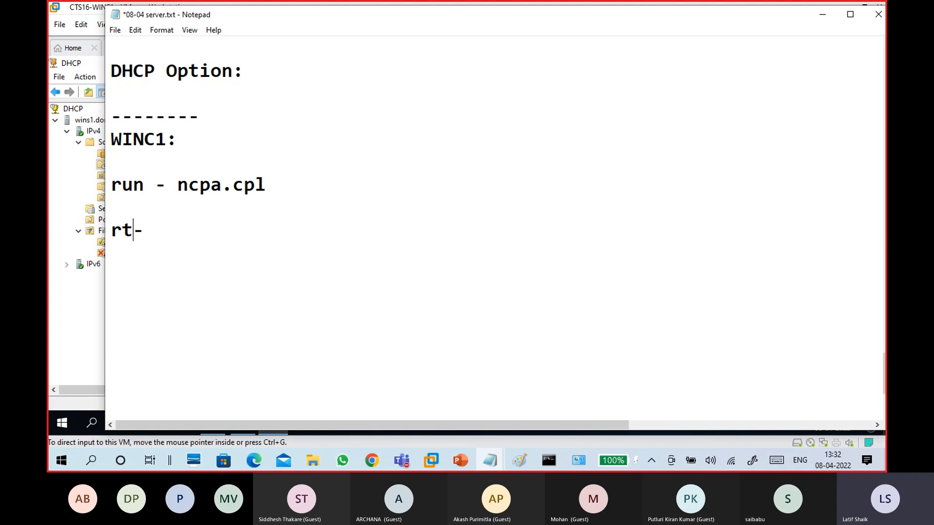
pyautogui.write('adap')
pyautogui.write('tor:')
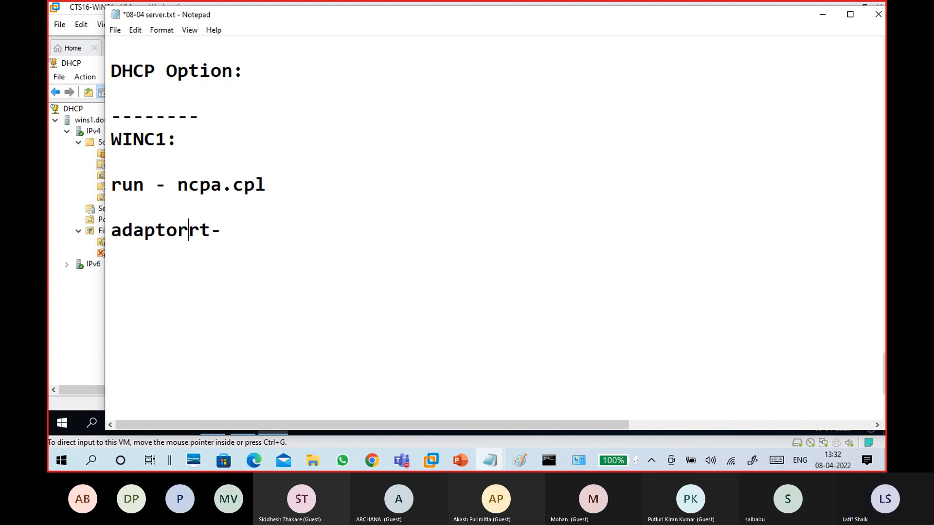
pyautogui.write(' ether')
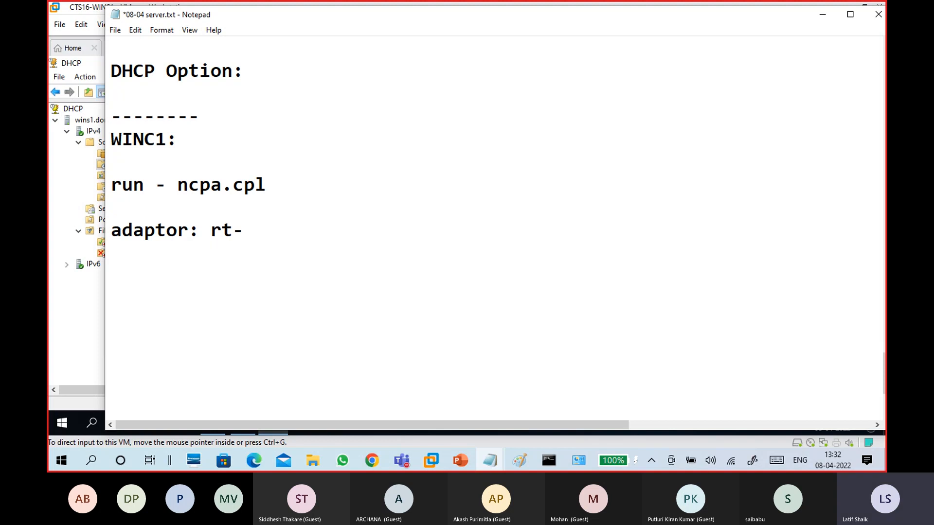
pyautogui.write('net0 -')
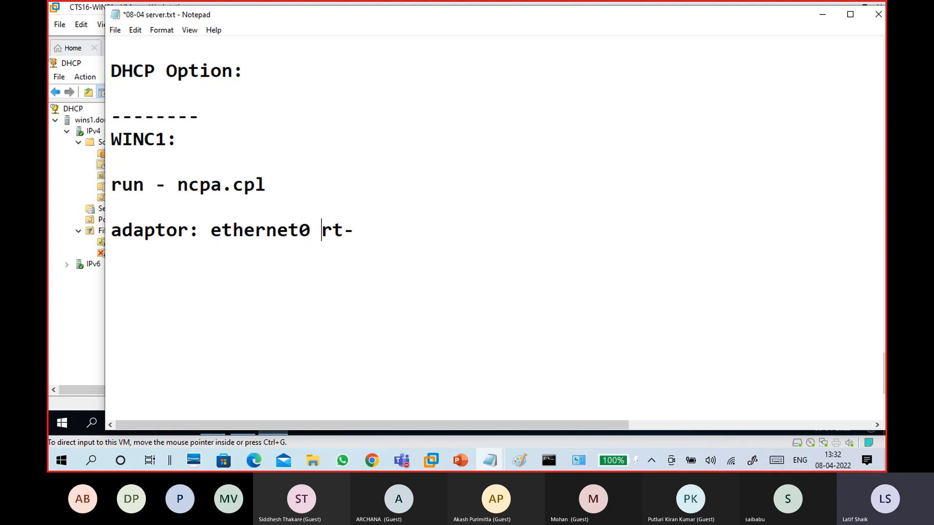
pyautogui.press('End')
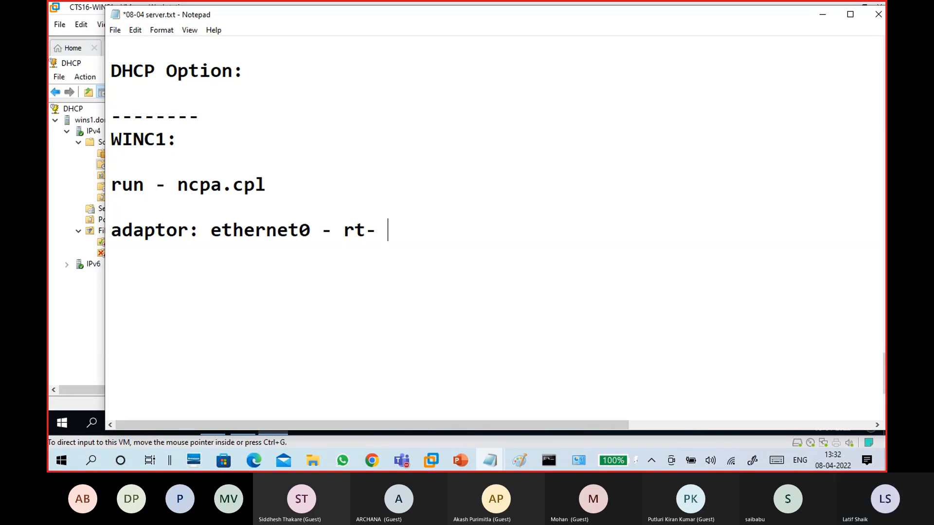
pyautogui.write('statu')
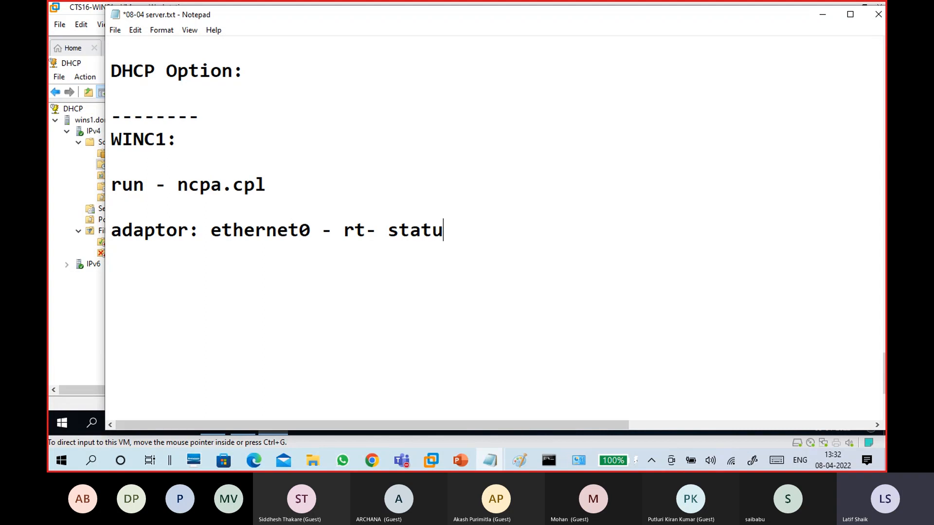
pyautogui.write('s - detail')
pyautogui.press('Return')
pyautogui.press('Return')
# Add a 'properties -' line followed by a line with the administrator account's credentials
pyautogui.write('p')
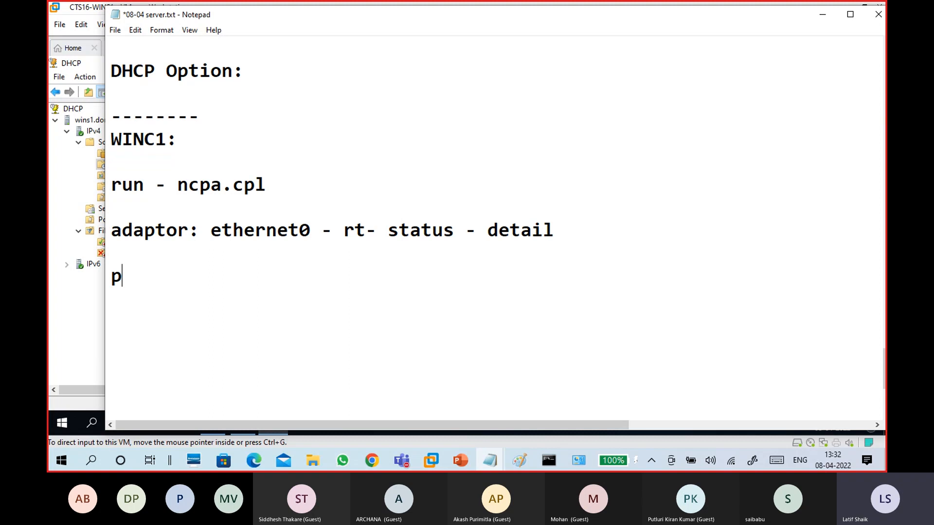
pyautogui.write('roperties -')
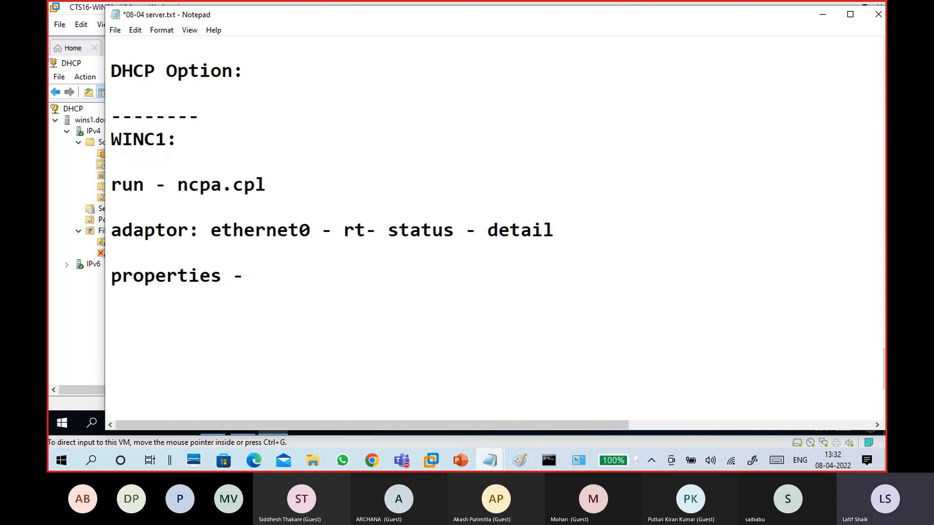
pyautogui.press('Return')
pyautogui.write('(administr')
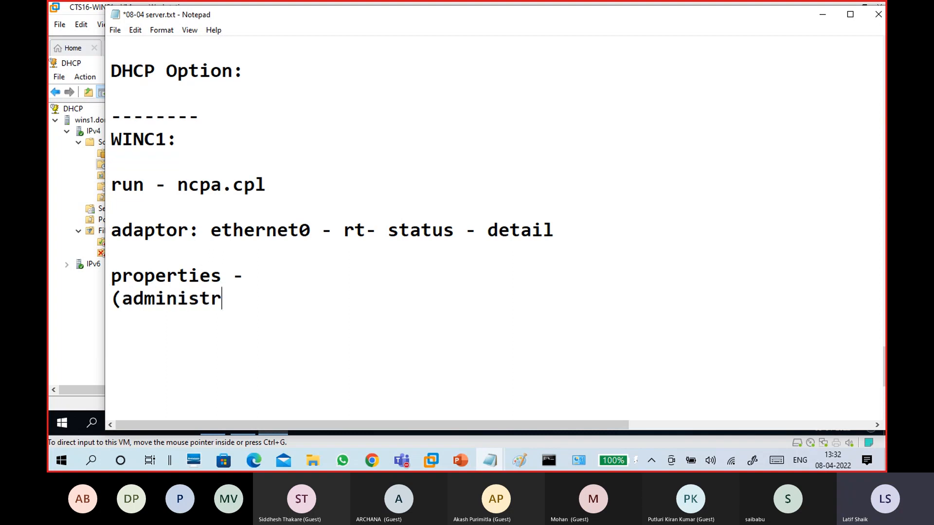
pyautogui.write('ator/ad')
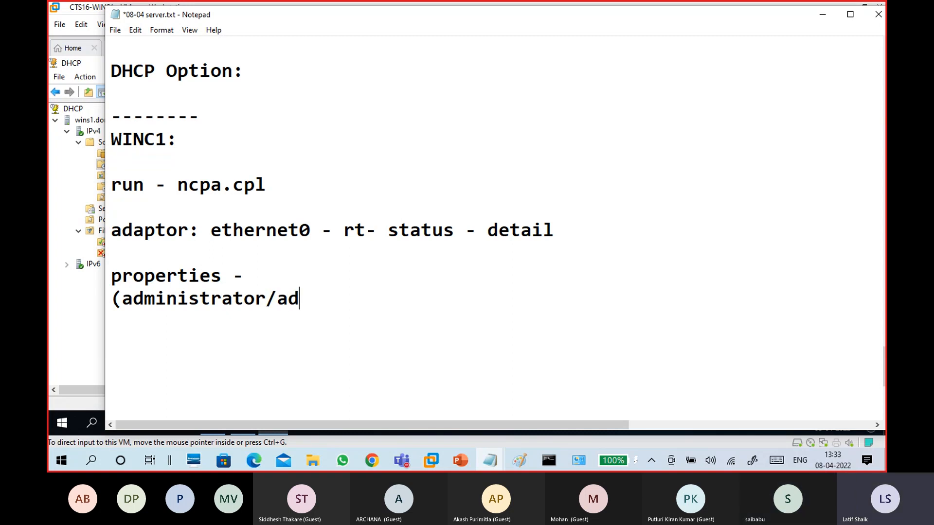
pyautogui.write('min@123)')
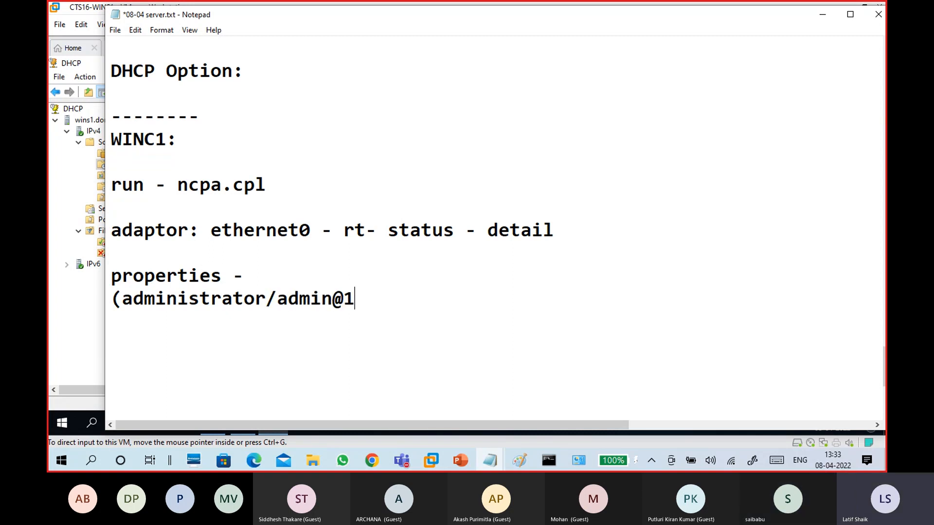
pyautogui.press('Return')
pyautogui.press('Return')
pyautogui.press('Return')
pyautogui.press('Return')
pyautogui.press('Return')
pyautogui.press('Return')
pyautogui.press('Return')
pyautogui.press('Return')
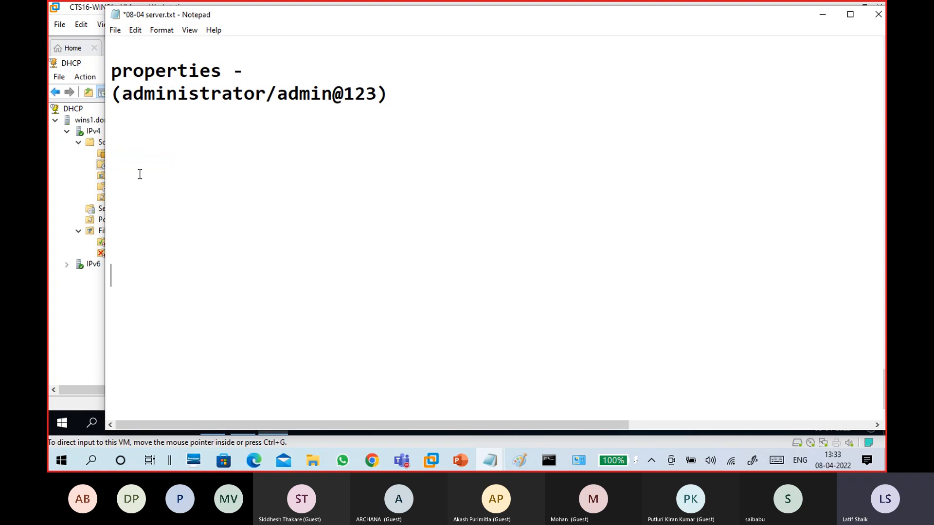
pyautogui.scroll(4, 140, 174)
# Extend the properties line with 'Internet protocol(IPv4) - properties - select Obtain ip address automatically'
pyautogui.click(262, 343)
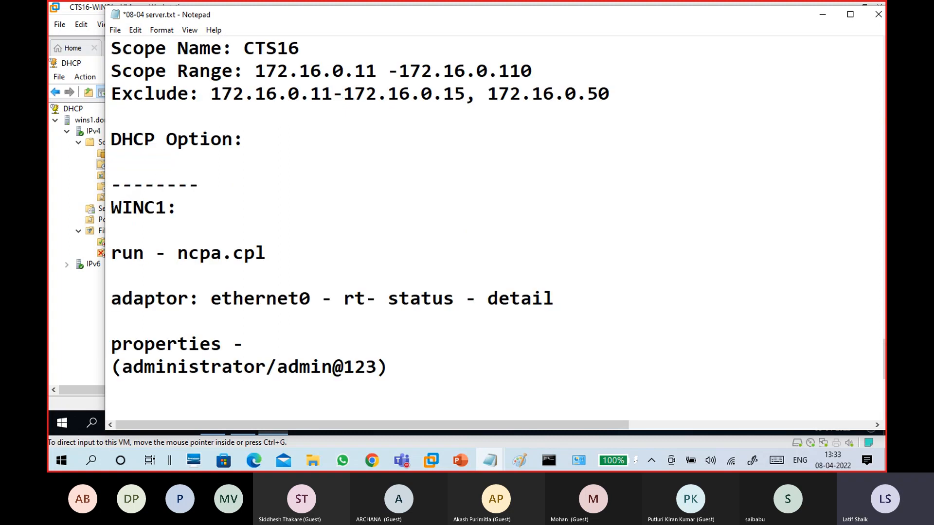
pyautogui.write('Interne')
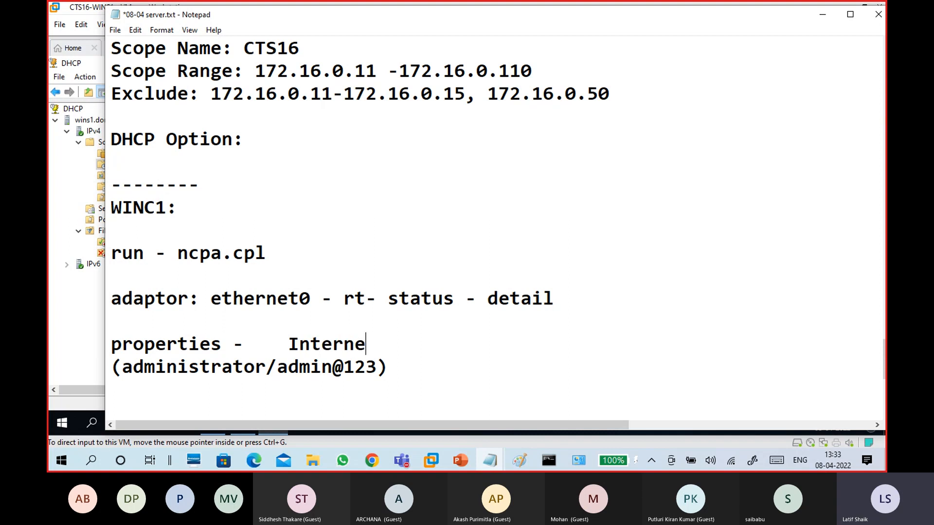
pyautogui.write('t protoco')
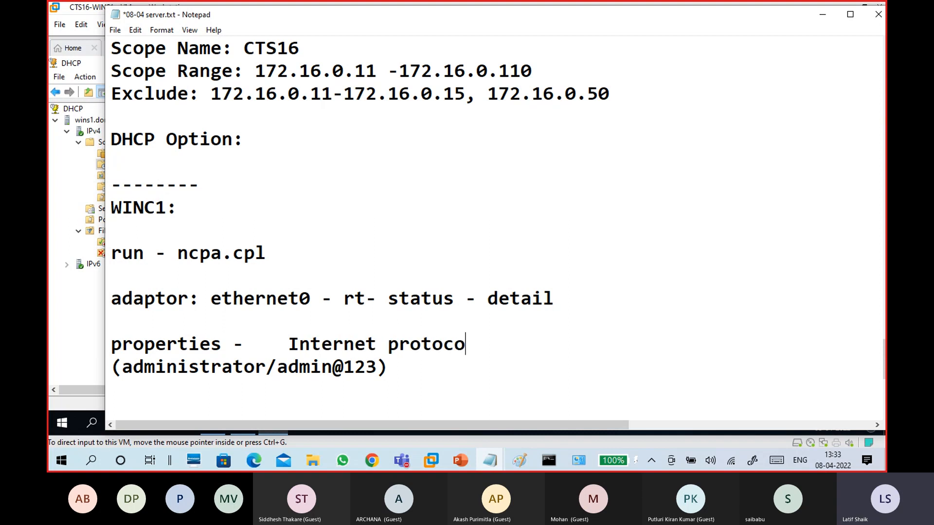
pyautogui.write('l(IPv4')
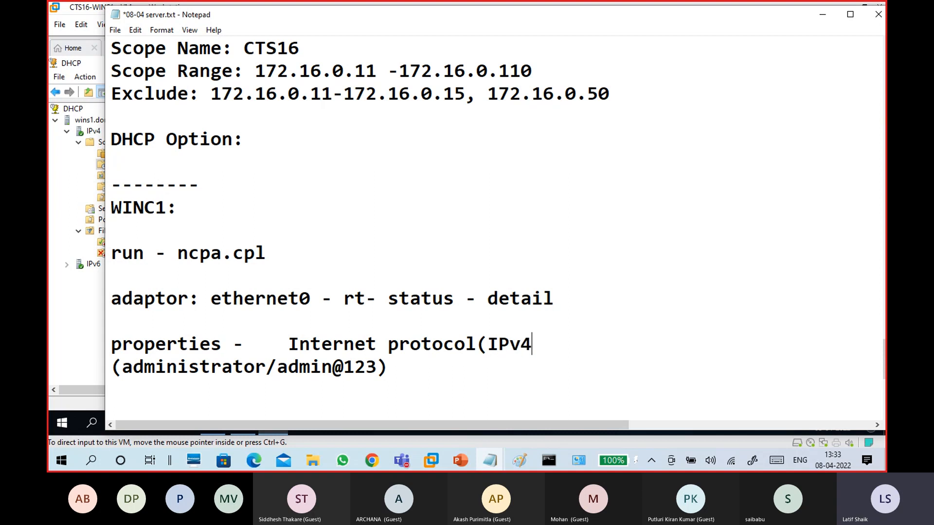
pyautogui.write(') --')
pyautogui.press('BackSpace')
pyautogui.press('BackSpace')
pyautogui.write('prot')
pyautogui.press('BackSpace')
pyautogui.write('per')
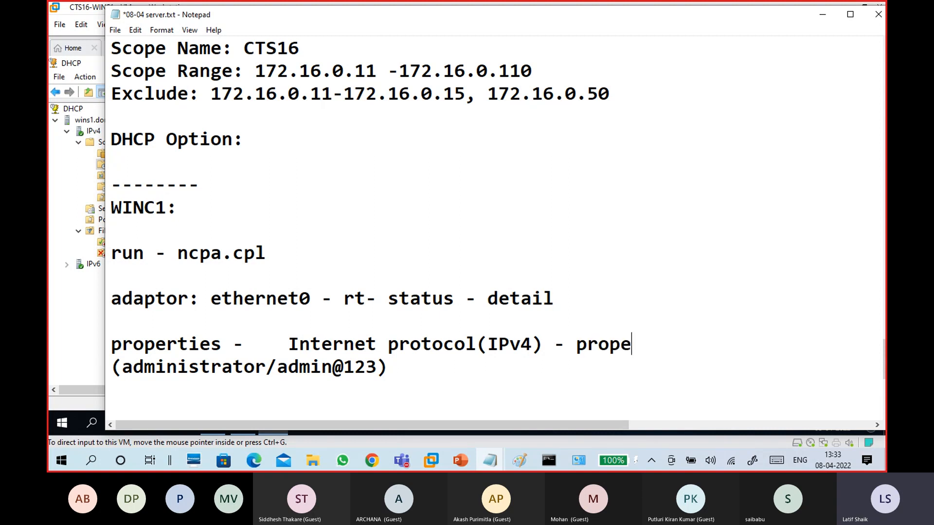
pyautogui.write('ties - ')
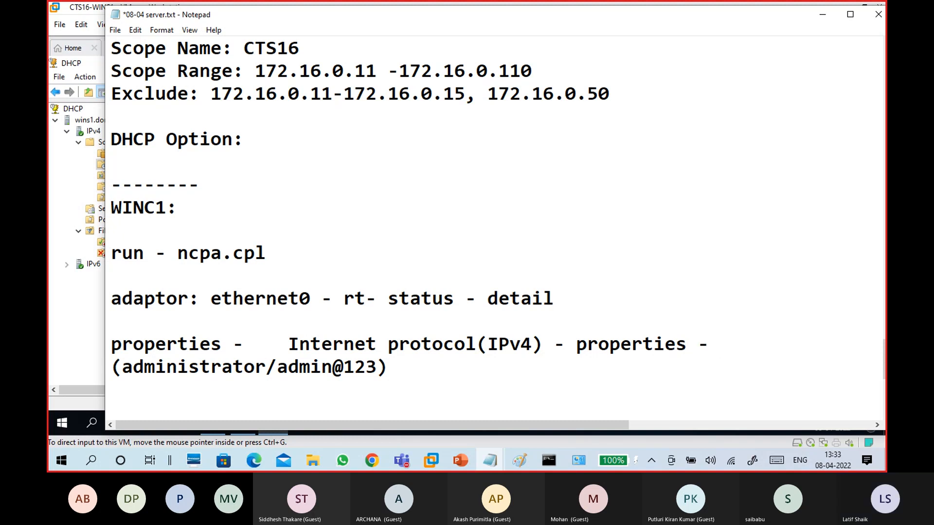
pyautogui.write('select Ob')
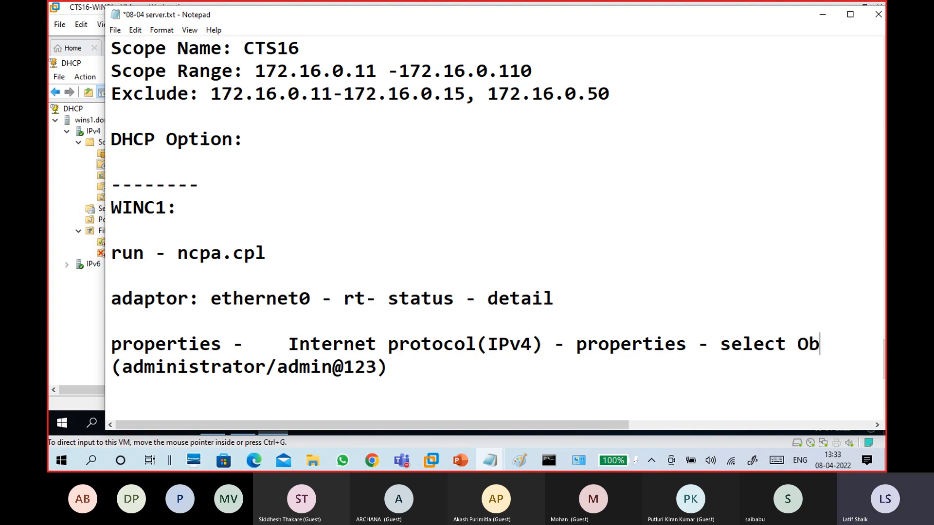
pyautogui.write('tain ip ')
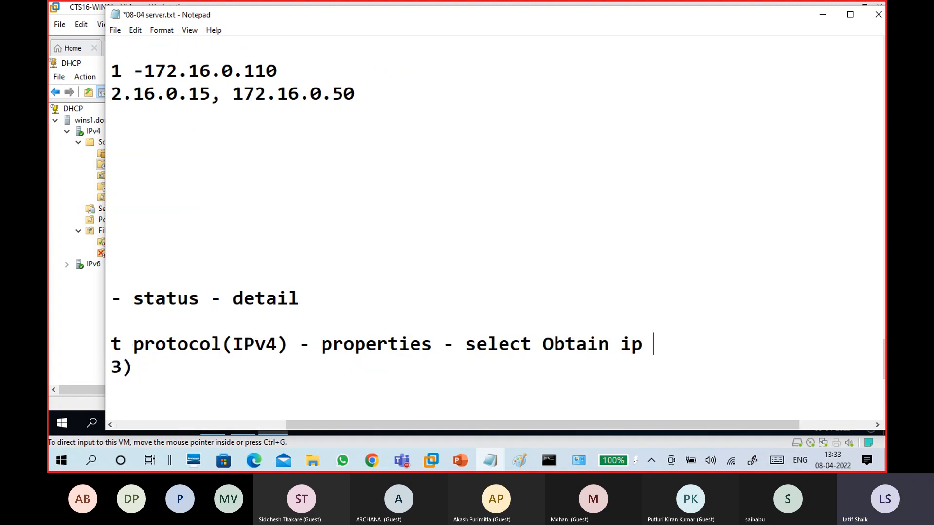
pyautogui.write('address a')
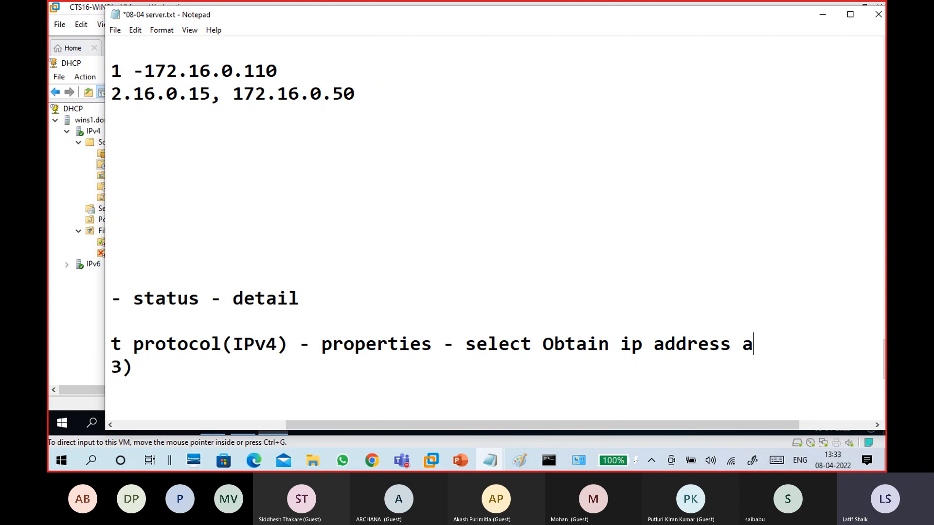
pyautogui.write('utomati')
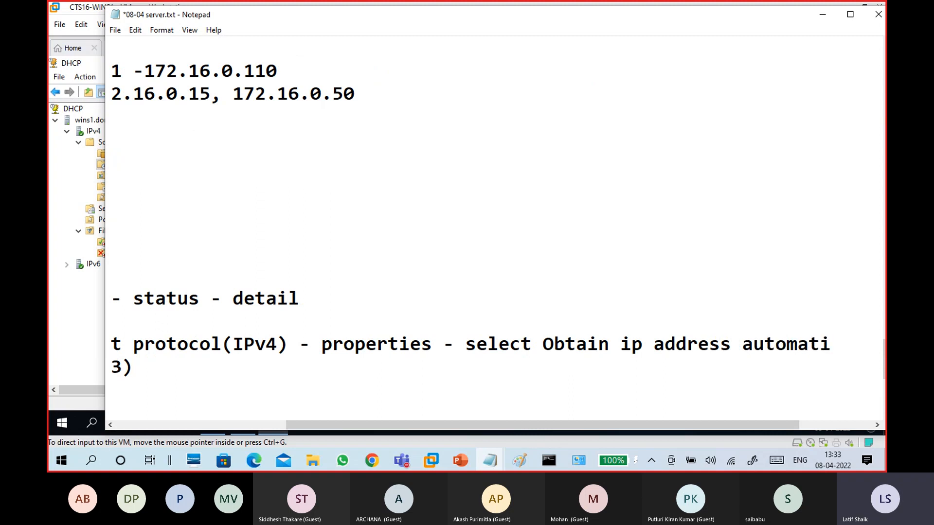
pyautogui.write('cally')
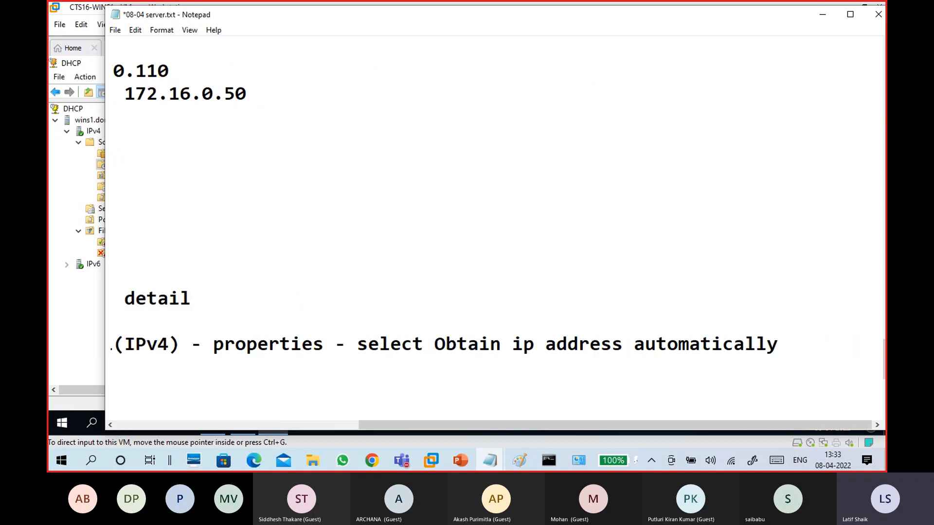
pyautogui.press('Return')
pyautogui.press('BackSpace')
pyautogui.press('Down')
pyautogui.press('Down')
pyautogui.press('Down')
pyautogui.press('Down')
pyautogui.press('Down')
pyautogui.press('Down')
pyautogui.press('Down')
pyautogui.press('Down')
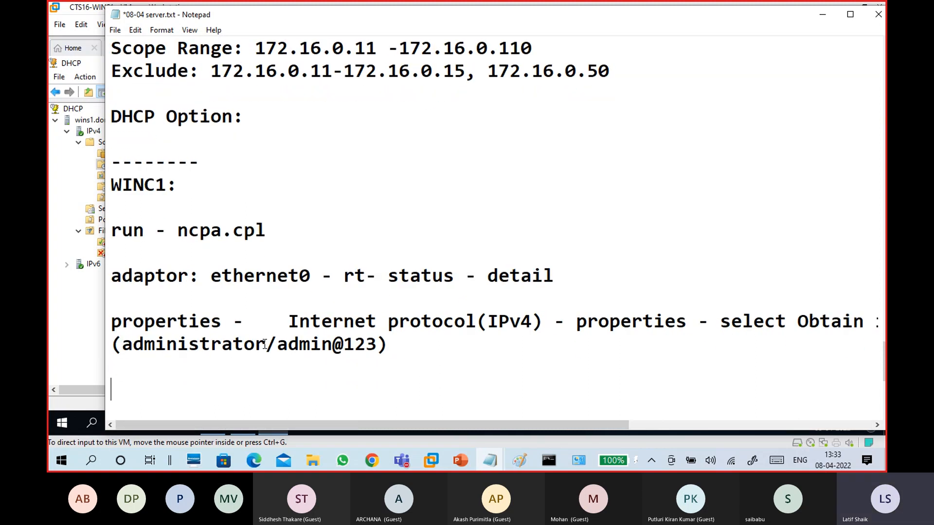
pyautogui.press('Down')
pyautogui.press('Down')
pyautogui.press('Up')
pyautogui.press('Up')
pyautogui.press('Up')
pyautogui.press('Up')
pyautogui.press('Up')
pyautogui.press('Up')
pyautogui.press('Up')
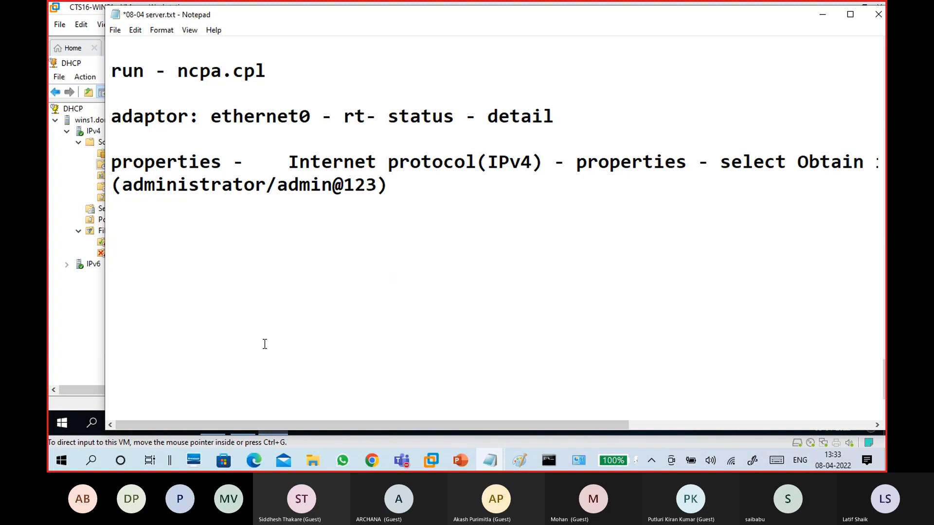
# Add 'ok ok', then a 'check ip address' heading underlined with a row of dashes
pyautogui.write('ok ok')
pyautogui.press('Return')
pyautogui.press('Return')
pyautogui.write('check ')
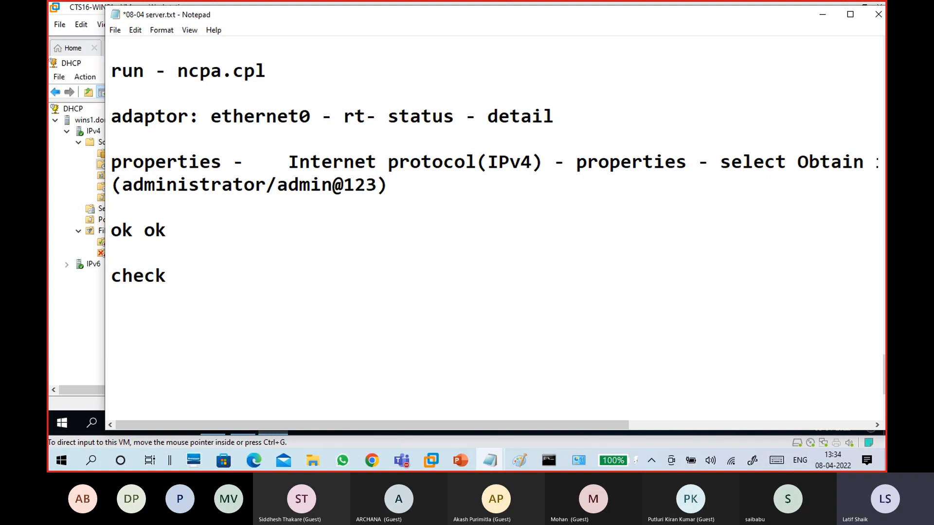
pyautogui.write('ip address')
pyautogui.press('Return')
pyautogui.write('--------------------------')
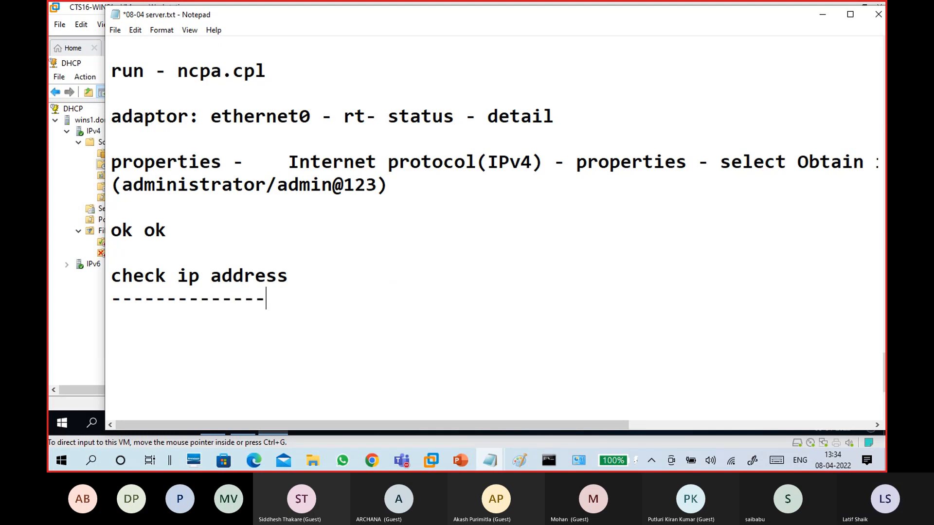
pyautogui.press('Return')
pyautogui.press('Return')
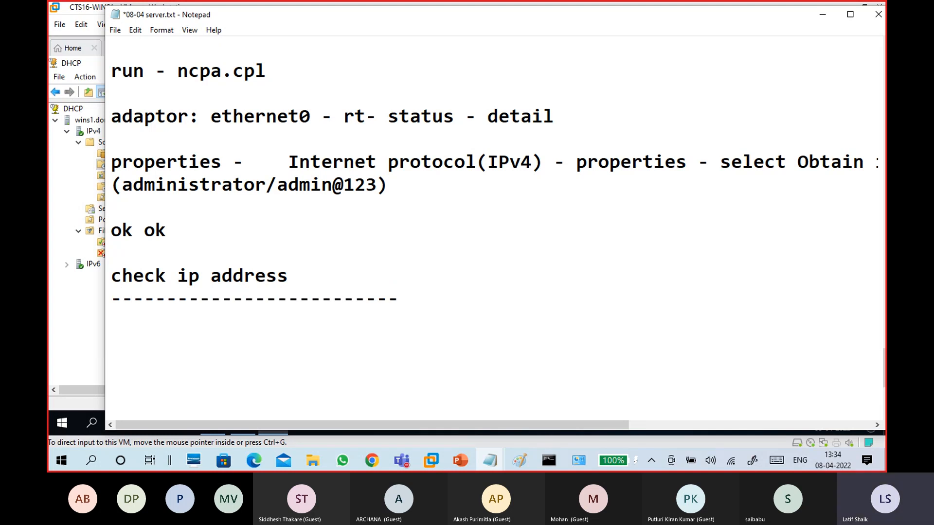
pyautogui.press('Return')
pyautogui.press('Return')
pyautogui.press('Return')
pyautogui.press('Return')
pyautogui.press('Return')
pyautogui.press('Return')
pyautogui.press('Return')
pyautogui.press('Return')
pyautogui.press('Return')
pyautogui.press('Return')
pyautogui.press('Return')
pyautogui.press('Return')
pyautogui.press('Return')
pyautogui.press('Return')
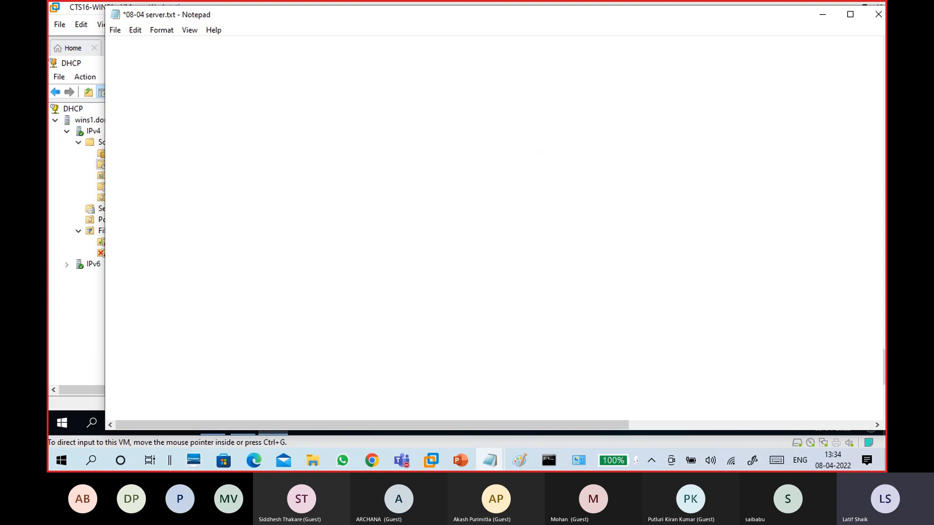
pyautogui.press('Up')
pyautogui.press('Up')
pyautogui.press('Up')
pyautogui.press('Up')
pyautogui.press('Up')
pyautogui.press('Up')
pyautogui.press('Up')
pyautogui.press('Up')
pyautogui.press('Up')
pyautogui.press('Up')
pyautogui.press('Up')
pyautogui.press('Up')
pyautogui.press('Up')
pyautogui.press('Up')
pyautogui.press('Up')
pyautogui.press('Up')
# Below the dashes, note 'you change network but ip address not updated' and 'you got a ip address like 169.254.x.x'
pyautogui.press('Down')
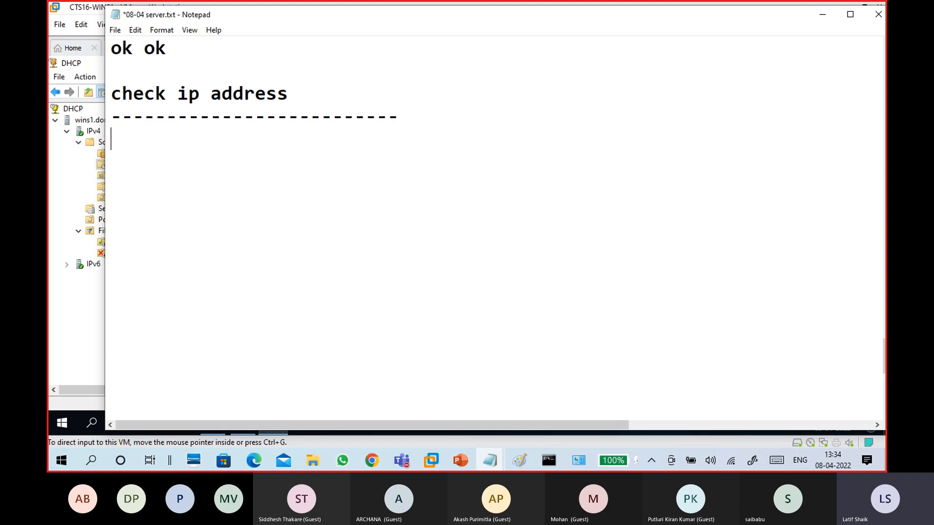
pyautogui.write('i')
pyautogui.press('BackSpace')
pyautogui.write('you change ')
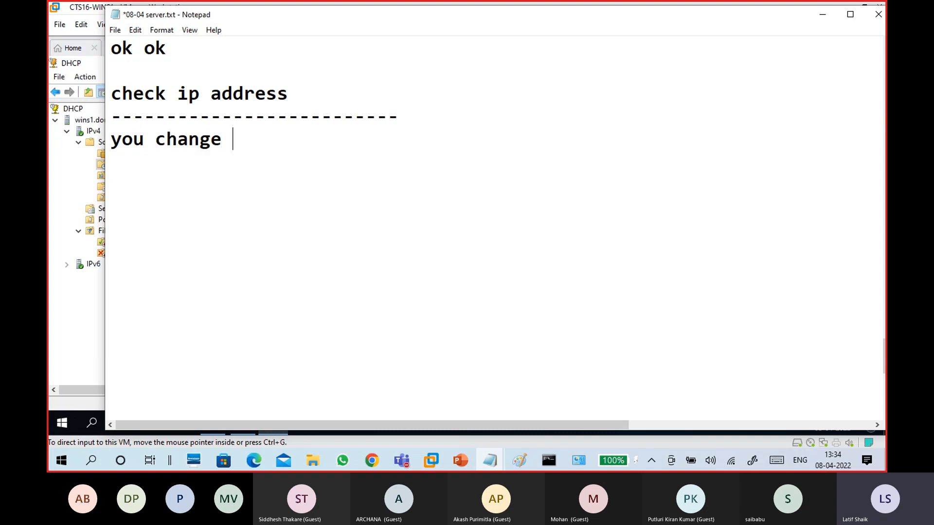
pyautogui.write('network ')
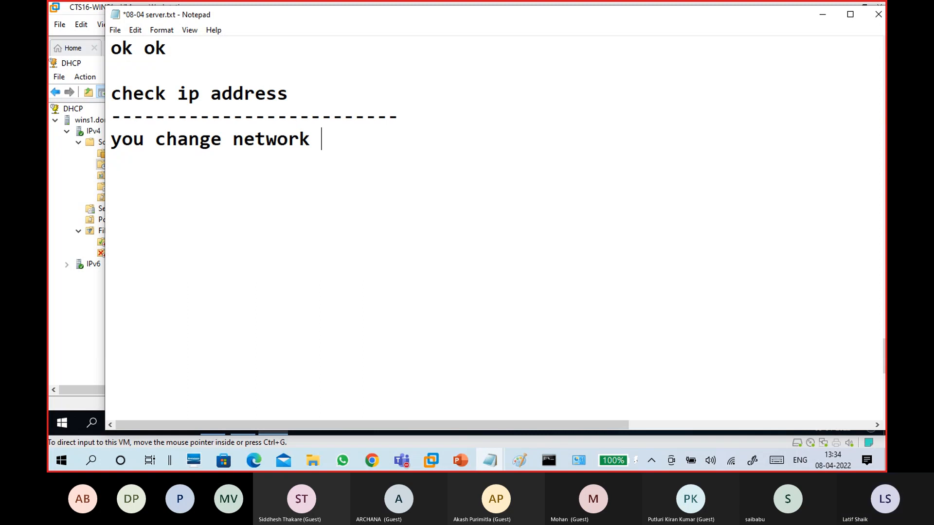
pyautogui.write('but ip address not updates')
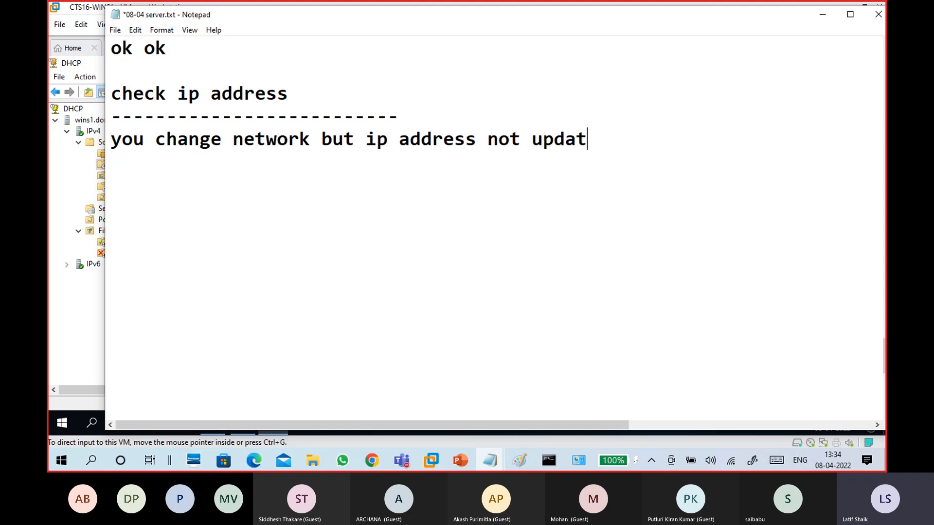
pyautogui.press('BackSpace')
pyautogui.press('BackSpace')
pyautogui.write('d')
pyautogui.press('Return')
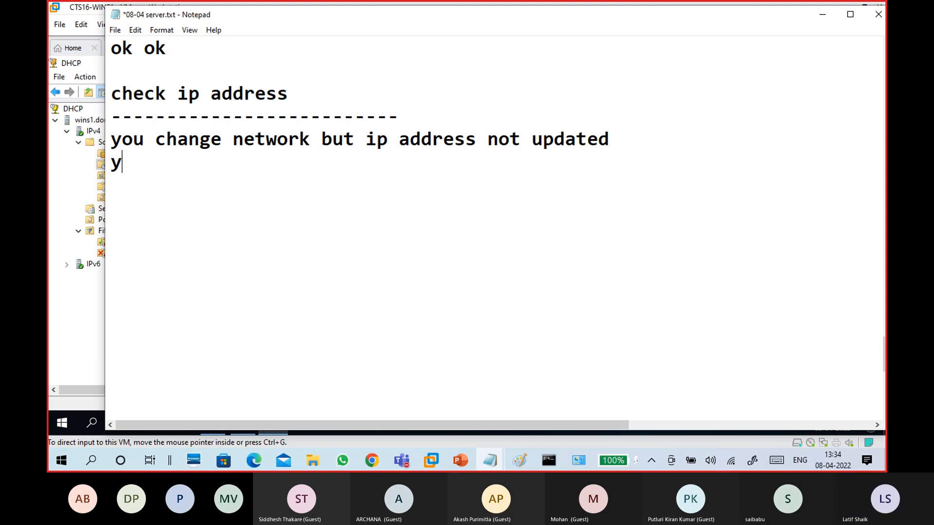
pyautogui.write('you got a ip address like 169.254')
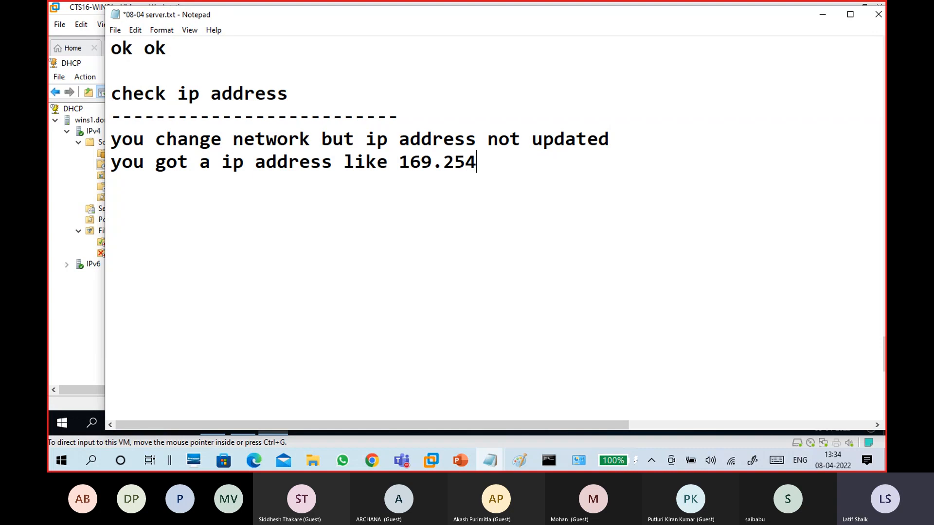
pyautogui.write('.x.x')
# Insert blank lines between the two notes to make room for the fixes
pyautogui.moveTo(537, 161); pyautogui.dragTo(105, 139)
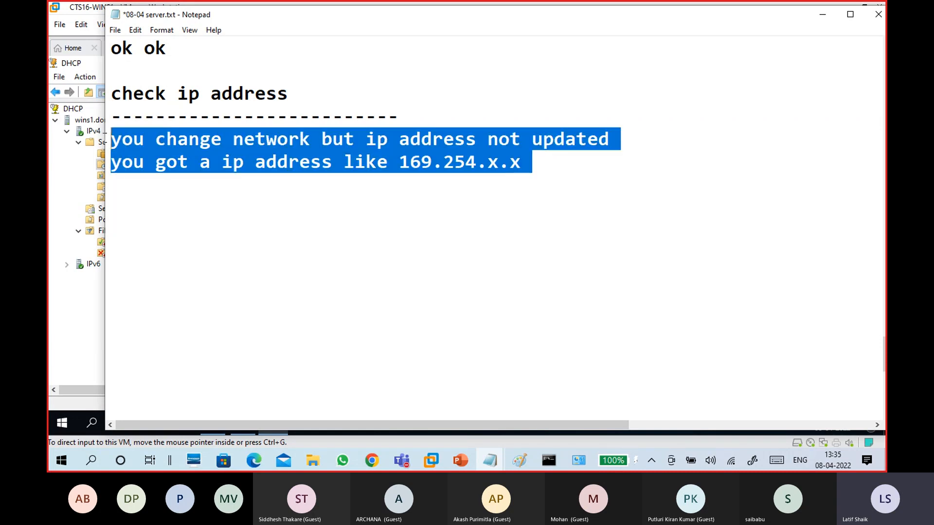
pyautogui.click(125, 212)
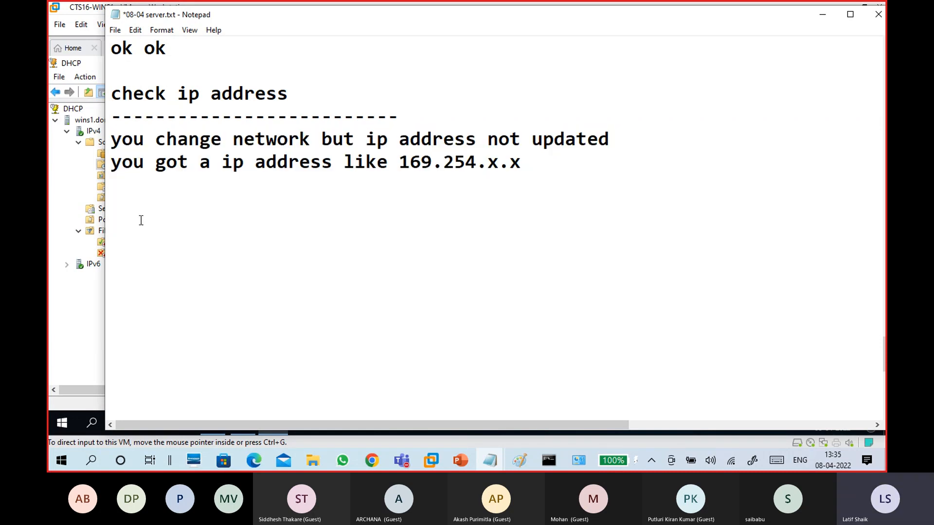
pyautogui.moveTo(559, 166); pyautogui.dragTo(110, 144)
pyautogui.click(161, 210)
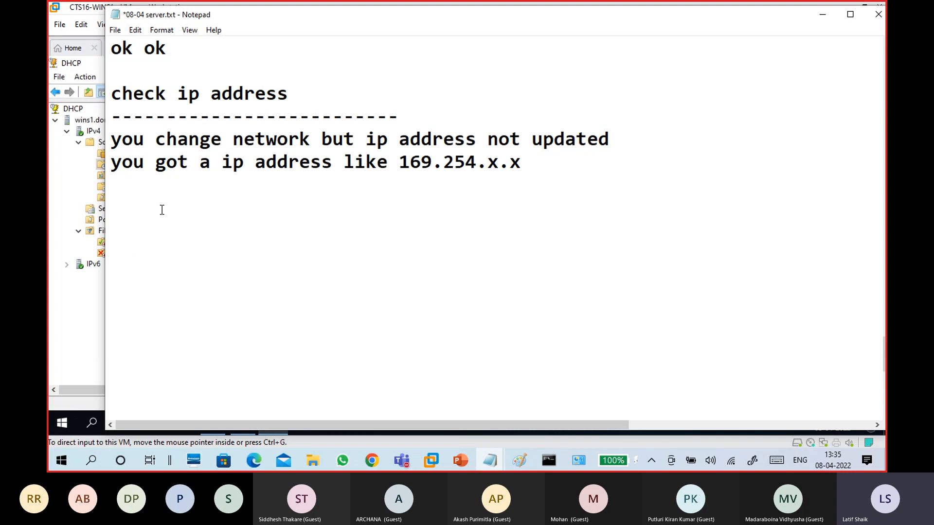
pyautogui.click(111, 157)
pyautogui.press('Return')
pyautogui.press('Return')
pyautogui.press('Return')
pyautogui.press('Return')
pyautogui.press('Return')
pyautogui.press('Return')
pyautogui.press('Return')
pyautogui.press('Return')
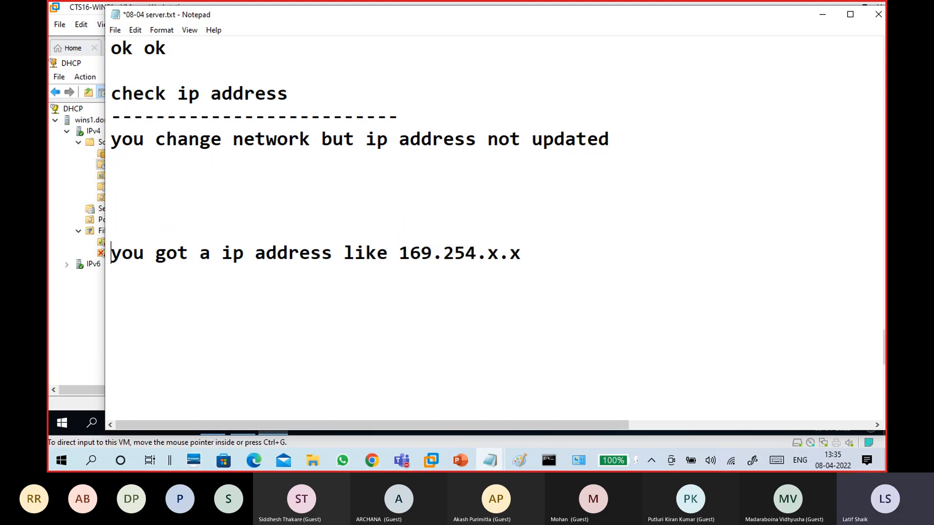
pyautogui.click(185, 185)
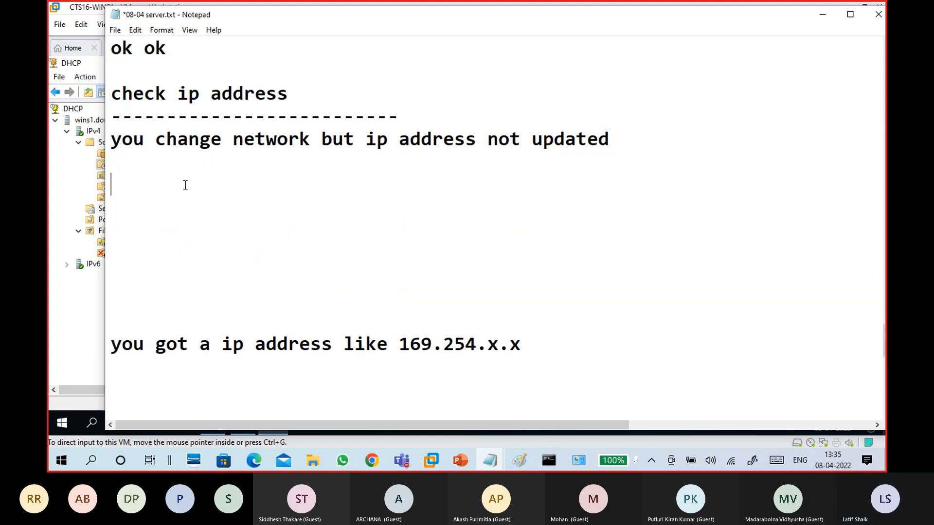
pyautogui.press('BackSpace')
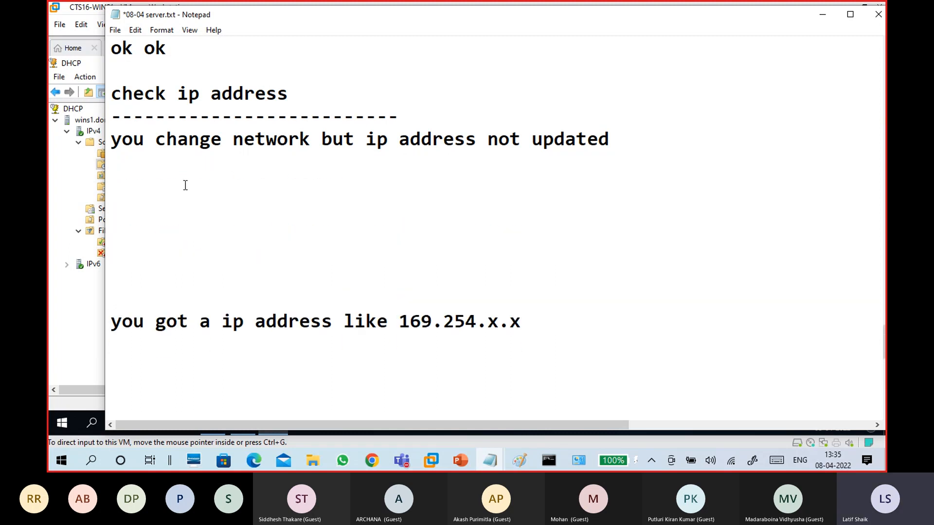
pyautogui.press('Return')
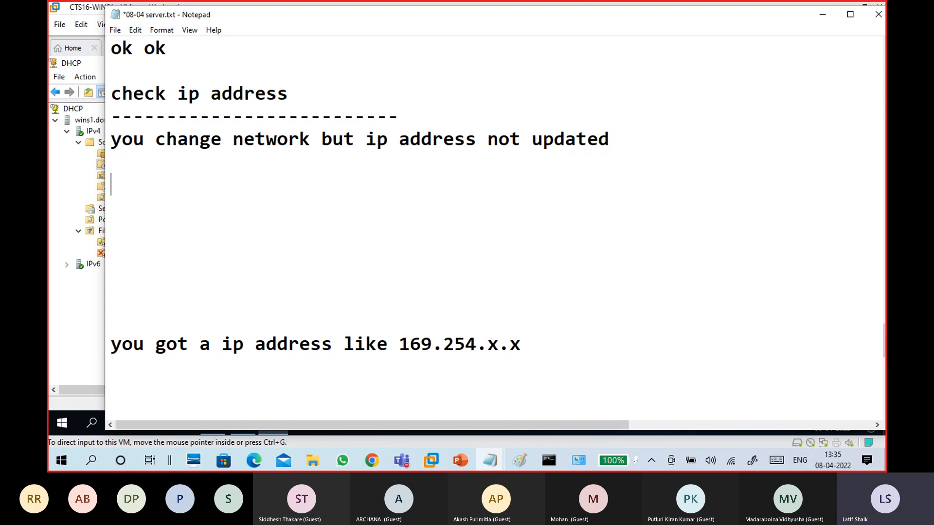
# Add 'disable and enable network adaptor' followed by an 'or' line
pyautogui.write('disable an')
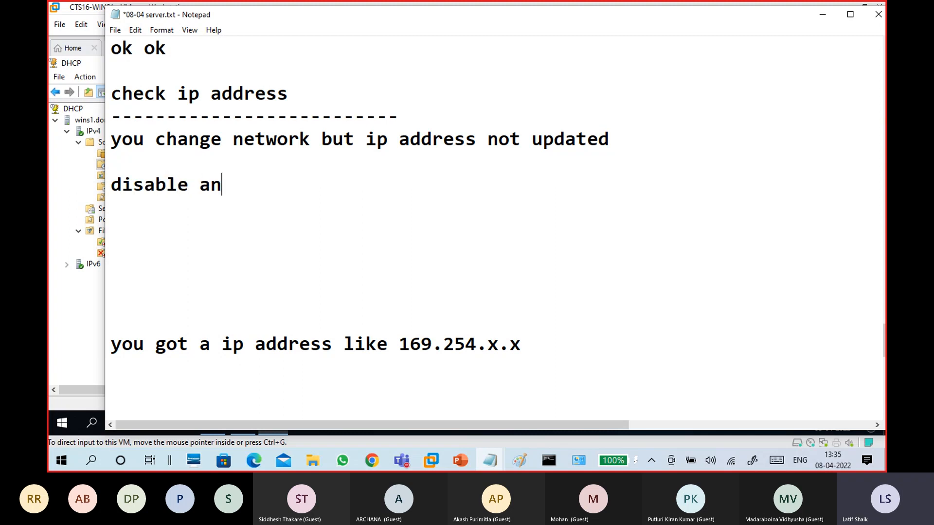
pyautogui.write('d enable ')
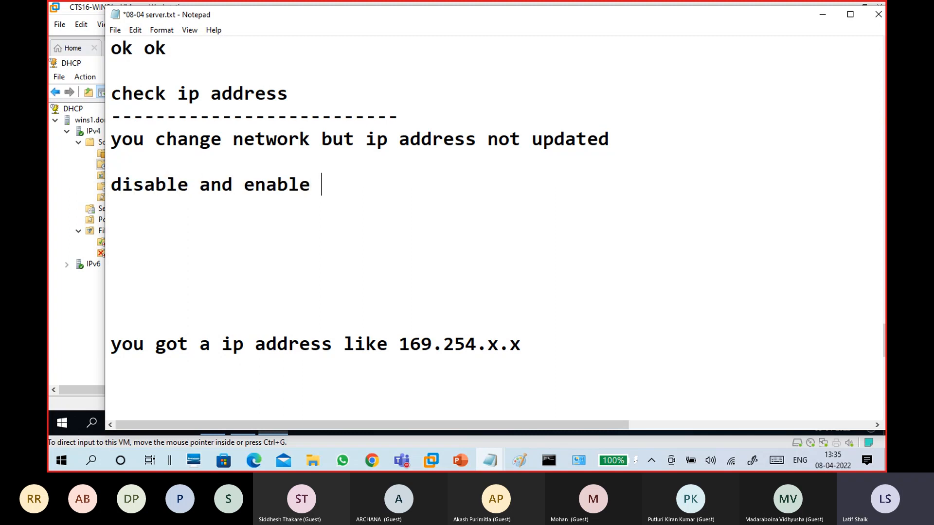
pyautogui.write('network adap')
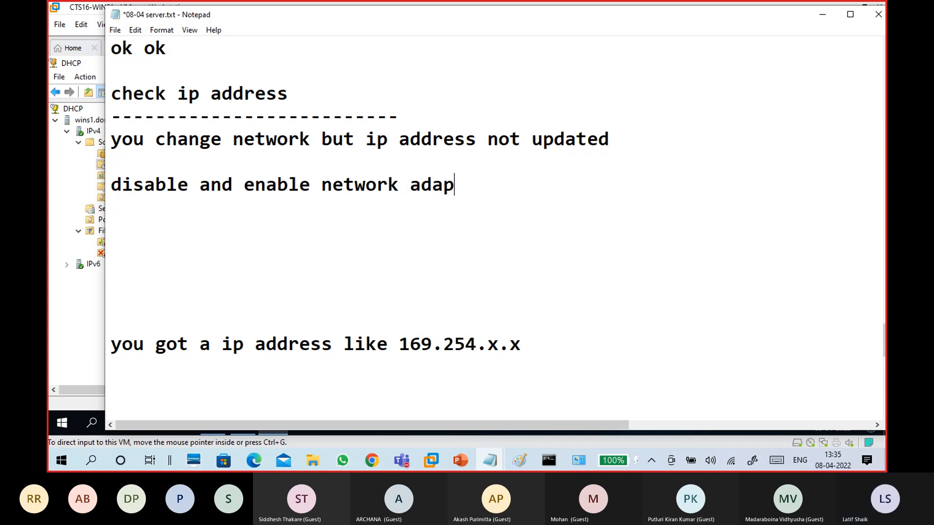
pyautogui.write('tor')
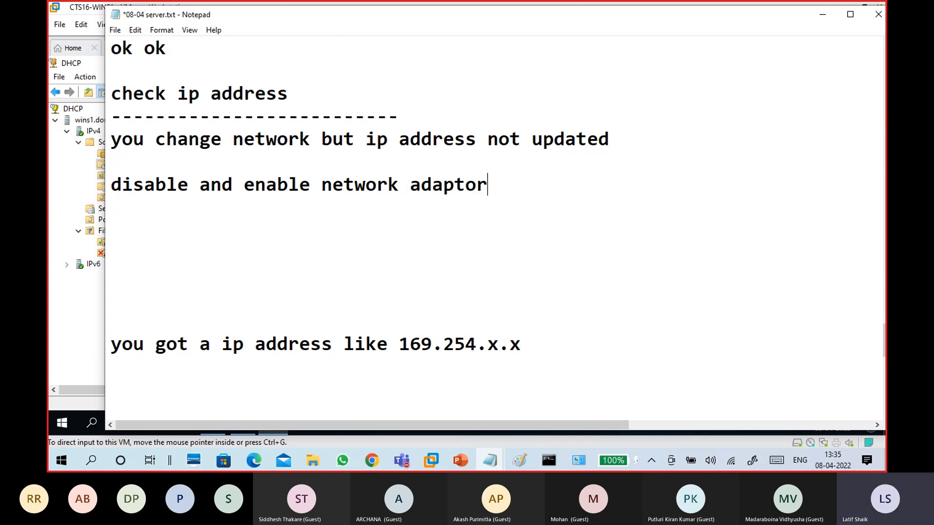
pyautogui.press('Return')
pyautogui.press('Return')
pyautogui.write('or')
pyautogui.press('Return')
pyautogui.press('Return')
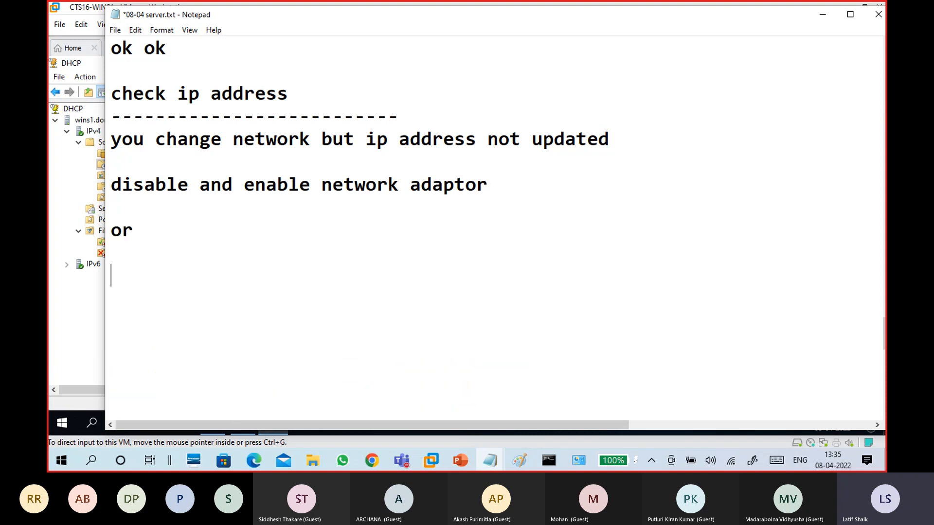
# Add 'cmd: ipconfig /release' and 'ipconfig /renew' on separate lines
pyautogui.write('cmd: ipcn')
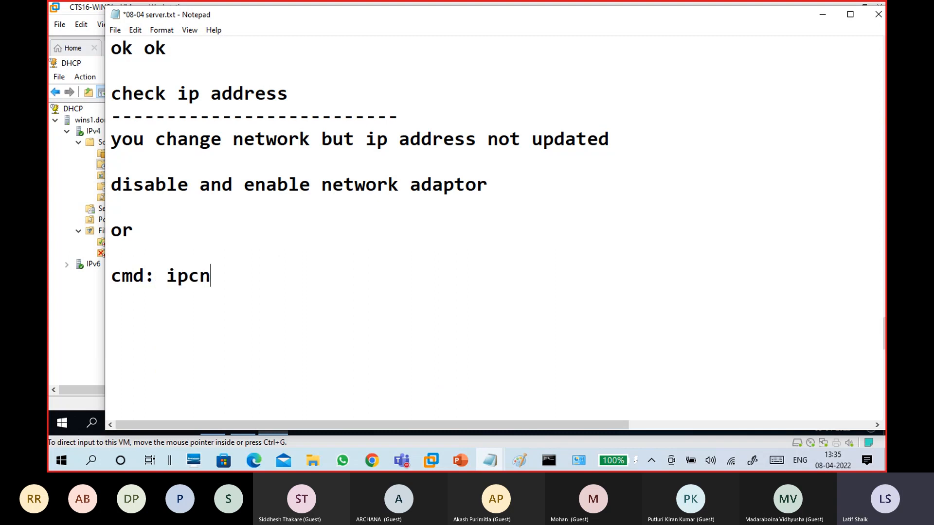
pyautogui.press('BackSpace')
pyautogui.write('onfig /a')
pyautogui.press('BackSpace')
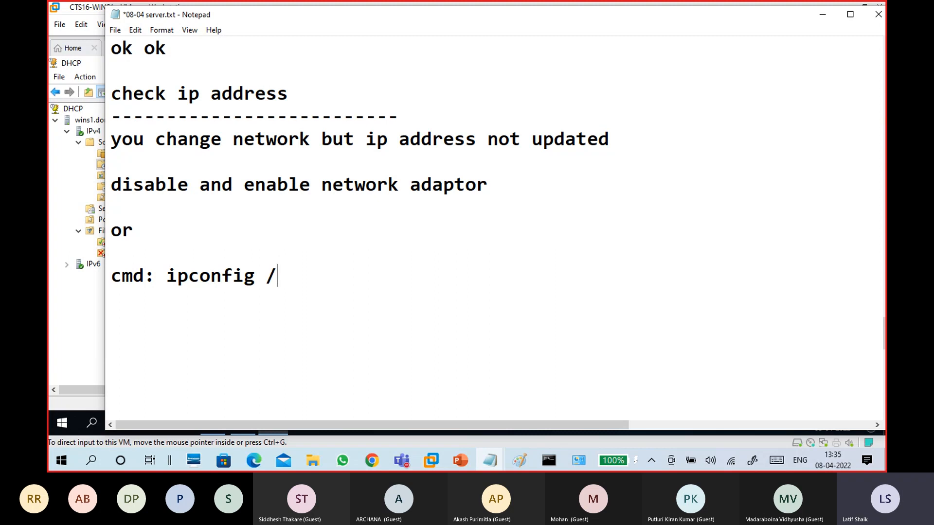
pyautogui.write('rel')
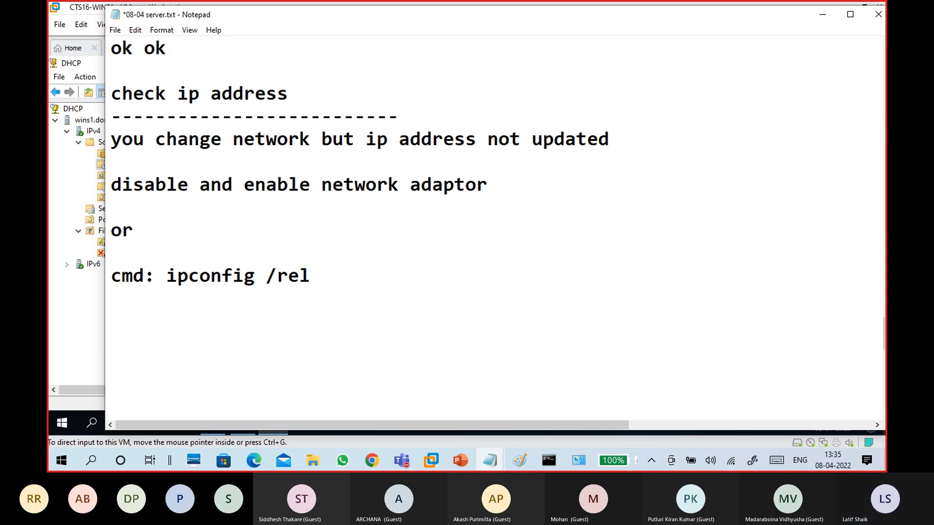
pyautogui.write('ease')
pyautogui.press('Return')
pyautogui.write('ip')
pyautogui.press('BackSpace')
pyautogui.write('config ')
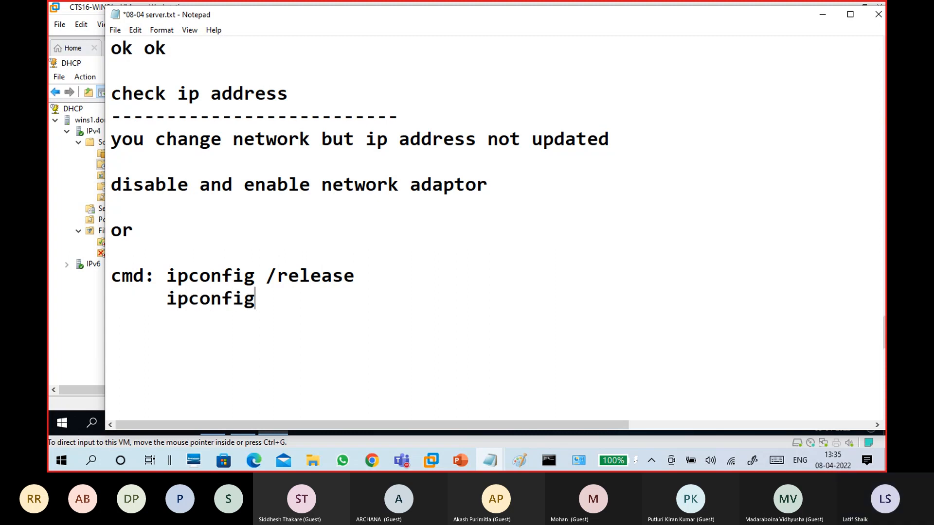
pyautogui.write('/renew')
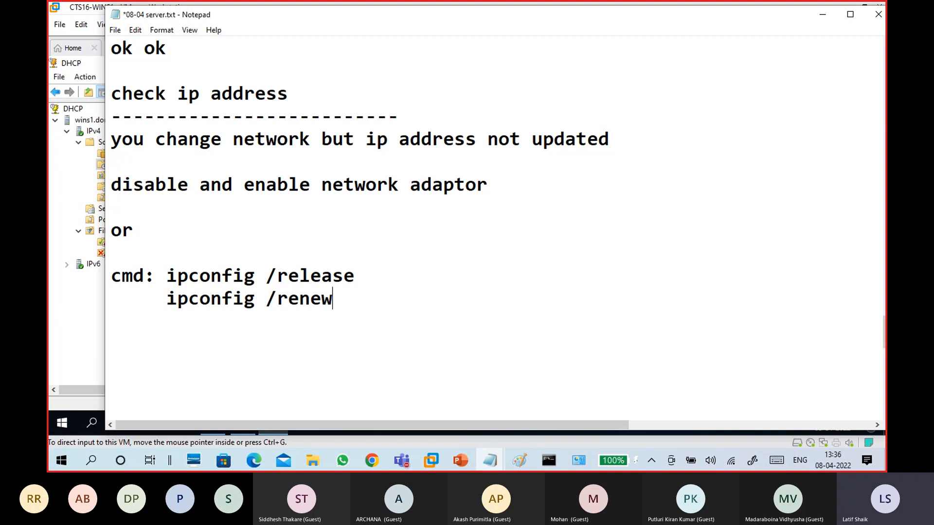
pyautogui.press('Return')
pyautogui.press('Return')
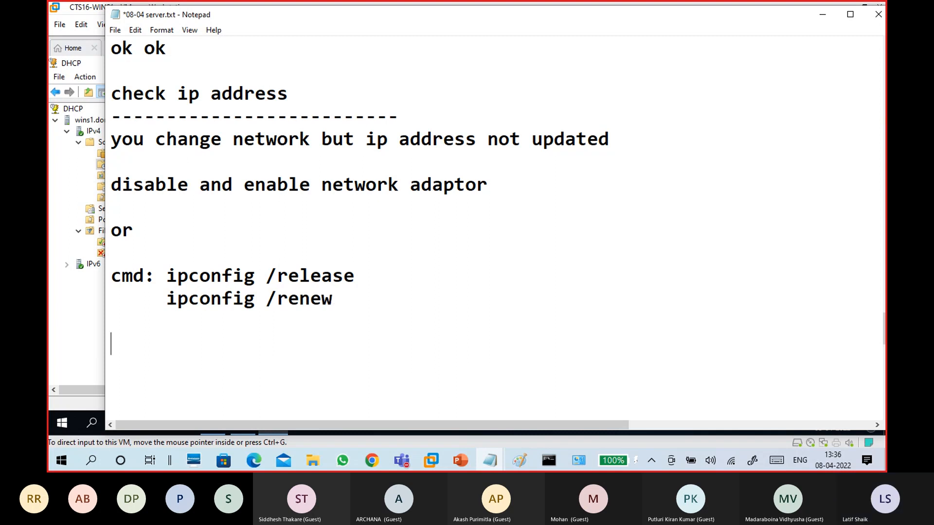
pyautogui.press('Up')
pyautogui.press('Up')
pyautogui.press('Up')
pyautogui.press('Down')
pyautogui.press('Down')
# Comment ipconfig /release with '-- removes existing configuration'
pyautogui.scroll(-1, 343, 235)
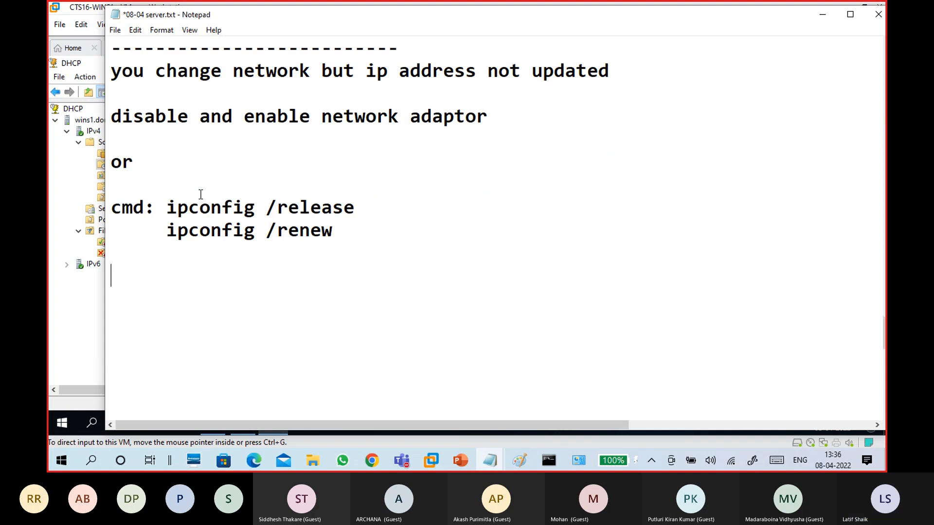
pyautogui.click(343, 235)
pyautogui.moveTo(343, 235); pyautogui.dragTo(167, 208)
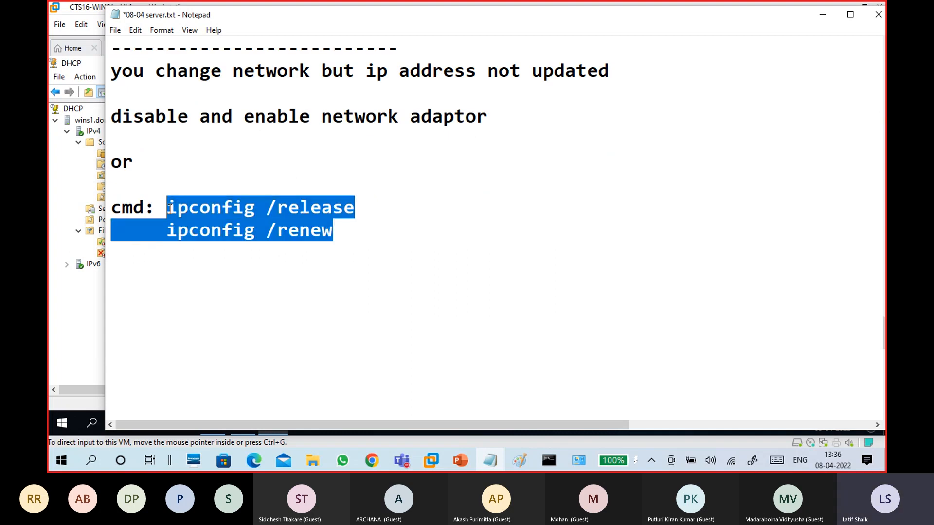
pyautogui.click(340, 234)
pyautogui.moveTo(353, 207); pyautogui.dragTo(167, 208)
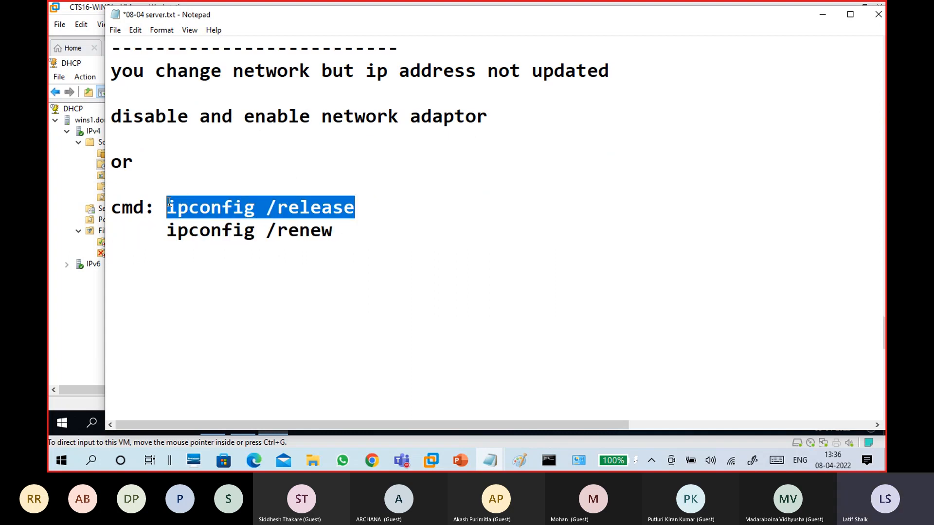
pyautogui.click(343, 208)
pyautogui.click(389, 208)
pyautogui.press('Tab')
pyautogui.press('Tab')
pyautogui.write('-- remov')
pyautogui.press('BackSpace')
pyautogui.write('moves e')
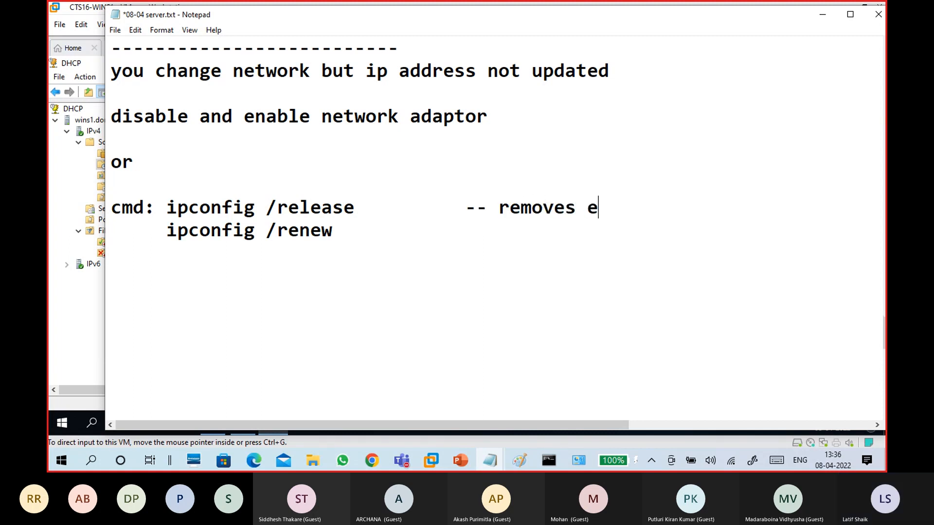
pyautogui.write('xisting ')
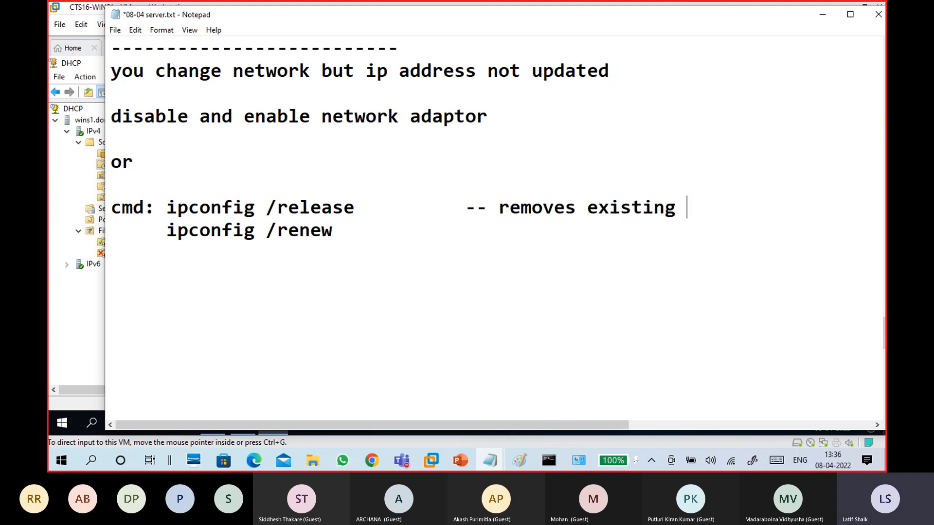
pyautogui.write('configuration')
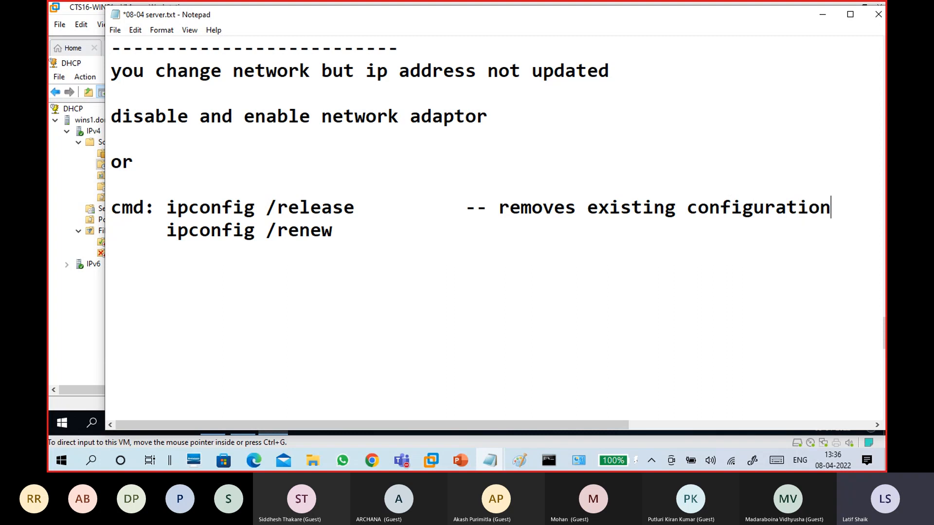
# Comment ipconfig /renew with '-- try to get ip address from dhcp server' and trim blank lines
pyautogui.click(473, 235)
pyautogui.press('Tab')
pyautogui.press('Tab')
pyautogui.write('-- d')
pyautogui.write('a')
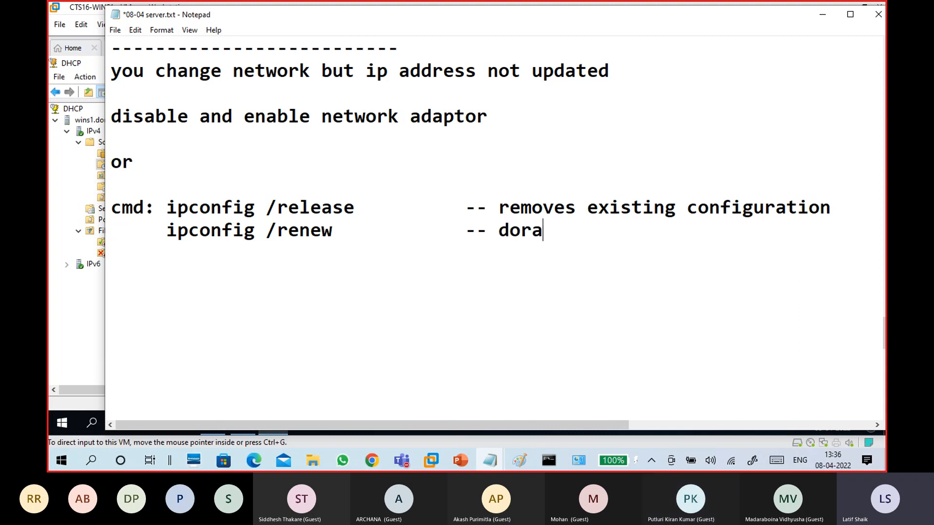
pyautogui.press('BackSpace')
pyautogui.press('BackSpace')
pyautogui.press('BackSpace')
pyautogui.press('BackSpace')
pyautogui.press('BackSpace')
pyautogui.write('get')
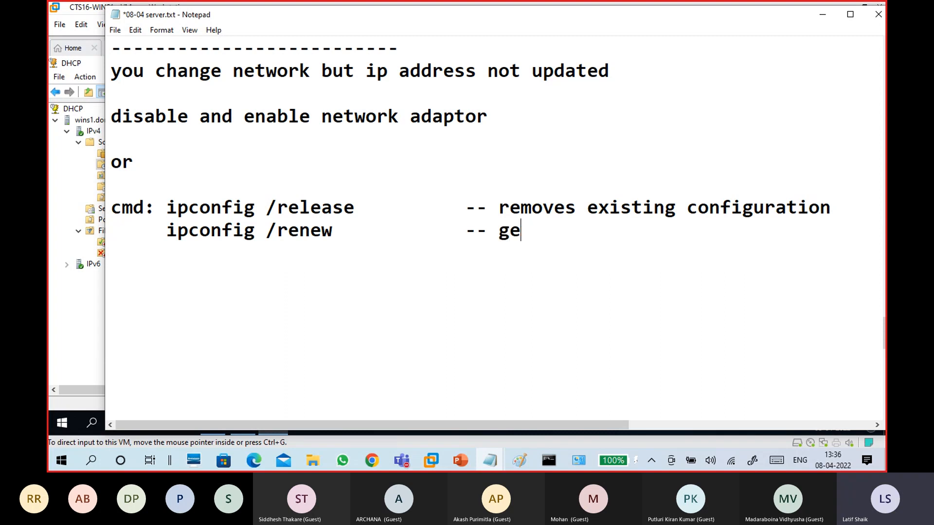
pyautogui.press('BackSpace')
pyautogui.press('BackSpace')
pyautogui.press('BackSpace')
pyautogui.write('try to get ip add')
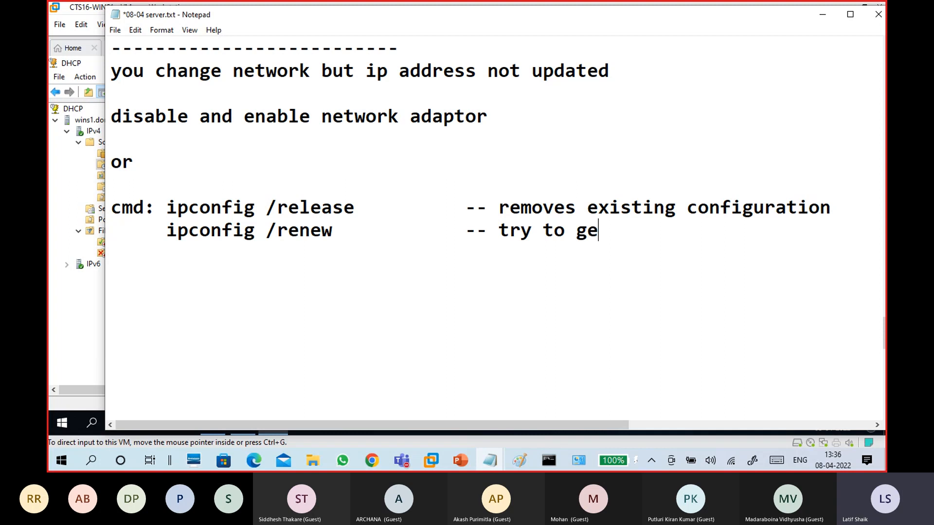
pyautogui.write('re')
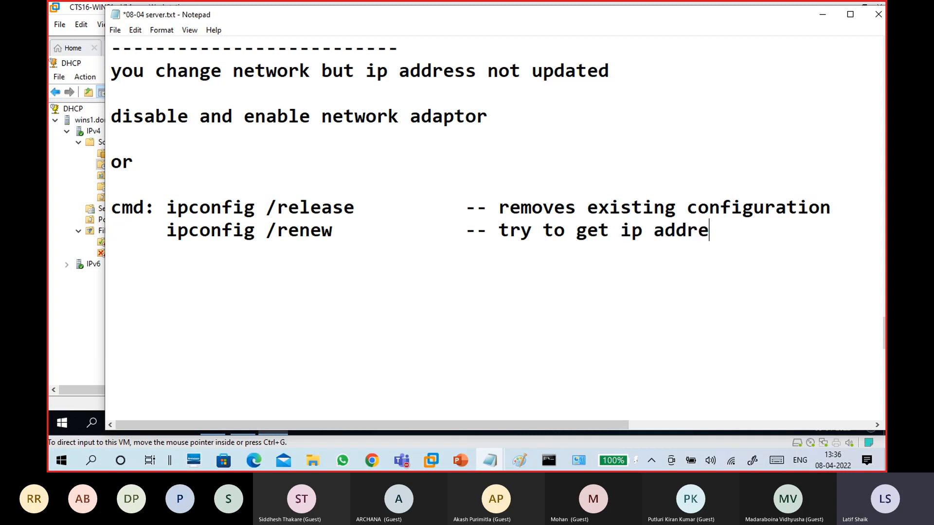
pyautogui.write('ss from dhcp server')
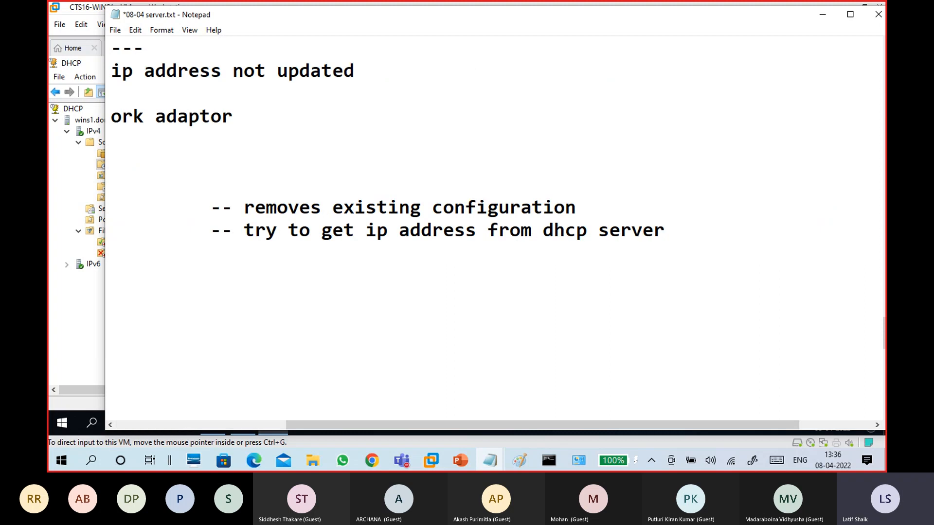
pyautogui.press('Return')
pyautogui.press('Return')
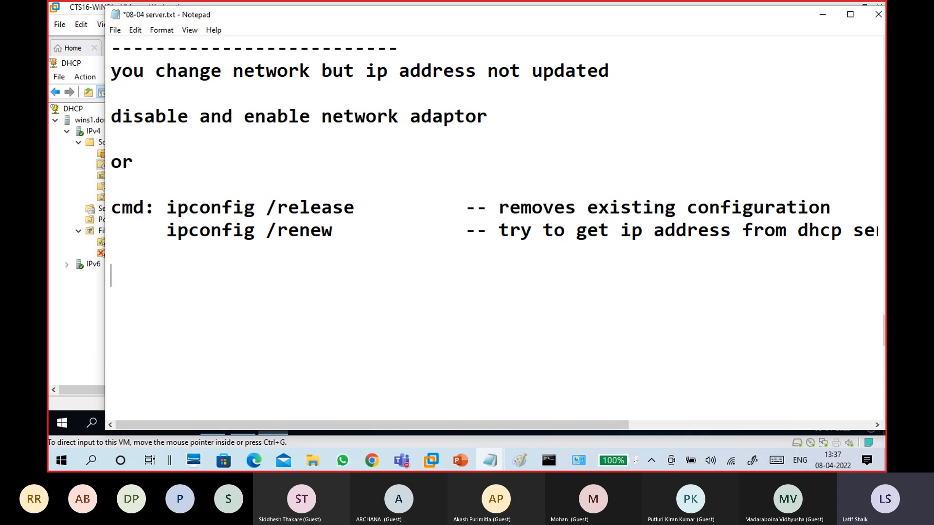
pyautogui.press('Delete')
pyautogui.press('Delete')
pyautogui.press('Delete')
pyautogui.press('Delete')
pyautogui.press('Delete')
pyautogui.press('Delete')
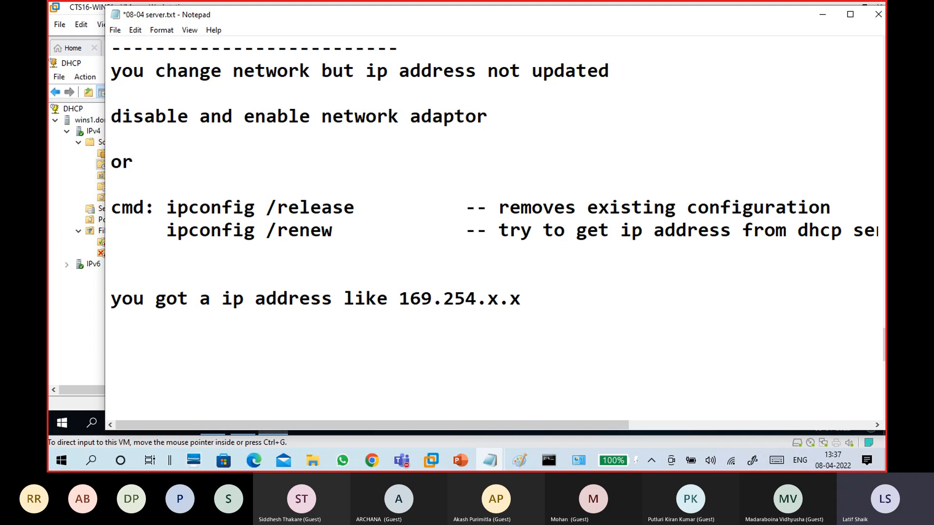
# Copy the 169.254.x.x line under 'ip address not updated' and space it from the disable line
pyautogui.moveTo(533, 299); pyautogui.dragTo(99, 306)
pyautogui.hotkey('ctrl', 'c')
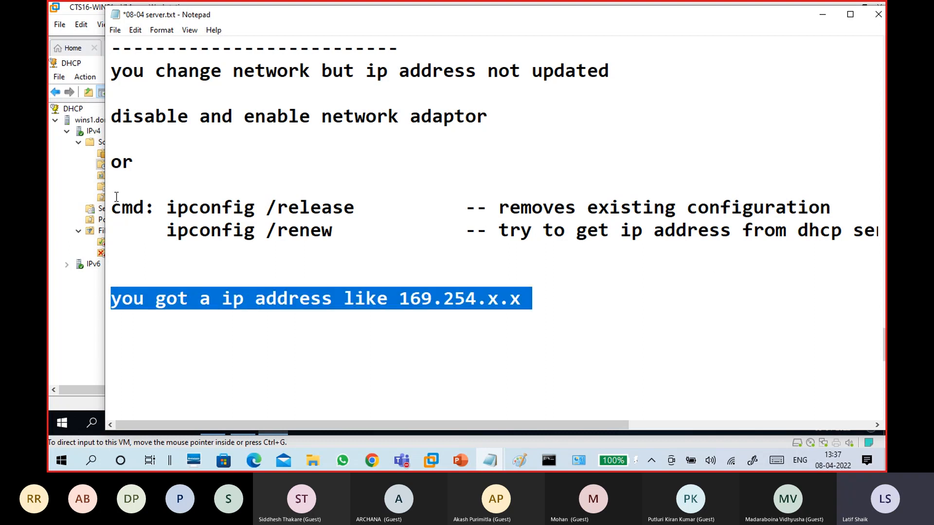
pyautogui.click(129, 91)
pyautogui.hotkey('ctrl', 'v')
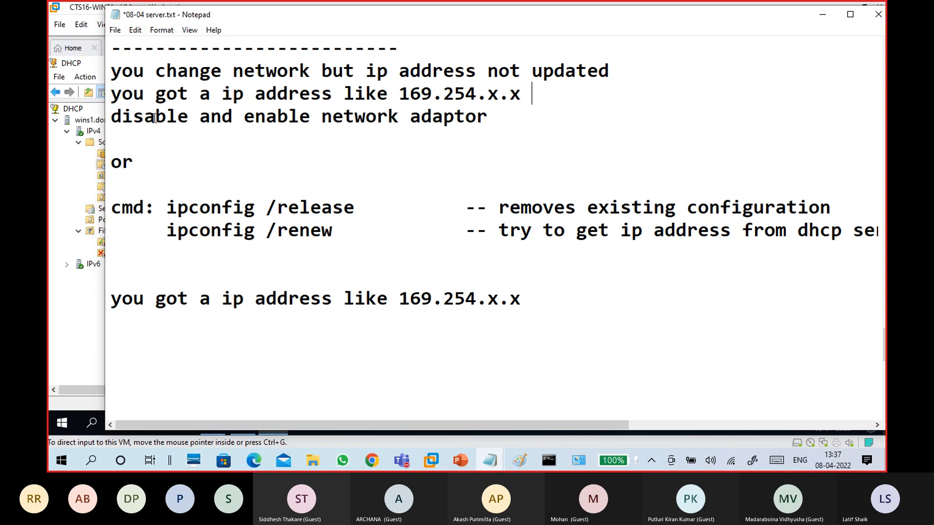
pyautogui.click(110, 118)
pyautogui.press('Return')
pyautogui.press('Return')
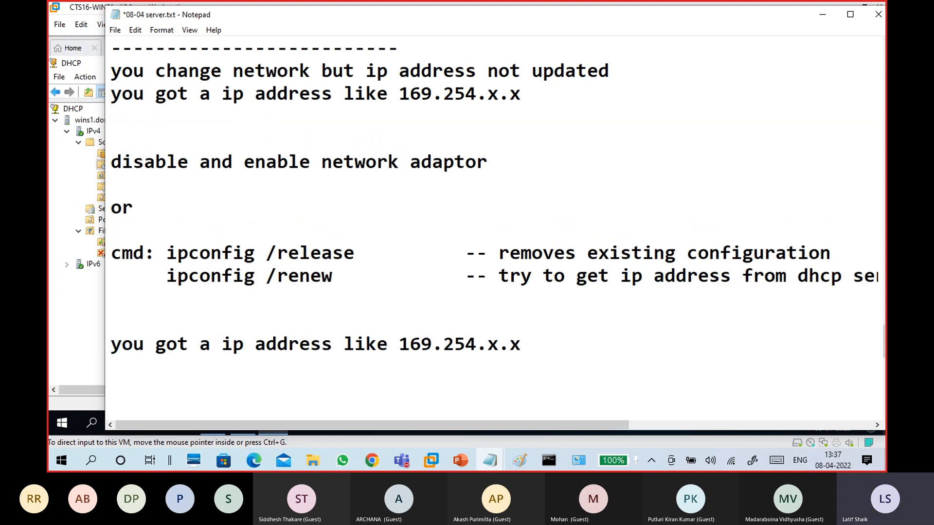
# Type a dashed separator line beneath ipconfig /renew
pyautogui.scroll(-1, 175, 173)
pyautogui.click(170, 247)
pyautogui.write('-----------------------------------------')
pyautogui.scroll(-2, 183, 185)
pyautogui.click(183, 186)
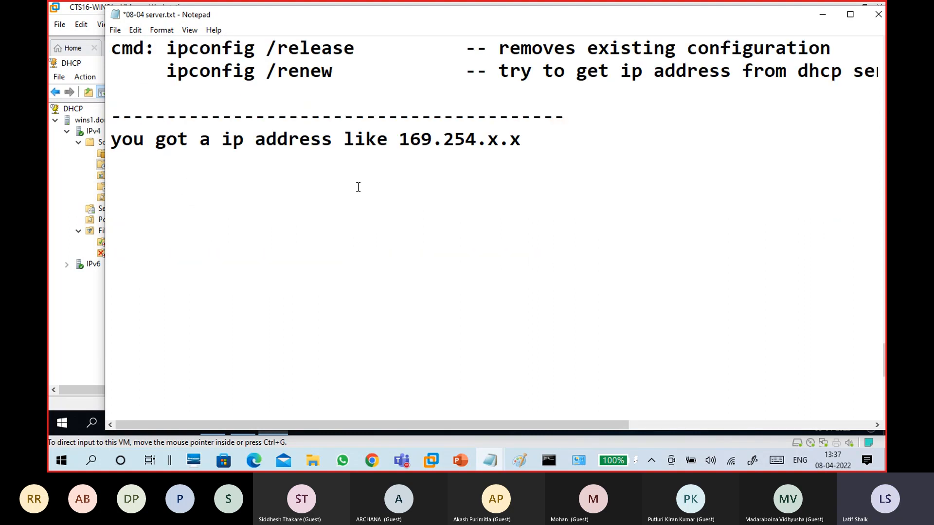
# Write 'APIPA - Automatic Private IP Address - 169.254.0.0 -169.254.255.255'
pyautogui.write('APIPA')
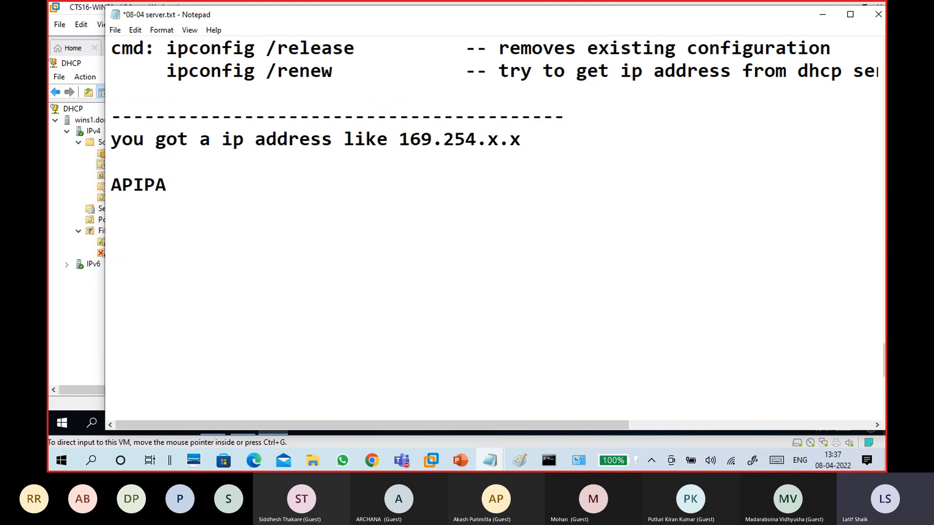
pyautogui.write(' - Automatica')
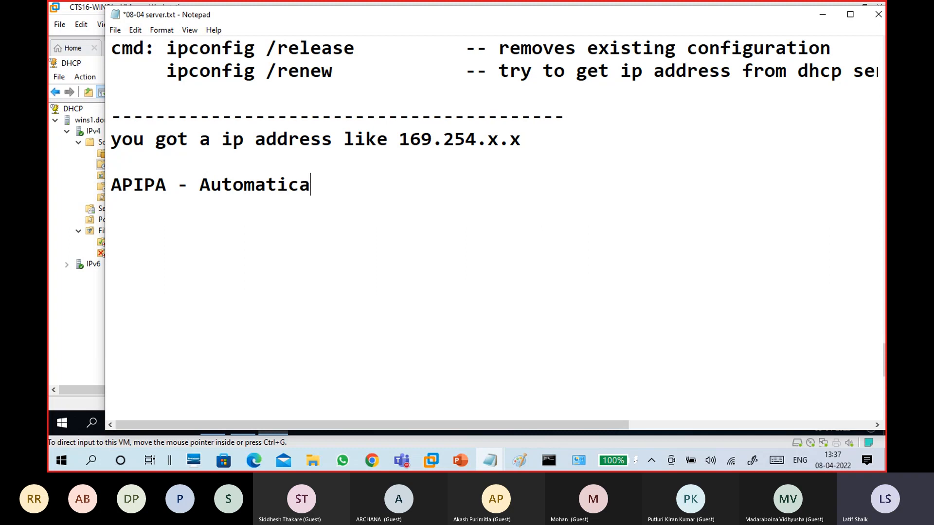
pyautogui.press('BackSpace')
pyautogui.write('P')
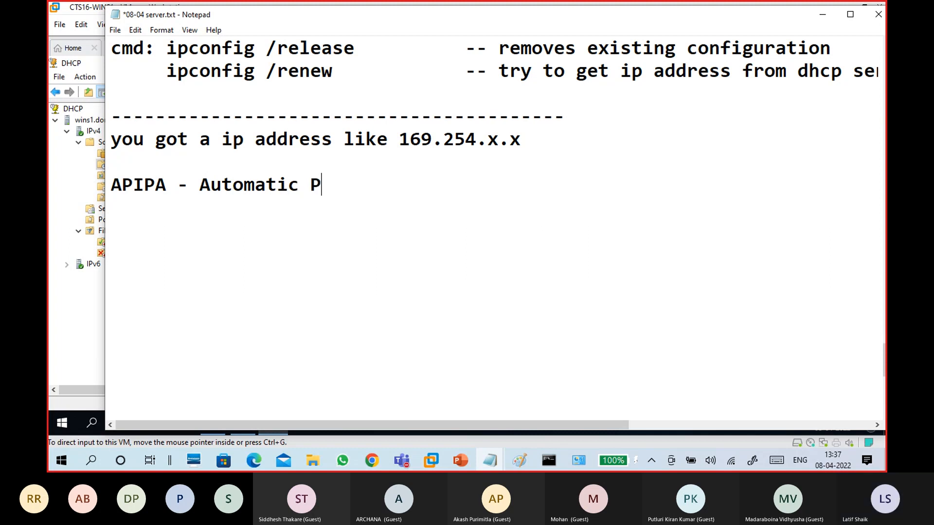
pyautogui.write('rivate IP ')
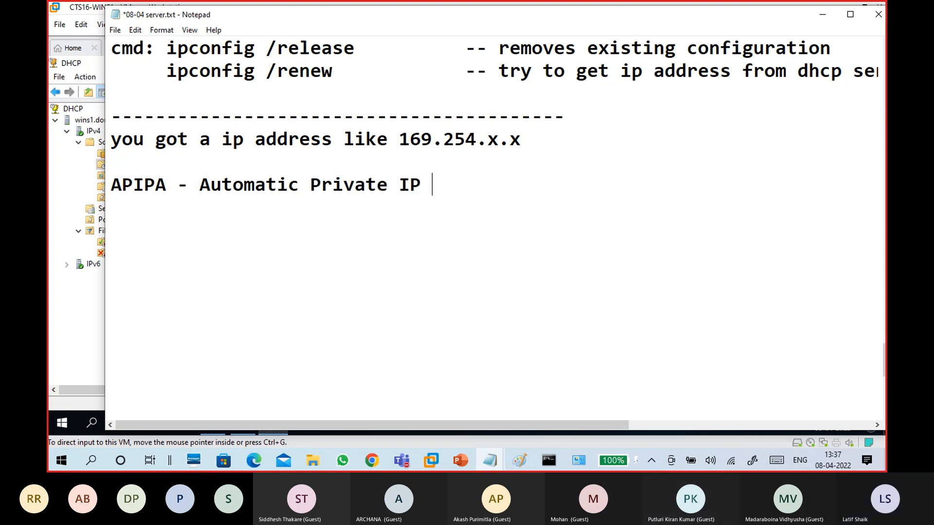
pyautogui.write('address')
pyautogui.press('Left')
pyautogui.press('Left')
pyautogui.press('Left')
pyautogui.press('Left')
pyautogui.press('Left')
pyautogui.press('Left')
pyautogui.press('BackSpace')
pyautogui.write('A')
pyautogui.press('Right')
pyautogui.press('End')
pyautogui.write('- 168')
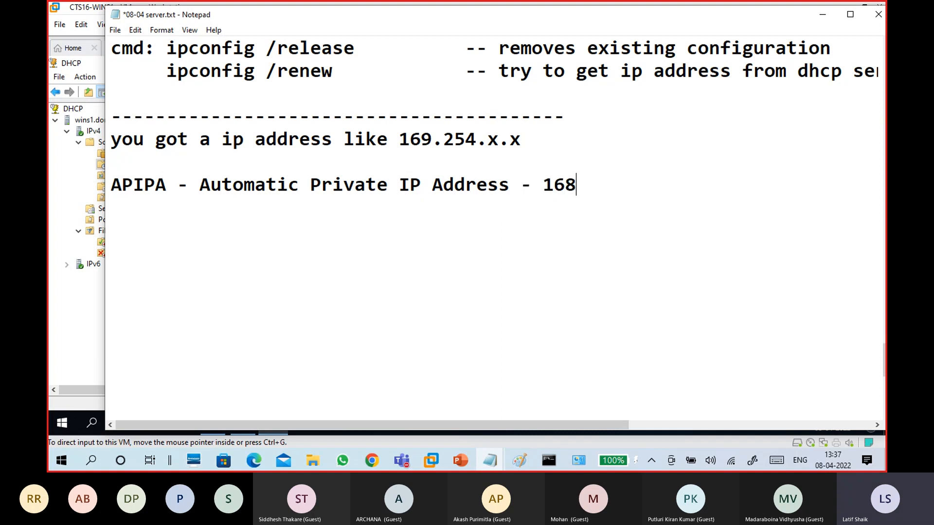
pyautogui.press('BackSpace')
pyautogui.write('9.254.0.0 -169')
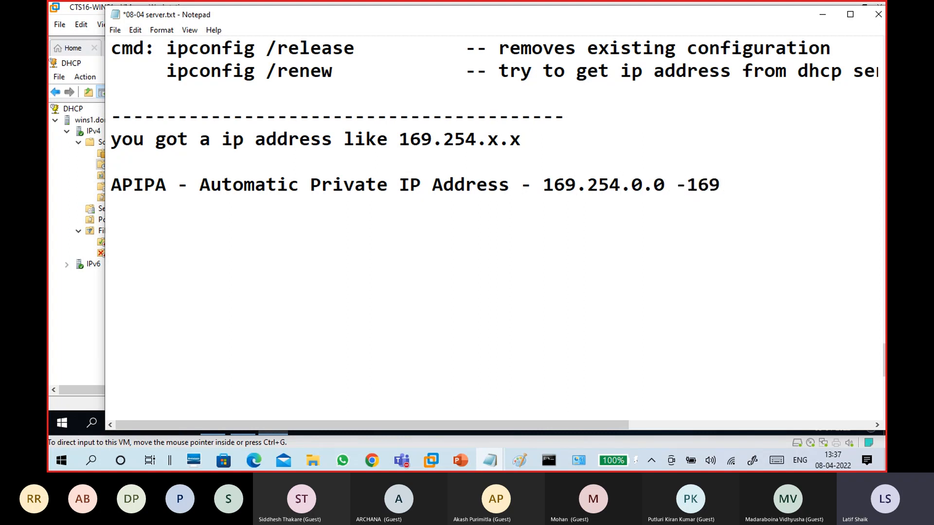
pyautogui.write('.254.255.255')
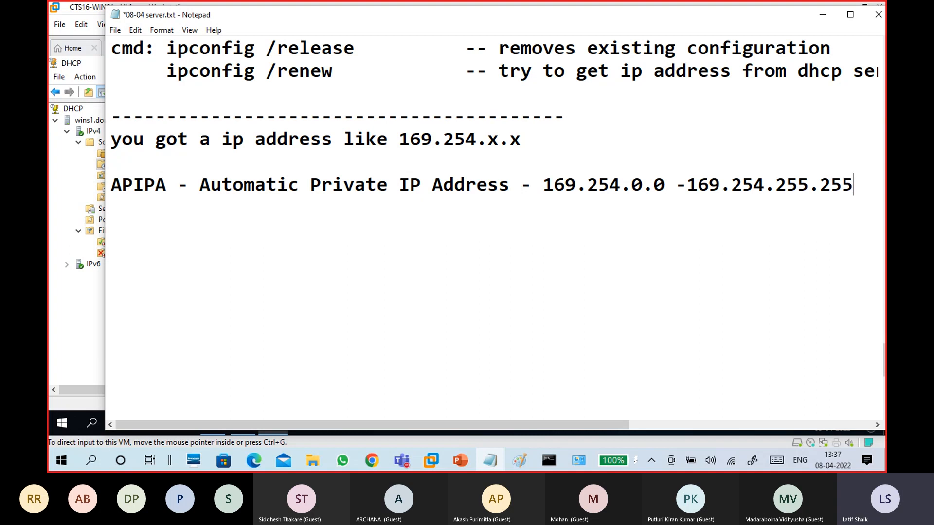
# Add the usable host range '169.254.0.1 - 169.254.255.254' on the next line
pyautogui.press('Return')
pyautogui.write('169.254.0.1 - 168')
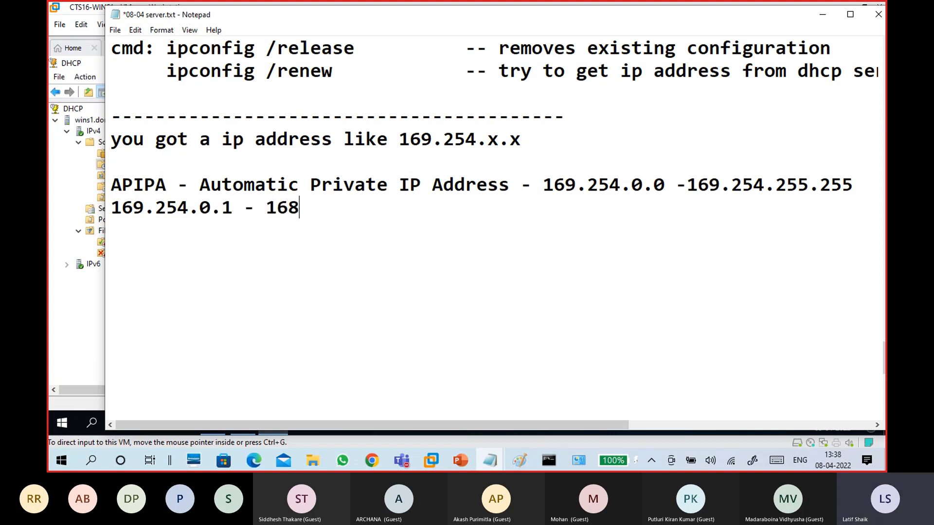
pyautogui.press('BackSpace')
pyautogui.write('9.254.25')
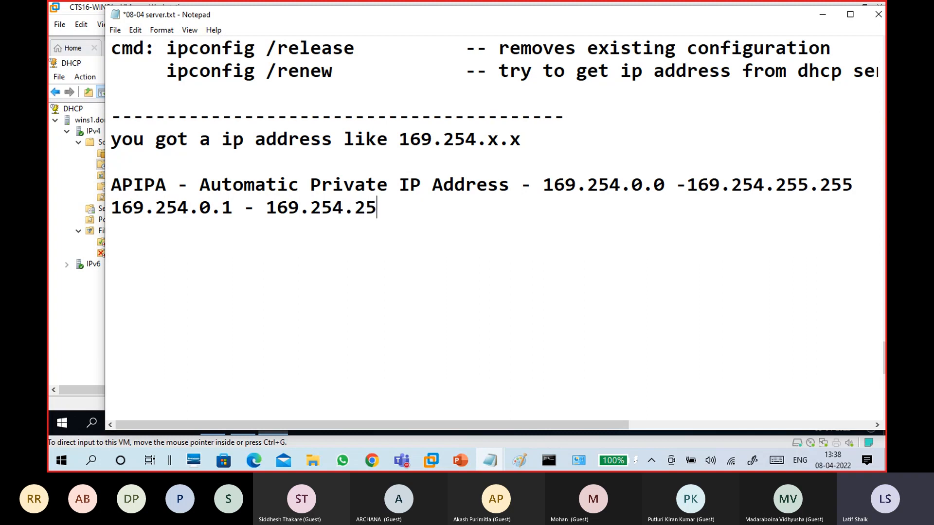
pyautogui.write('5.254')
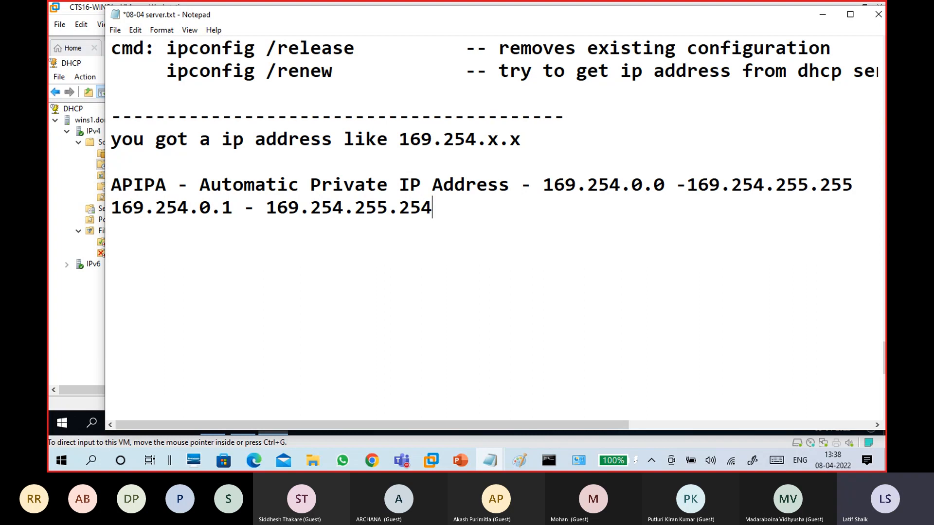
pyautogui.press('Return')
# Begin the note 'when ever you failed to get ip address from'
pyautogui.write('when')
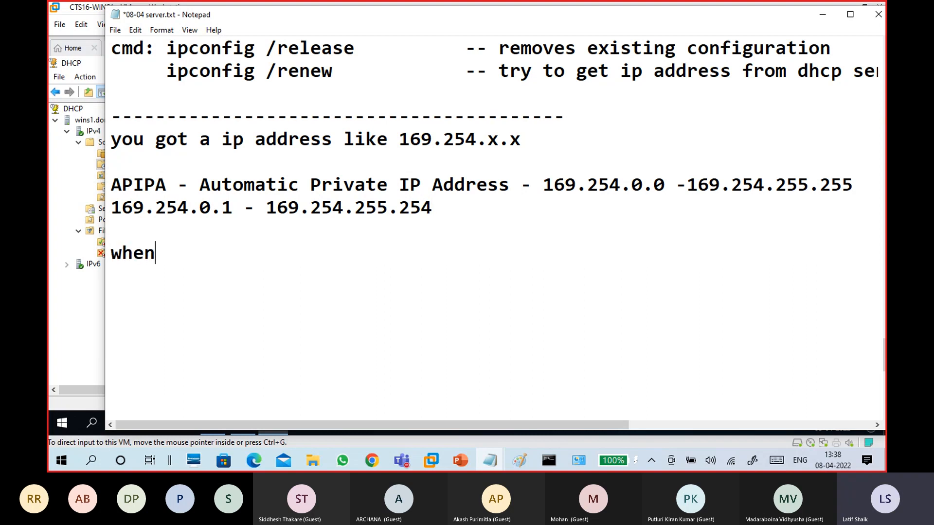
pyautogui.write(' ever you failt')
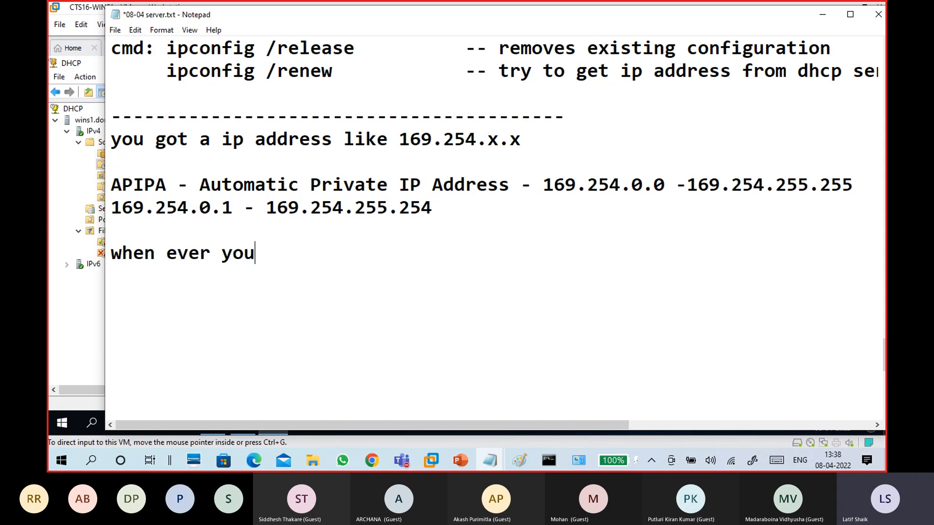
pyautogui.press('BackSpace')
pyautogui.write('ed to f')
pyautogui.press('BackSpace')
pyautogui.write('get ip address from')
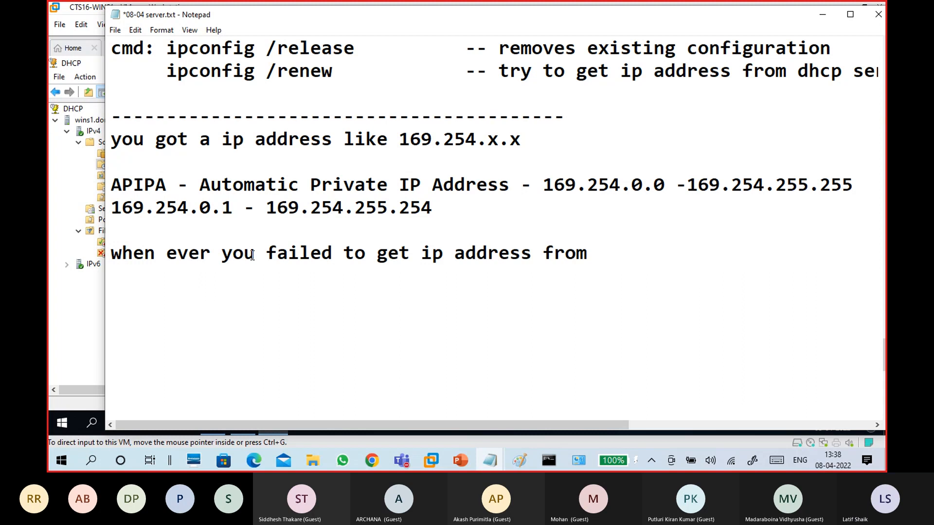
# Replace 'you' with 'client' and end the sentence with 'DHCP server'
pyautogui.doubleClick(238, 253)
pyautogui.write('client')
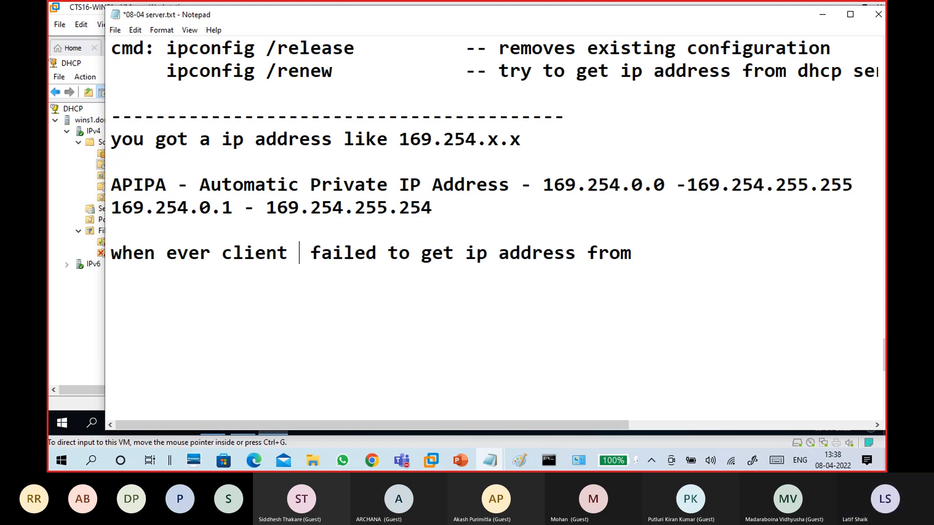
pyautogui.click(673, 250)
pyautogui.write('DHCP')
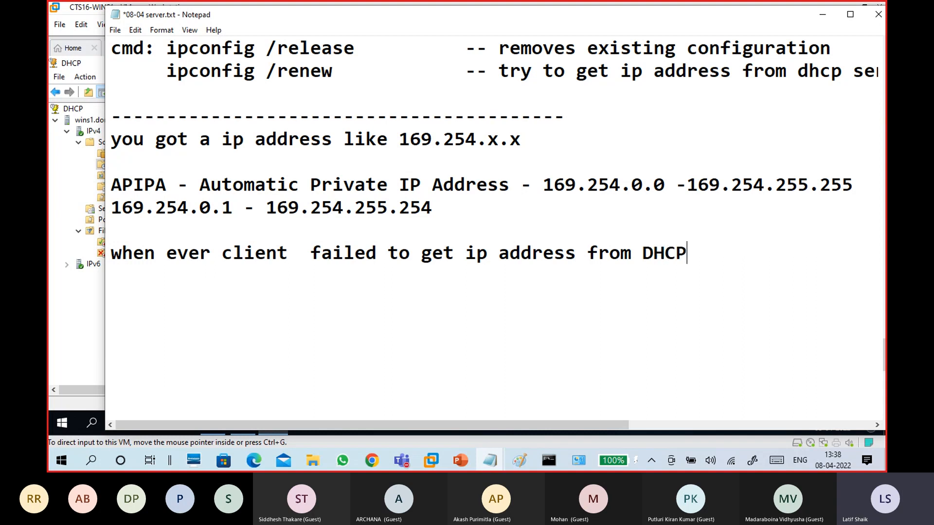
pyautogui.write(' server')
pyautogui.press('Return')
# Add the line 'client assign itself an ip address from APIPA range'
pyautogui.write('clein')
pyautogui.write('t')
pyautogui.press('BackSpace')
pyautogui.press('BackSpace')
pyautogui.press('BackSpace')
pyautogui.write('e')
pyautogui.press('BackSpace')
pyautogui.press('BackSpace')
pyautogui.write('e')
pyautogui.press('BackSpace')
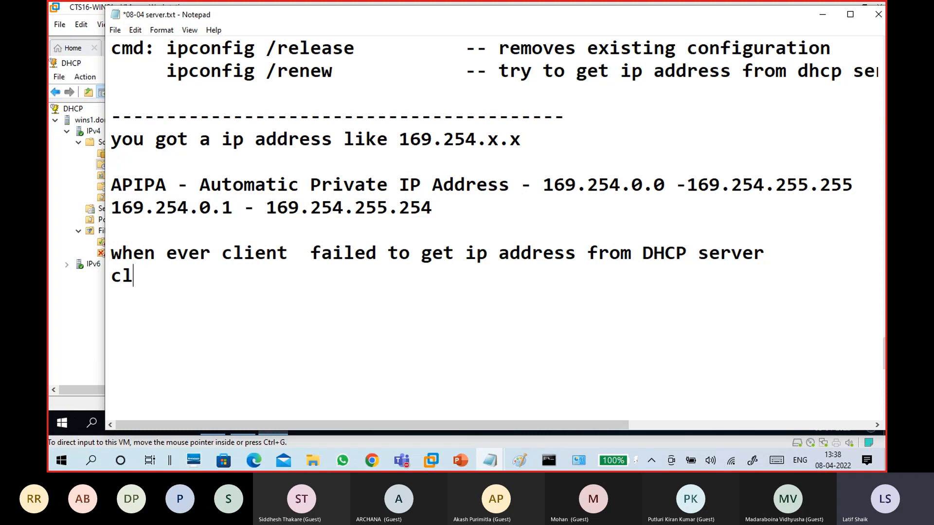
pyautogui.write('ient assgin')
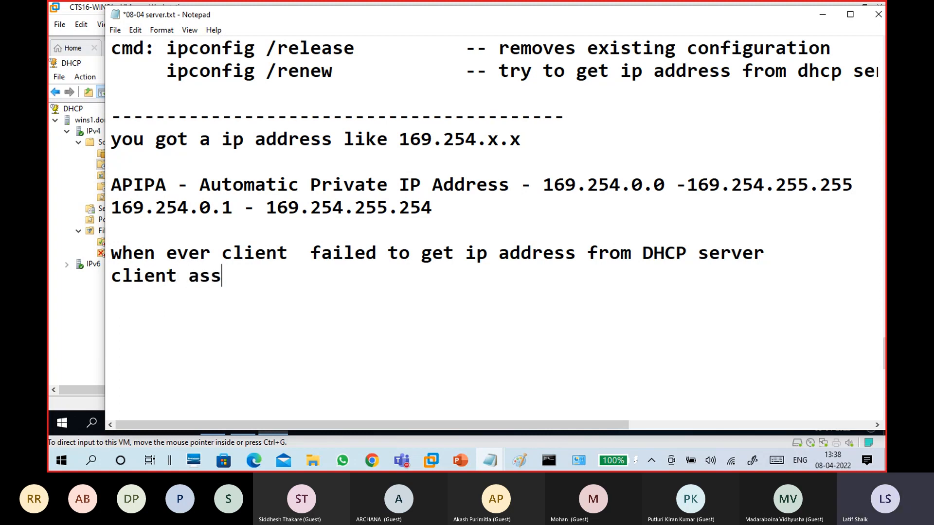
pyautogui.press('BackSpace')
pyautogui.press('BackSpace')
pyautogui.press('BackSpace')
pyautogui.write('ign ')
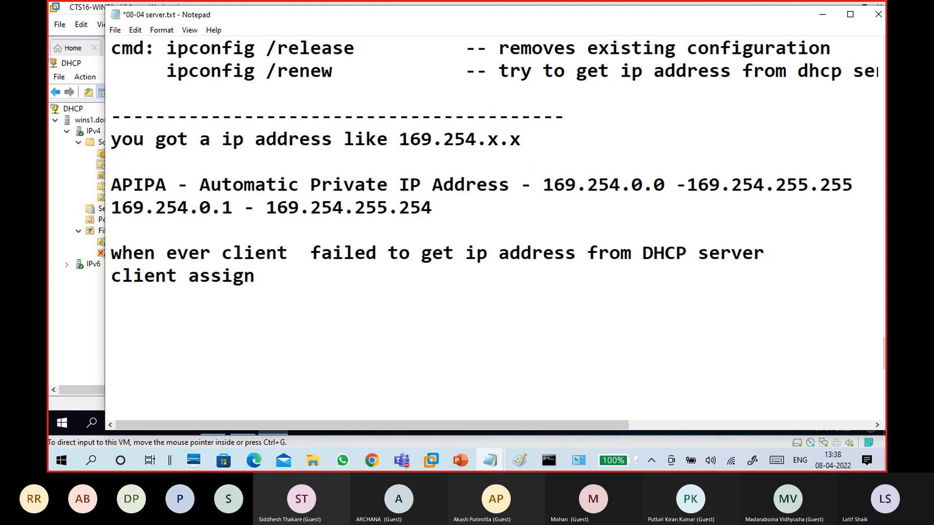
pyautogui.write('itself a')
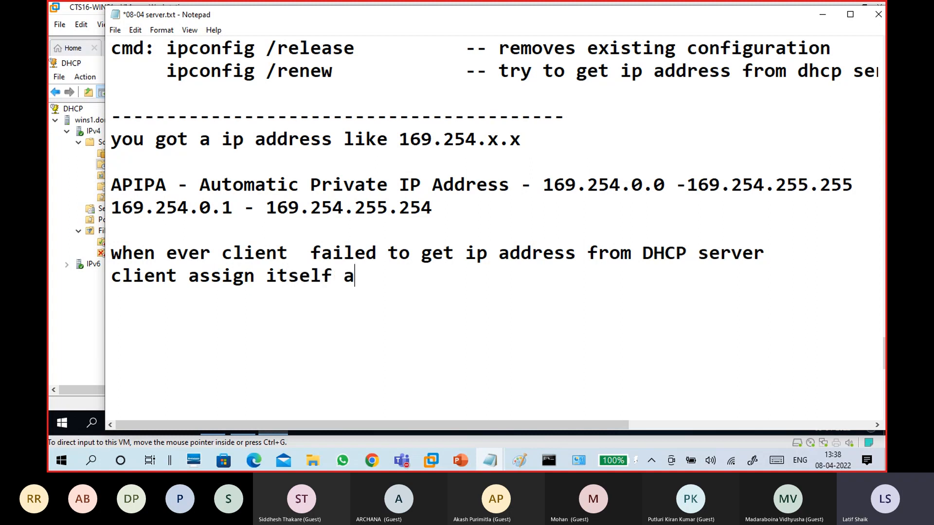
pyautogui.write('n ip addre')
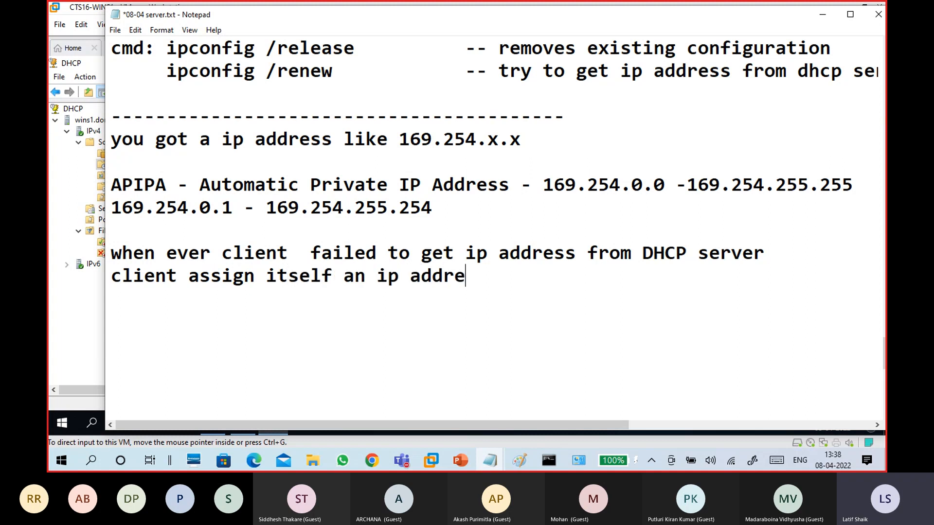
pyautogui.write('ss from ')
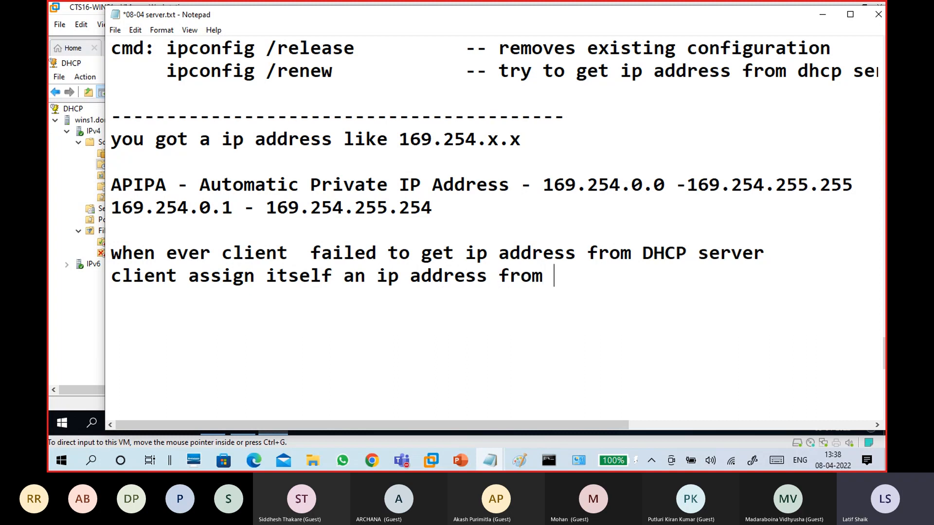
pyautogui.write('APIPA range')
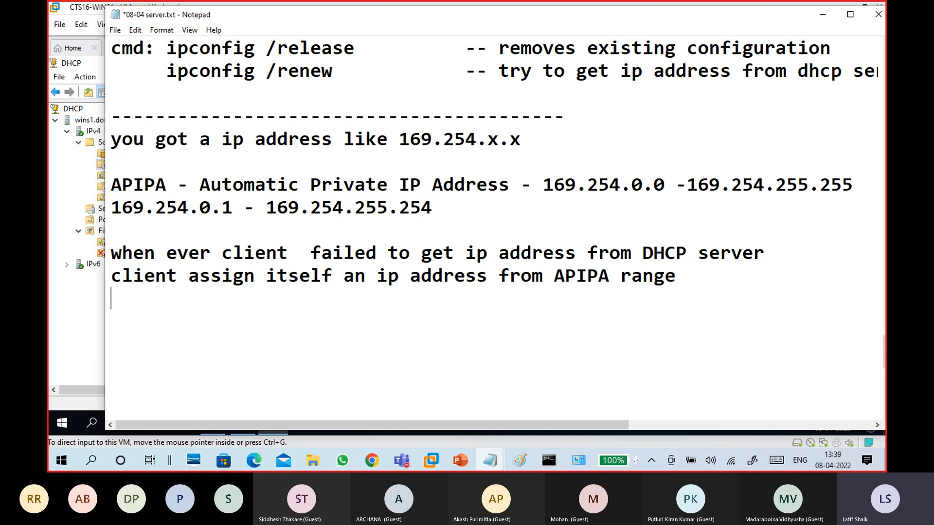
# Add 'It is invalid , cant communicate' below and highlight that remark
pyautogui.press('Return')
pyautogui.write('It is invalid ')
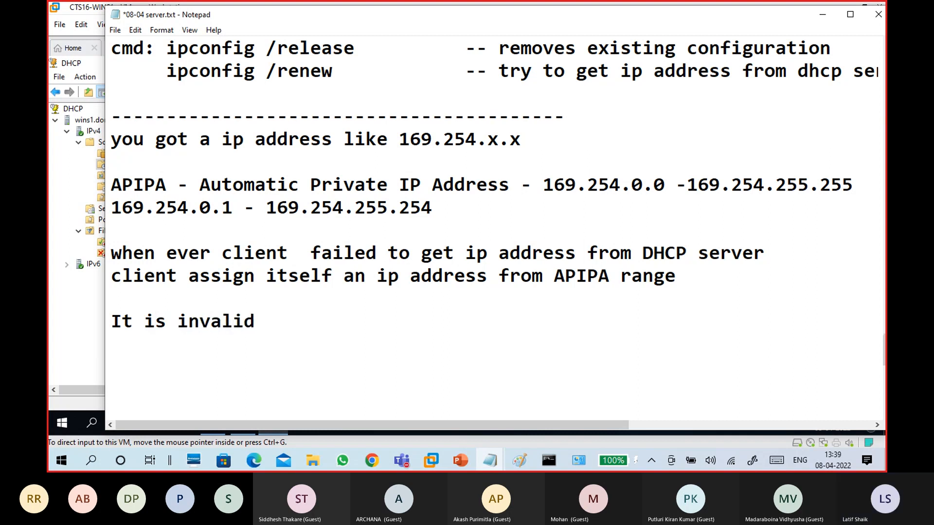
pyautogui.write(', cant comm')
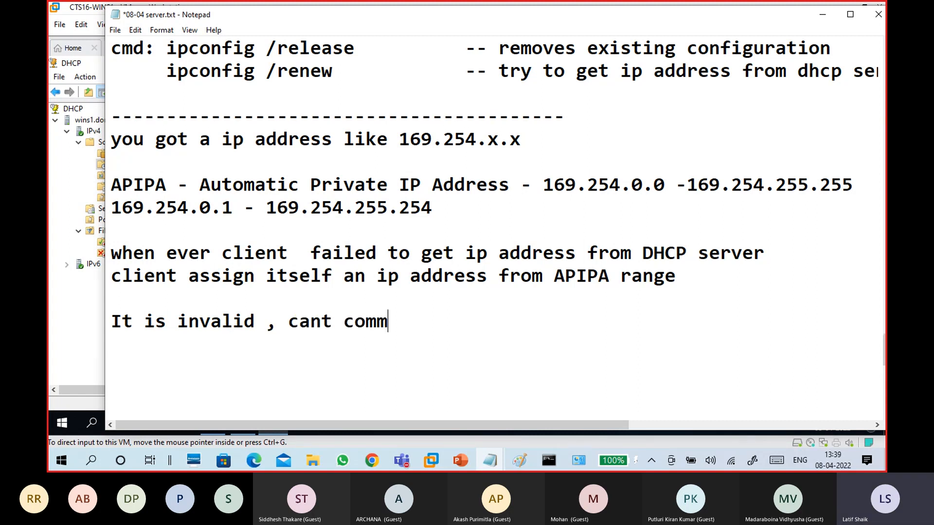
pyautogui.write('unicate')
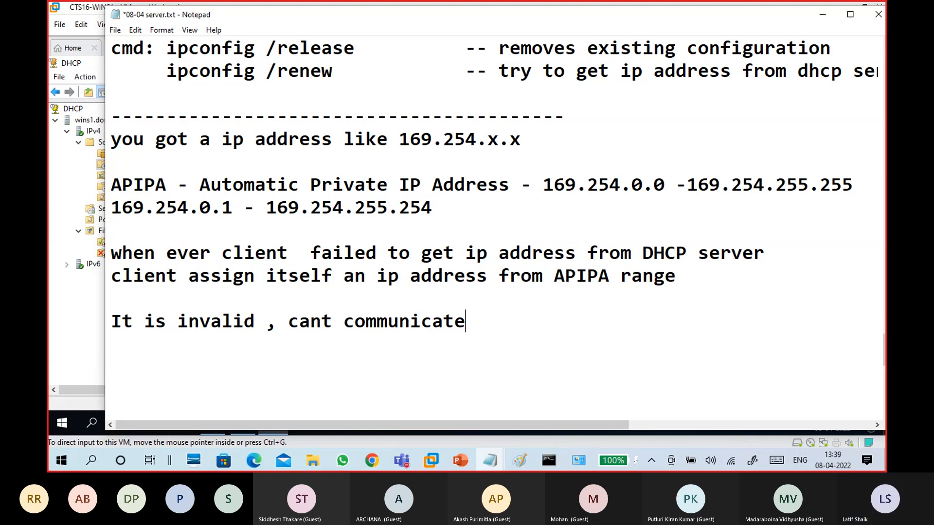
pyautogui.press('Return')
pyautogui.scroll(-2, 705, 236)
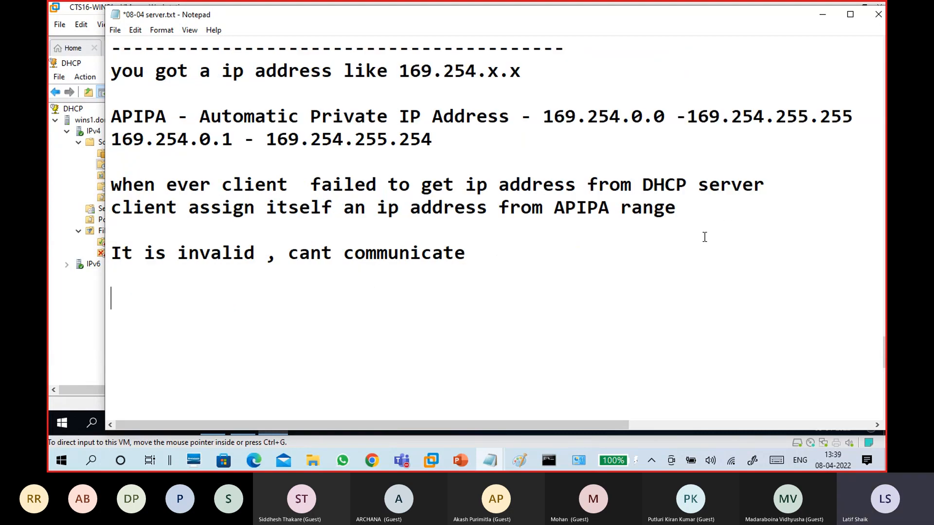
pyautogui.scroll(1, 447, 239)
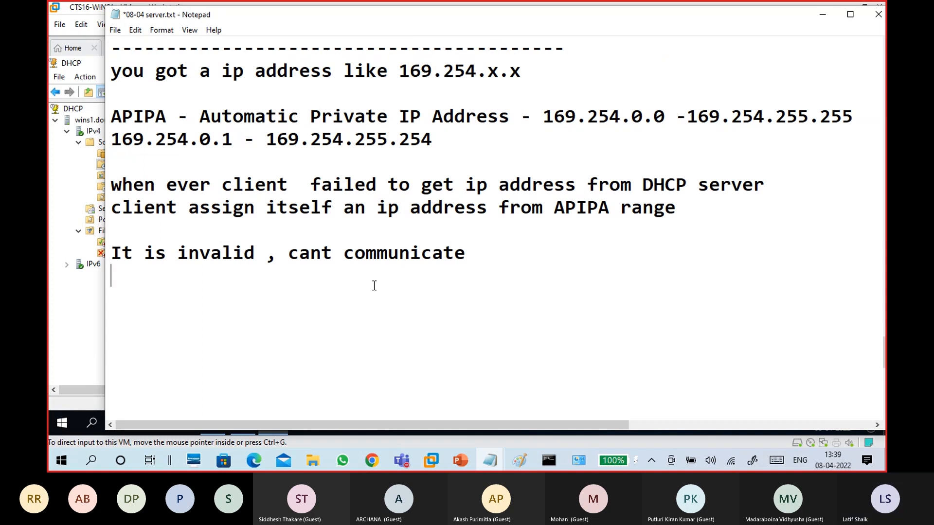
pyautogui.moveTo(480, 261); pyautogui.dragTo(141, 263)
# Add the bullet '-check DHCP server' on the empty line
pyautogui.click(169, 302)
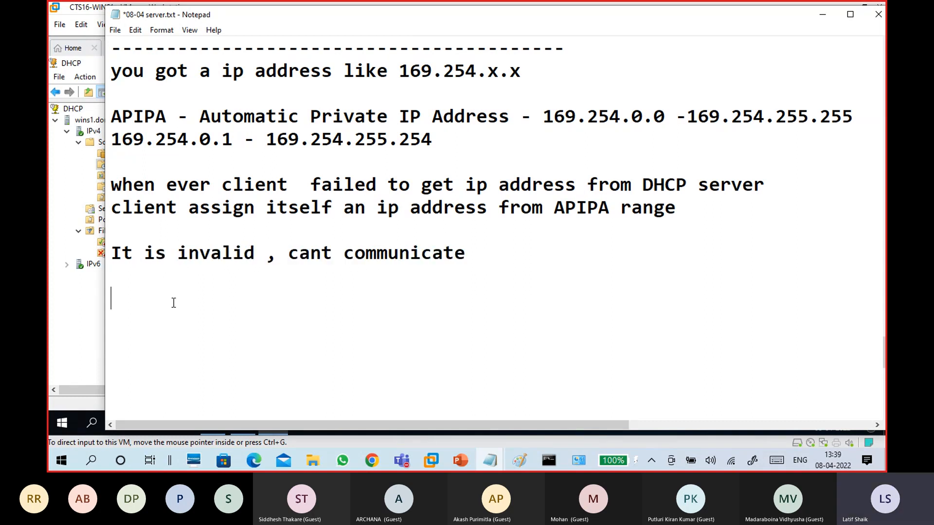
pyautogui.write('-check DHCP erve')
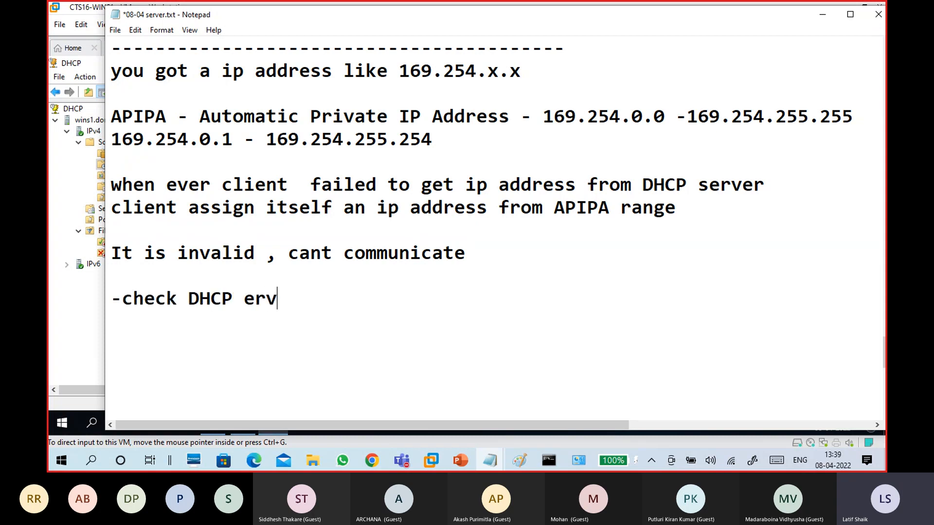
pyautogui.press('BackSpace')
pyautogui.press('BackSpace')
pyautogui.press('BackSpace')
pyautogui.press('BackSpace')
pyautogui.write('server , find any issue')
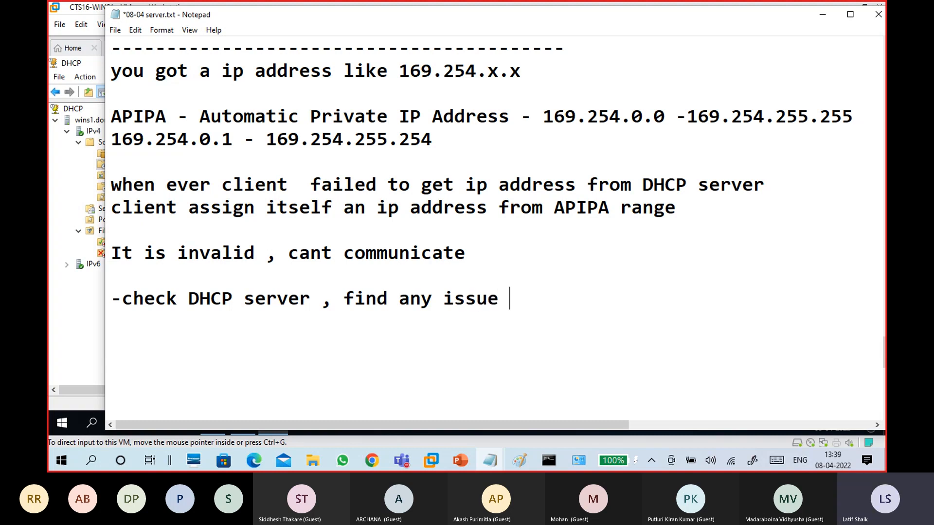
pyautogui.write(' con')
pyautogui.press('BackSpace')
pyautogui.press('BackSpace')
pyautogui.press('Left')
pyautogui.press('Left')
pyautogui.press('Left')
pyautogui.press('Left')
pyautogui.press('Left')
pyautogui.press('Left')
pyautogui.press('Left')
pyautogui.press('Left')
pyautogui.press('Left')
pyautogui.press('Left')
pyautogui.press('Left')
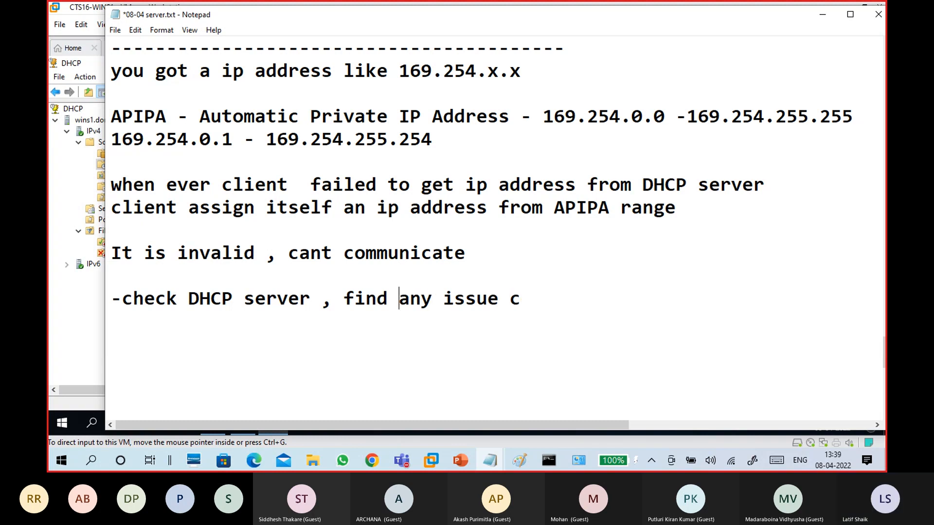
pyautogui.press('BackSpace')
pyautogui.press('BackSpace')
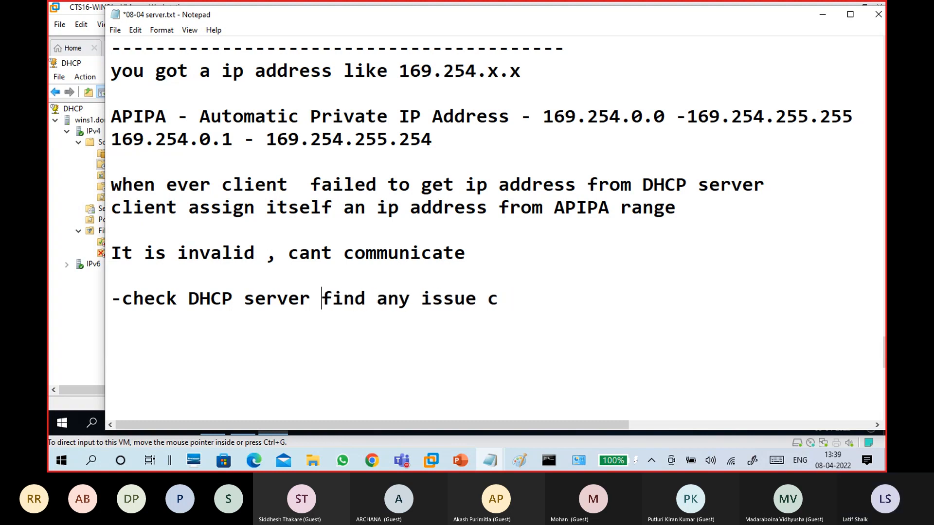
pyautogui.press('Return')
# Add the bullet '-find any issue connect, server status -up/down, scope , service'
pyautogui.write('-')
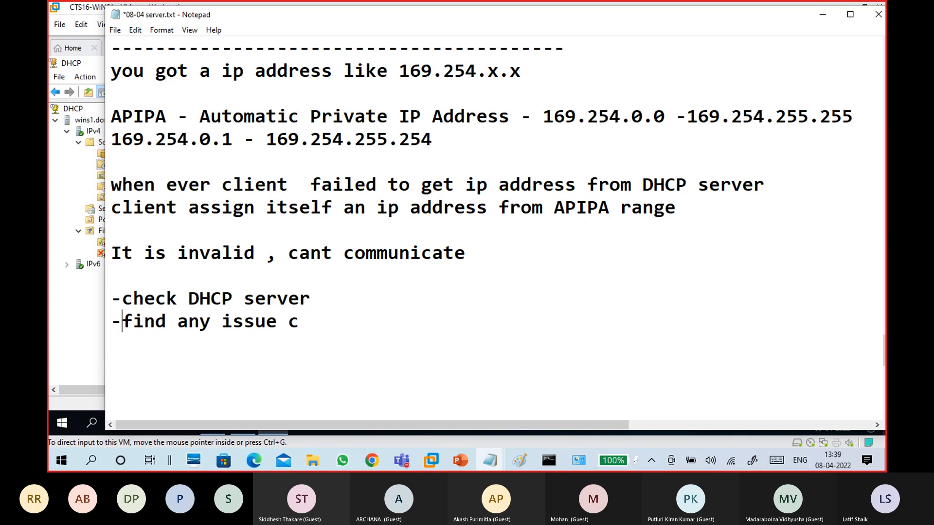
pyautogui.press('Right')
pyautogui.press('Right')
pyautogui.press('Right')
pyautogui.press('Right')
pyautogui.press('Right')
pyautogui.press('Right')
pyautogui.press('Right')
pyautogui.press('Right')
pyautogui.press('Right')
pyautogui.press('Right')
pyautogui.press('Right')
pyautogui.press('Right')
pyautogui.press('Right')
pyautogui.press('Right')
pyautogui.press('Right')
pyautogui.write('onnect, ')
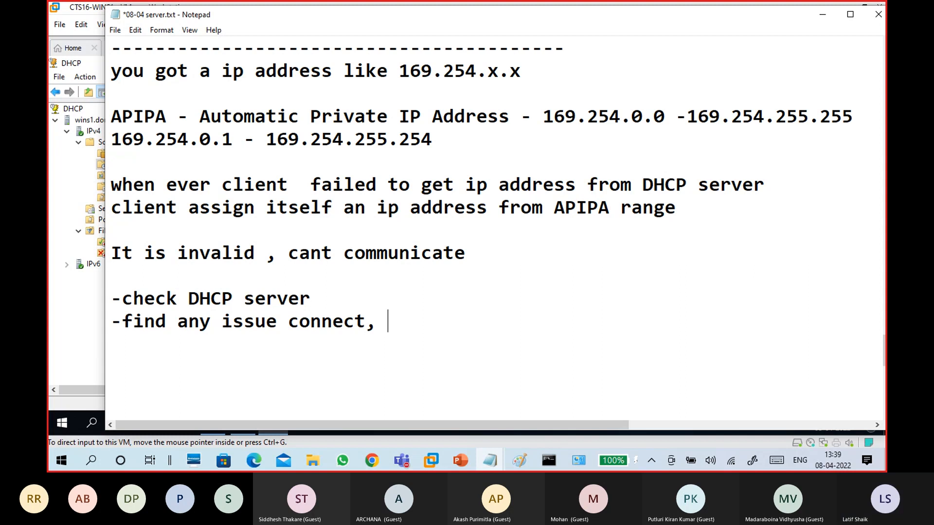
pyautogui.write('server status -up')
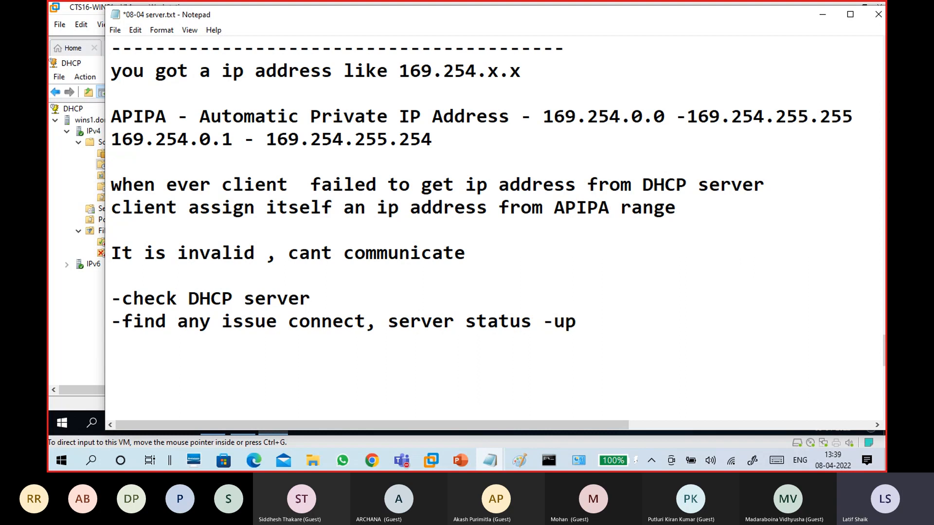
pyautogui.press('BackSpace')
pyautogui.write('p/do')
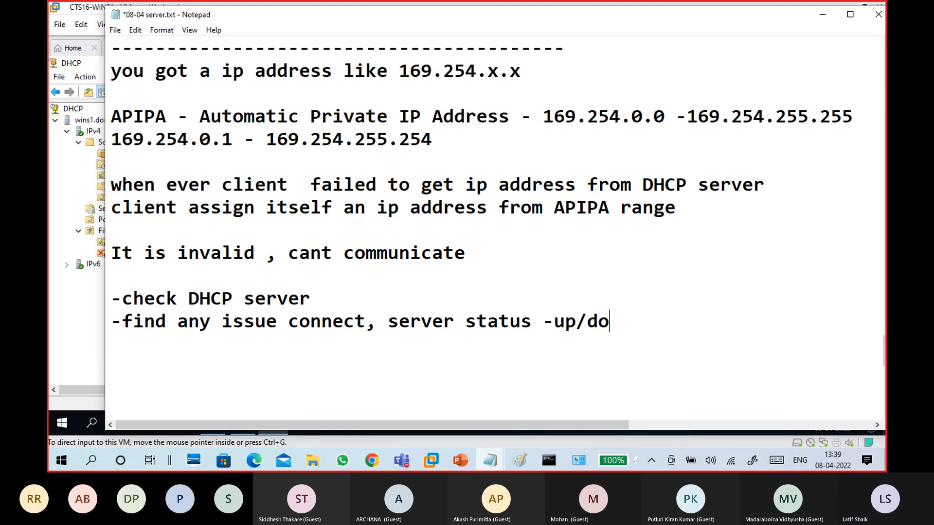
pyautogui.write('wn,')
pyautogui.write('scope')
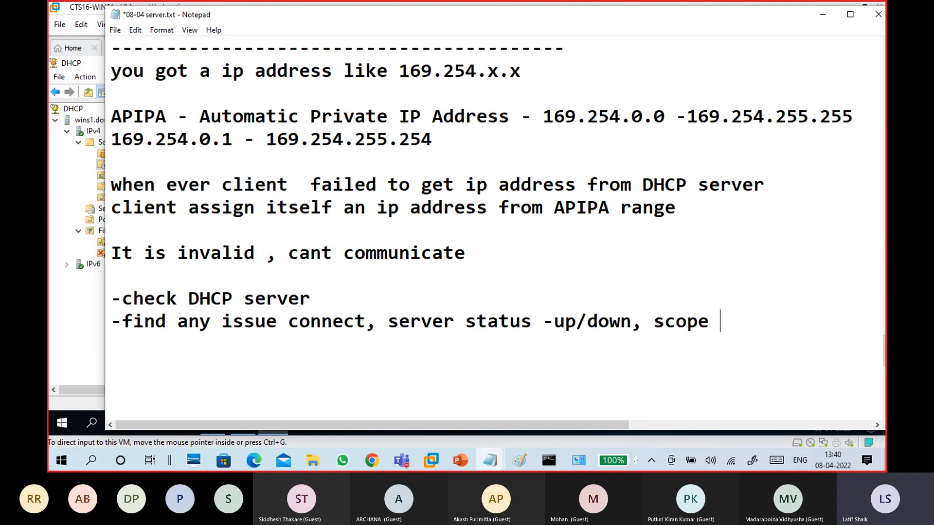
pyautogui.write(' , ser')
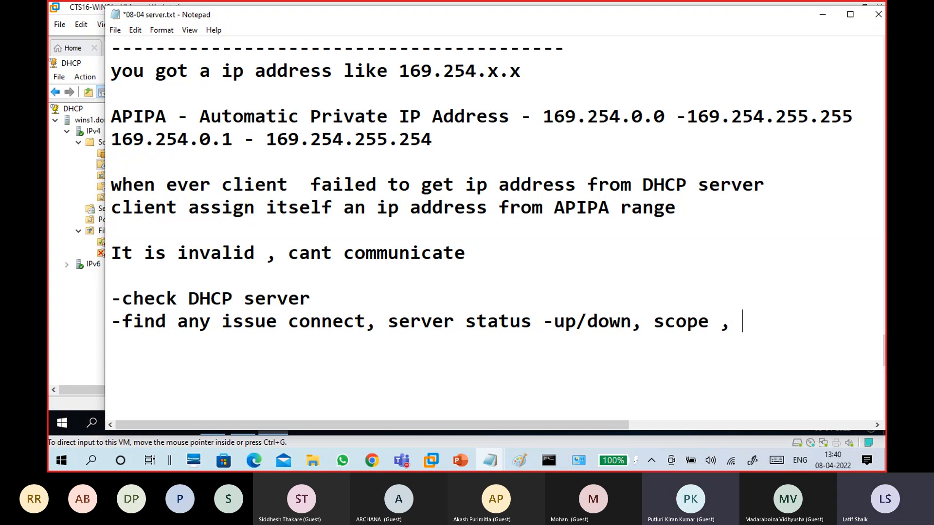
pyautogui.write('vuce')
pyautogui.press('BackSpace')
pyautogui.press('BackSpace')
pyautogui.press('BackSpace')
pyautogui.write('ice(')
pyautogui.press('BackSpace')
pyautogui.press('Return')
pyautogui.press('Return')
# Add the bullet '-once proble solved - client get ip address dhcp server'
pyautogui.scroll(-1, 486, 218)
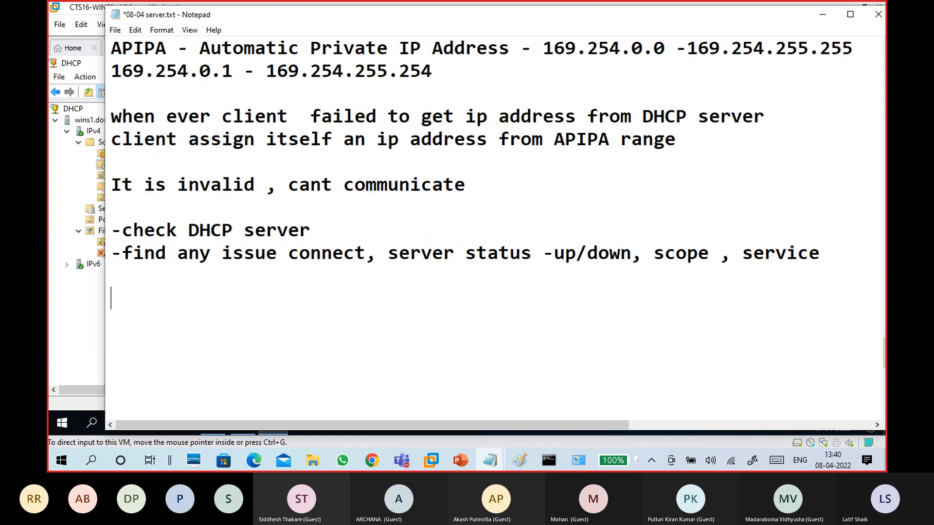
pyautogui.press('BackSpace')
pyautogui.write('-solv')
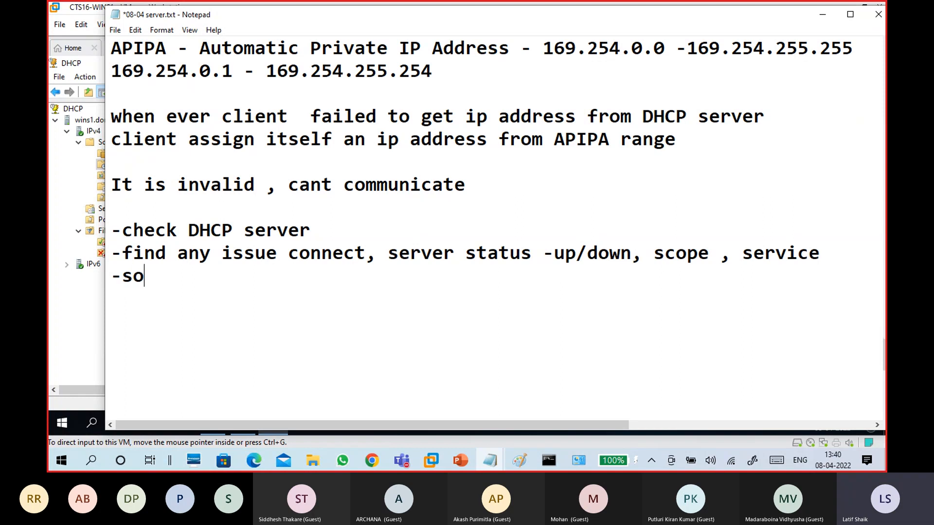
pyautogui.press('BackSpace')
pyautogui.press('BackSpace')
pyautogui.press('BackSpace')
pyautogui.press('BackSpace')
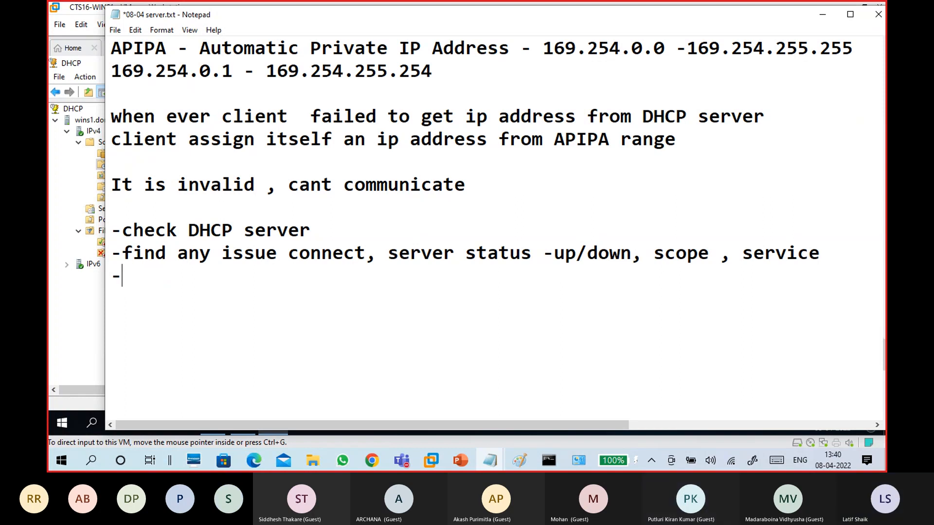
pyautogui.write('once p')
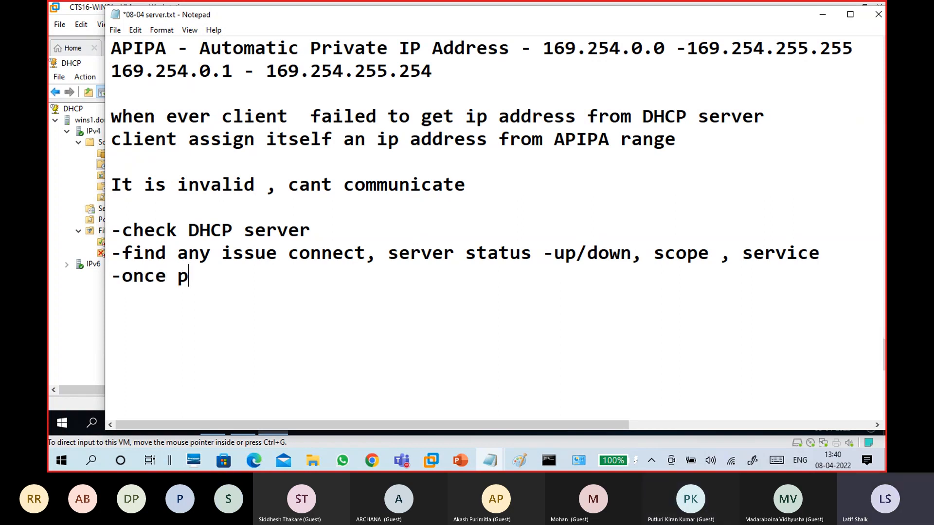
pyautogui.write('roble sole')
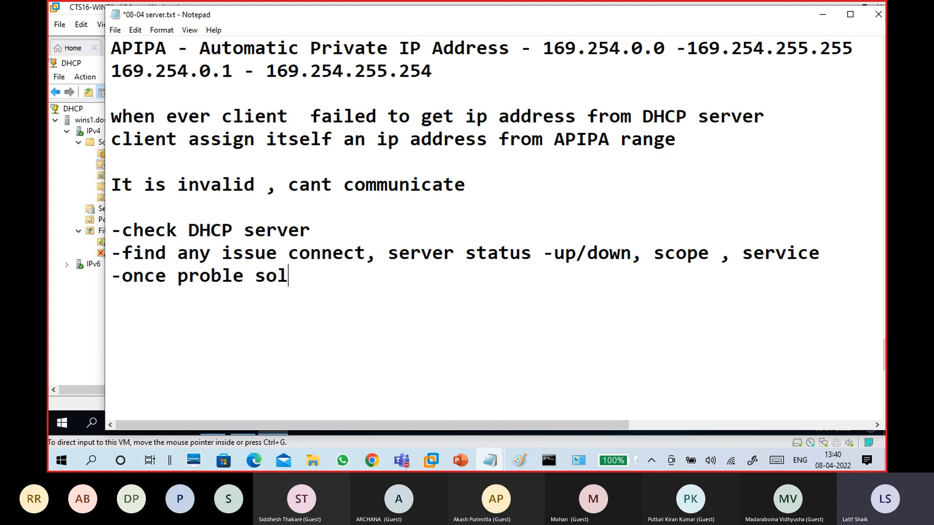
pyautogui.press('BackSpace')
pyautogui.press('BackSpace')
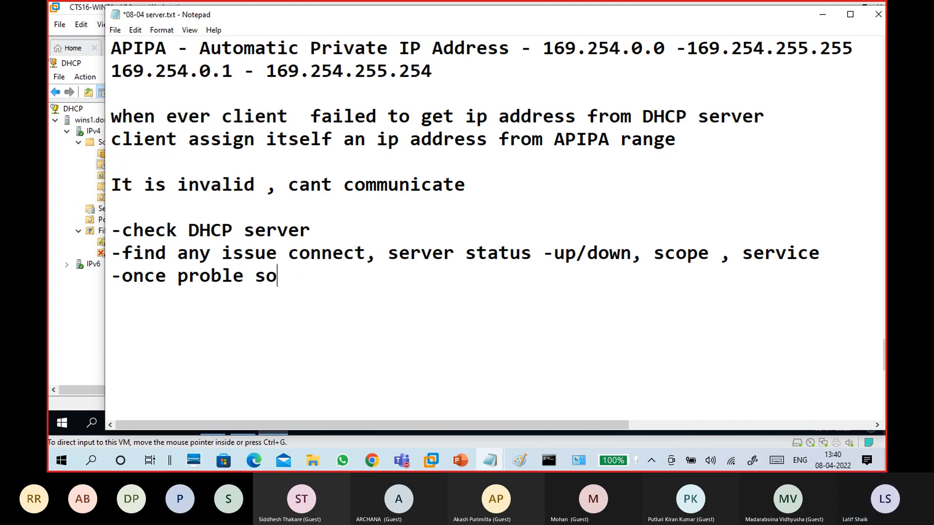
pyautogui.write('lved')
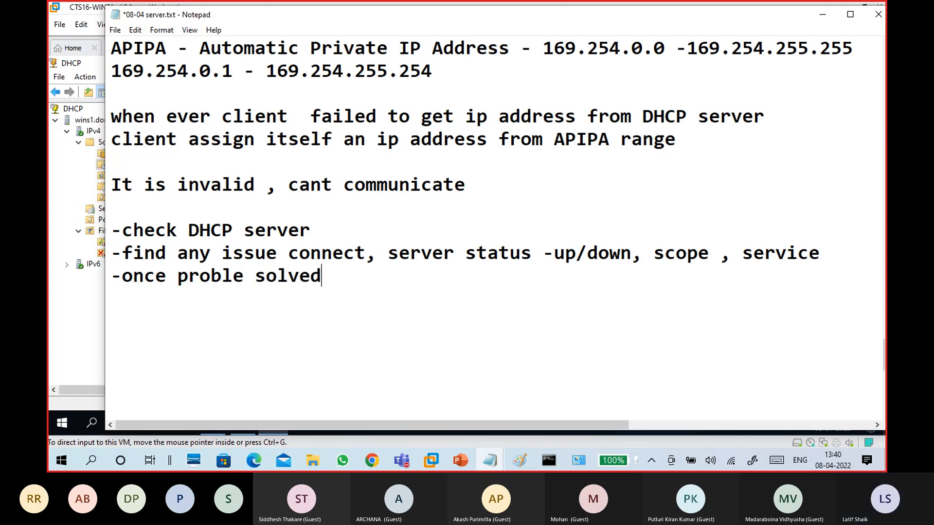
pyautogui.write(' - cei')
pyautogui.press('BackSpace')
pyautogui.press('BackSpace')
pyautogui.write('lient get ')
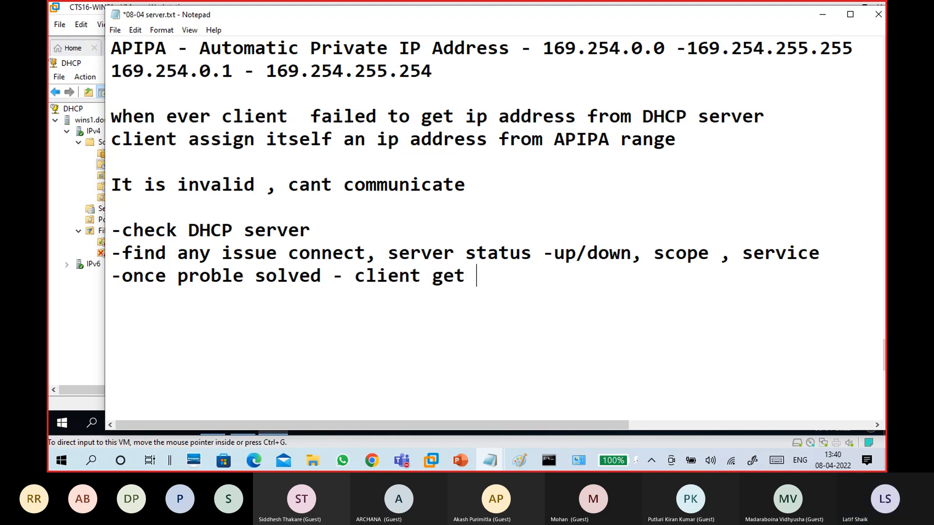
pyautogui.write('ip add')
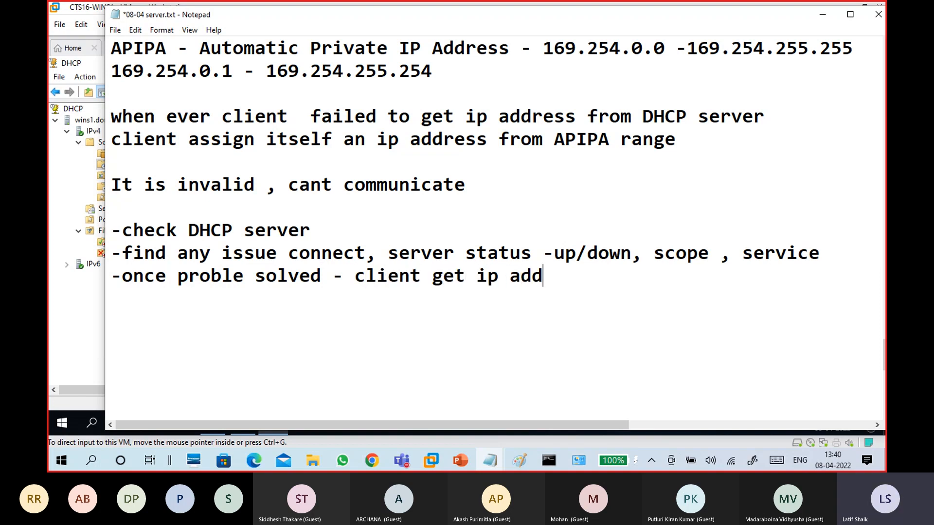
pyautogui.write('ress dhcp ')
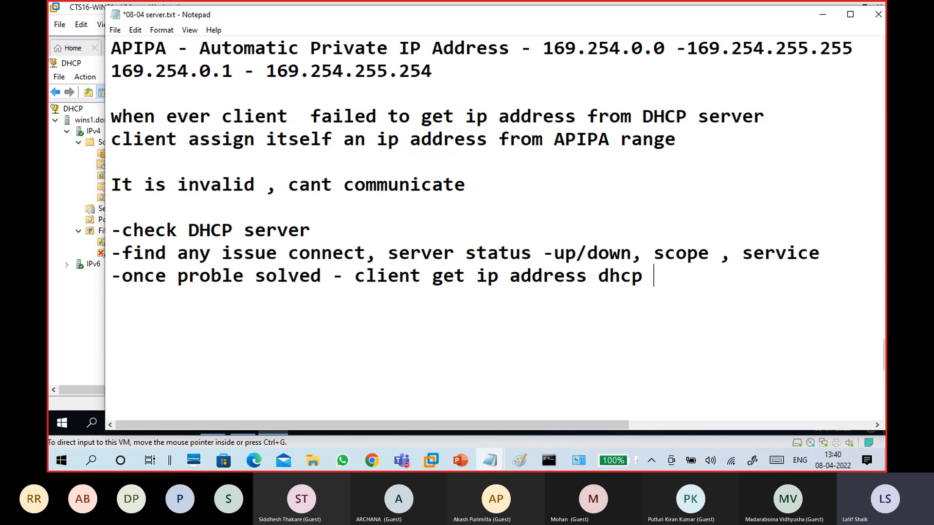
pyautogui.write('server')
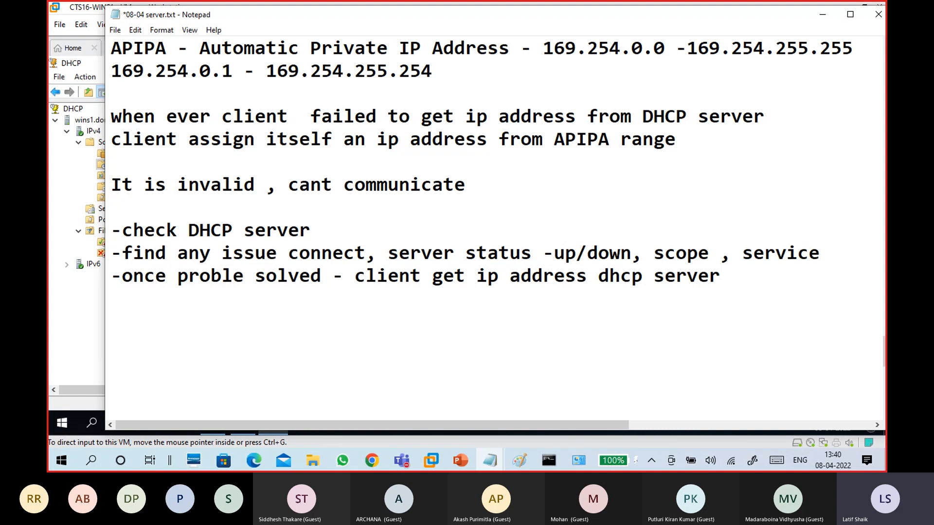
pyautogui.press('Return')
pyautogui.press('Return')
# Add 'if still showing 169.254.x.x' followed by 'cmd: ipconfig /release'
pyautogui.write('if ')
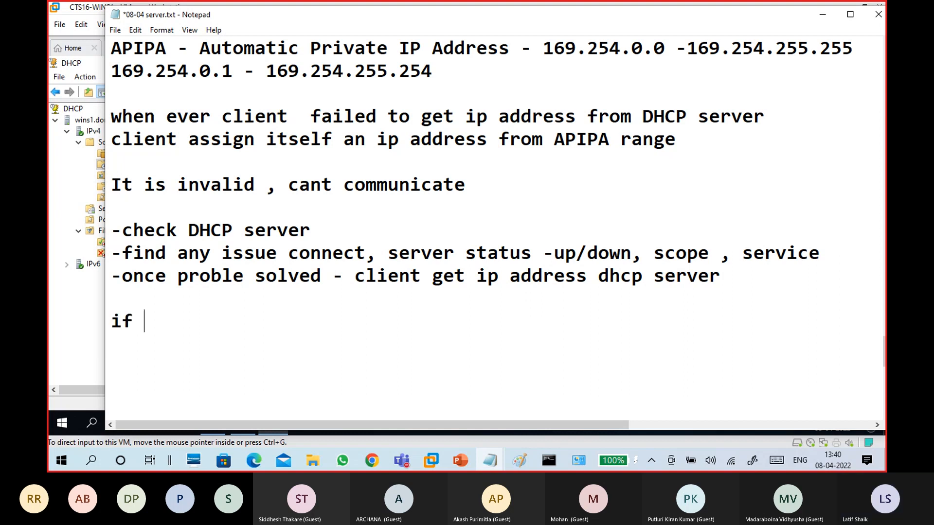
pyautogui.write('still s')
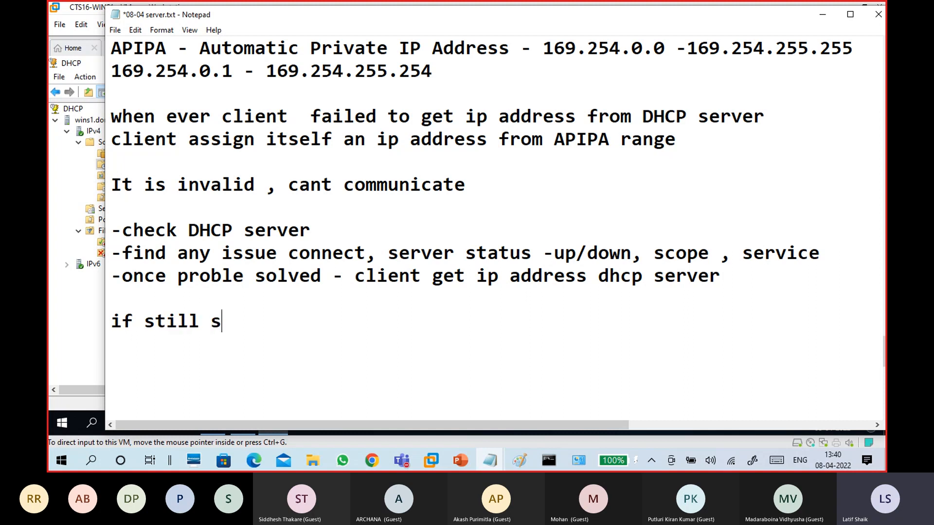
pyautogui.write('howing ')
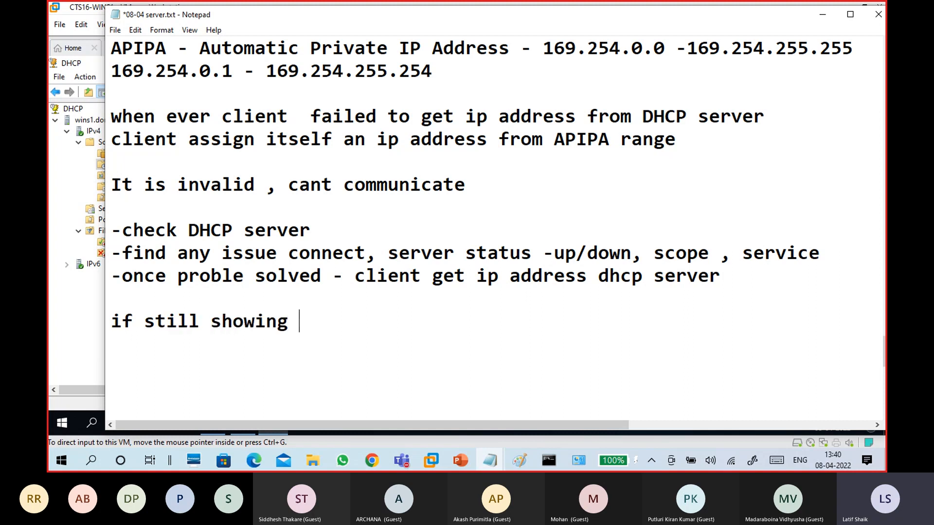
pyautogui.write('169.25')
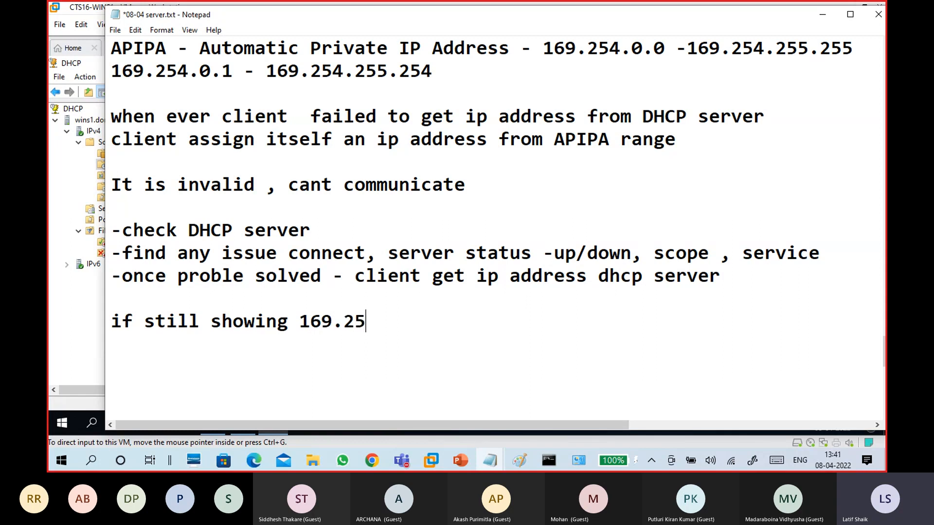
pyautogui.write('4.x.x')
pyautogui.press('Return')
pyautogui.press('Return')
pyautogui.scroll(-2, 182, 271)
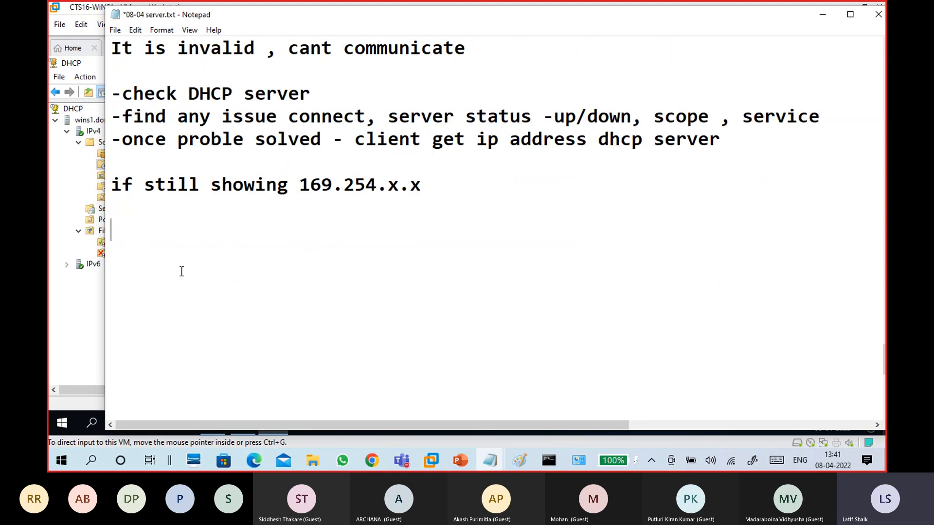
pyautogui.write('cmd ipco')
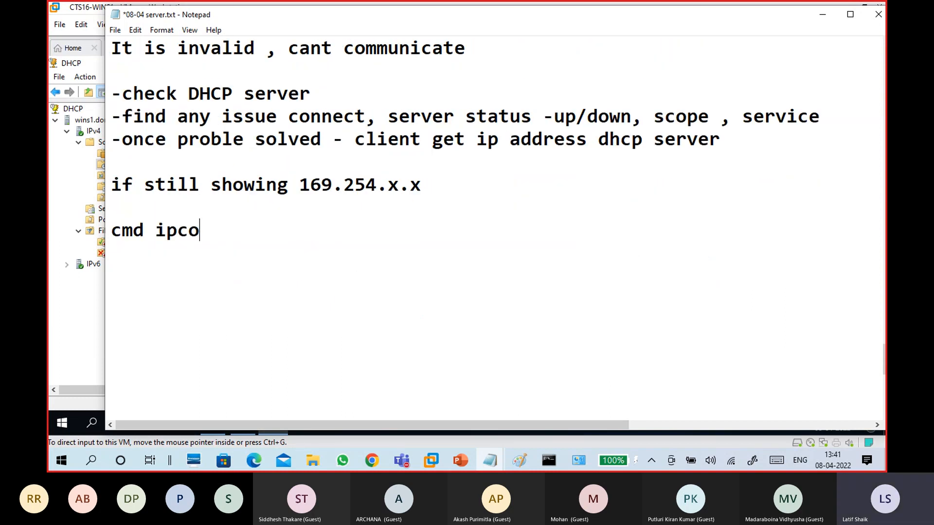
pyautogui.write('nfig /rel')
pyautogui.press('BackSpace')
pyautogui.write('release')
pyautogui.press('Return')
pyautogui.press('Tab')
pyautogui.press('Up')
pyautogui.press('Right')
pyautogui.press('Right')
pyautogui.press('Right')
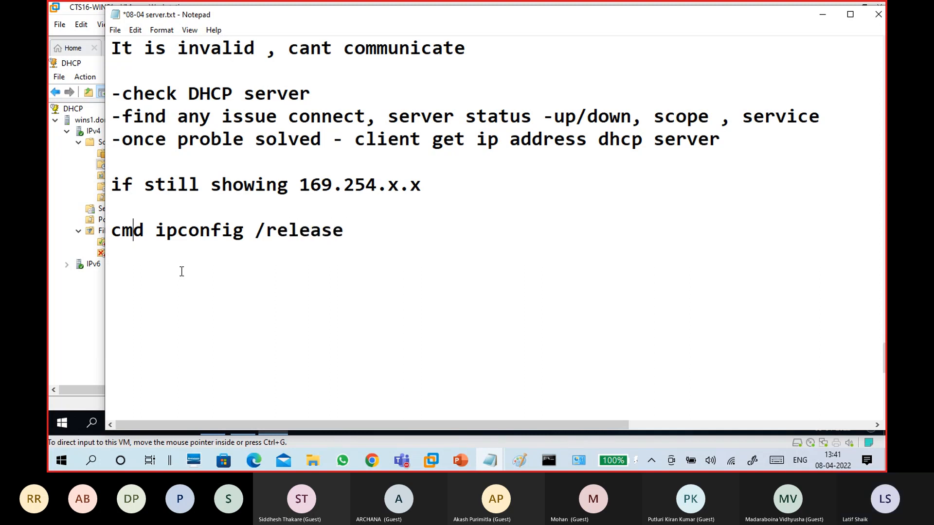
pyautogui.write(':')
pyautogui.press('Down')
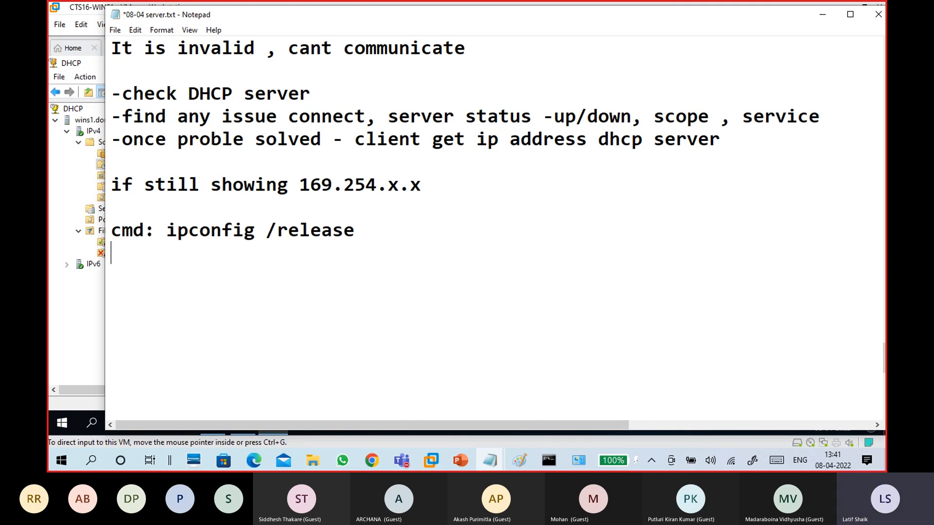
# Add indented 'ipconfig /renew', 'or', 'disable and enable network adapator', and a dashed divider
pyautogui.write('ipconfi')
pyautogui.press('BackSpace')
pyautogui.write('fig /')
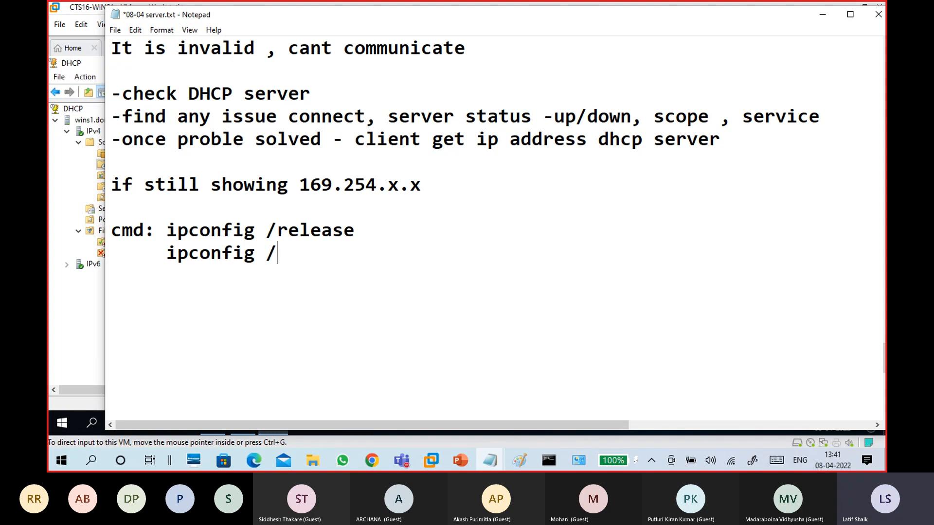
pyautogui.write('renew')
pyautogui.press('Return')
pyautogui.press('Return')
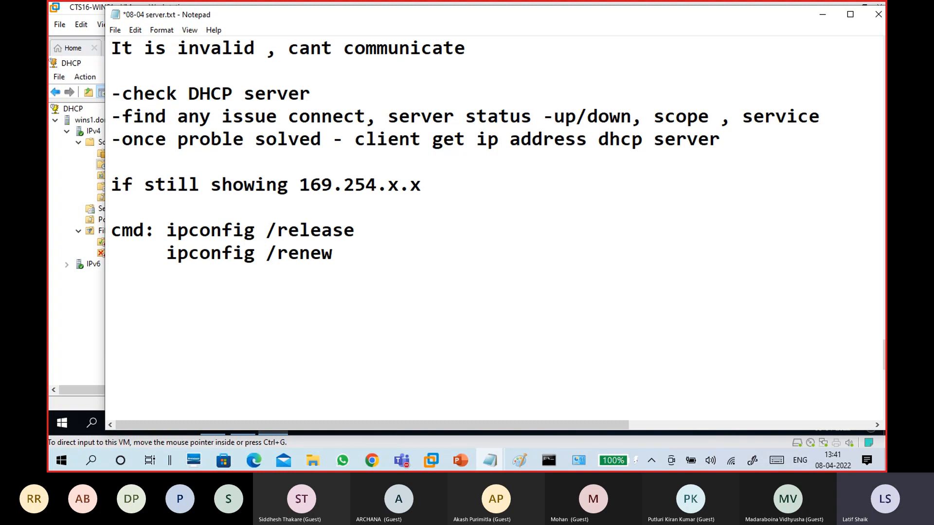
pyautogui.write('or')
pyautogui.press('Return')
pyautogui.write('disnale')
pyautogui.press('BackSpace')
pyautogui.press('BackSpace')
pyautogui.press('BackSpace')
pyautogui.press('BackSpace')
pyautogui.write('able ')
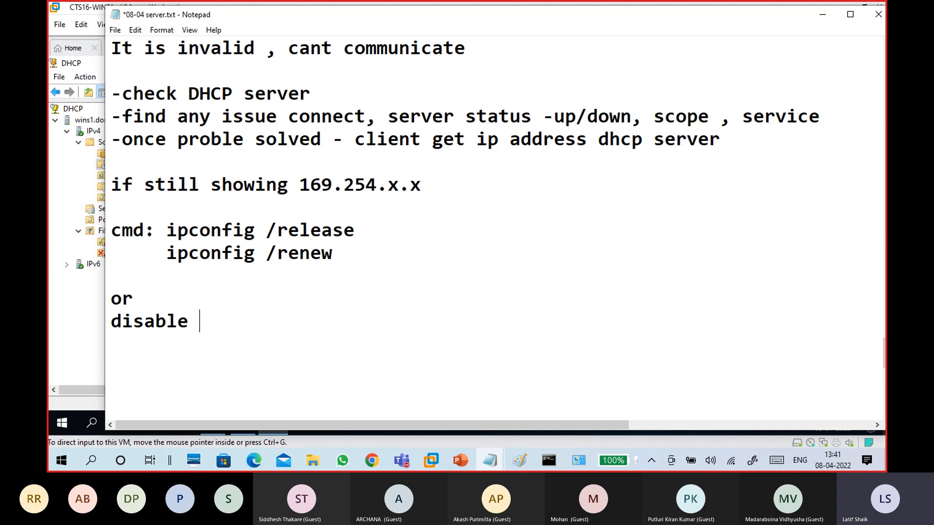
pyautogui.write('and enab')
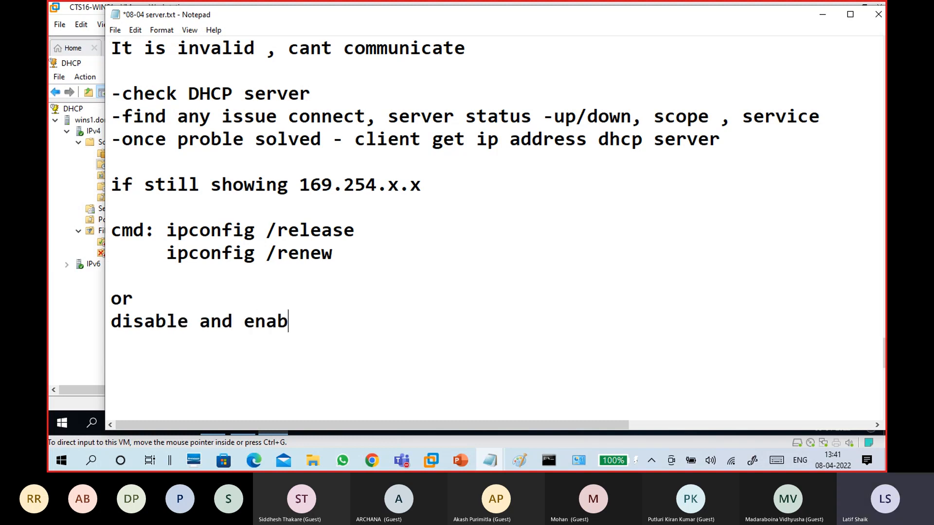
pyautogui.write('le networ')
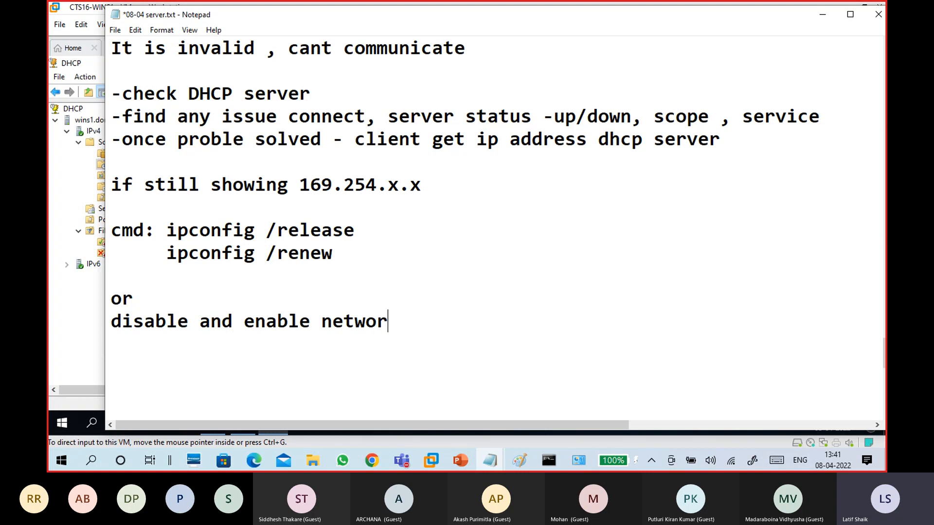
pyautogui.write('k adapa')
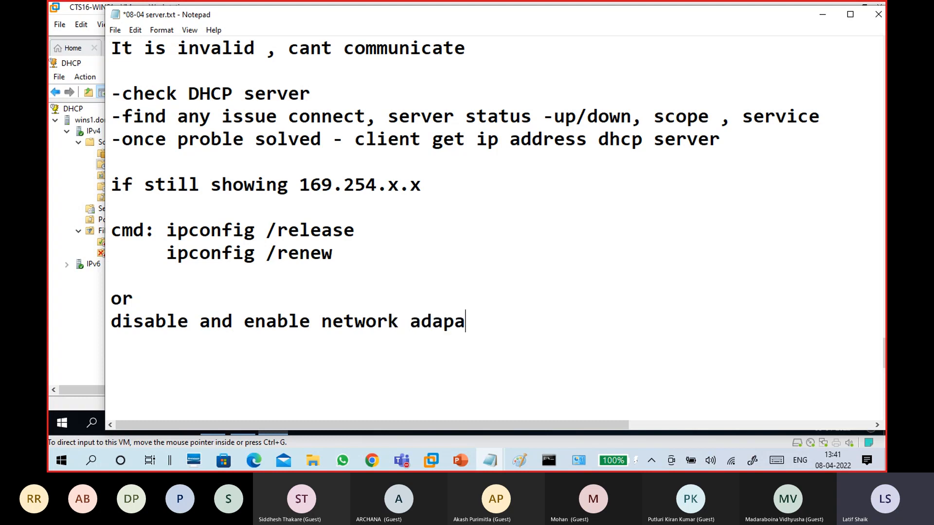
pyautogui.write('tor')
pyautogui.press('Return')
pyautogui.write('----------------------------------------')
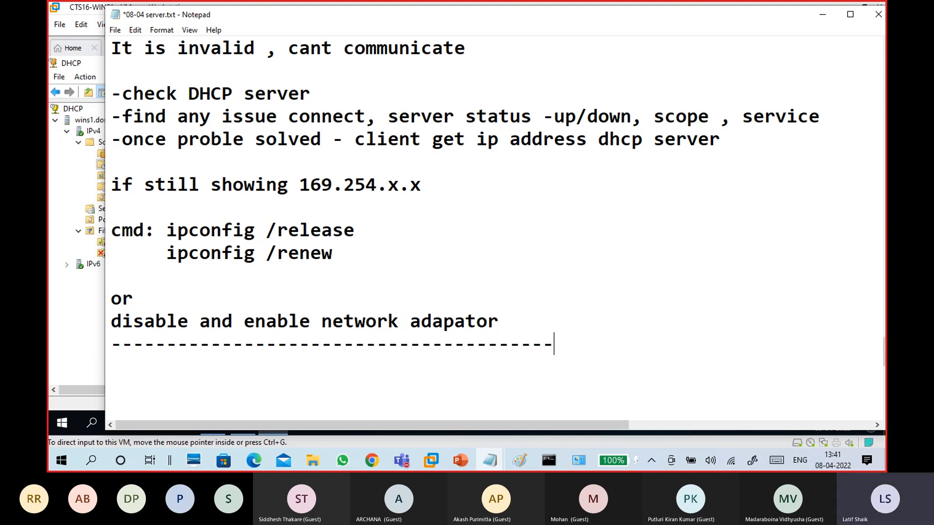
# Highlight the earlier notes on the unchanged ip address, network adaptor, and ipconfig commands
pyautogui.scroll(3, 182, 175)
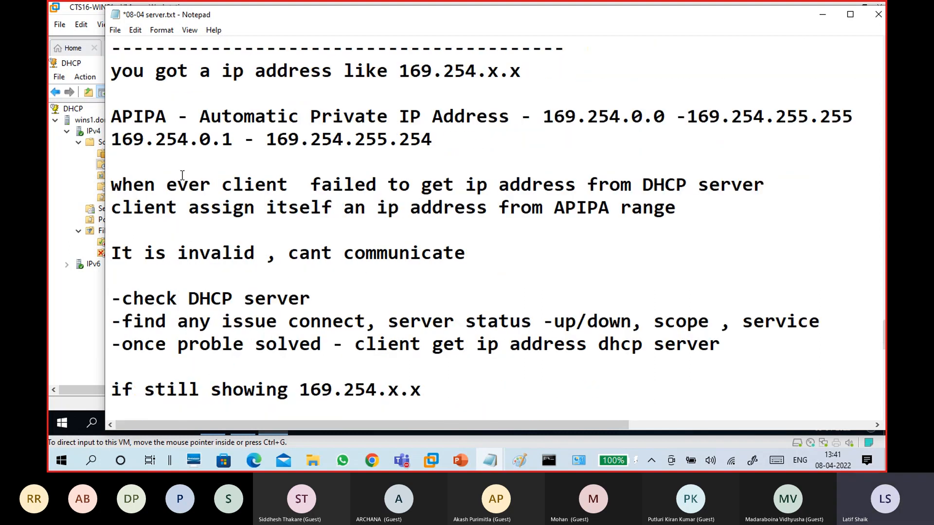
pyautogui.scroll(-1, 182, 175)
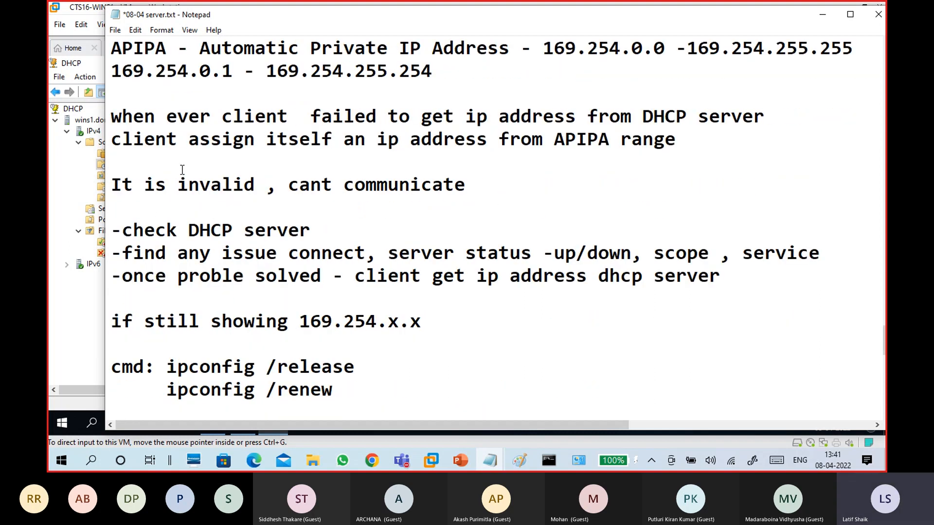
pyautogui.scroll(3, 183, 171)
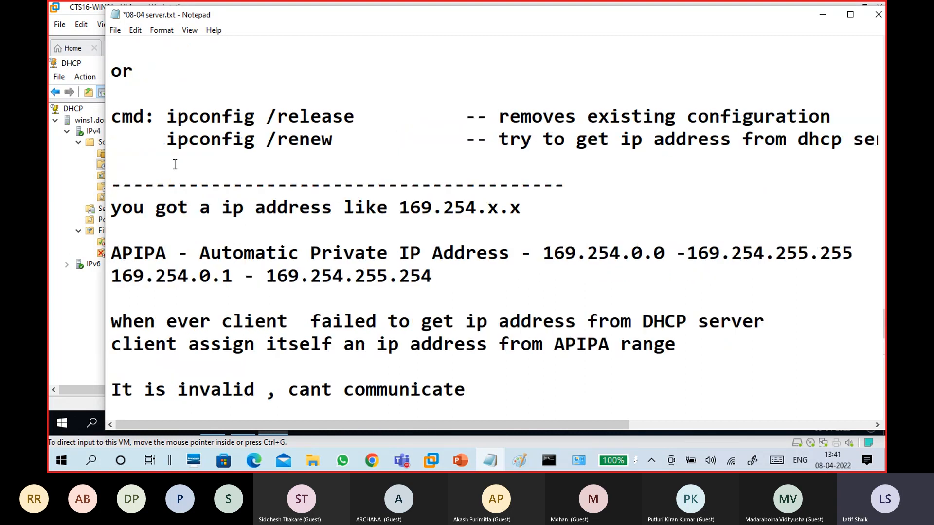
pyautogui.scroll(3, 250, 203)
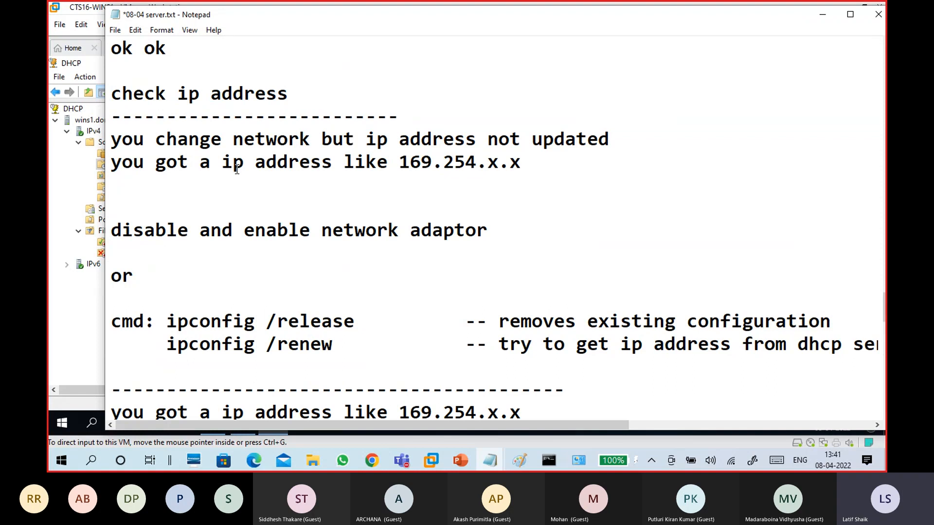
pyautogui.moveTo(538, 163); pyautogui.dragTo(97, 148)
pyautogui.click(216, 193)
pyautogui.scroll(-2, 323, 262)
pyautogui.moveTo(487, 93); pyautogui.dragTo(321, 93)
pyautogui.moveTo(376, 208); pyautogui.dragTo(145, 185)
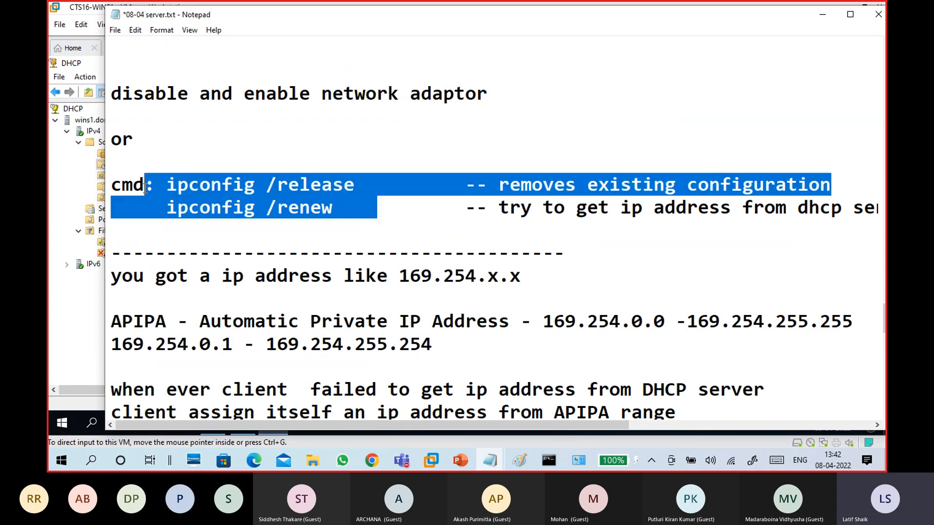
pyautogui.click(281, 241)
pyautogui.scroll(-4, 281, 241)
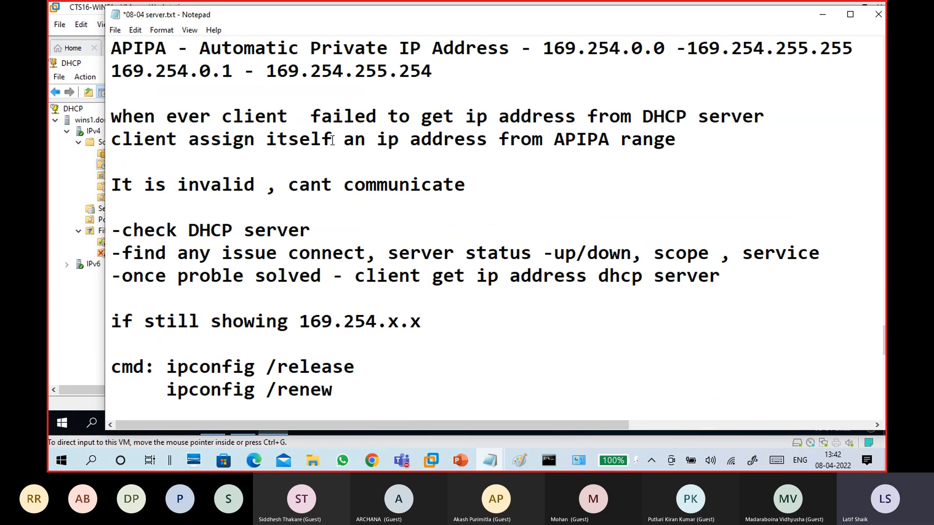
pyautogui.scroll(1, 332, 140)
# Highlight 169.254.x.x, the APIPA range 169.254.0.0-169.254.255.255, and the usable range
pyautogui.moveTo(399, 71); pyautogui.dragTo(530, 70)
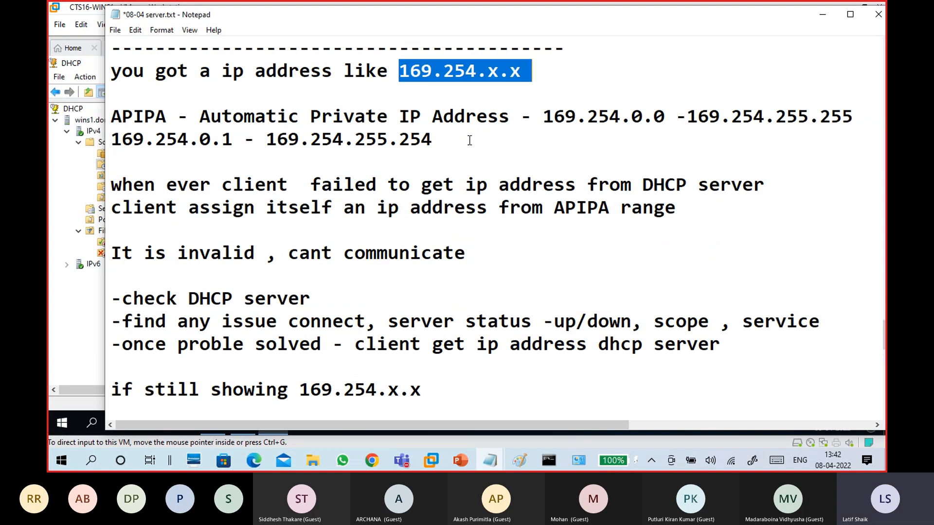
pyautogui.moveTo(543, 116); pyautogui.dragTo(851, 118)
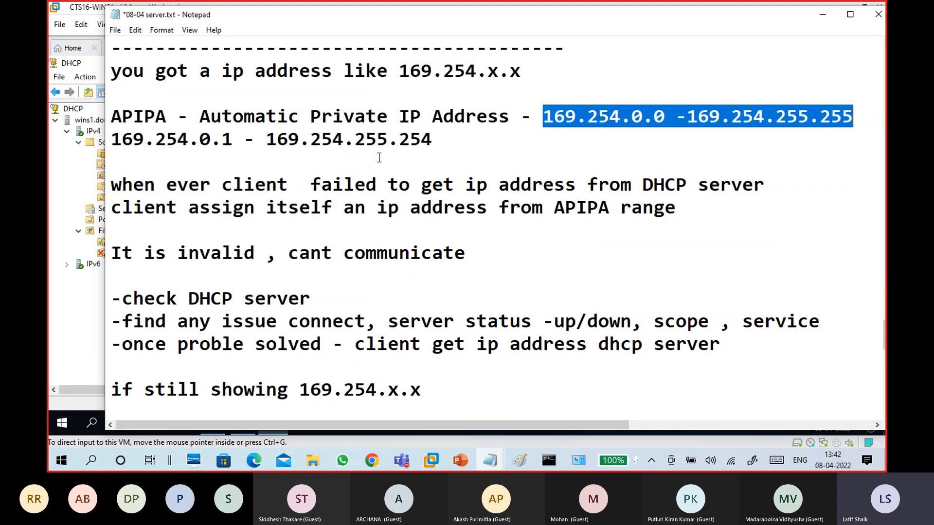
pyautogui.moveTo(440, 140); pyautogui.dragTo(88, 140)
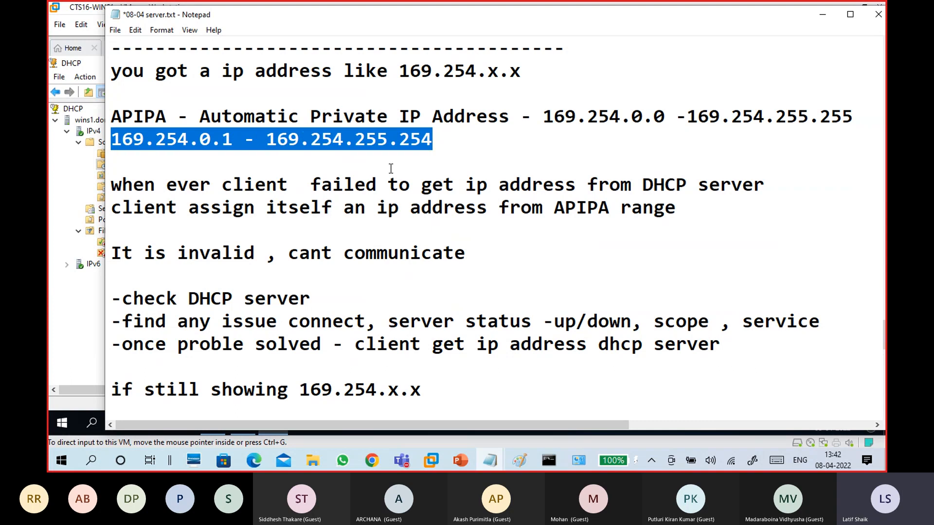
pyautogui.scroll(-1, 350, 185)
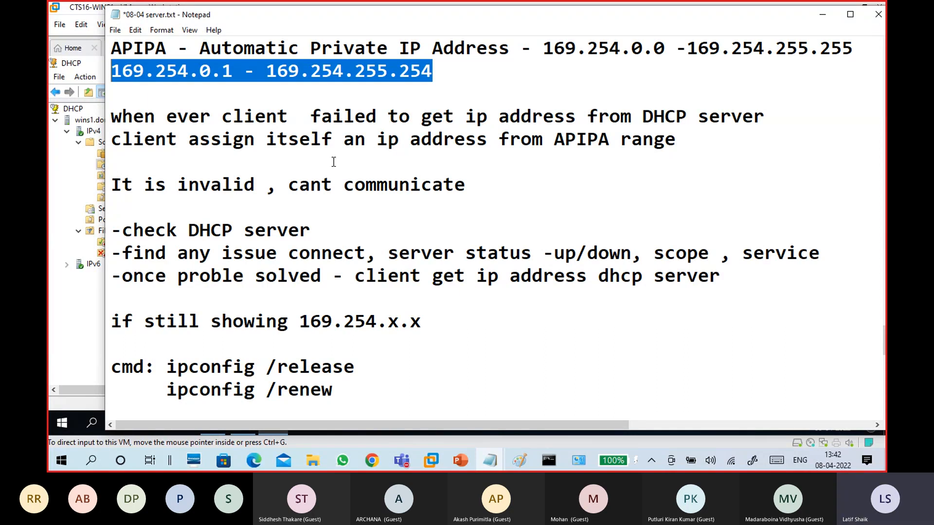
pyautogui.click(260, 72)
pyautogui.moveTo(430, 71); pyautogui.dragTo(104, 71)
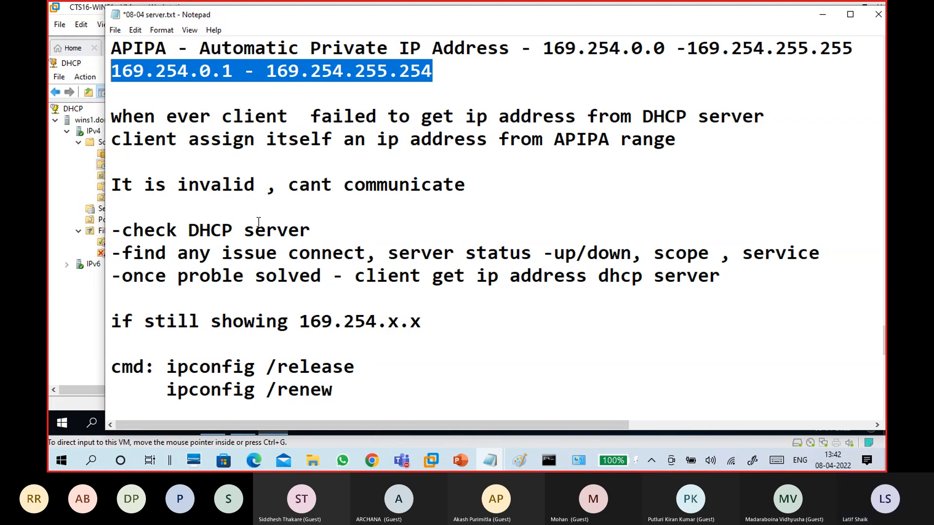
# Highlight the 'once proble solved' bullet and fix lines, then place the cursor below the dashes
pyautogui.scroll(-2, 323, 223)
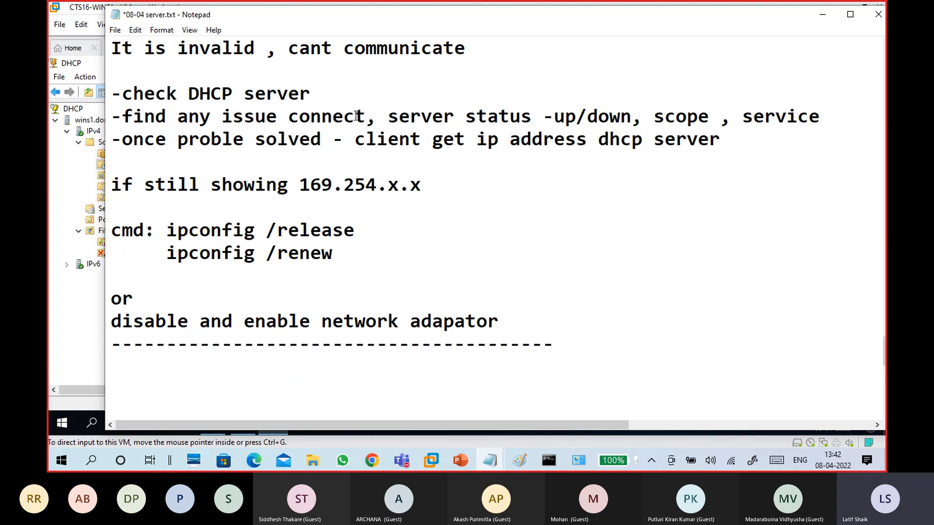
pyautogui.moveTo(322, 139); pyautogui.dragTo(122, 140)
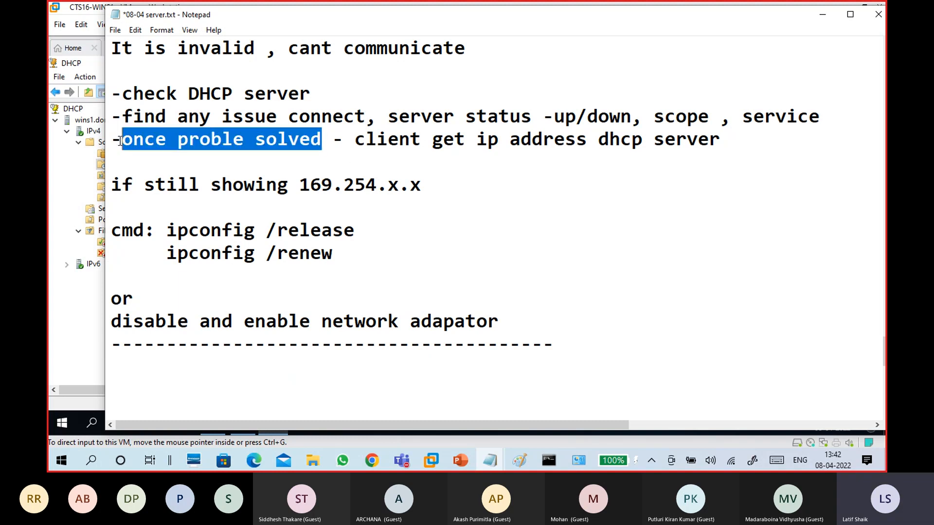
pyautogui.moveTo(360, 133); pyautogui.dragTo(687, 162)
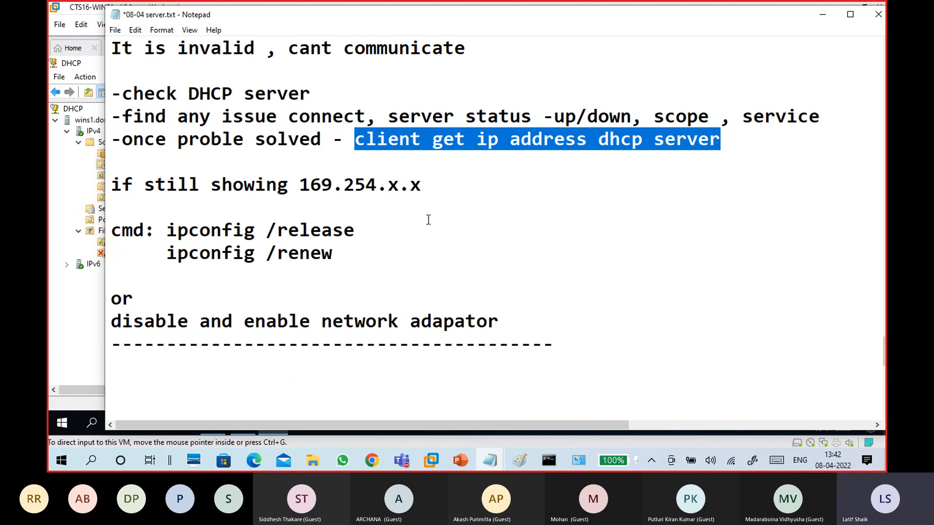
pyautogui.moveTo(543, 319); pyautogui.dragTo(76, 225)
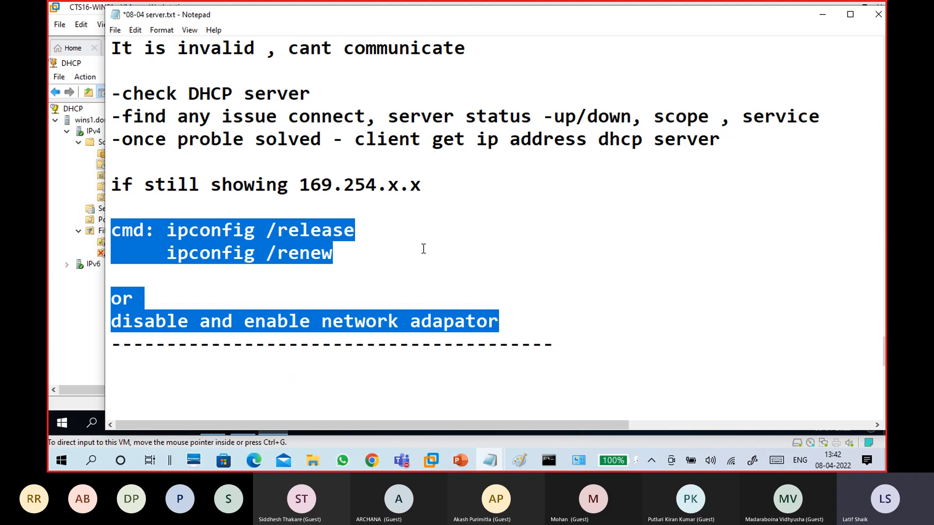
pyautogui.scroll(-2, 423, 249)
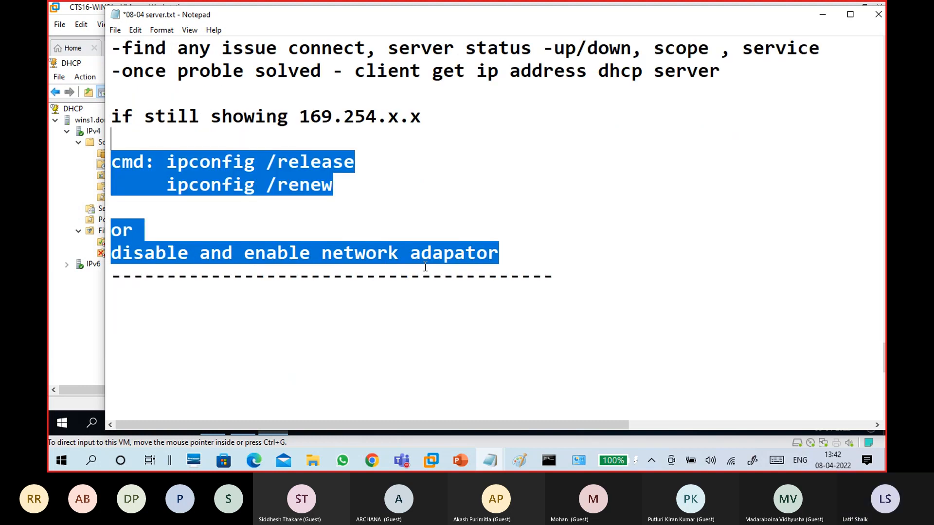
pyautogui.click(235, 229)
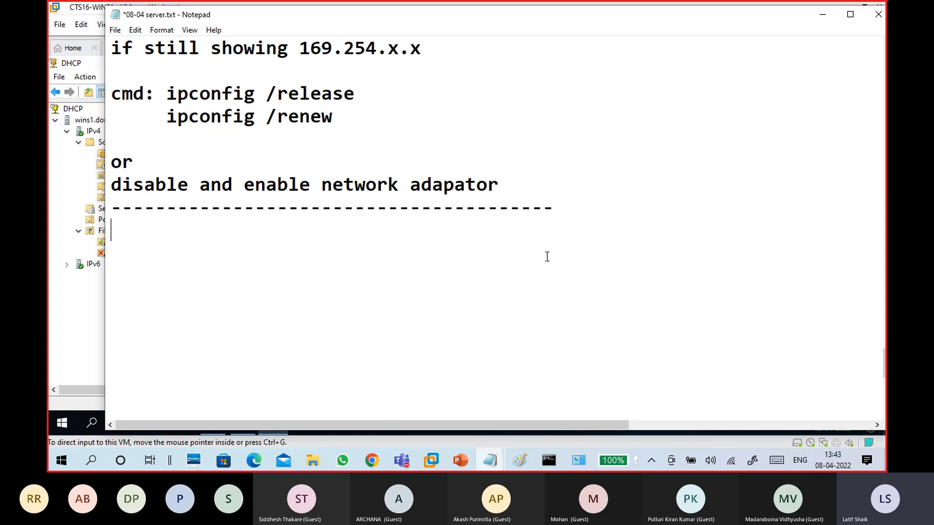
# Save the notes with File > Save and return to the line below the dashes
pyautogui.click(112, 30)
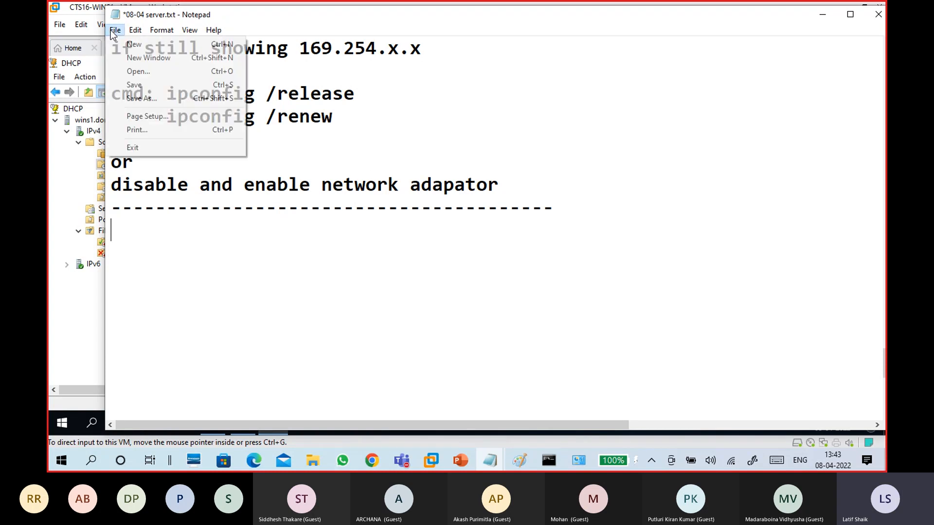
pyautogui.click(121, 86)
pyautogui.click(328, 276)
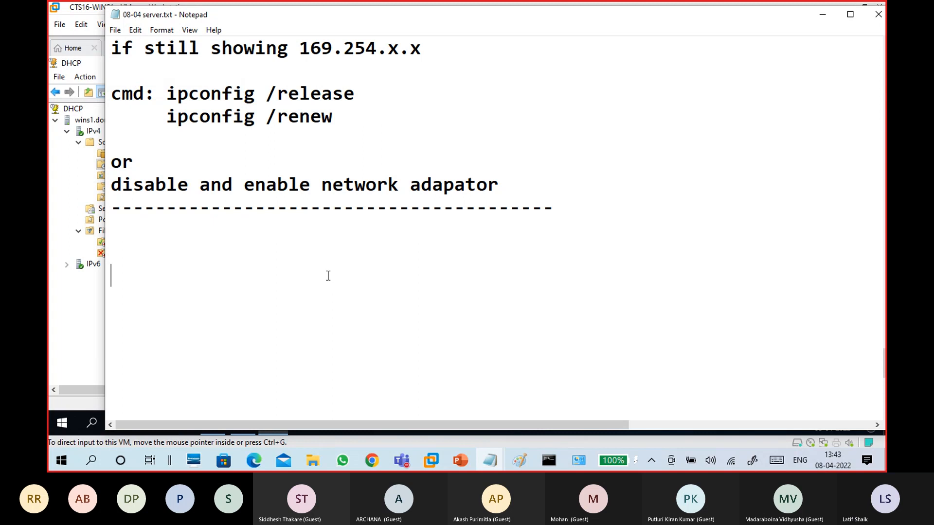
pyautogui.press('Up')
pyautogui.press('Up')
# Bring up the CTS Classes Test 1 meeting, view its participants, and minimize it to a floating window
pyautogui.moveTo(402, 457)
pyautogui.click(389, 410)
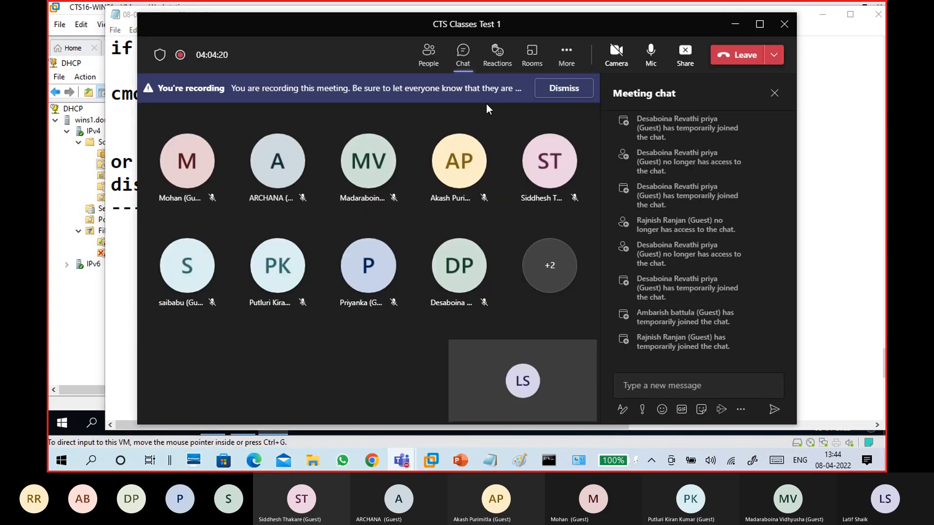
pyautogui.click(424, 56)
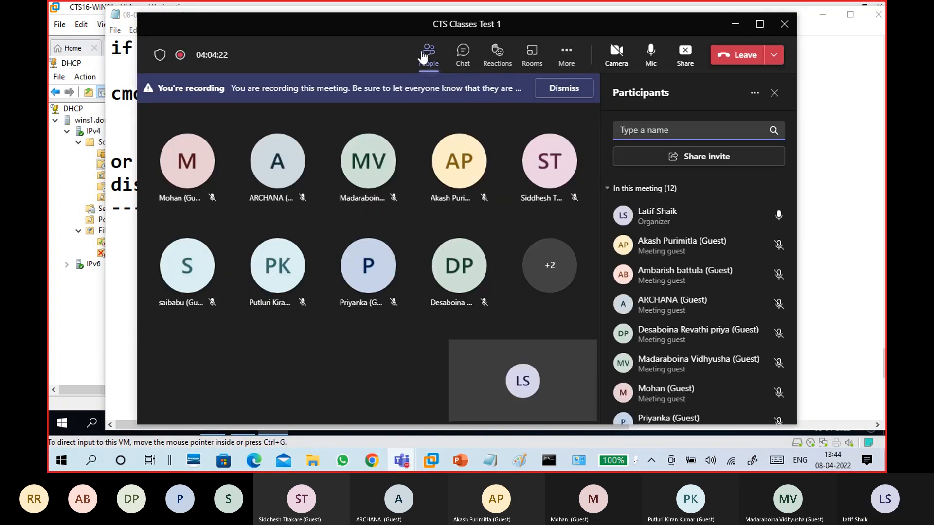
pyautogui.click(735, 26)
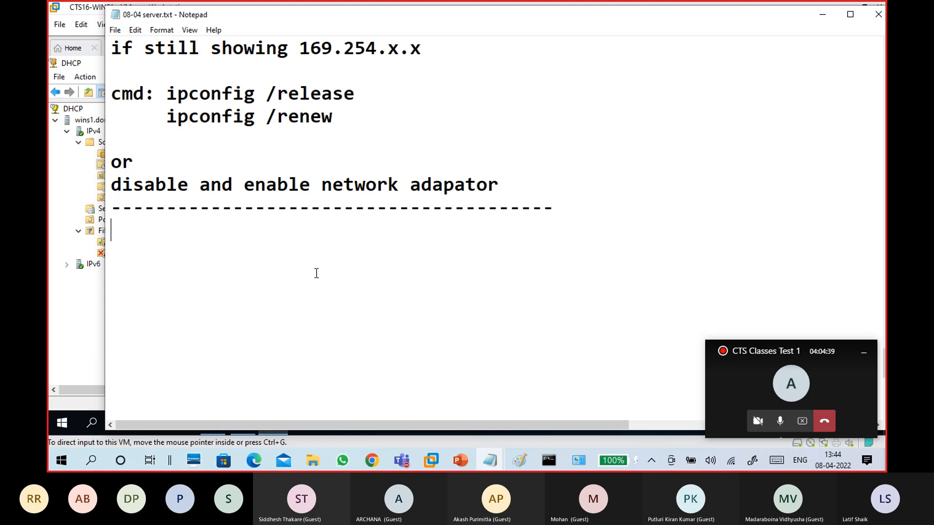
pyautogui.click(577, 461)
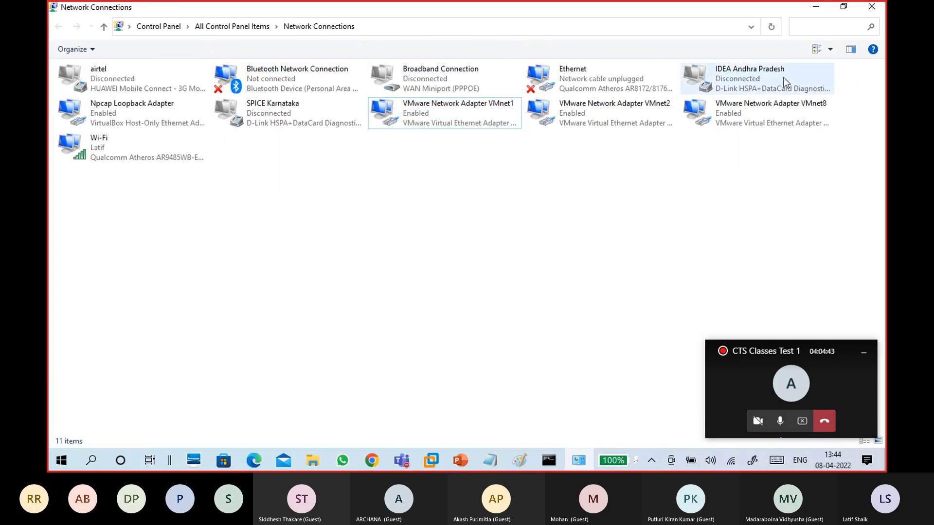
pyautogui.doubleClick(469, 114)
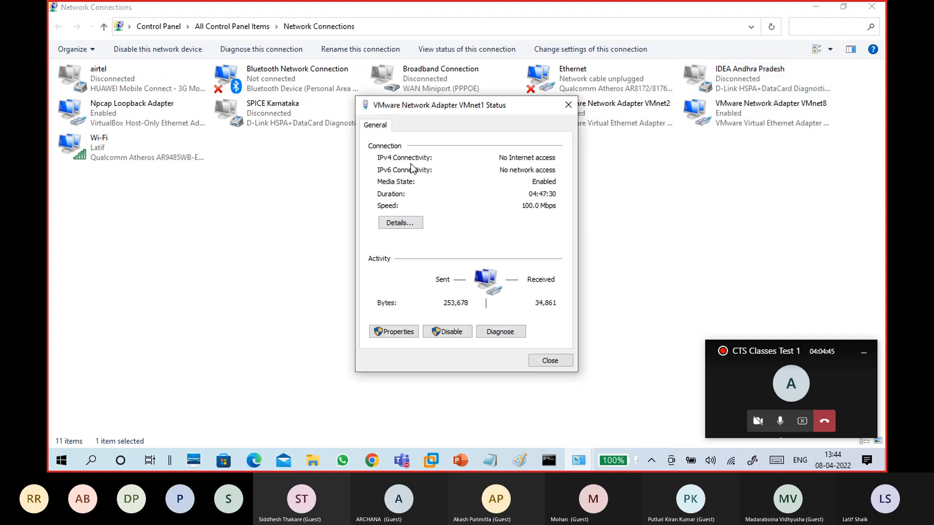
pyautogui.click(399, 222)
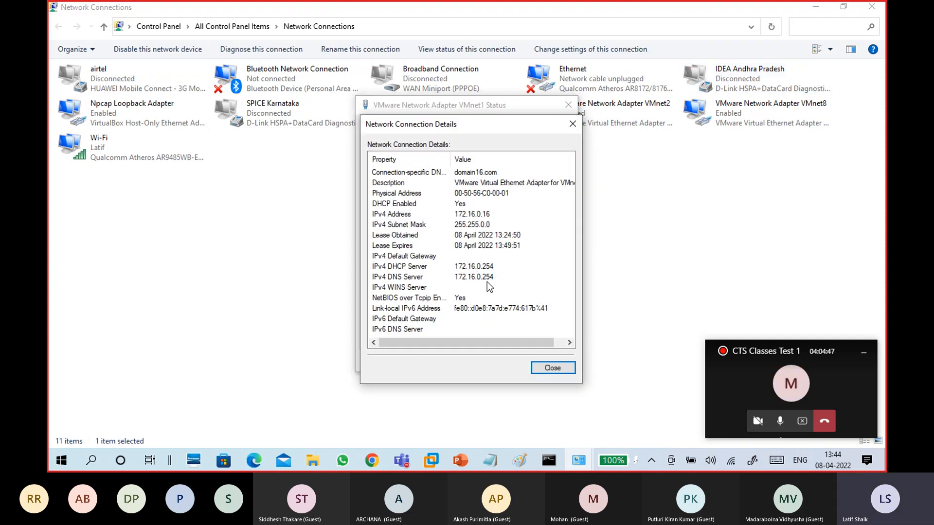
pyautogui.click(544, 369)
pyautogui.click(544, 367)
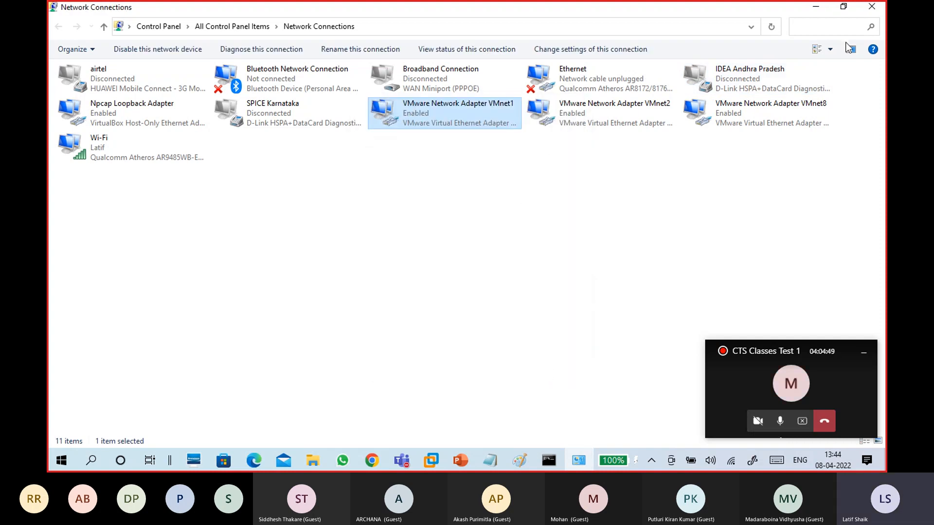
pyautogui.click(881, 5)
# Type 'Lease Duration' and 'Reservation' headings with a dashed line, then return under Lease Duration
pyautogui.write('Lease ')
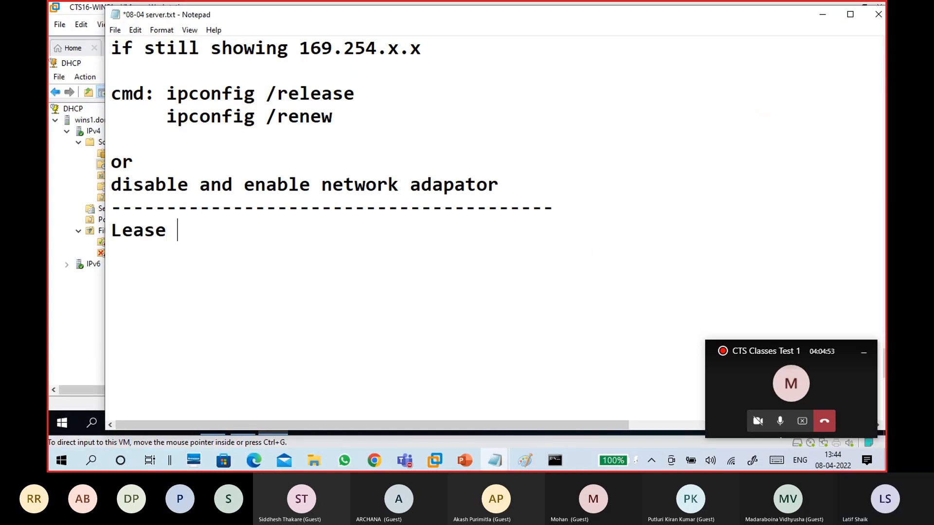
pyautogui.write('Duration')
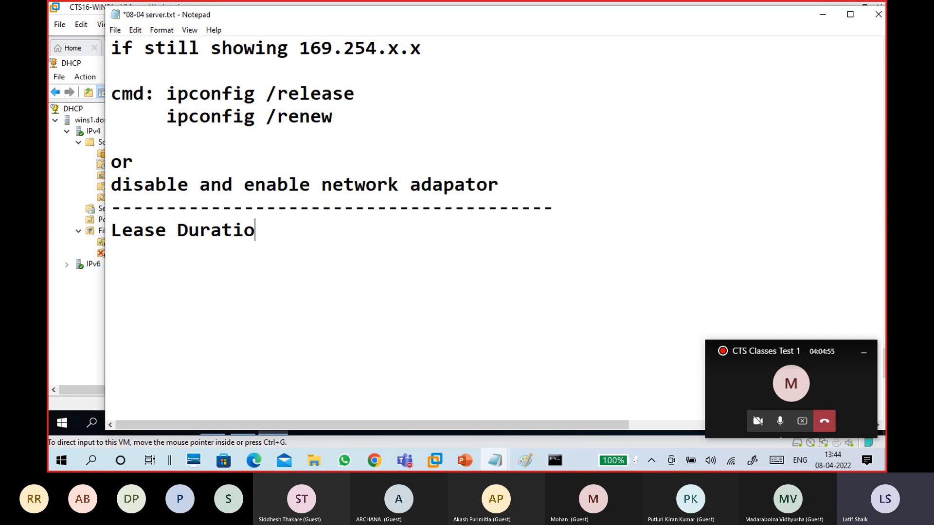
pyautogui.press('Return')
pyautogui.press('Return')
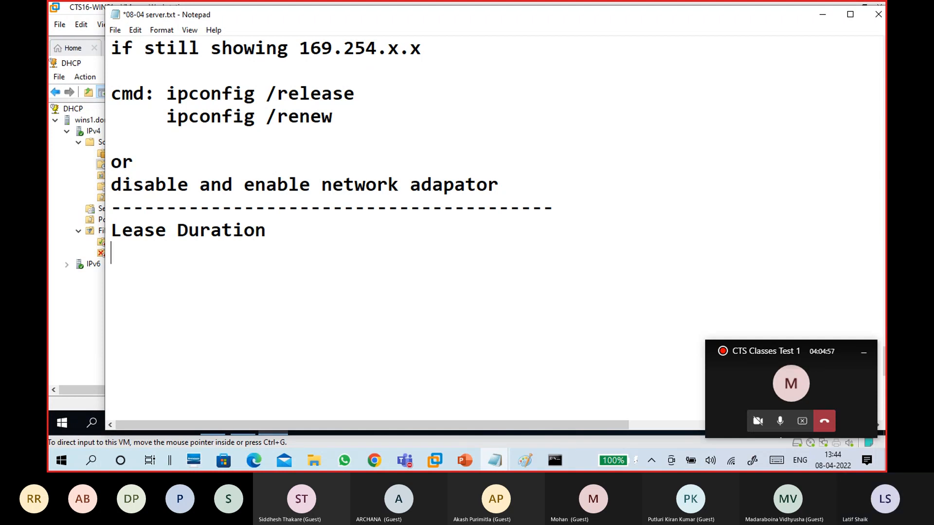
pyautogui.write('Reservation')
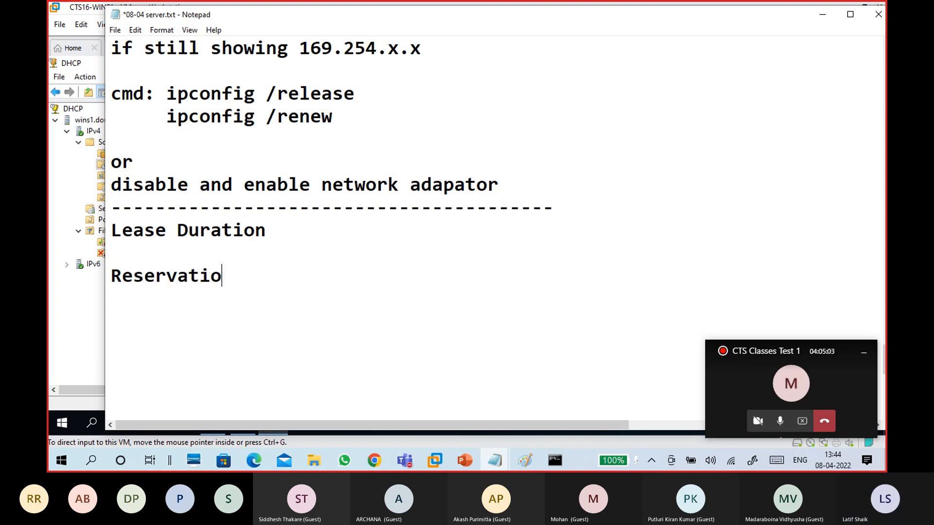
pyautogui.press('Return')
pyautogui.write('------------------------------------')
pyautogui.click(212, 265)
pyautogui.click(208, 250)
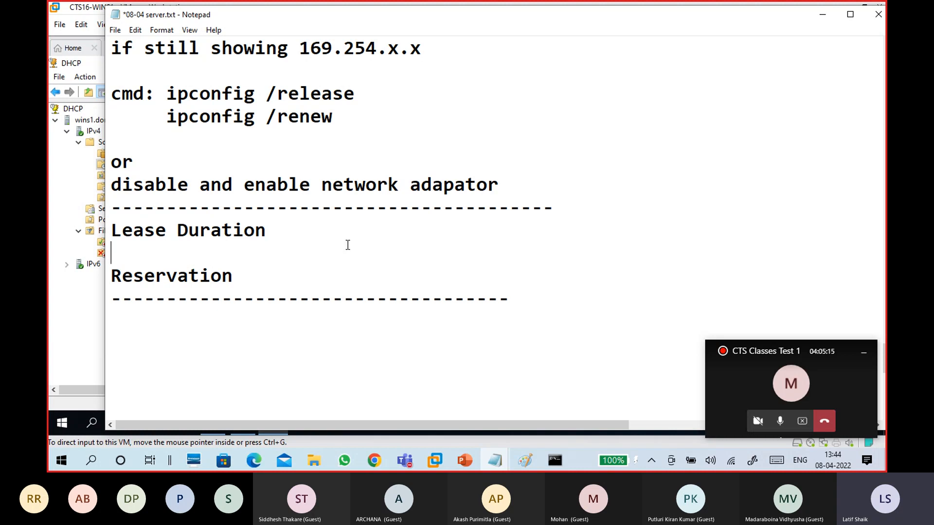
pyautogui.click(410, 453)
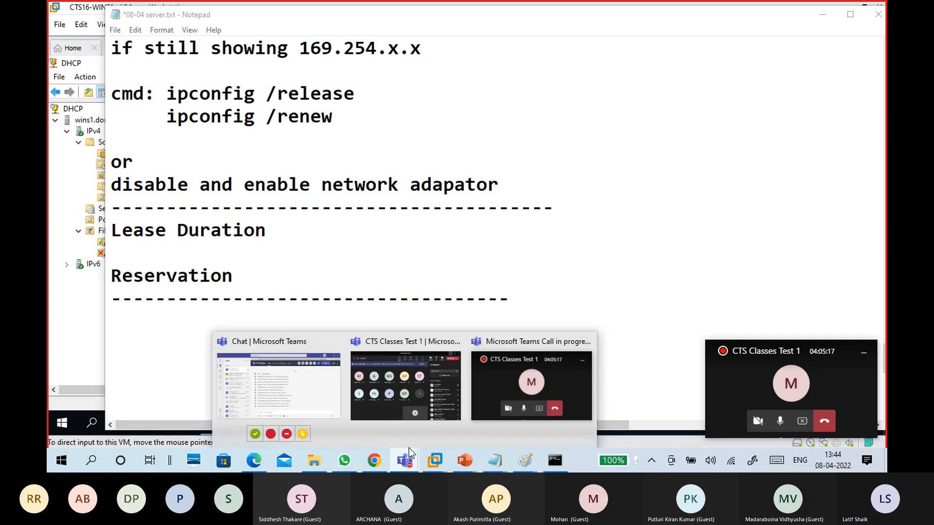
# Restore the CTS Classes Test 1 meeting window and stop its recording
pyautogui.click(392, 384)
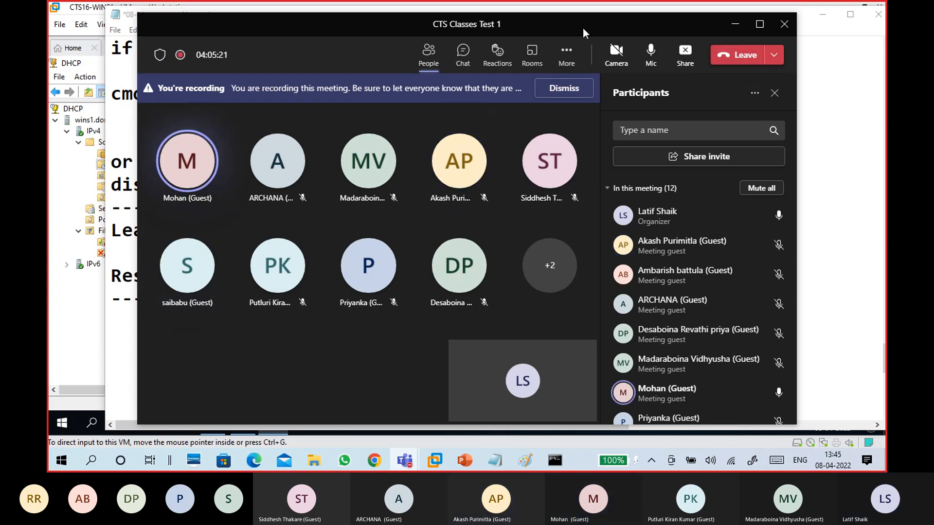
pyautogui.moveTo(583, 27); pyautogui.dragTo(597, 17)
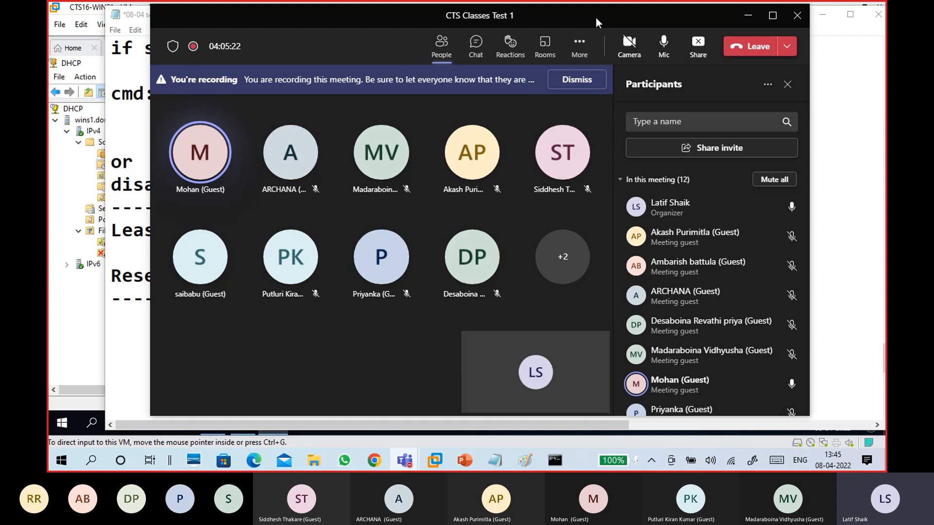
pyautogui.click(579, 46)
pyautogui.click(602, 396)
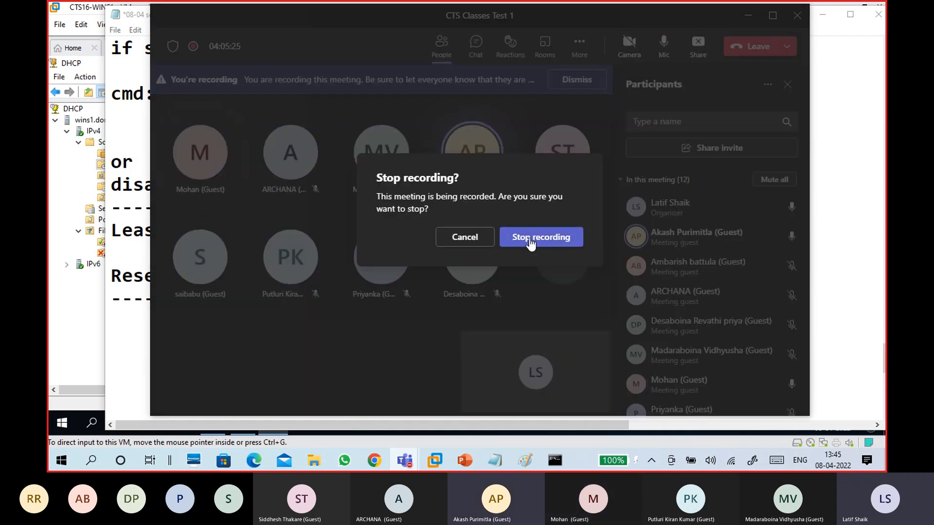